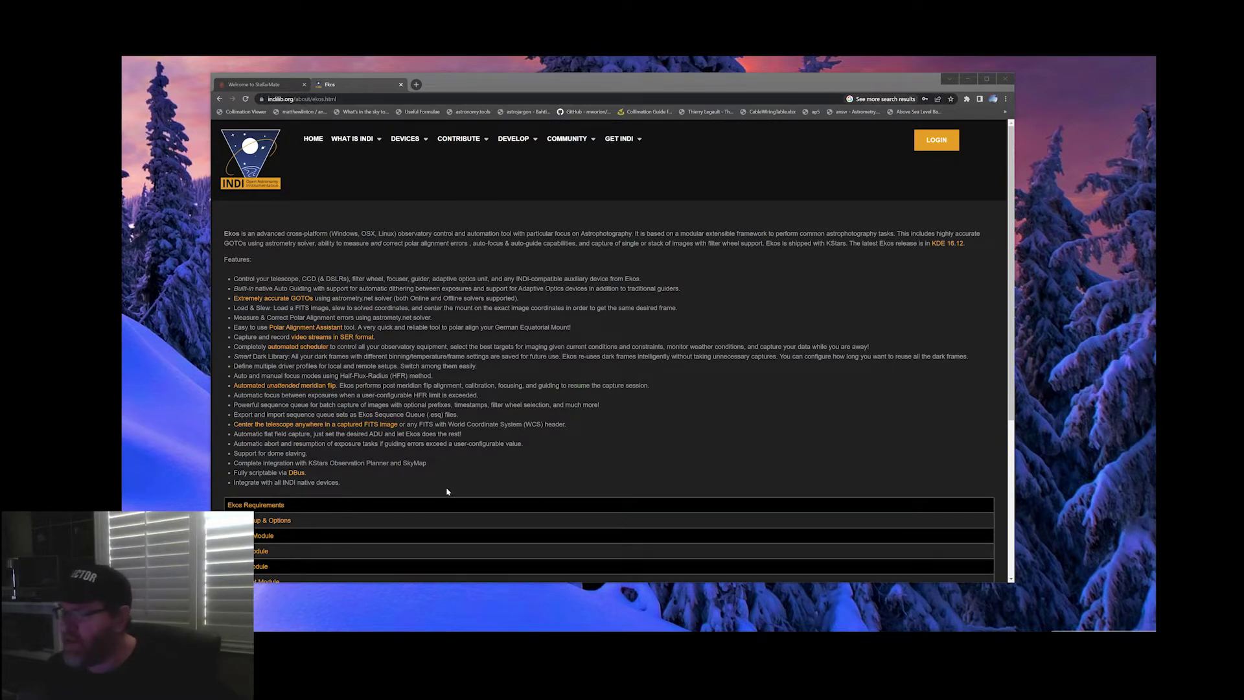
- Return to the INDI Library homepage and scroll through its 'What is INDI?' intro and v1.9.2 news
scroll(447, 491, "down", 10)
scroll(410, 476, "up", 10)
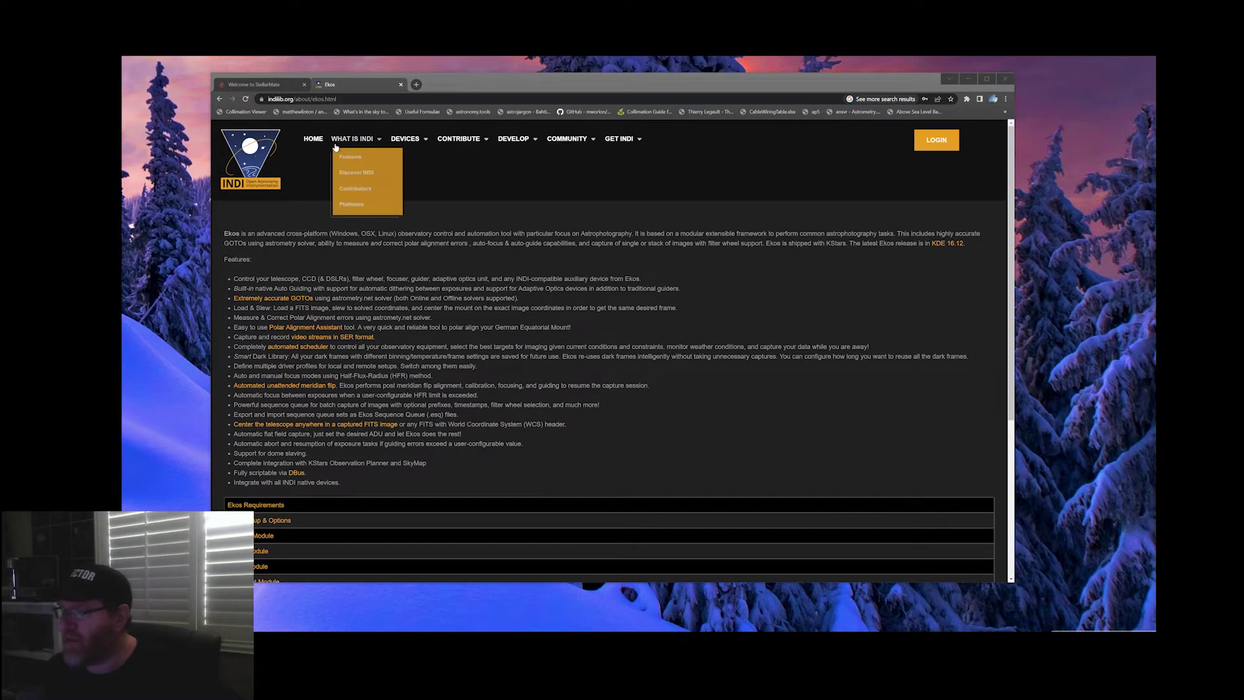
left_click(307, 142)
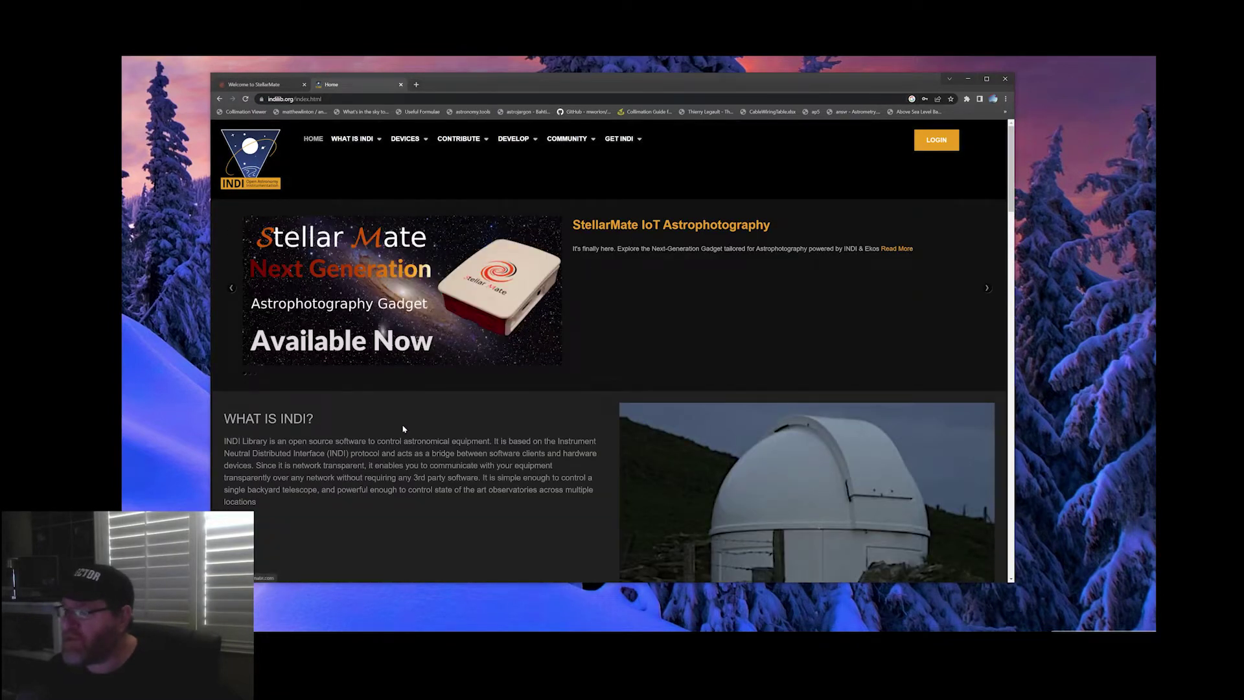
scroll(558, 345, "down", 12)
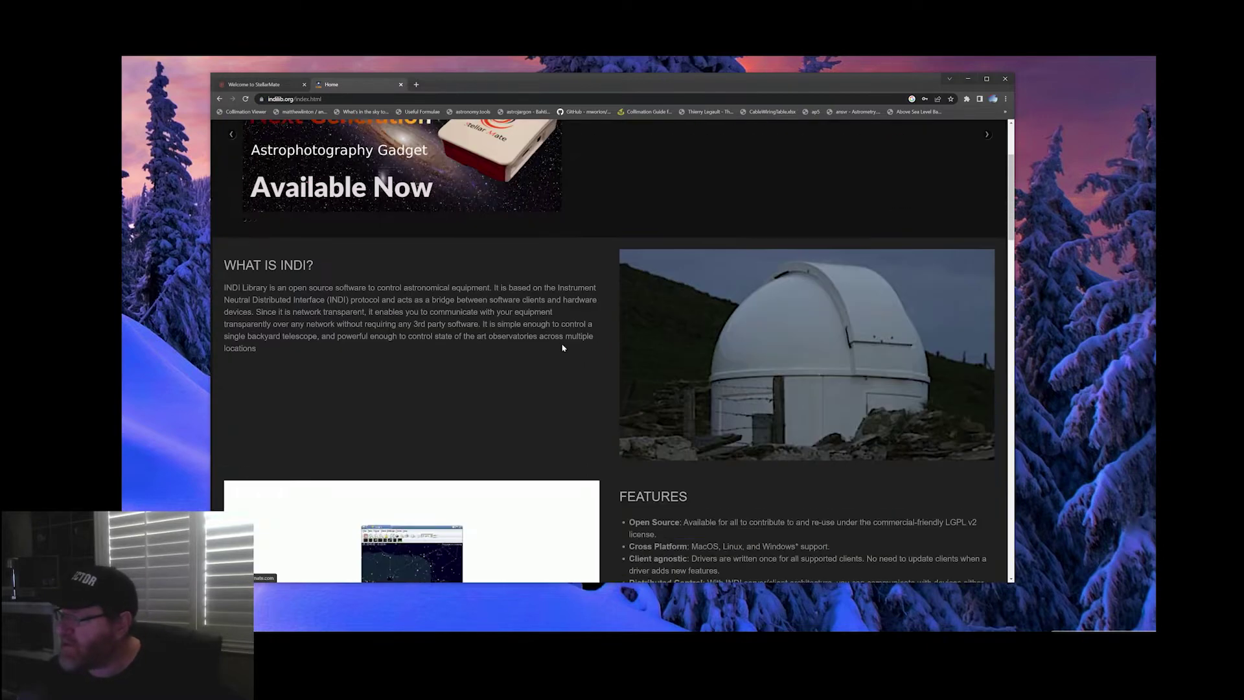
scroll(553, 342, "down", 3)
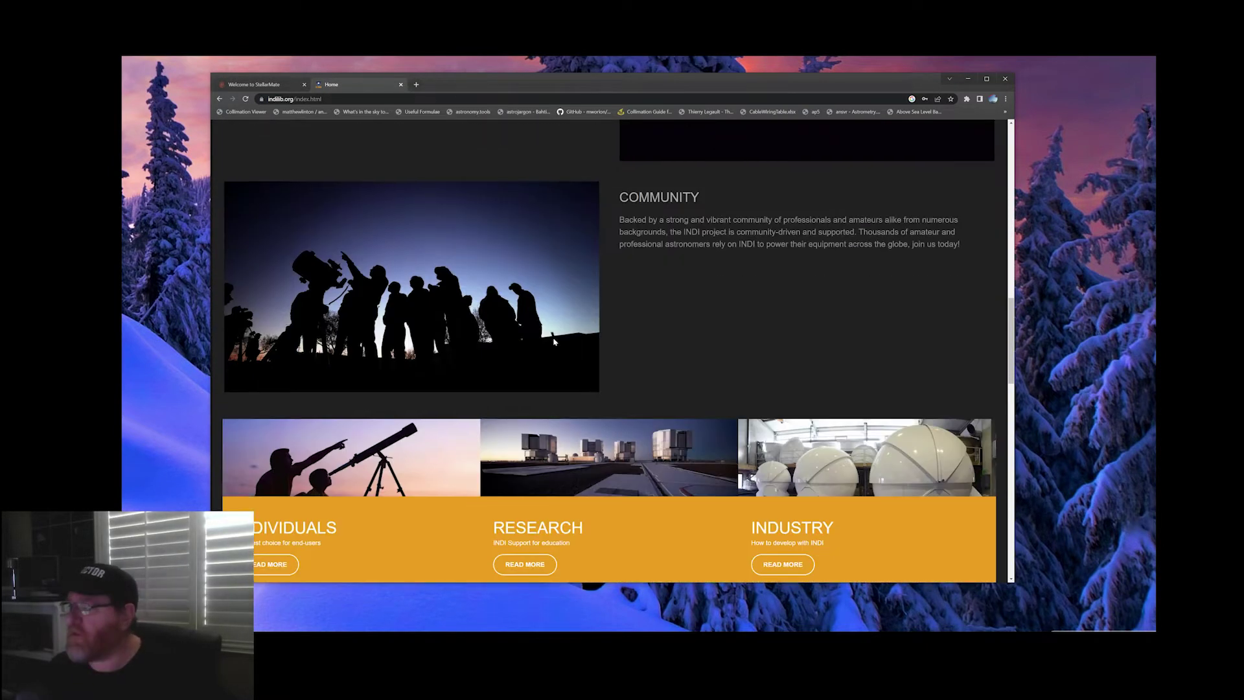
scroll(549, 348, "up", 3)
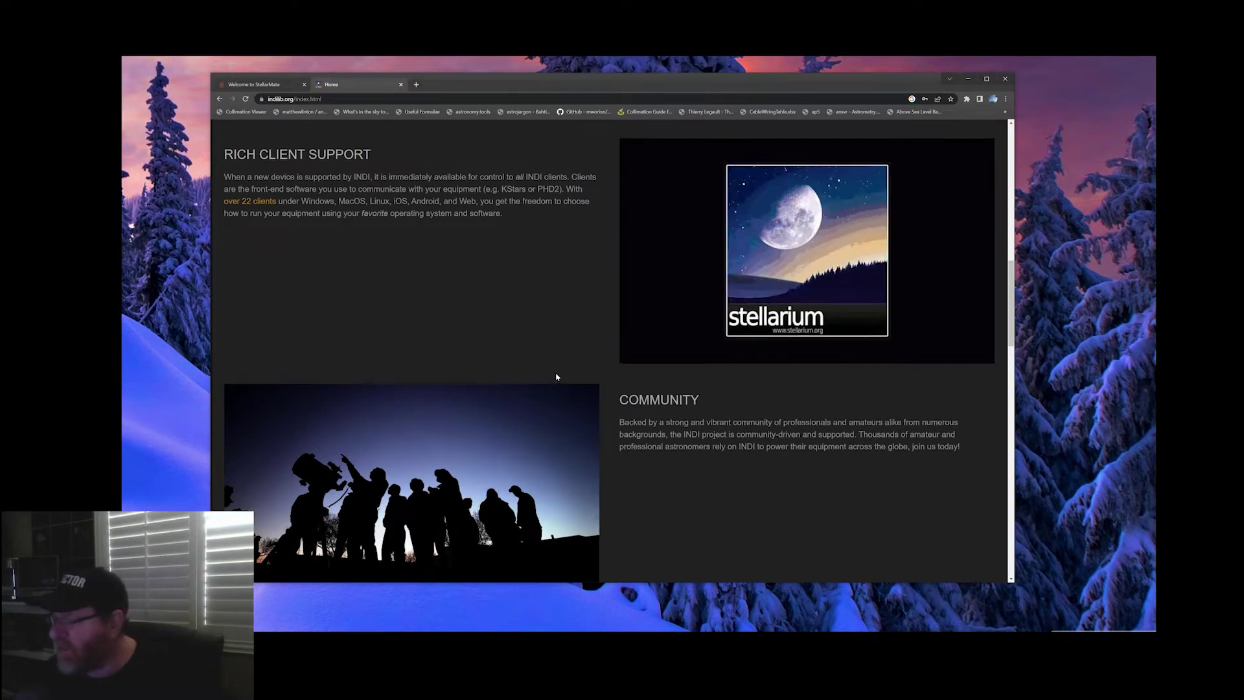
scroll(573, 376, "up", 11)
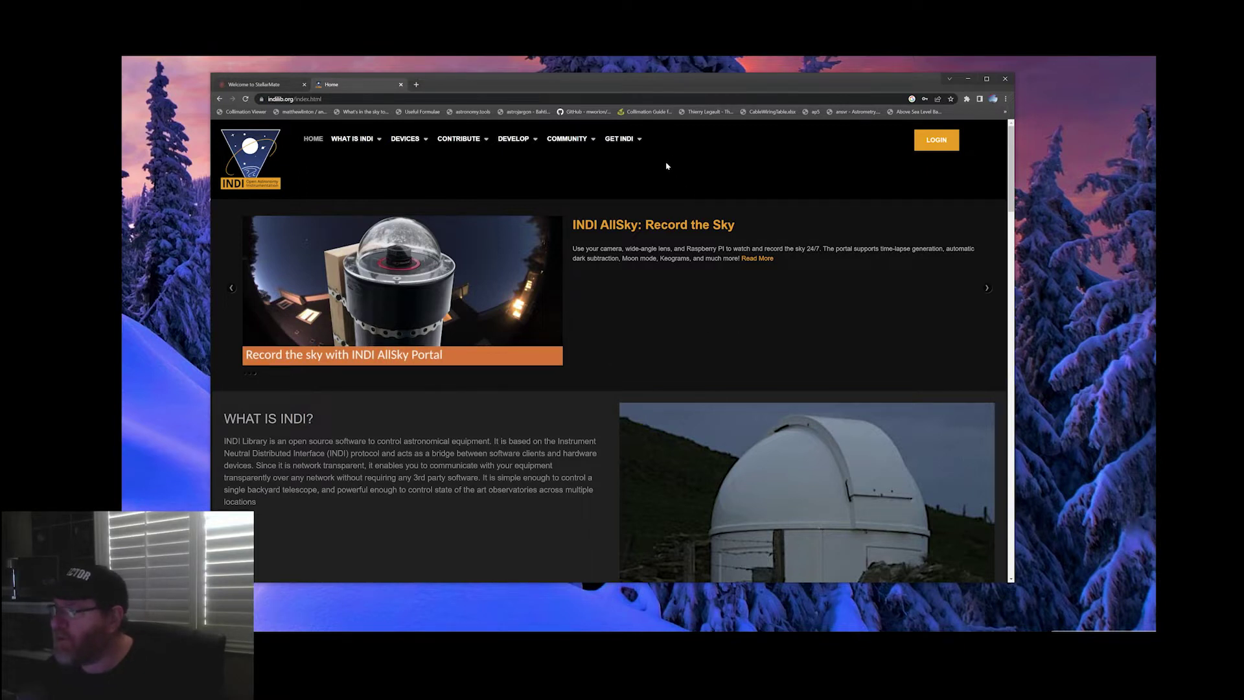
mouse_move(617, 143)
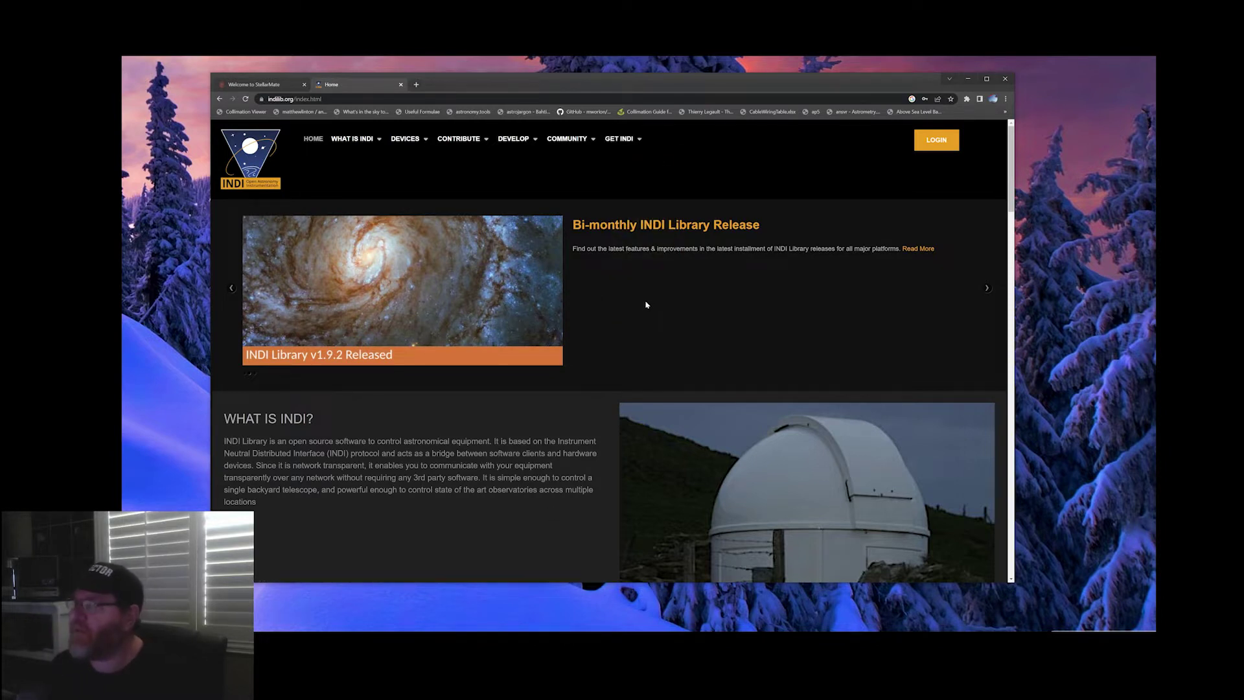
- Open astroberry.io in a new tab and jump to its Astroberry Server 2.0.4 Download section
mouse_move(640, 140)
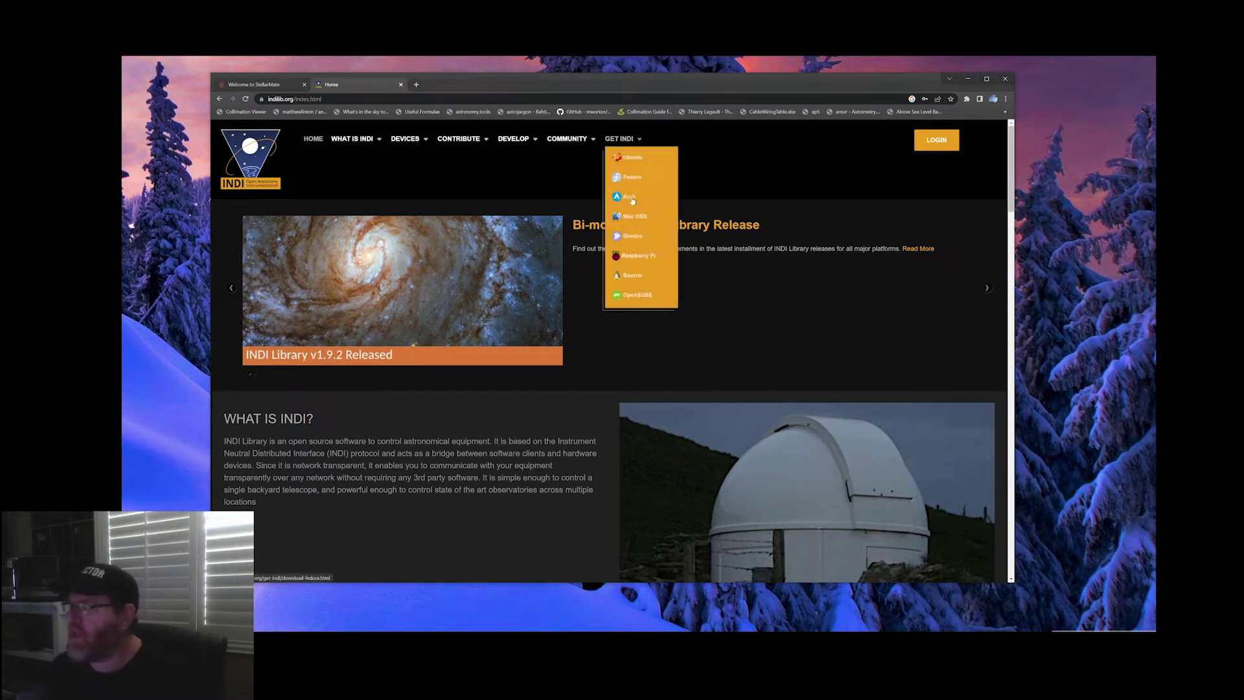
left_click(627, 257)
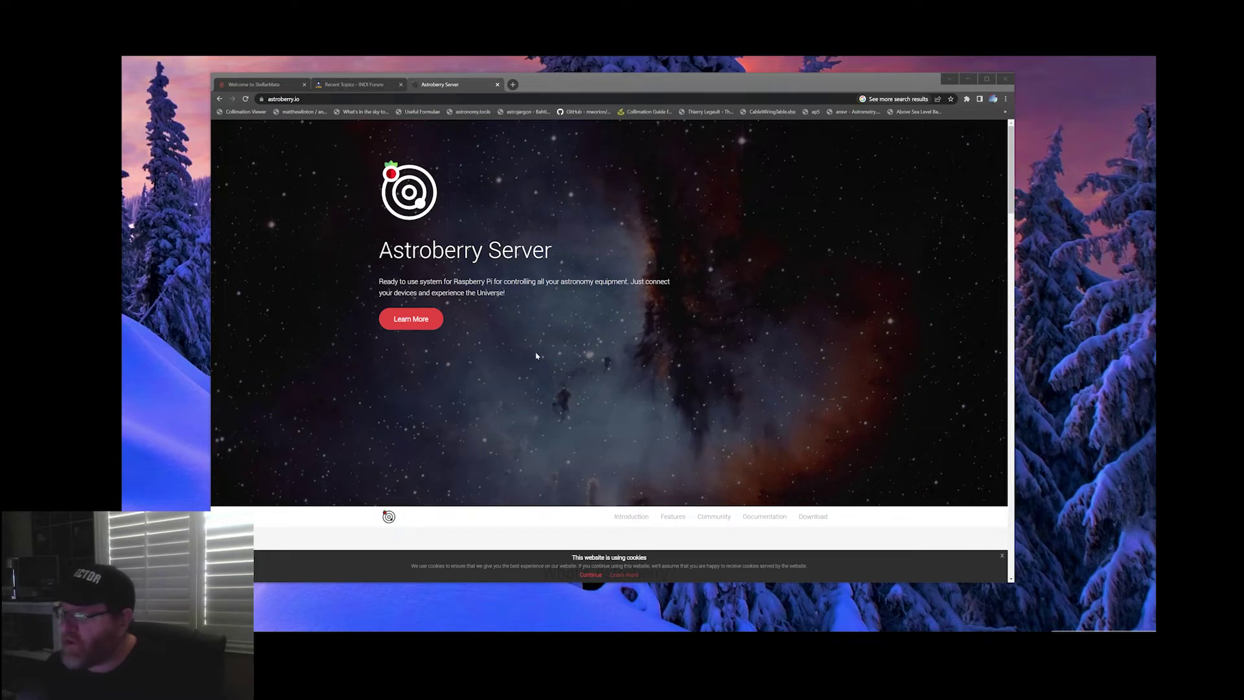
scroll(552, 335, "down", 3)
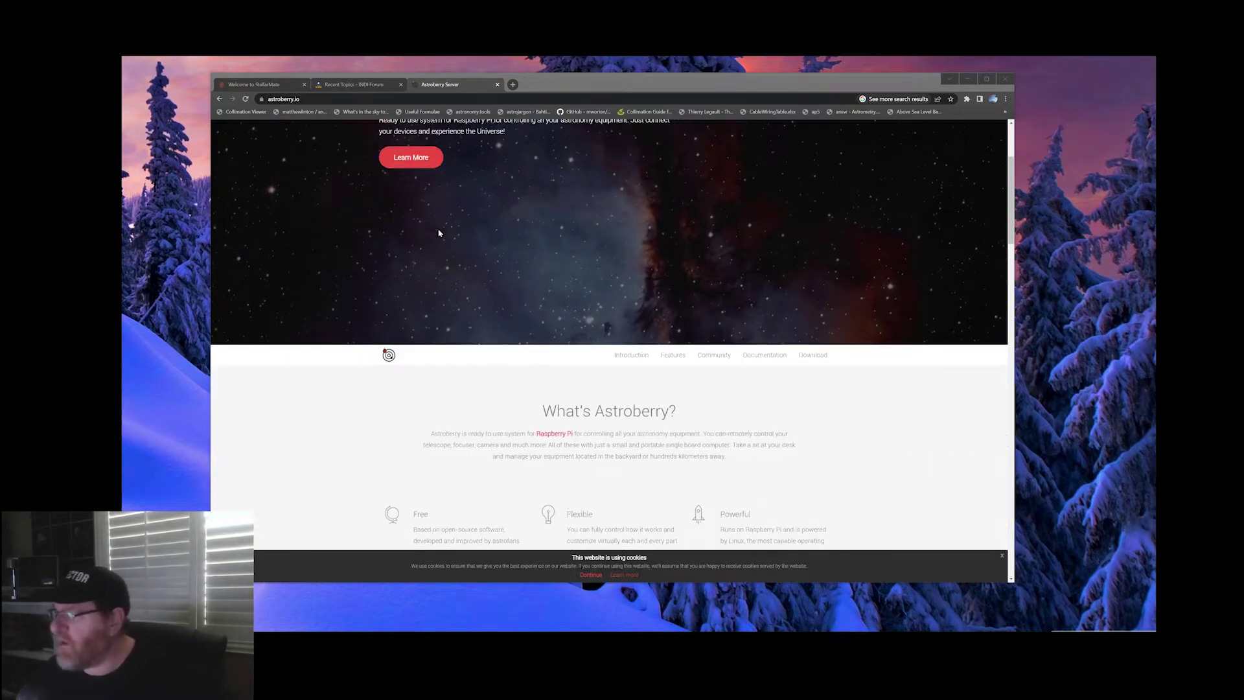
left_click(815, 356)
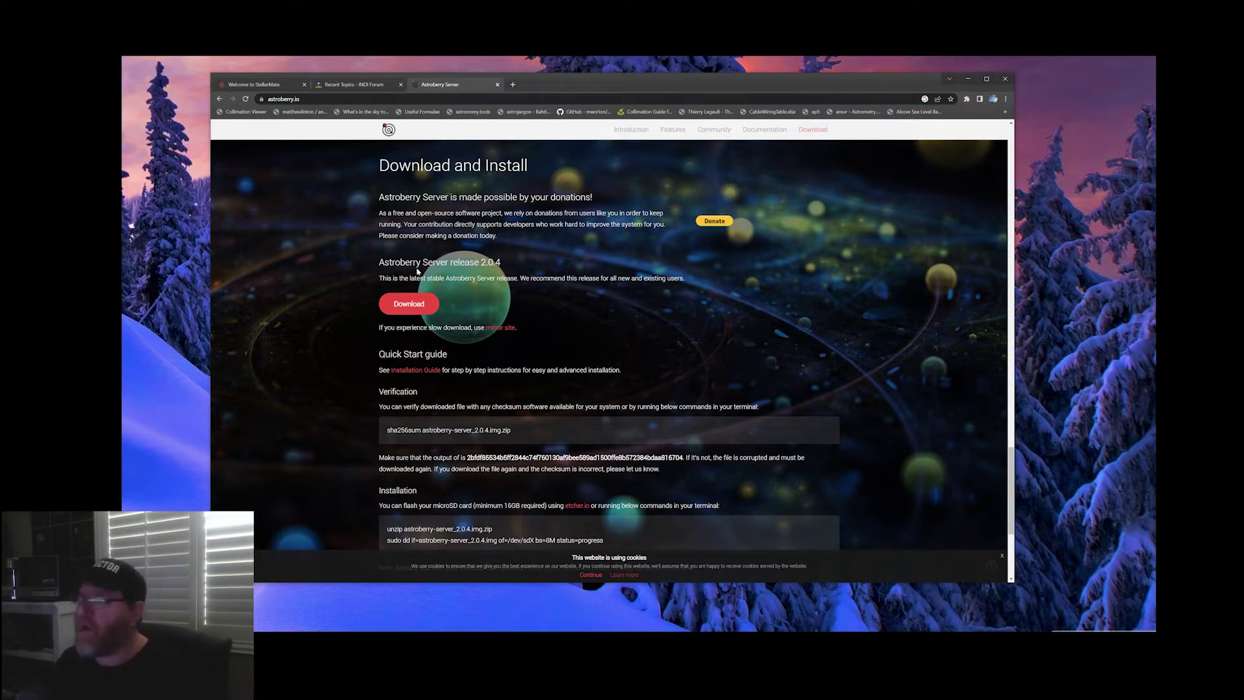
- View INDI's GET INDI > Raspberry Pi download page, then return to the StellarMate tab
left_click(358, 89)
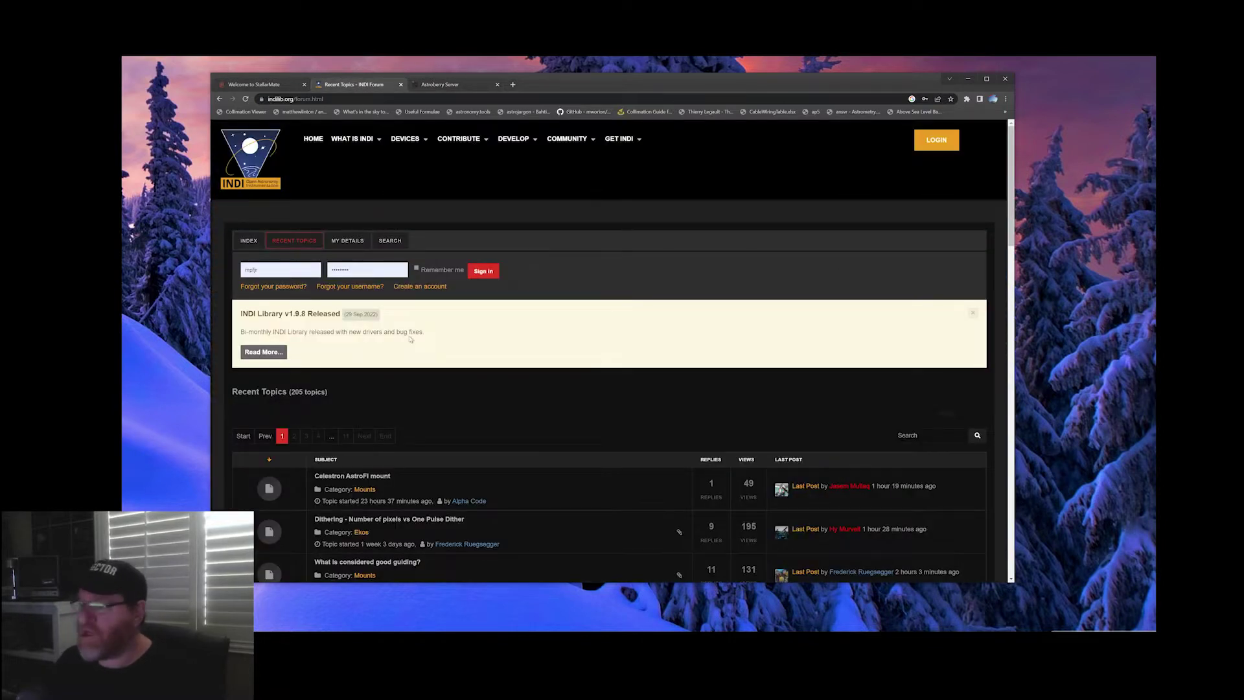
mouse_move(619, 139)
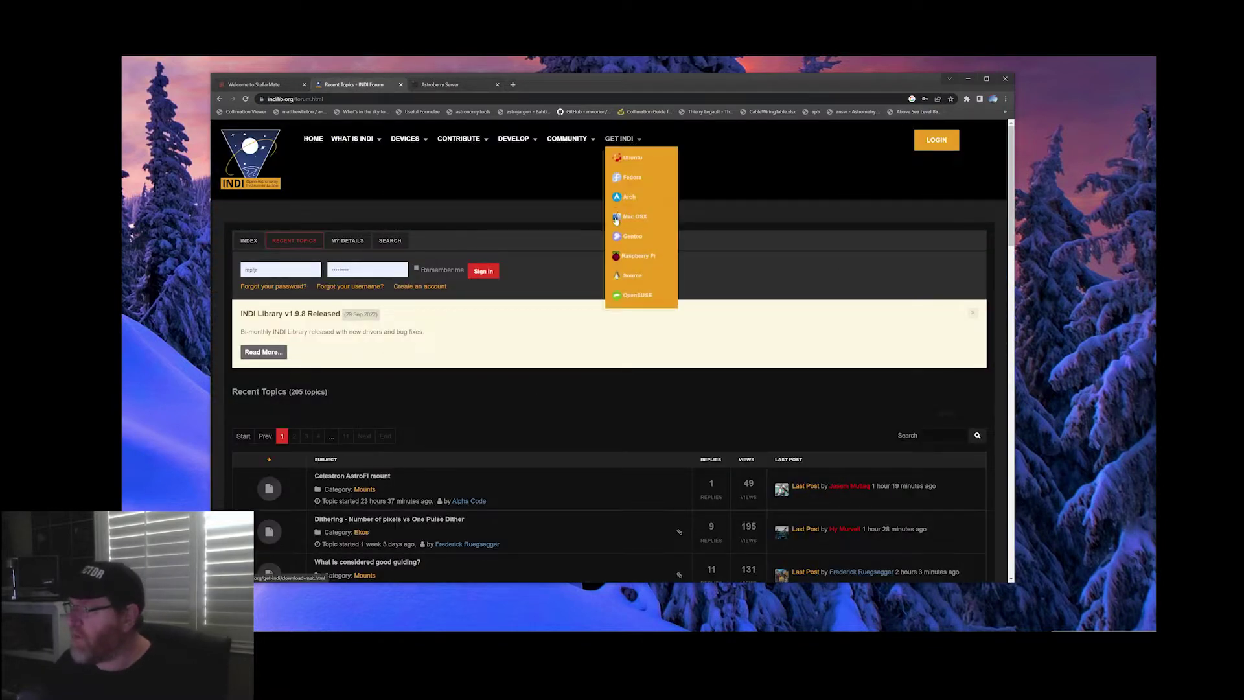
left_click(638, 259)
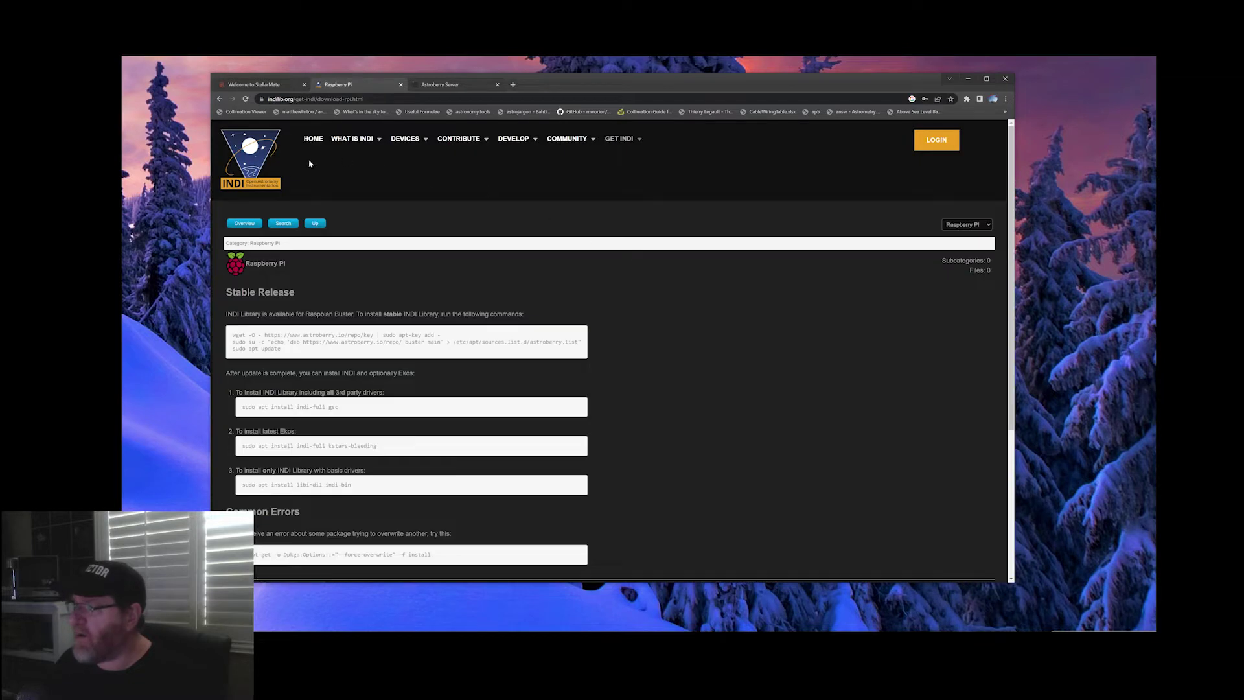
scroll(603, 482, "down", 3)
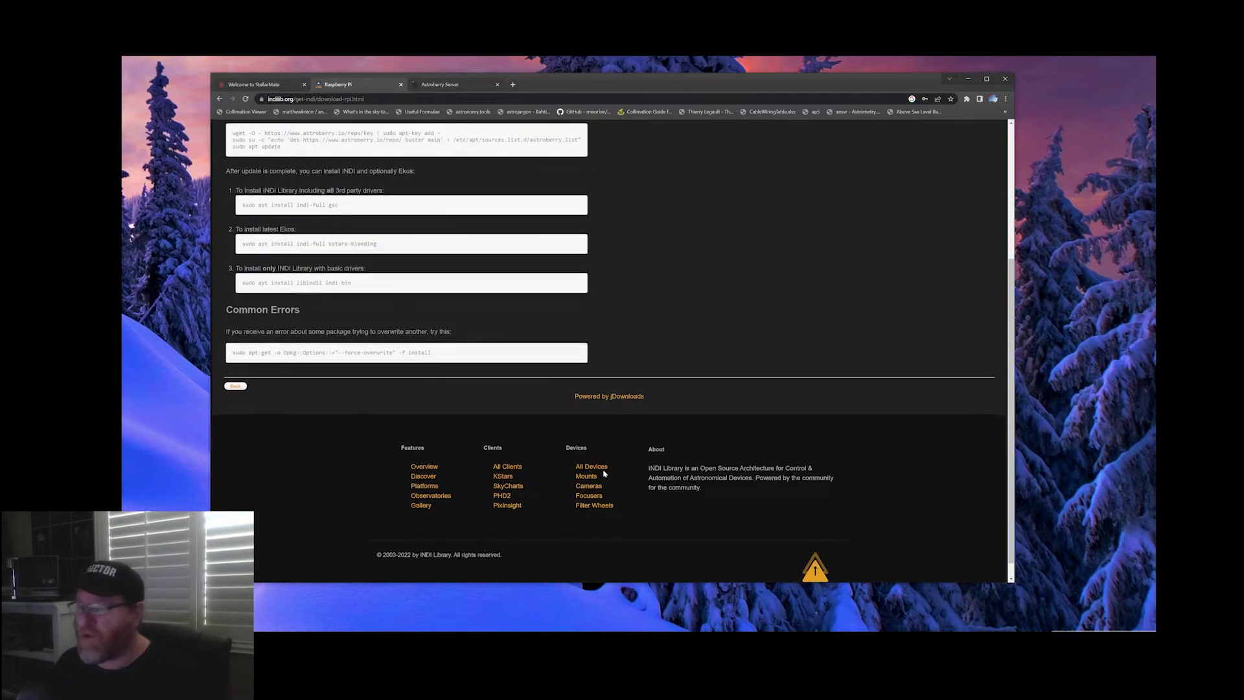
scroll(603, 474, "up", 3)
left_click(259, 84)
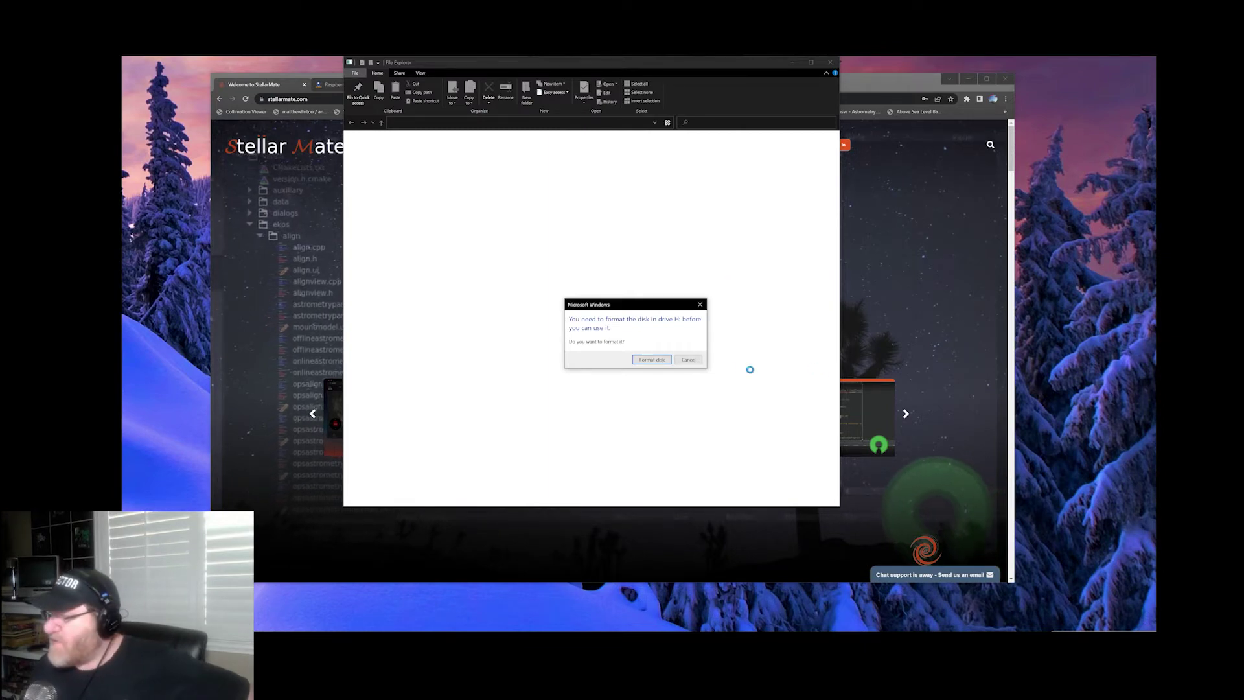
- Decline formatting drive H:, close the boot (G:) window, and dismiss the 'Location is not available' error
left_click(695, 360)
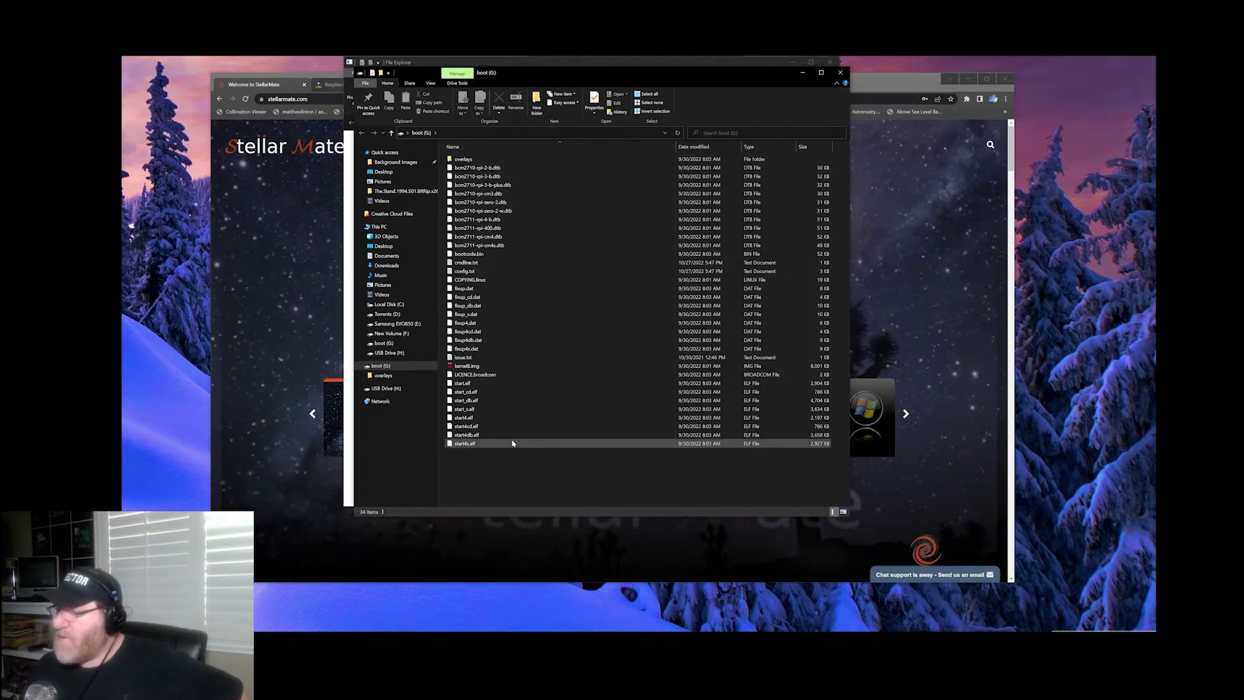
left_click(840, 73)
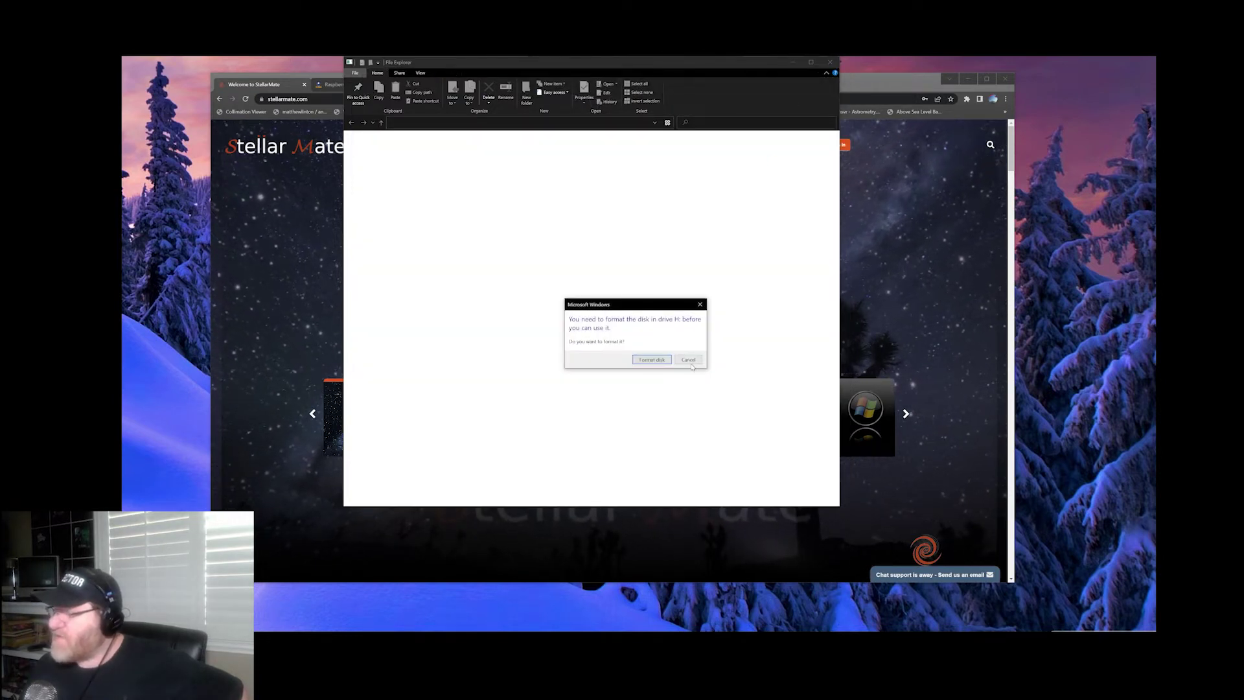
left_click(688, 360)
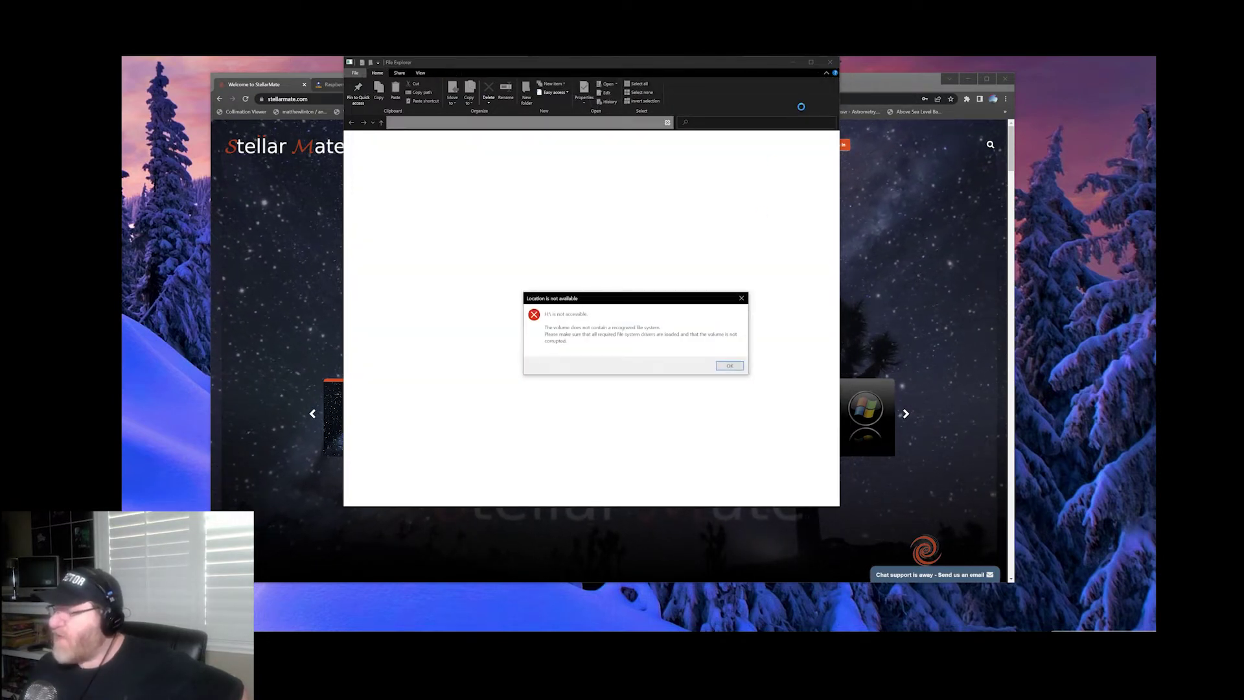
left_click(734, 366)
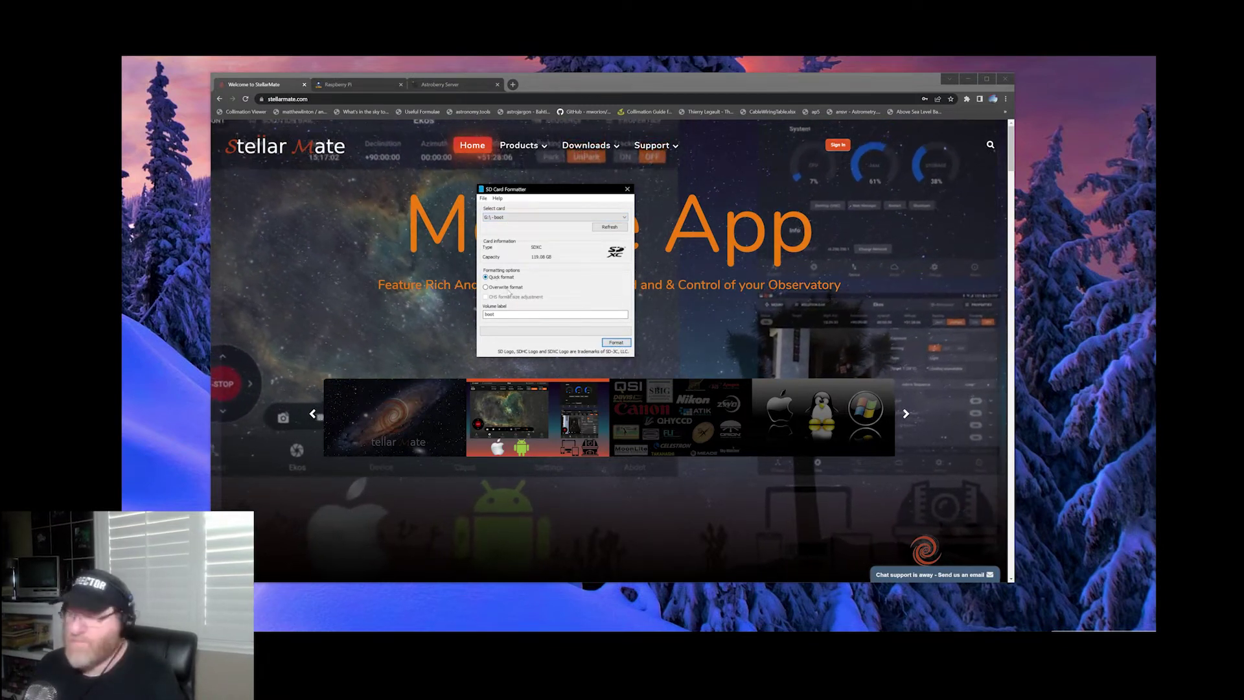
- Quick-format the 119 GB SDXC card as 'boot' twice, confirming each run, then close the formatter
left_click(616, 342)
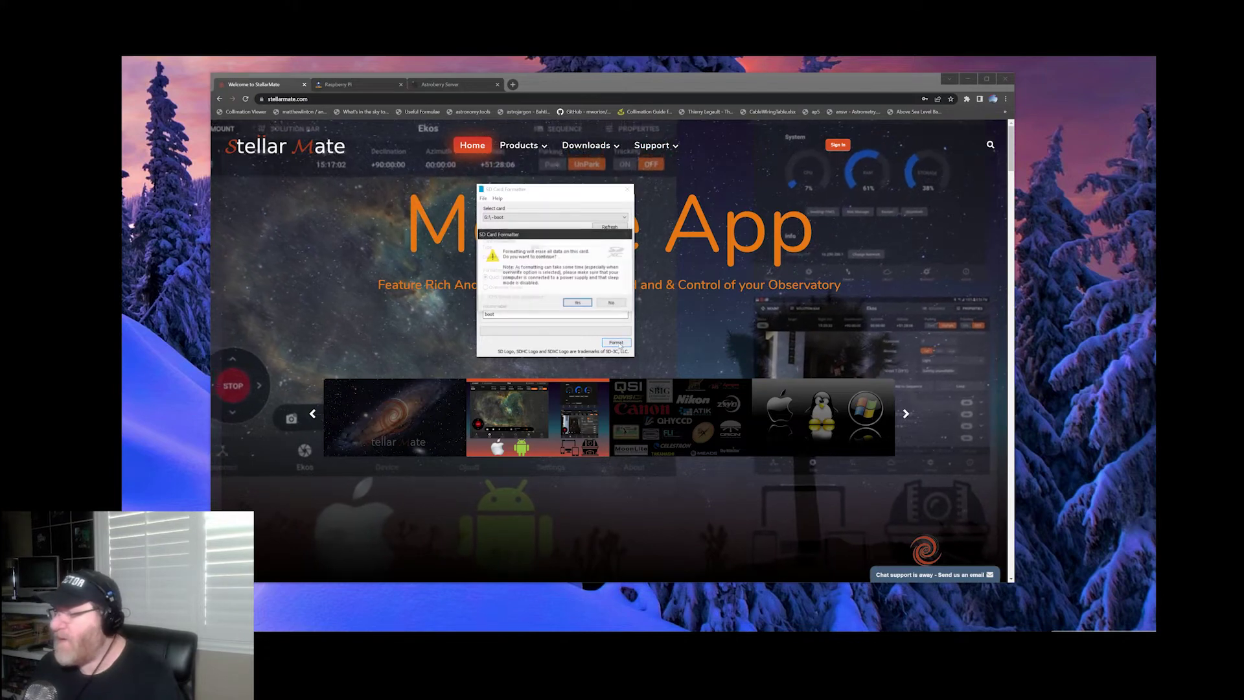
left_click(577, 303)
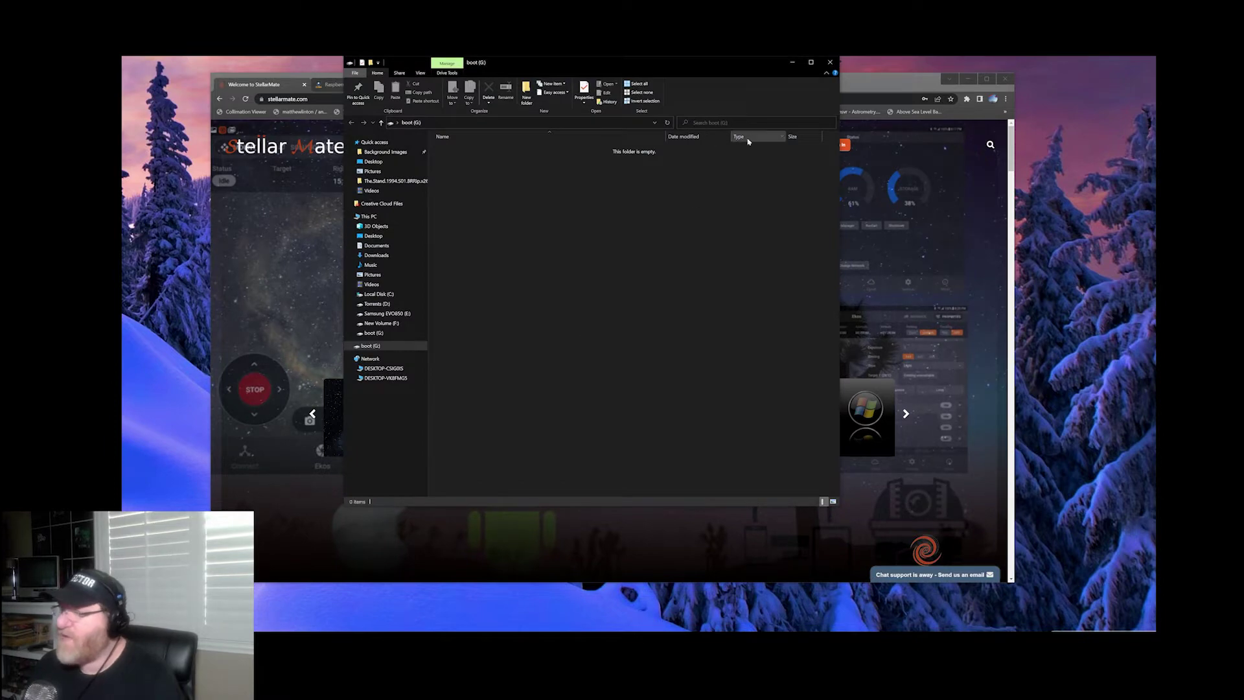
left_click(830, 62)
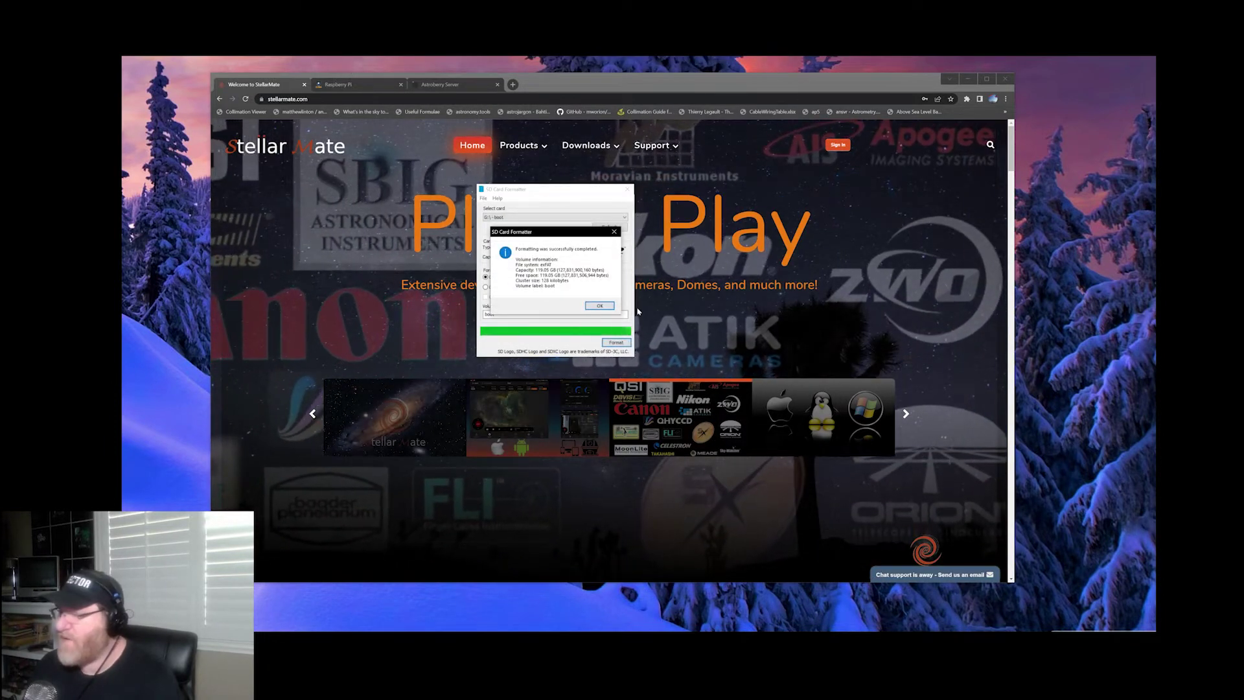
left_click(594, 306)
left_click(616, 342)
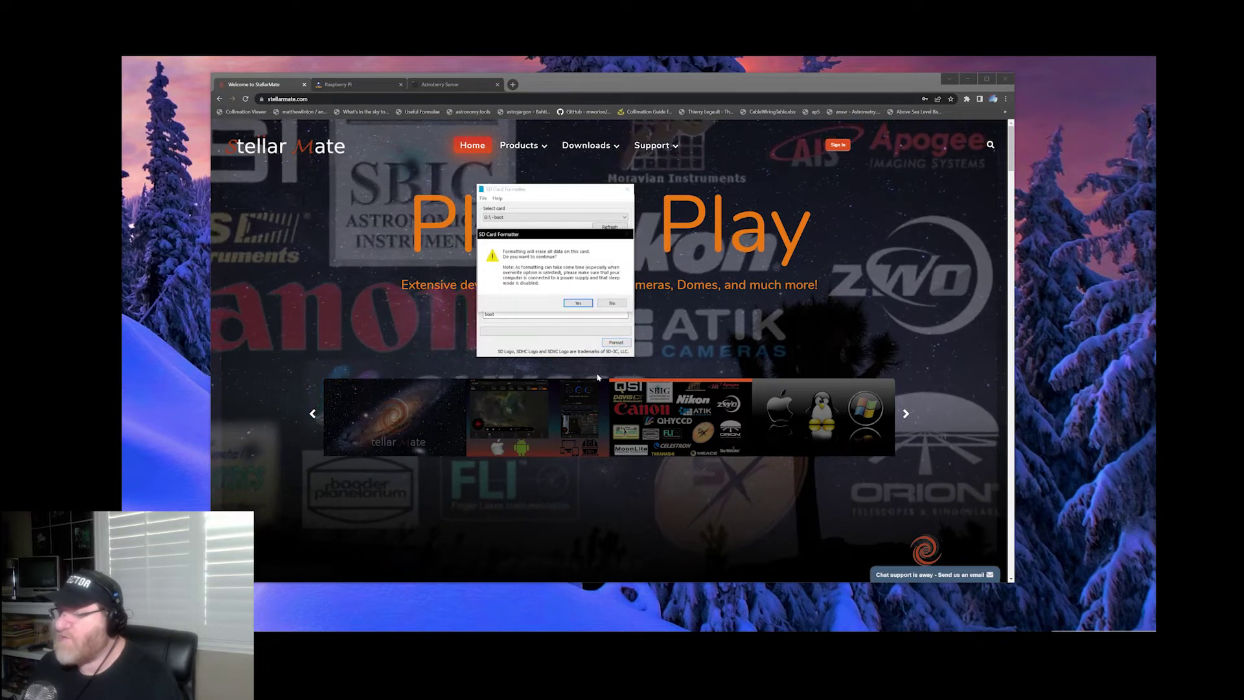
left_click(570, 300)
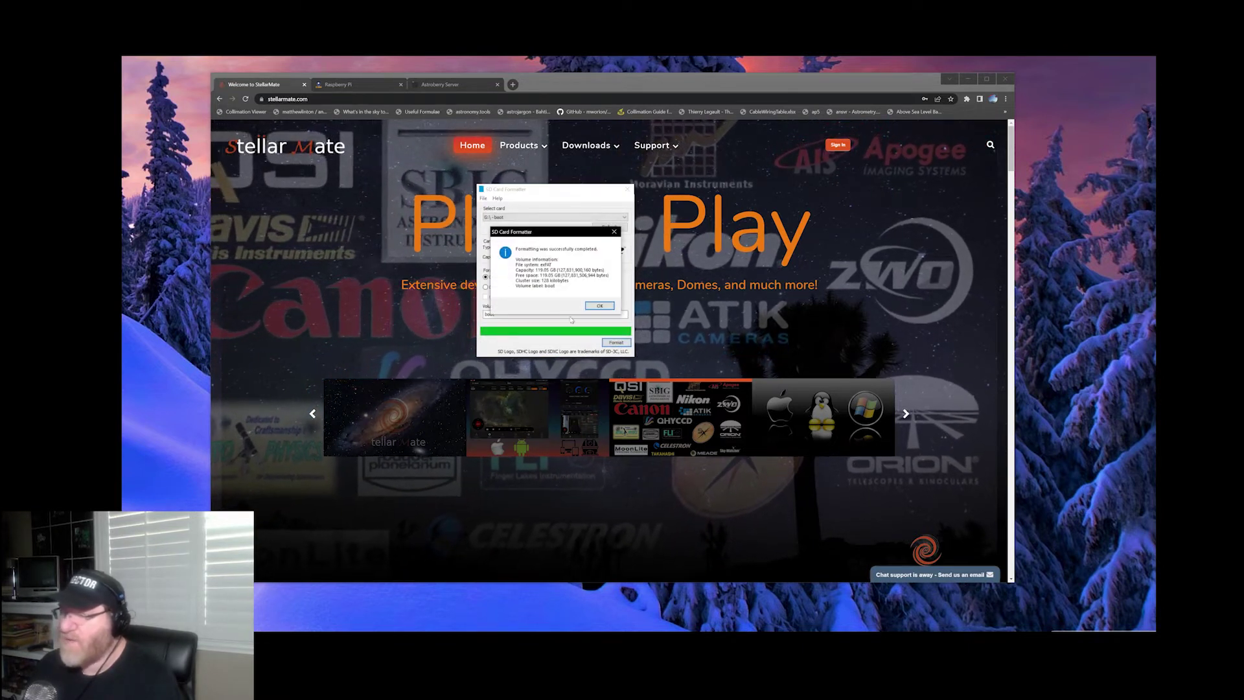
left_click(594, 305)
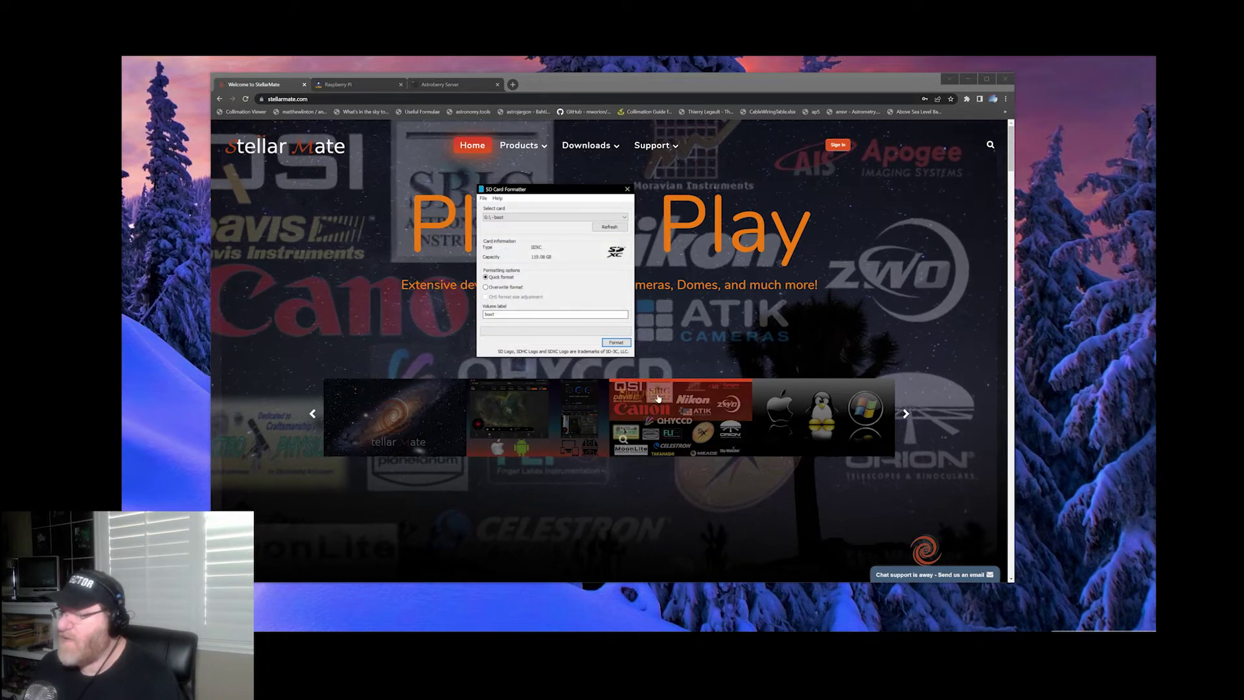
left_click(628, 189)
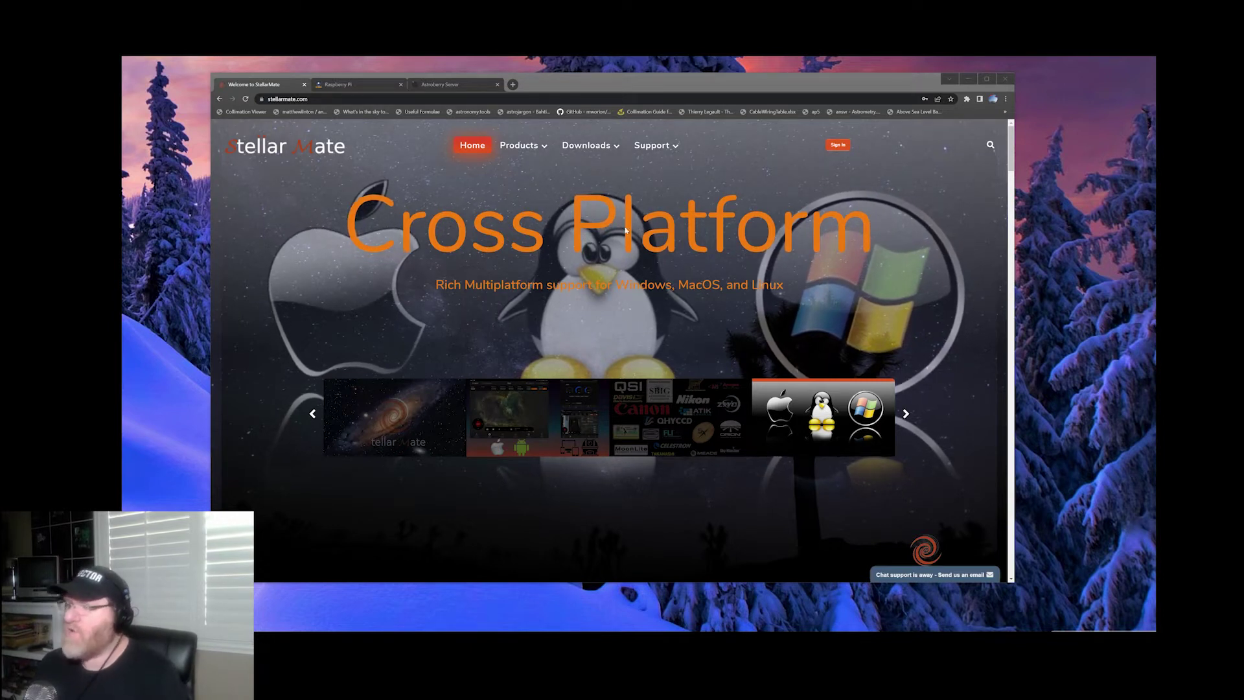
- Close the order information, INDI Raspberry Pi and Astroberry Server tabs, shutting Chrome
mouse_move(589, 147)
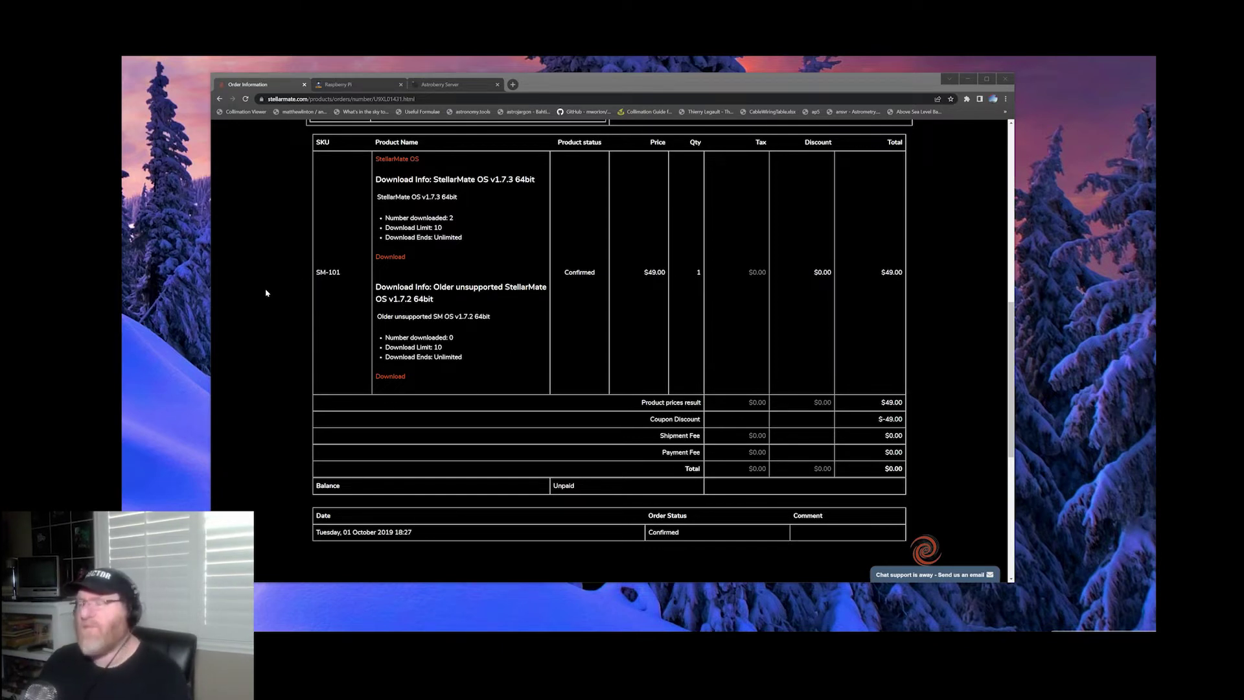
left_click(303, 85)
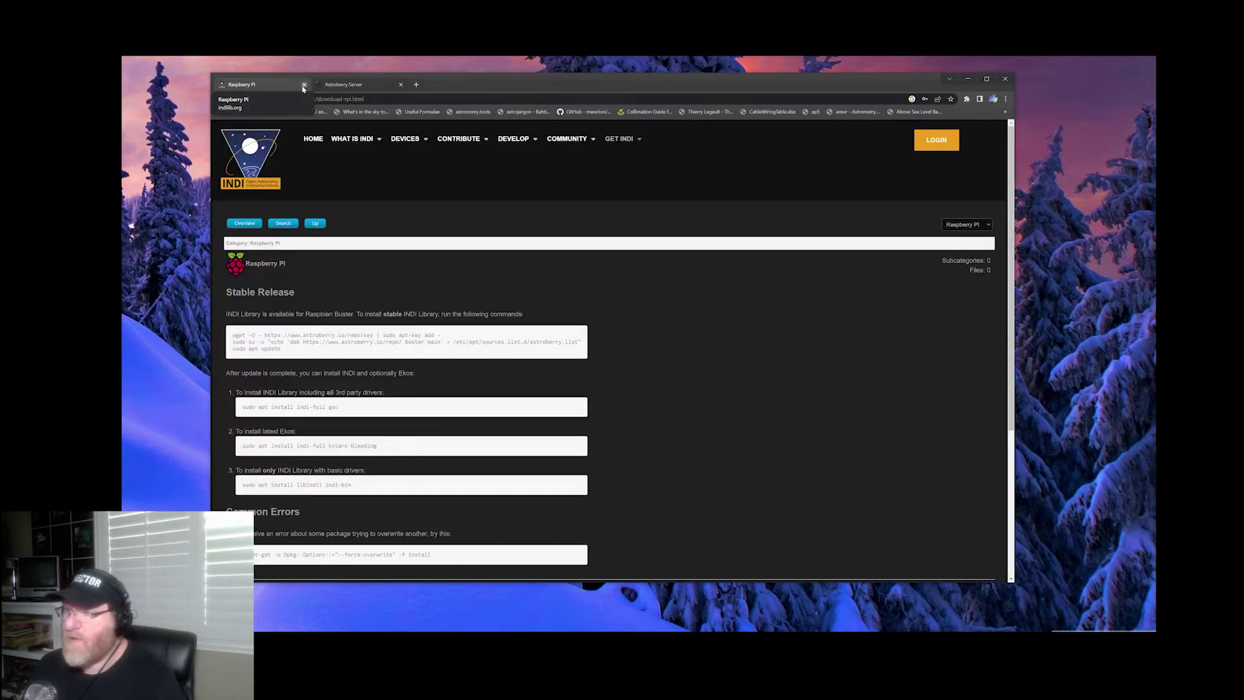
left_click(303, 85)
left_click(303, 85)
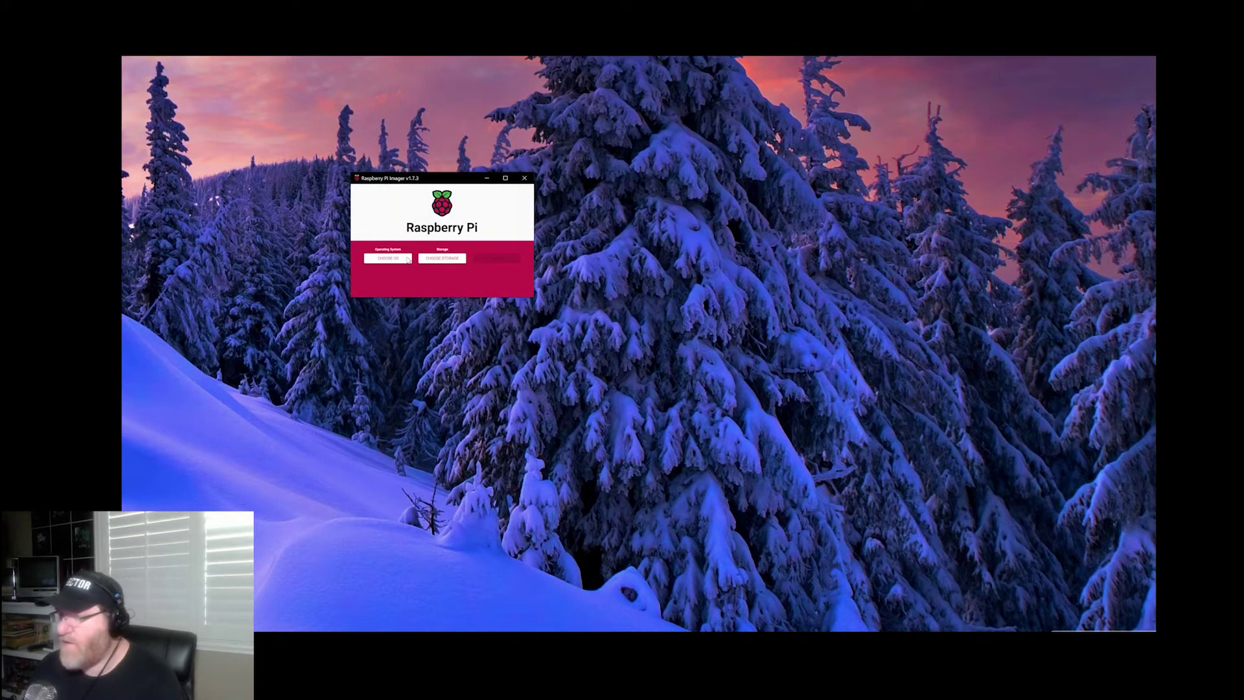
- Use the custom StellarMateOS_1.7.3_64bit.img.xz image as the OS and the Mass Storage Device as storage
left_click_drag(431, 181, 501, 154)
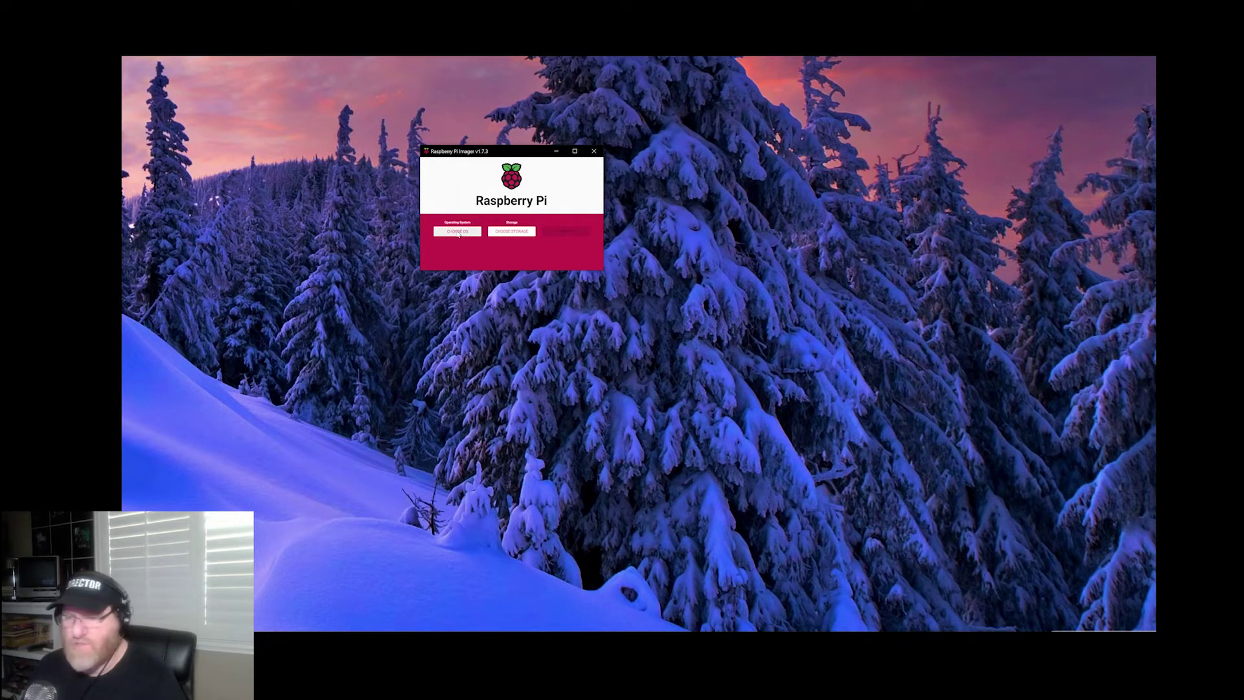
left_click(461, 232)
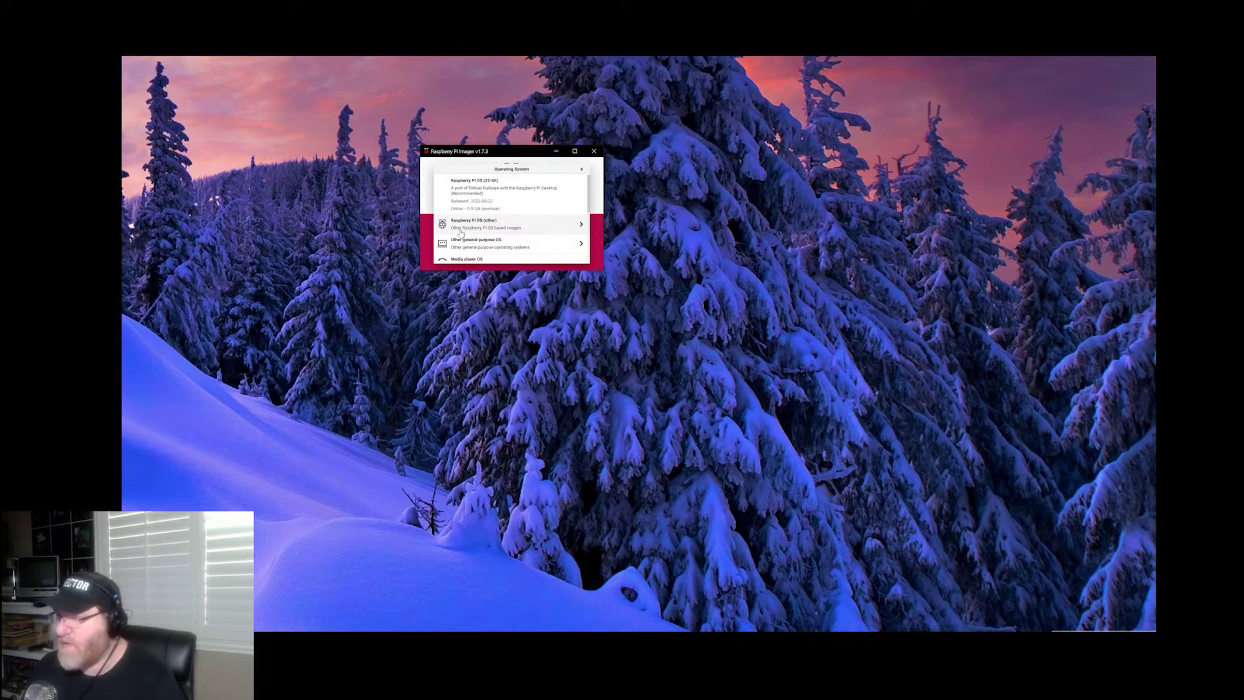
scroll(479, 253, "down", 5)
left_click(479, 259)
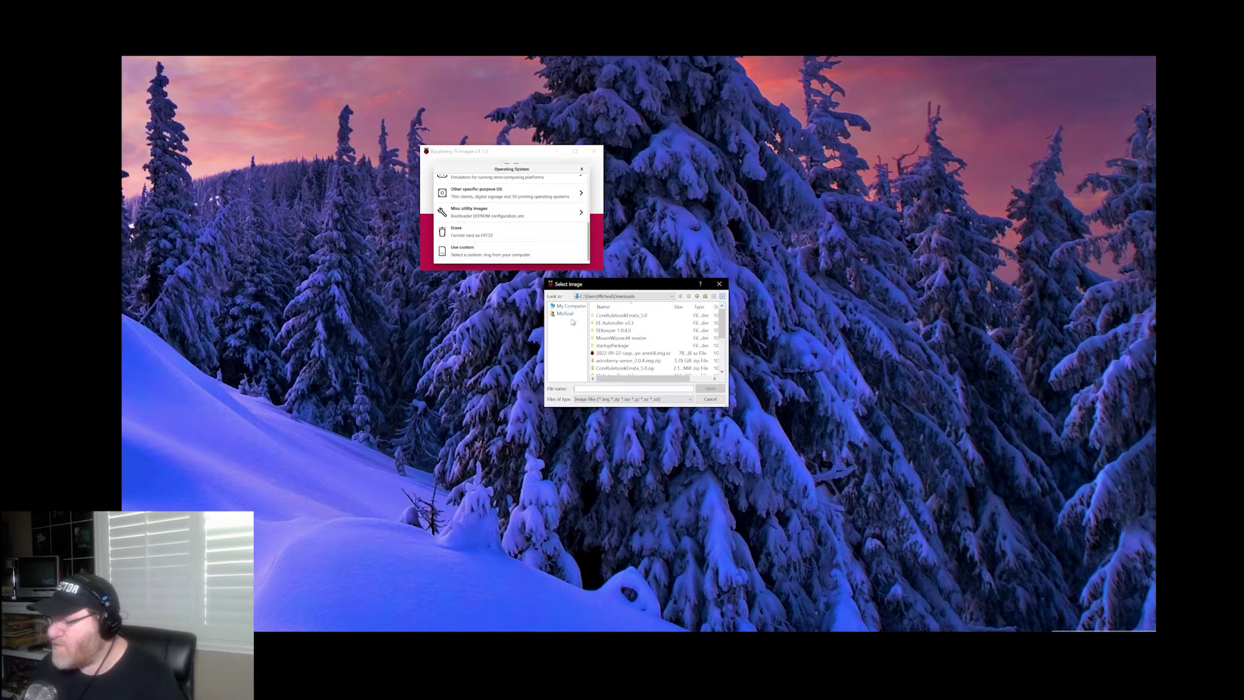
left_click_drag(727, 409, 738, 517)
left_click(648, 405)
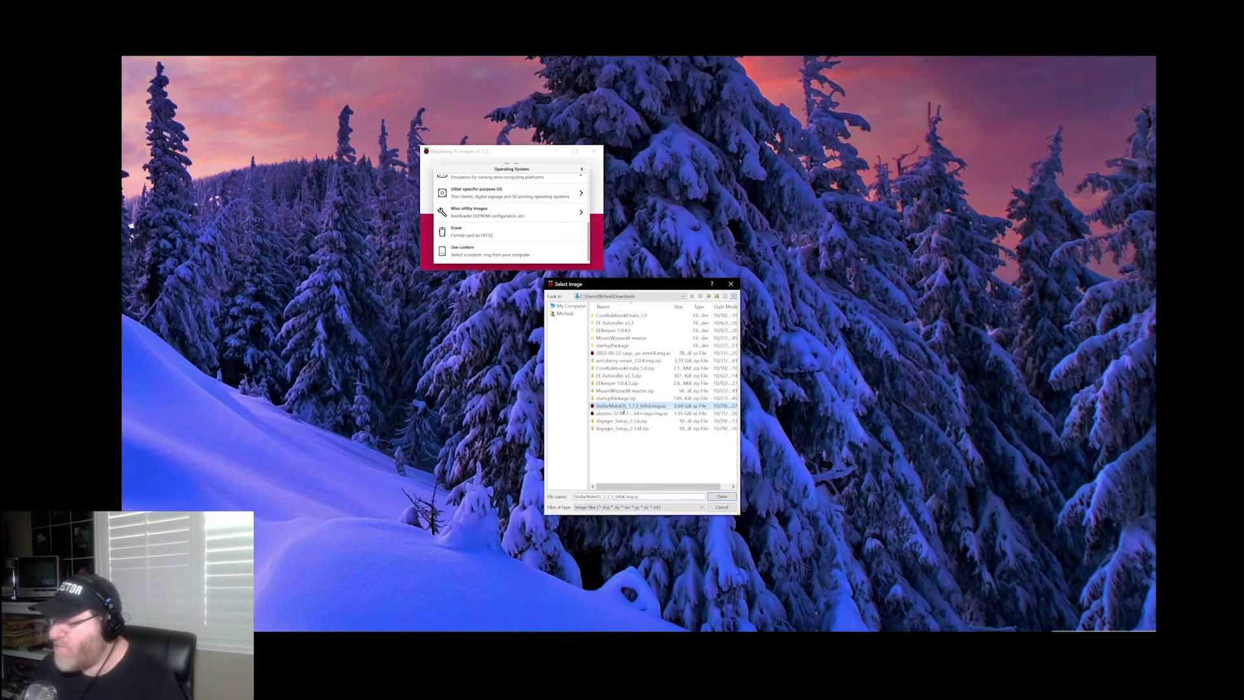
left_click(722, 497)
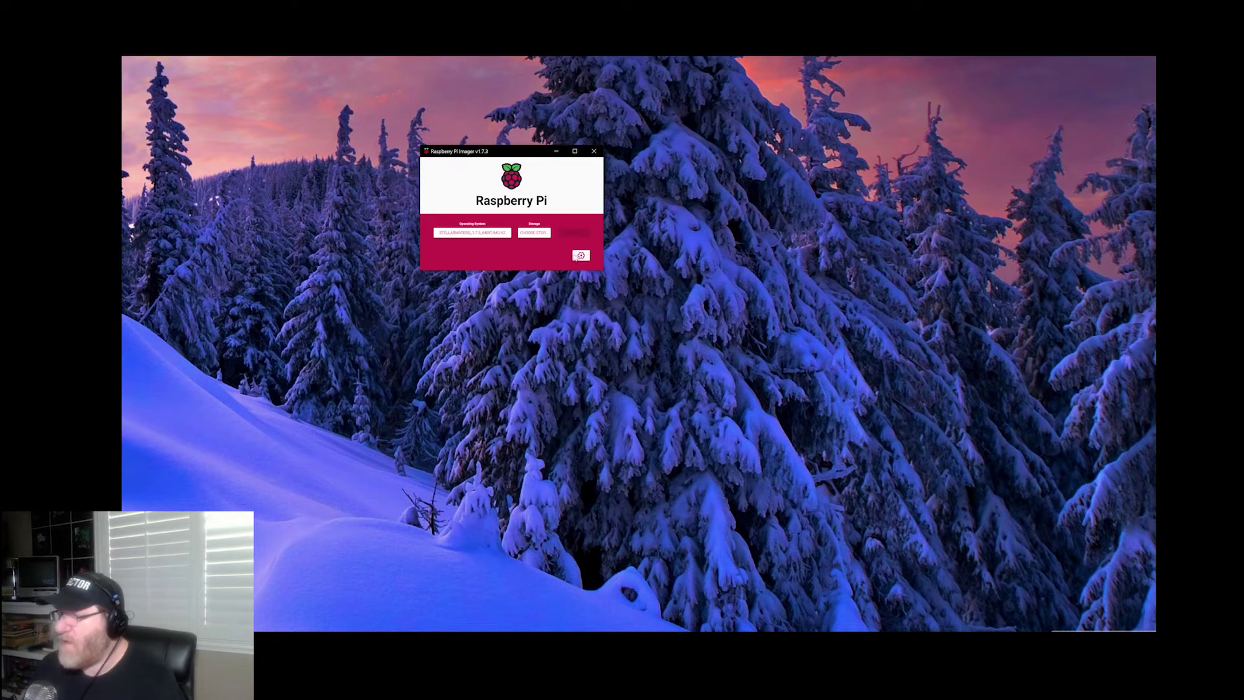
left_click(534, 232)
left_click(517, 184)
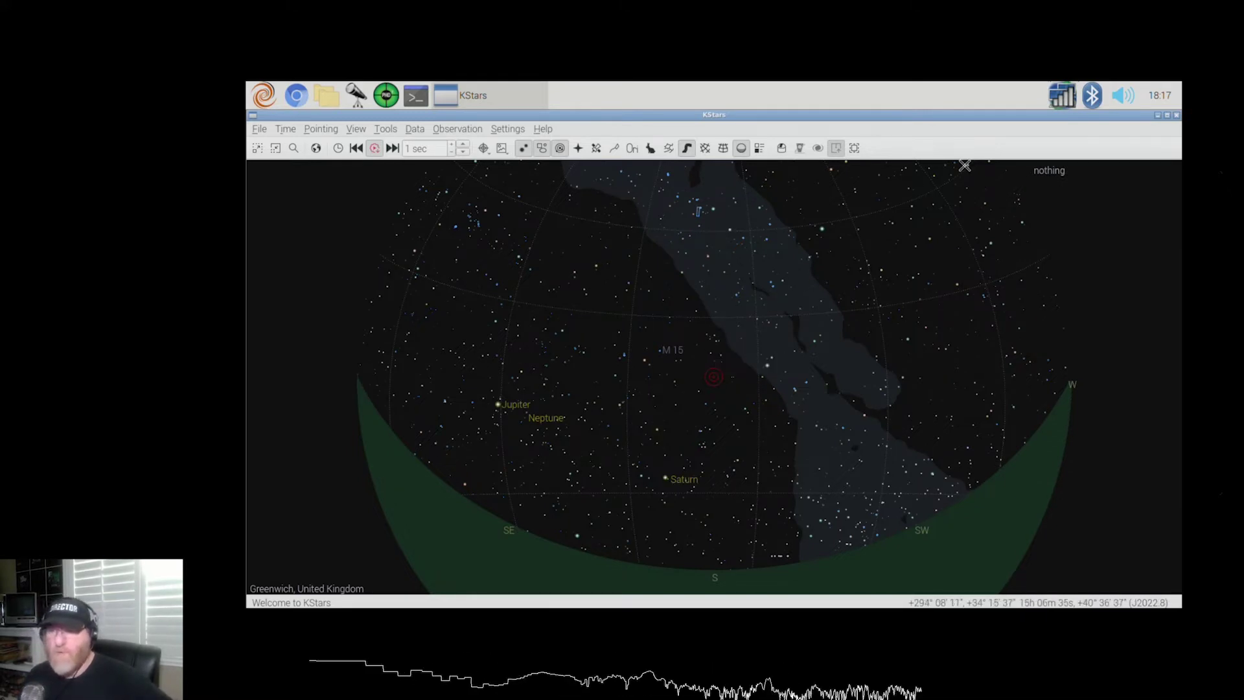
right_click(1070, 114)
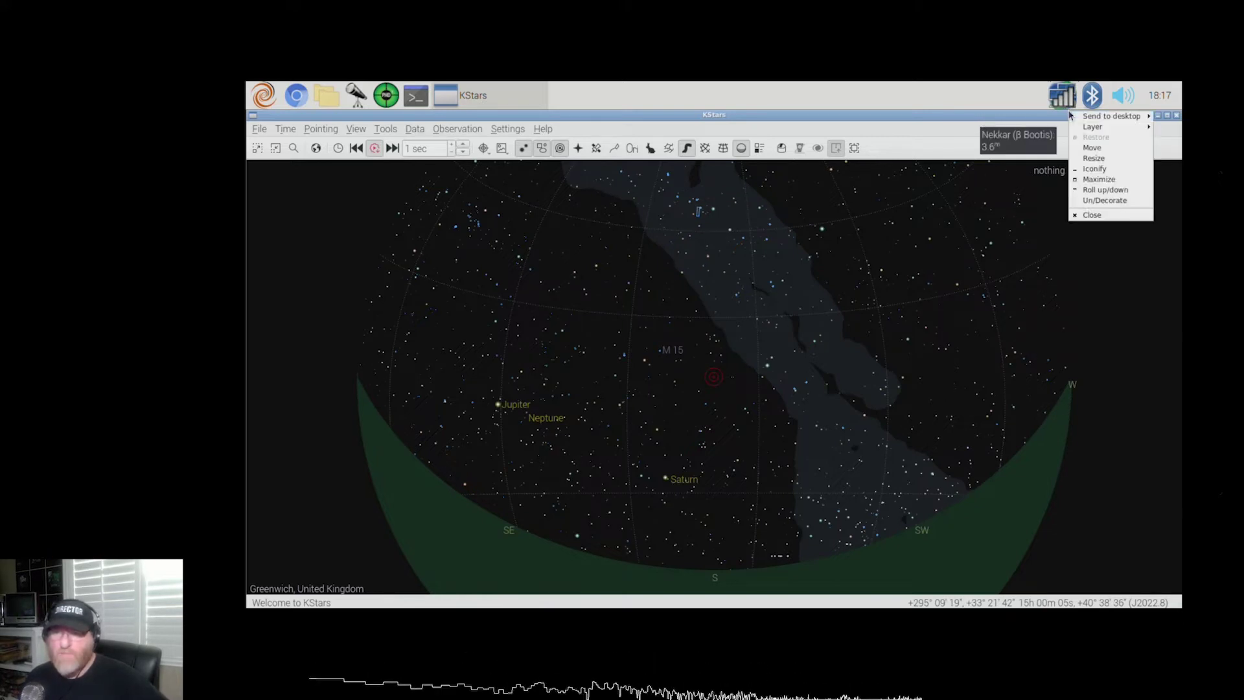
left_click(1065, 103)
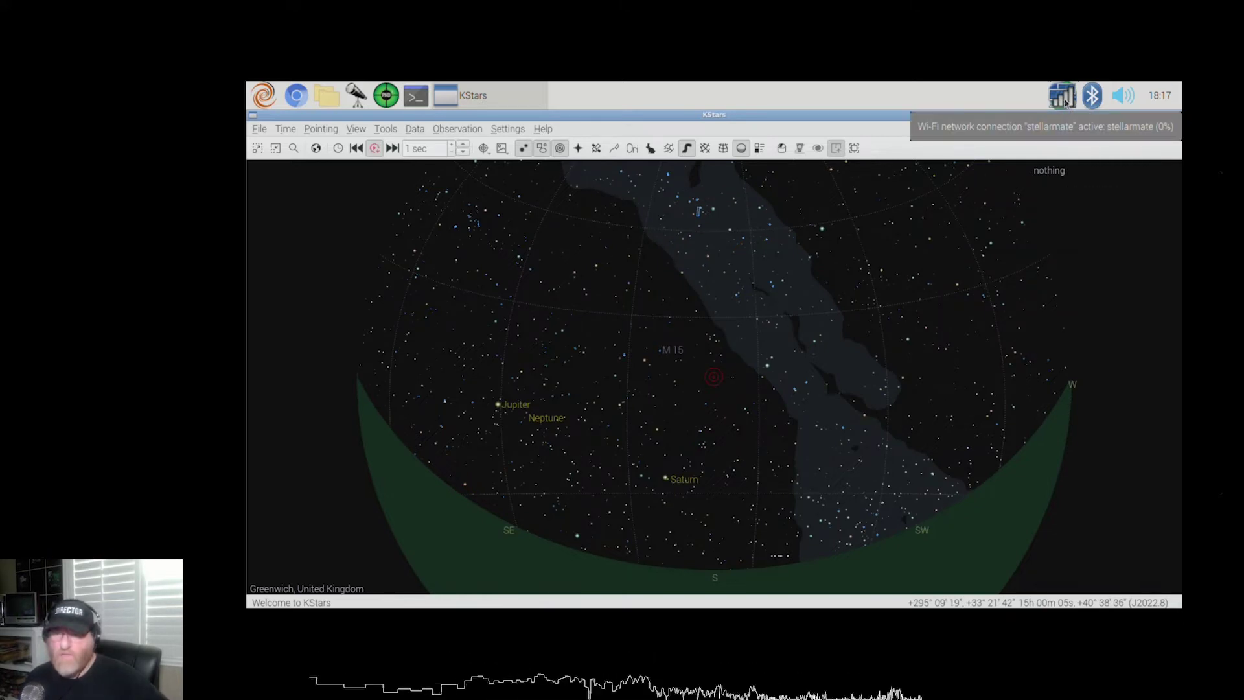
left_click(1066, 102)
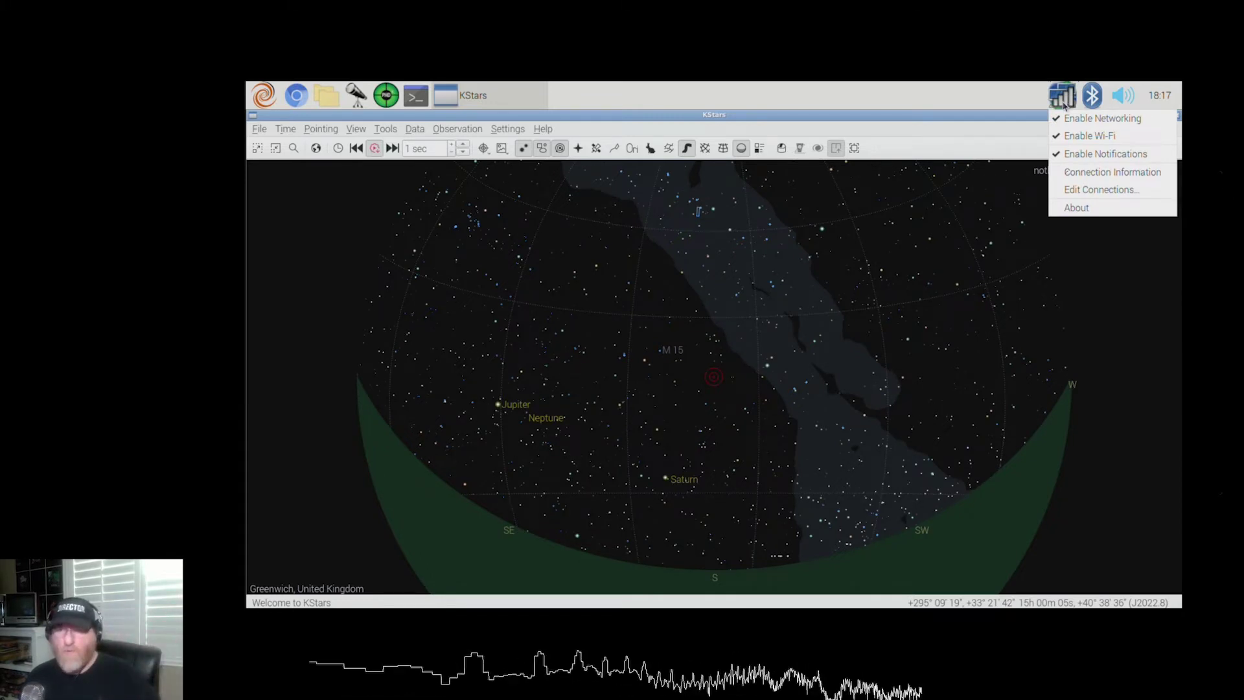
left_click(1059, 100)
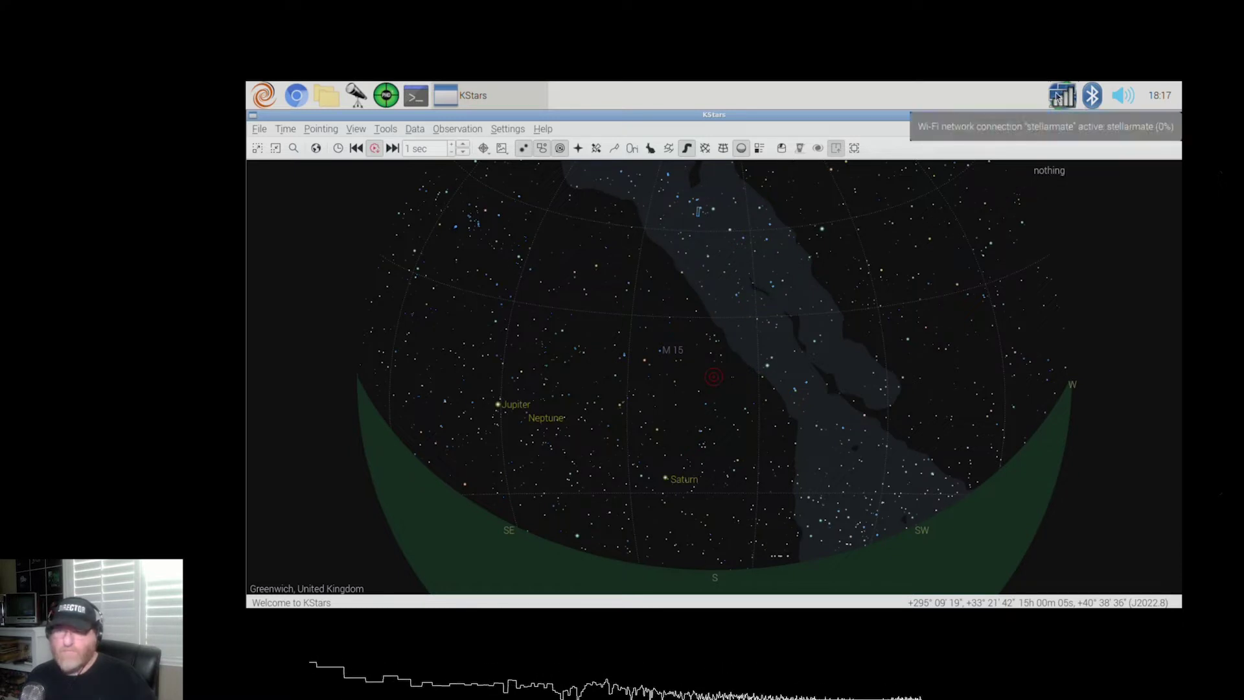
left_click(1057, 99)
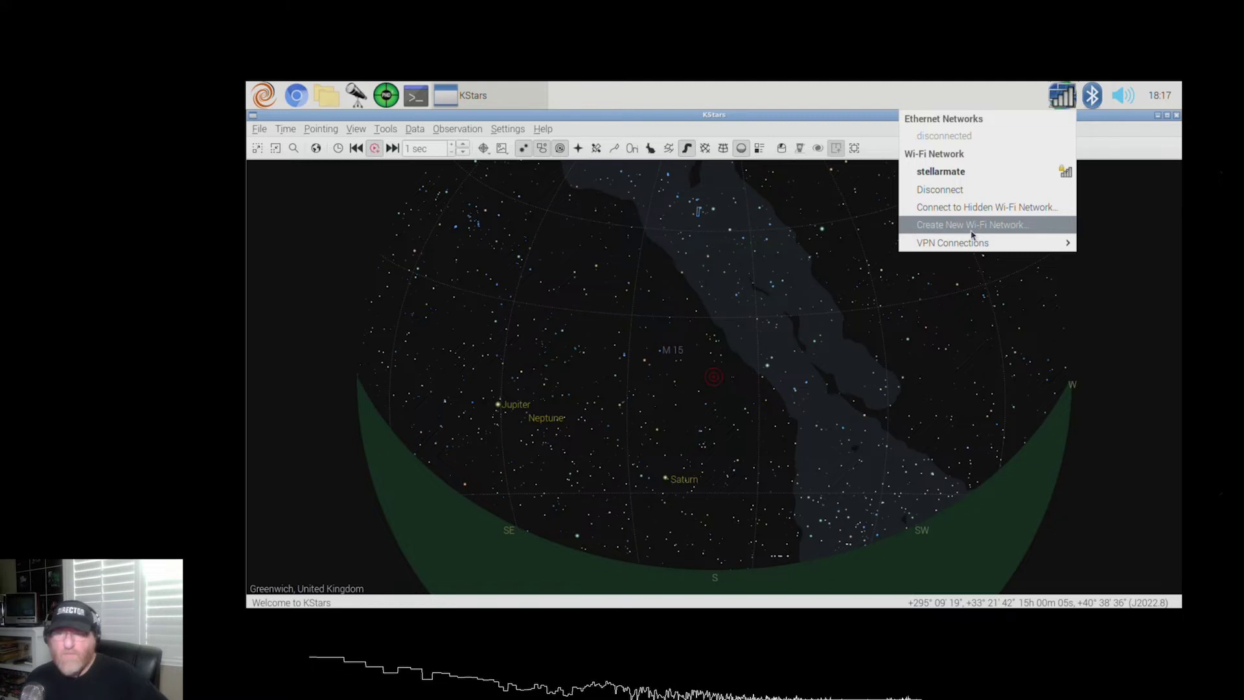
left_click(926, 95)
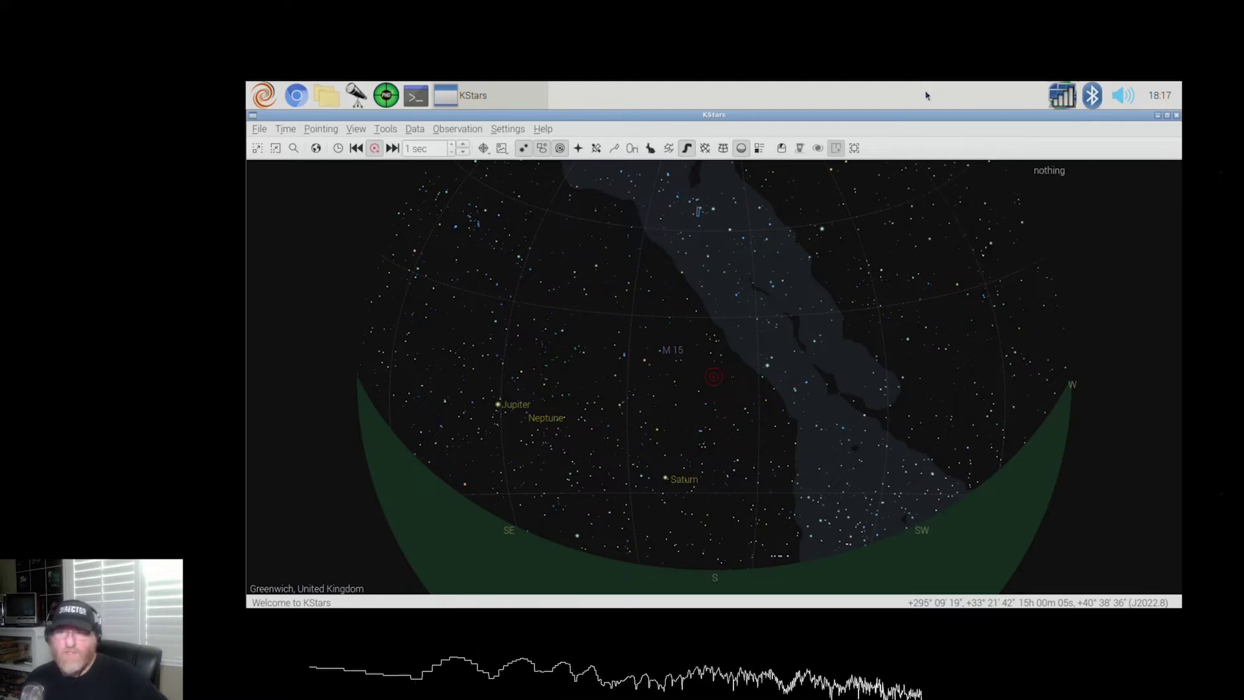
left_click(1066, 102)
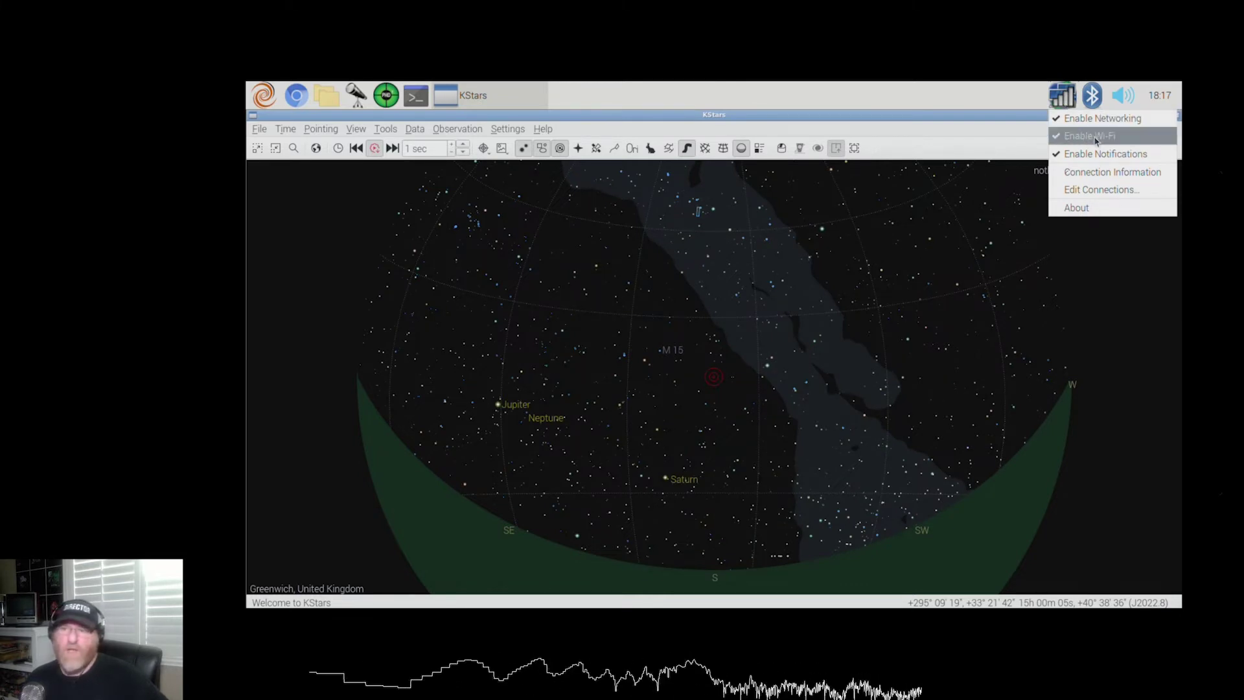
left_click(1065, 101)
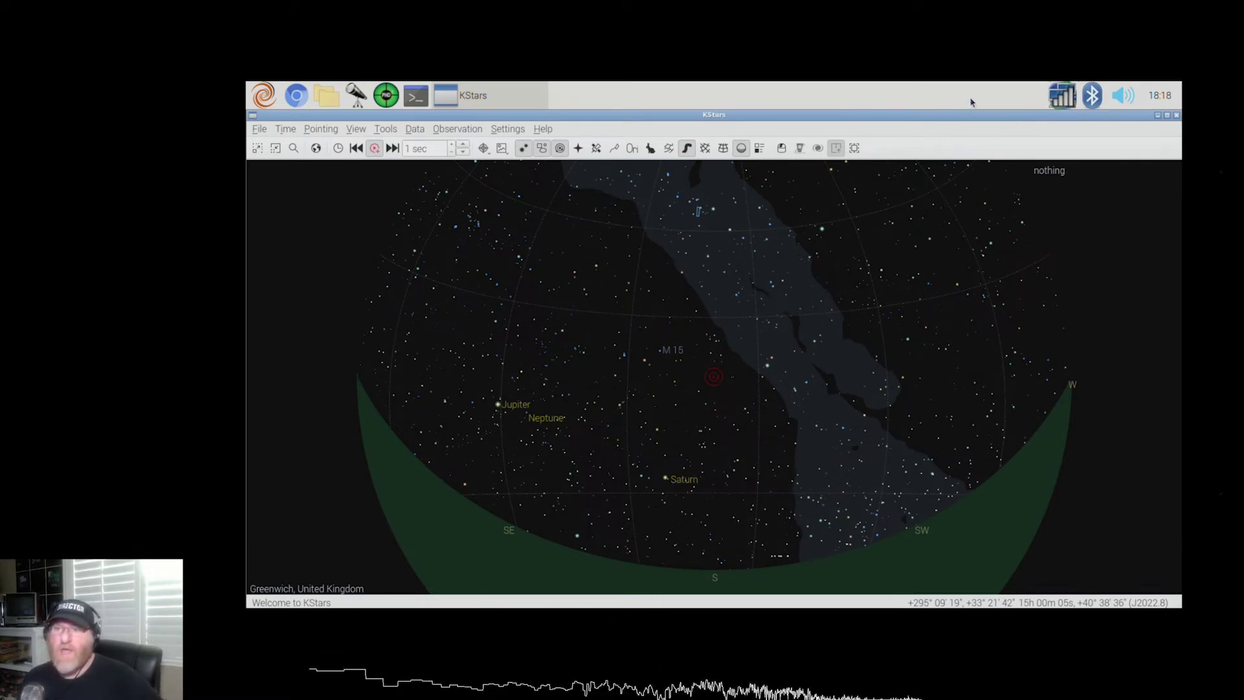
- Let KStars adopt GPS Location and show the local 1:28 PM sky for November 1, 2022
mouse_move(1067, 103)
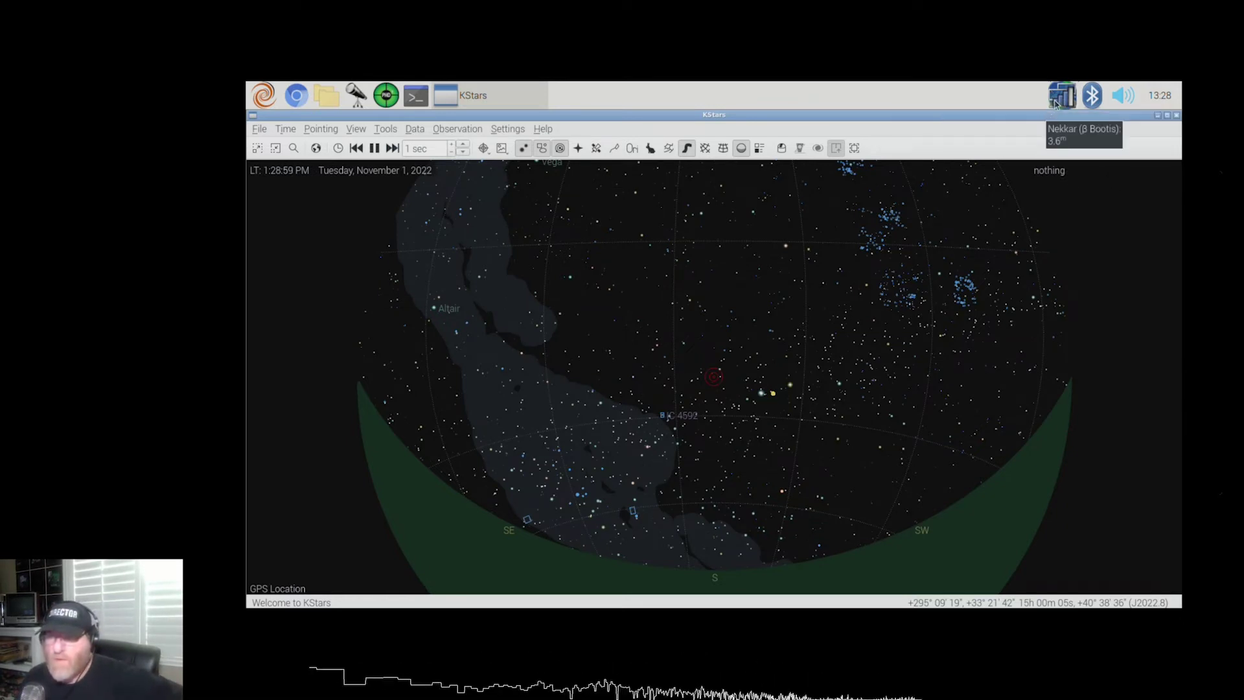
- Check the Pi's active Wi-Fi connection in the taskbar network list, then close the list
left_click(1060, 104)
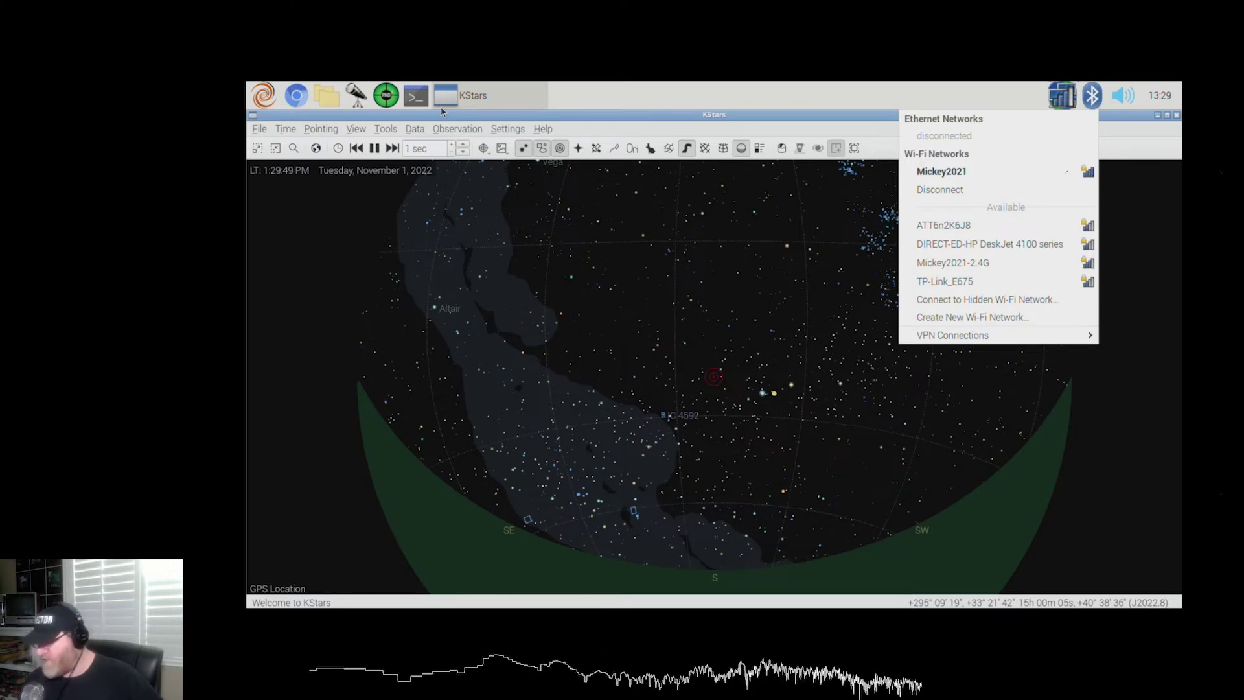
left_click(267, 98)
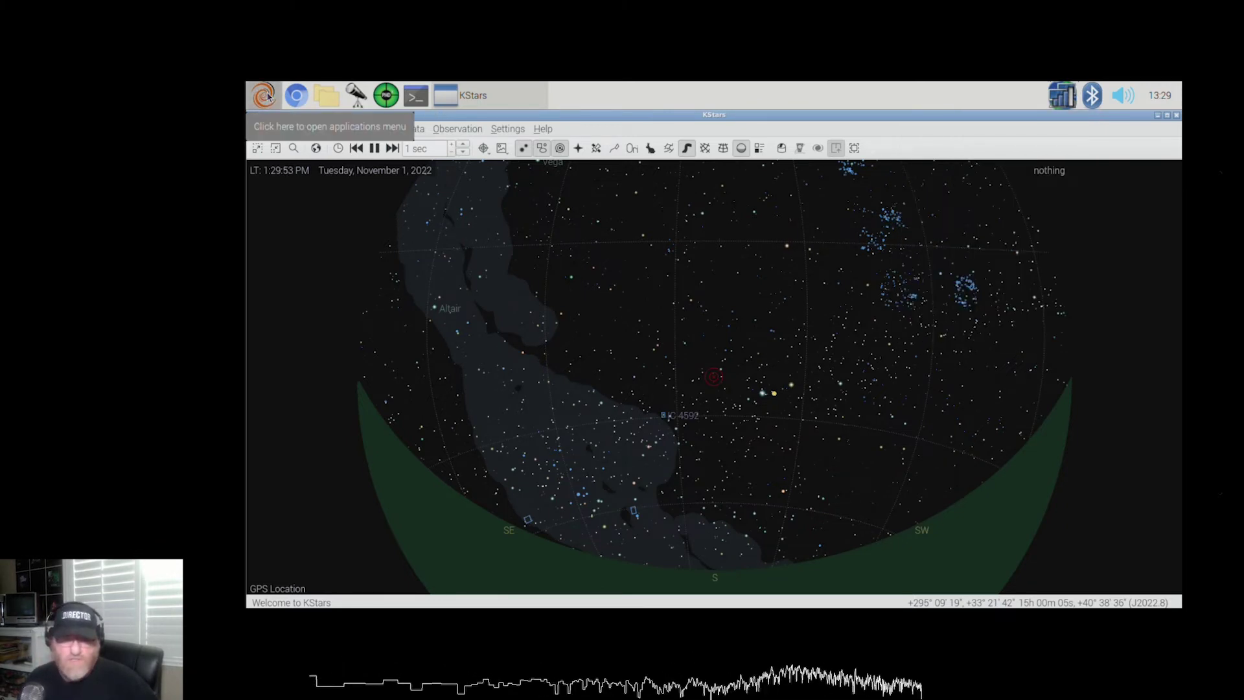
- Launch Raspberry Pi Configuration from Preferences and show its Interfaces settings
left_click(268, 96)
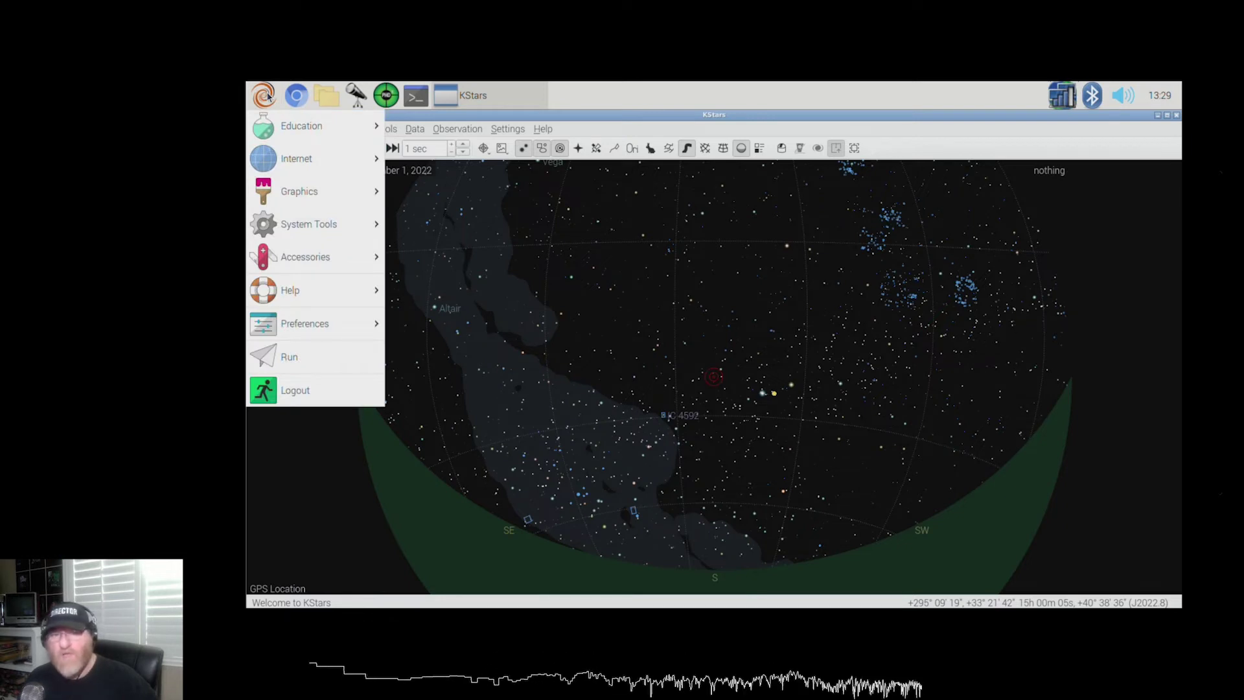
mouse_move(333, 315)
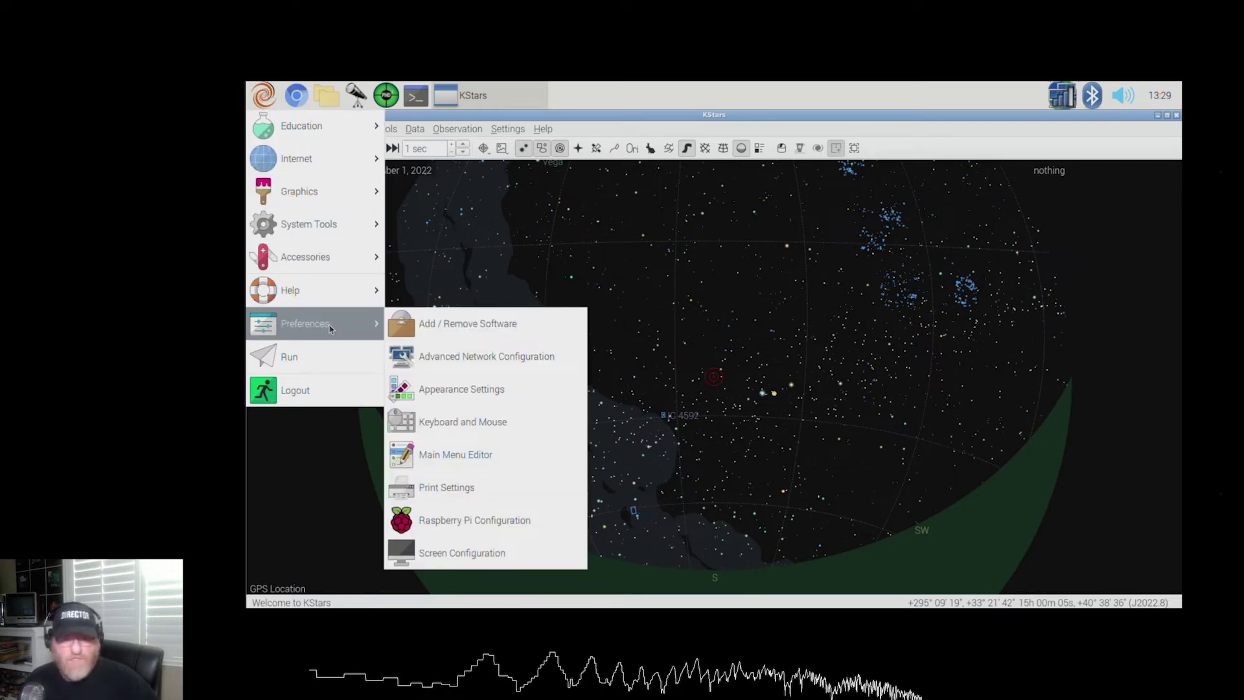
left_click(507, 524)
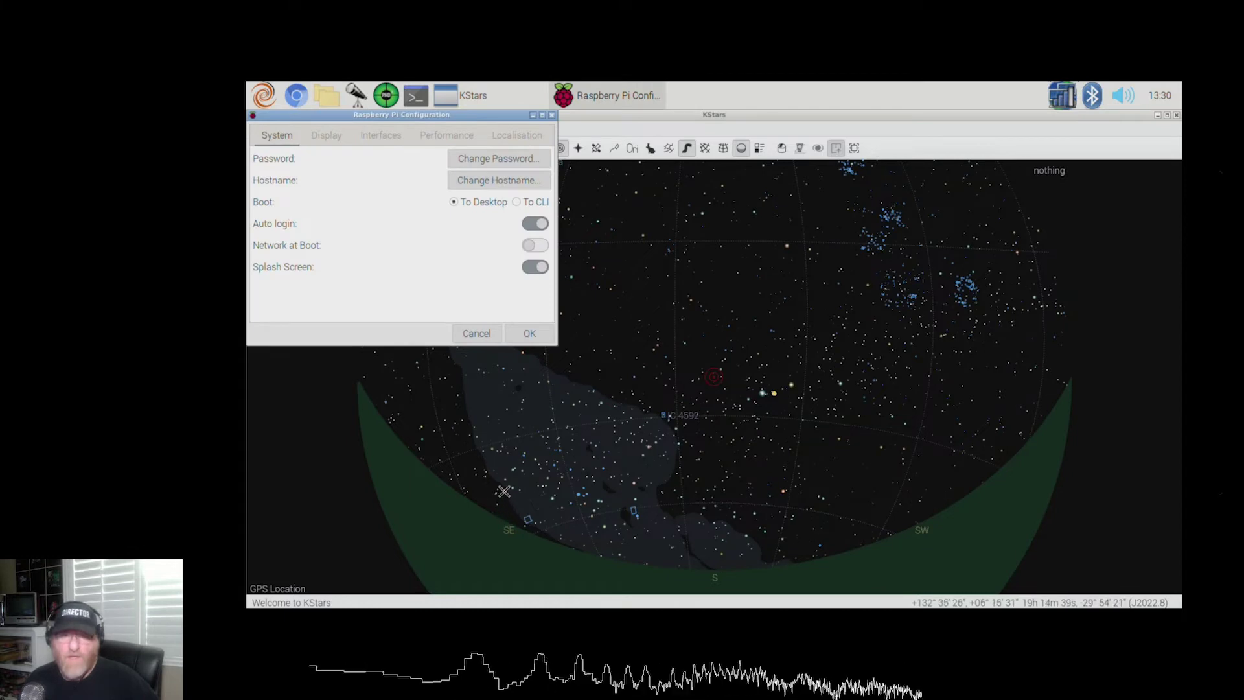
left_click(377, 145)
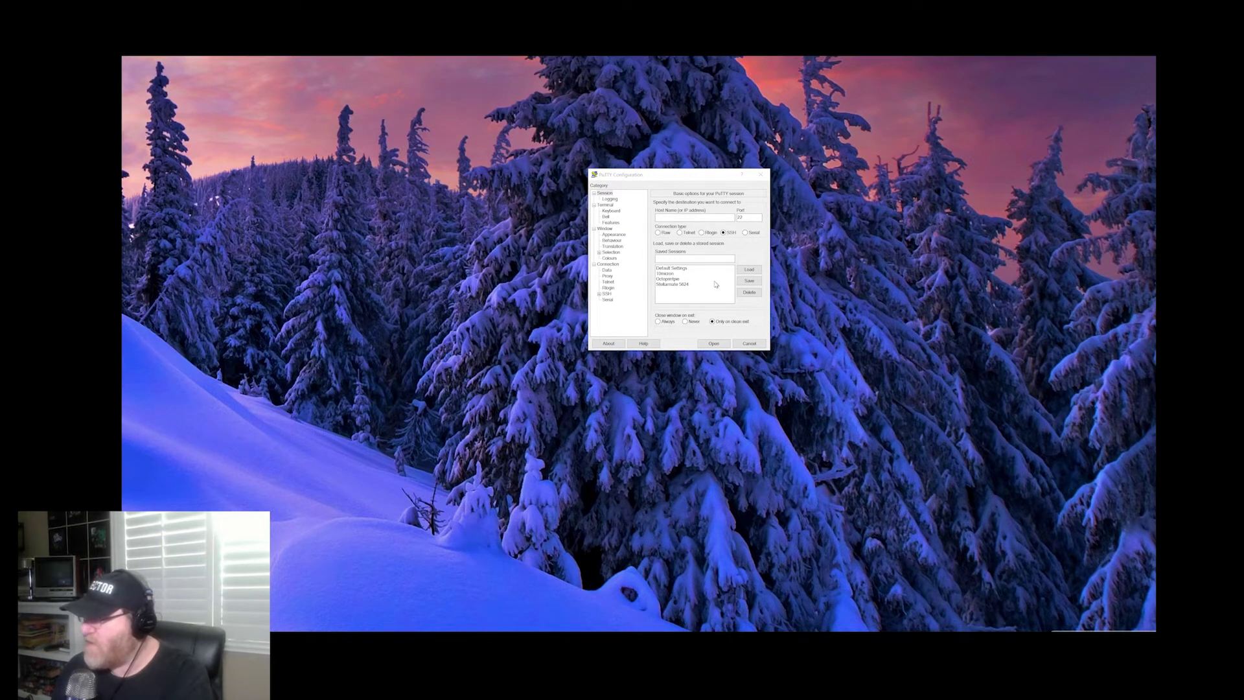
- Load the saved Stellarmate 5624 session in PuTTY and open the SSH connection to the Pi
left_click(687, 285)
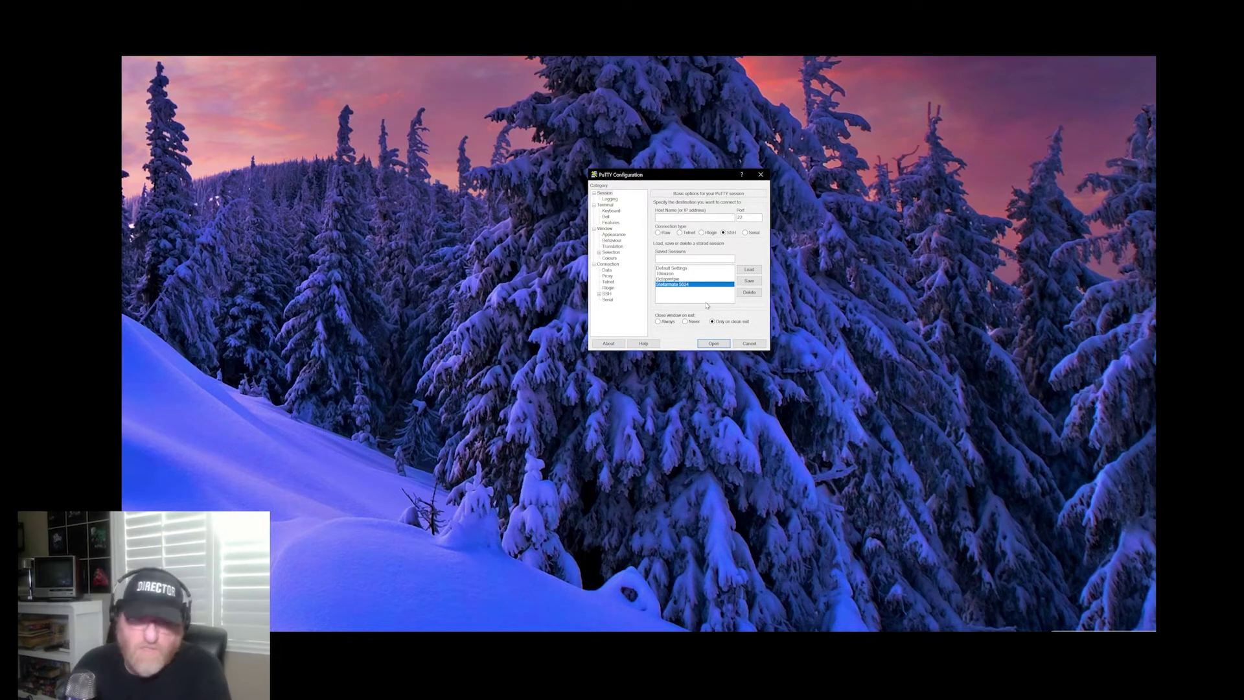
left_click(749, 269)
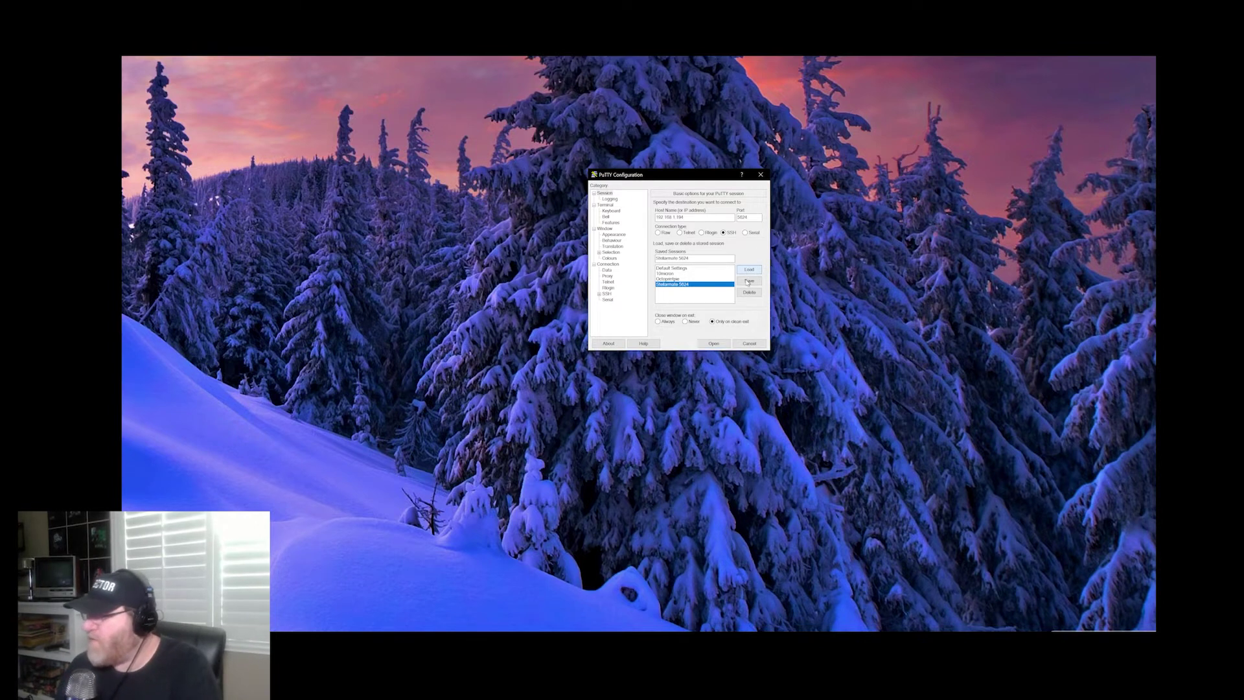
left_click(713, 344)
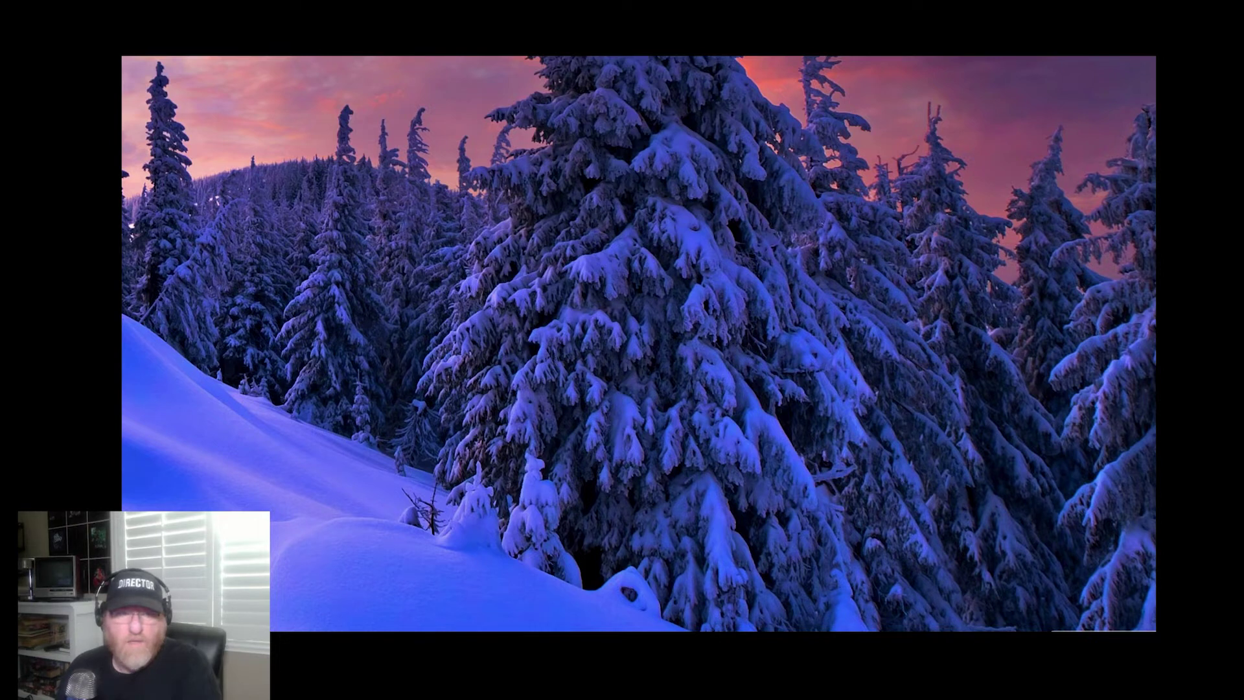
left_click_drag(425, 104, 479, 233)
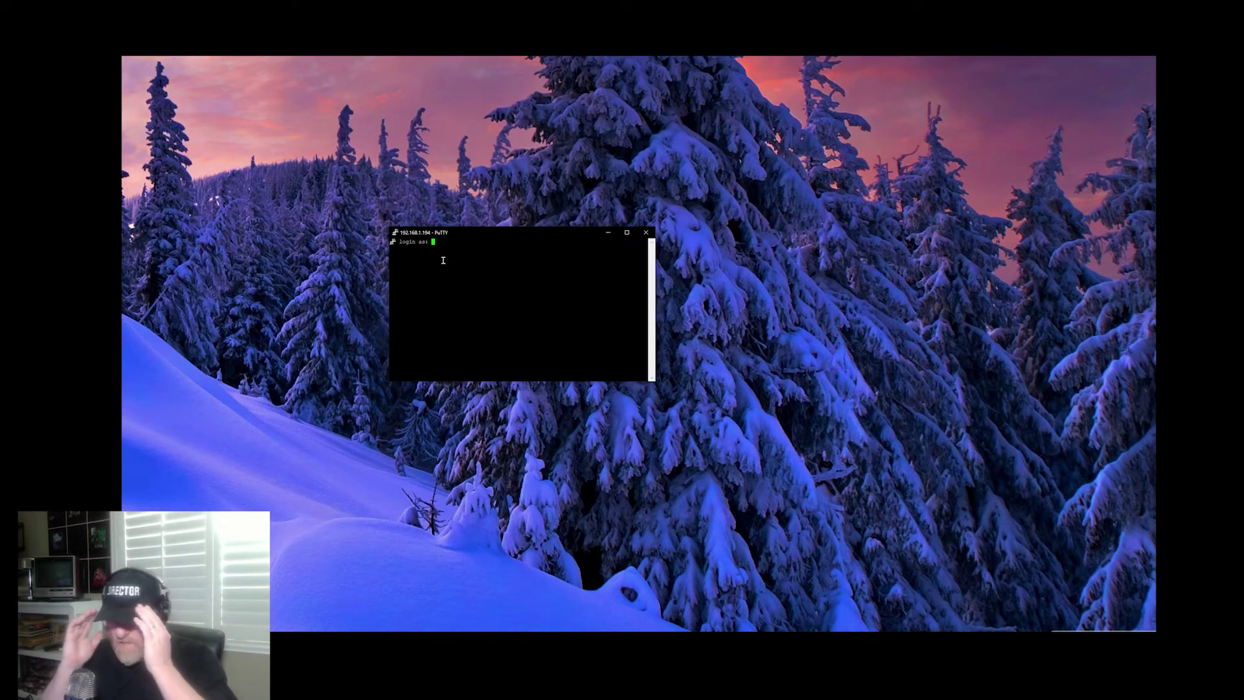
- Log in with the Pi's username and password to reach the Debian shell prompt
type("a")
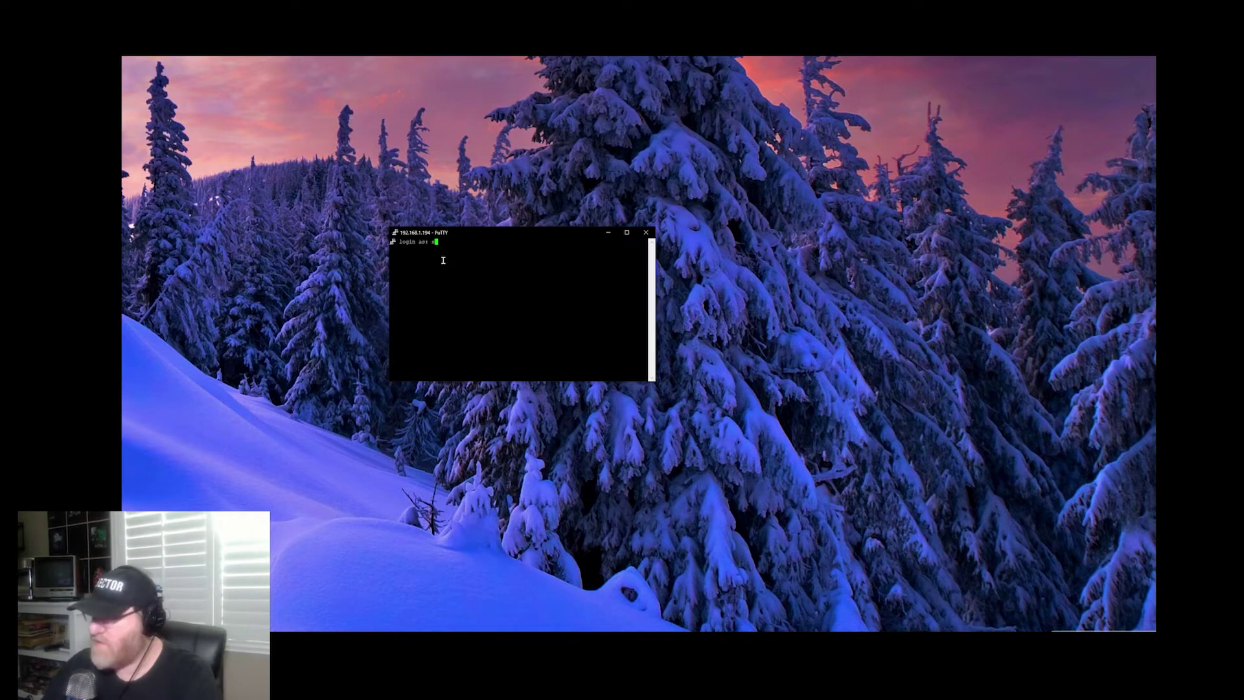
type("tea")
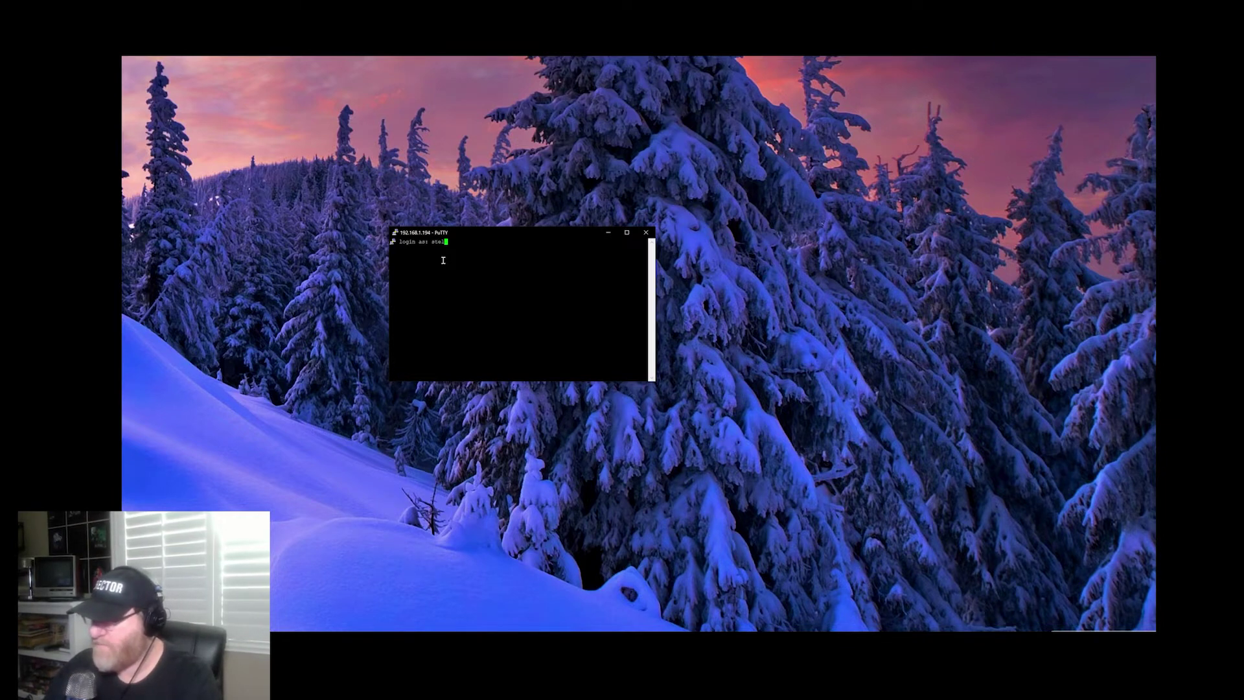
type("larmate")
key("Return")
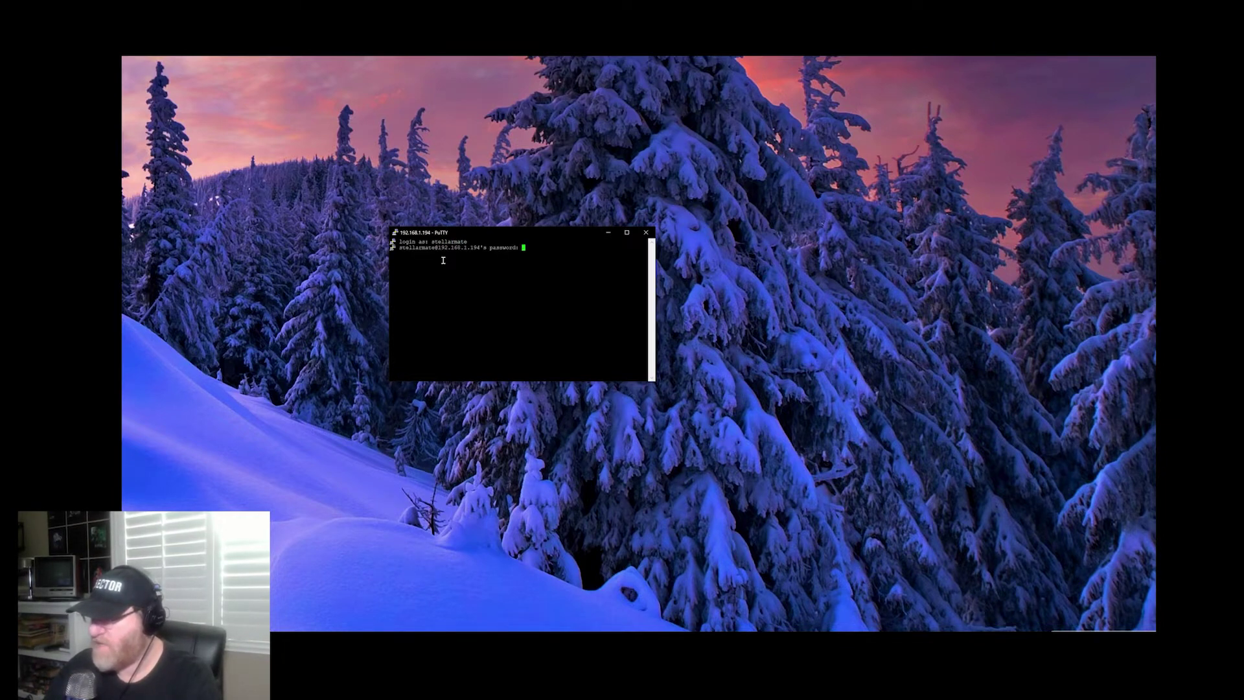
key("Return")
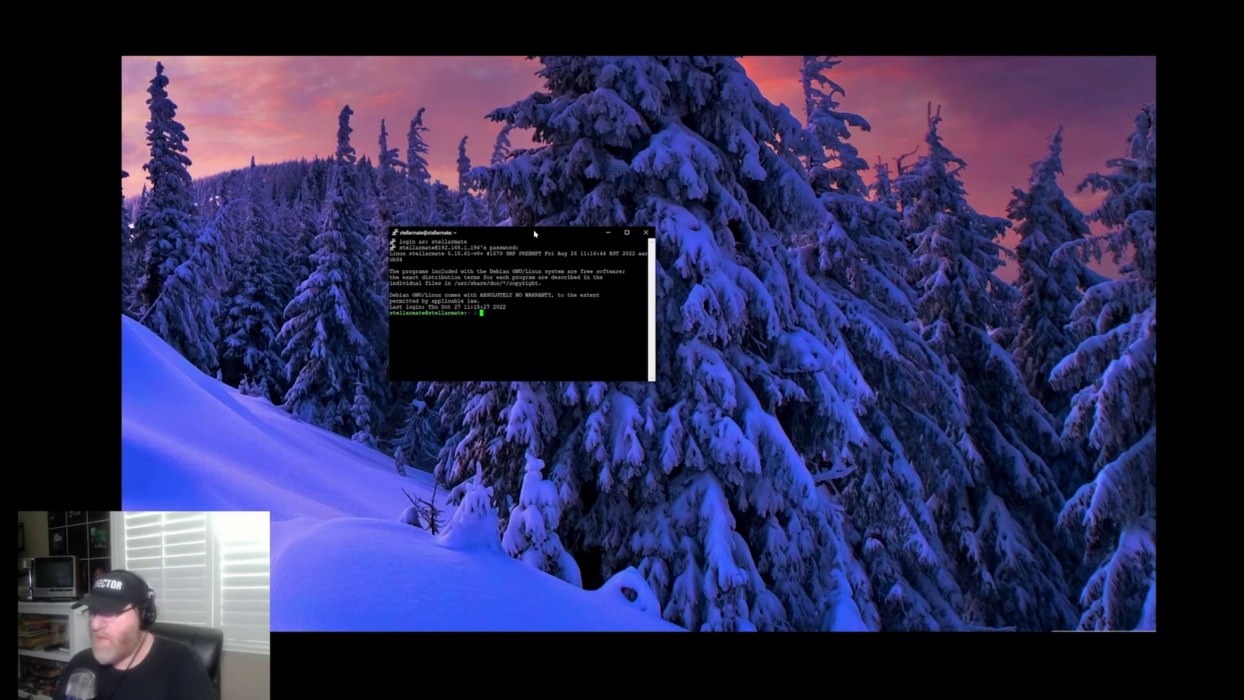
left_click_drag(535, 234, 511, 235)
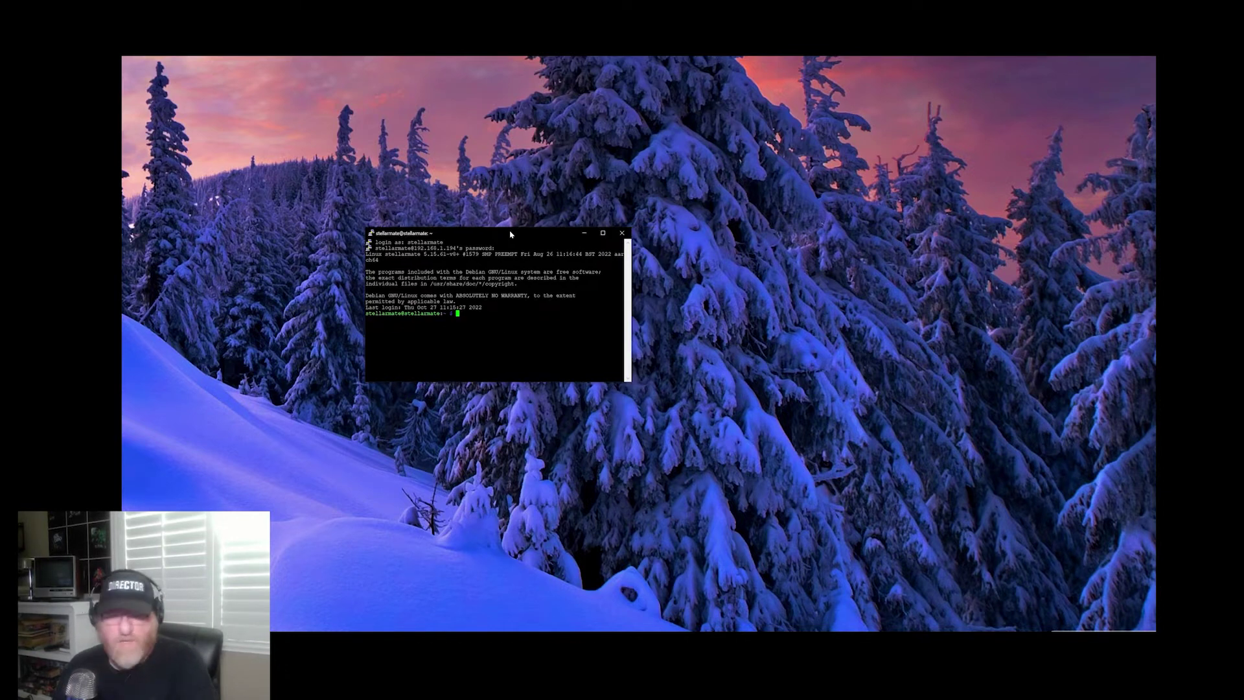
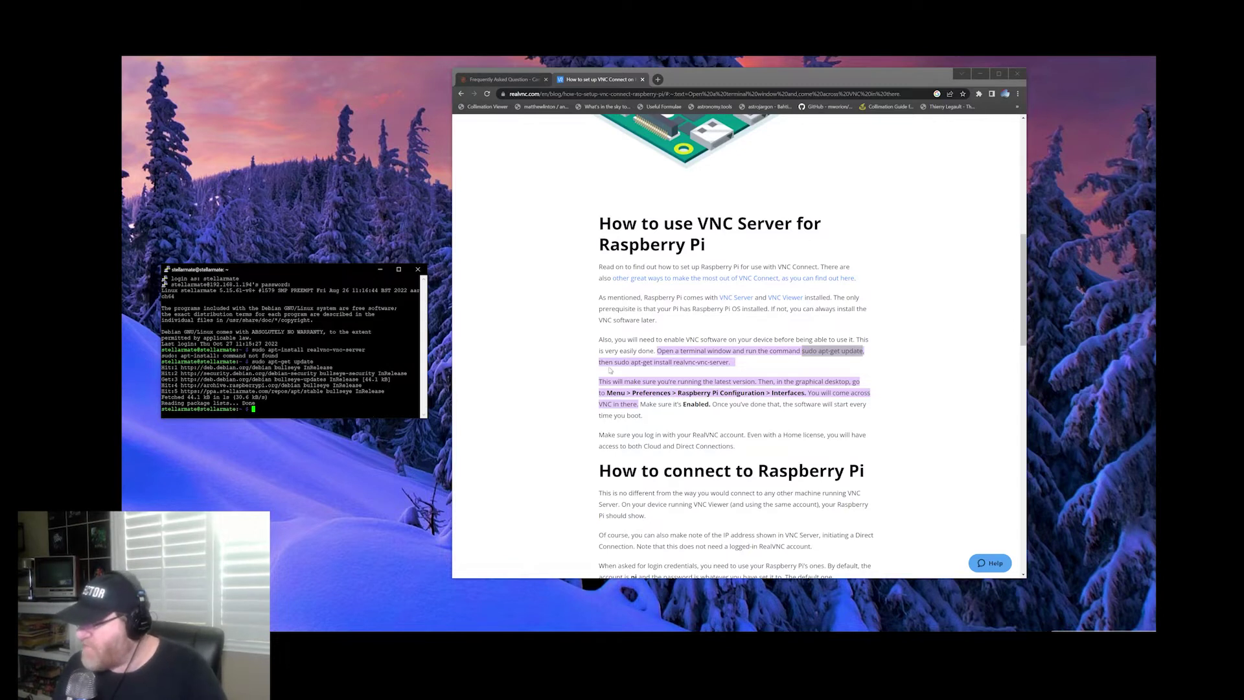
- Copy 'sudo apt-get install realvnc-vnc-server' from the guide and run it at the PuTTY prompt
left_click_drag(616, 362, 727, 360)
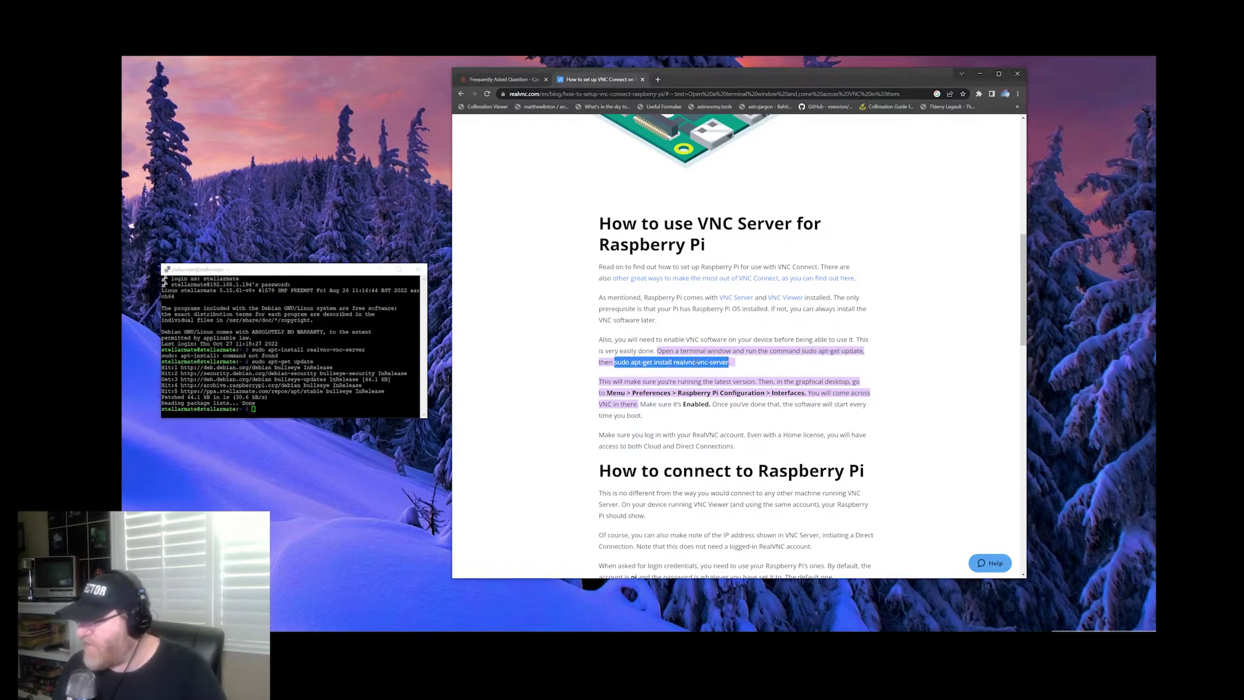
right_click(697, 362)
left_click(724, 367)
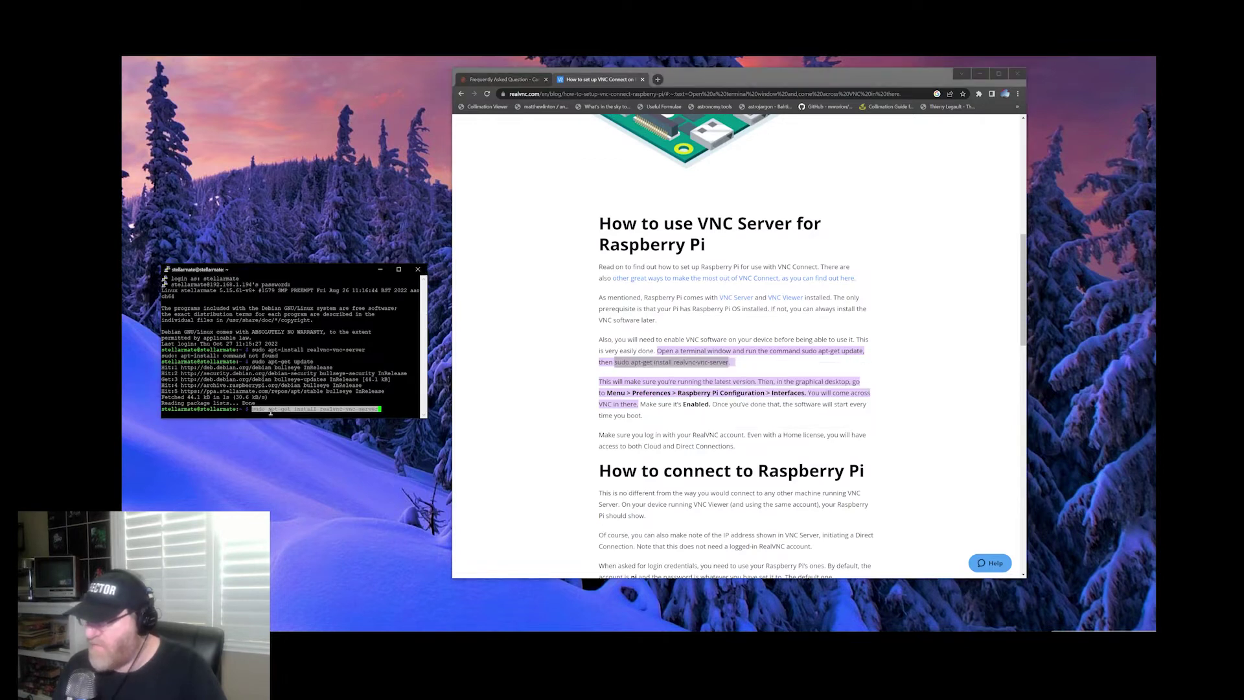
right_click(274, 408)
key("Return")
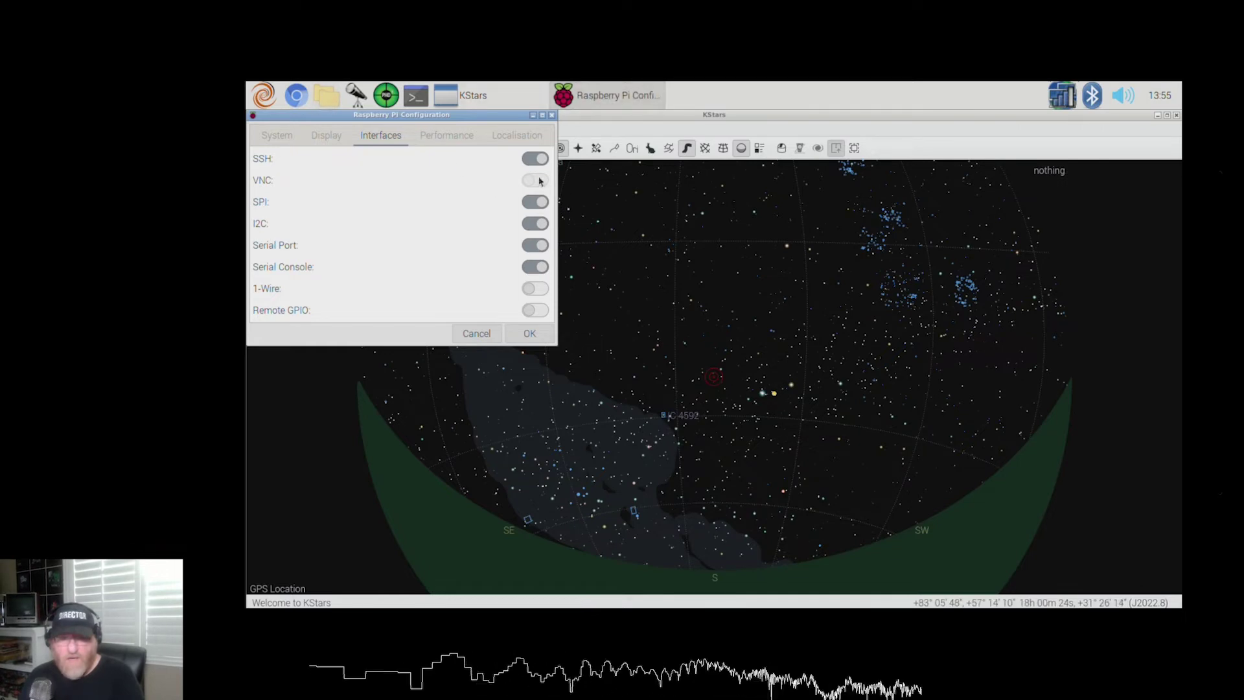
- Reboot the Pi from the Logout menu
left_click(263, 96)
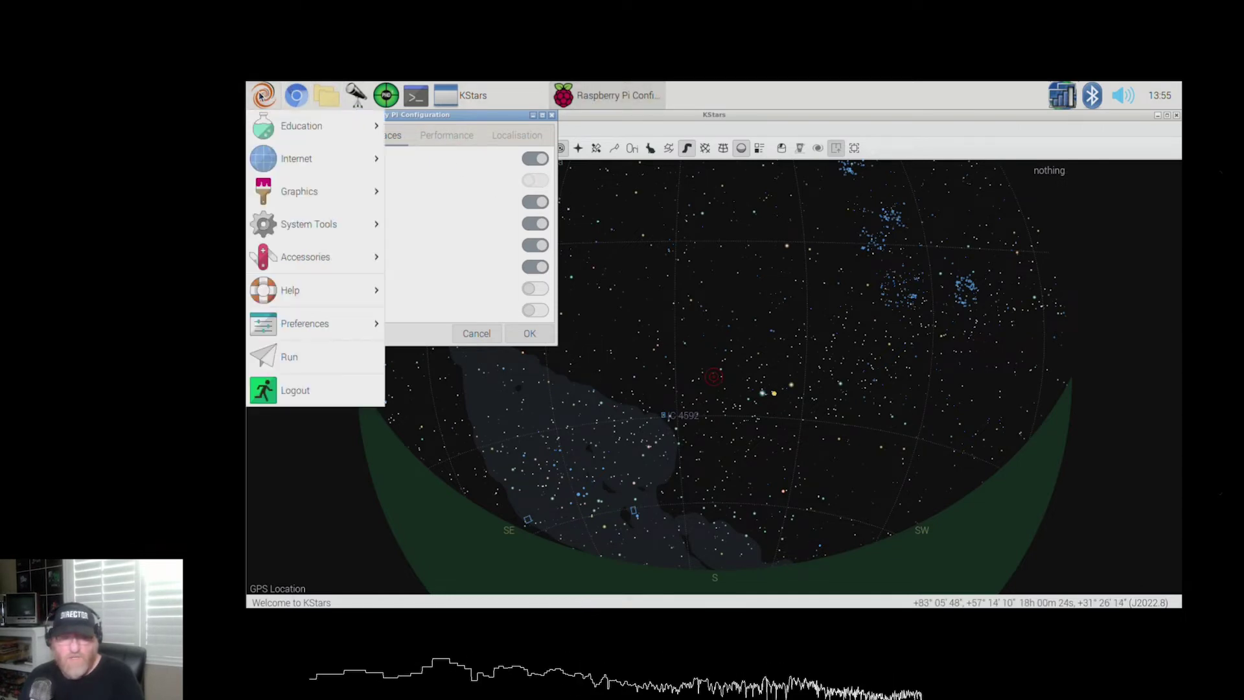
left_click(346, 391)
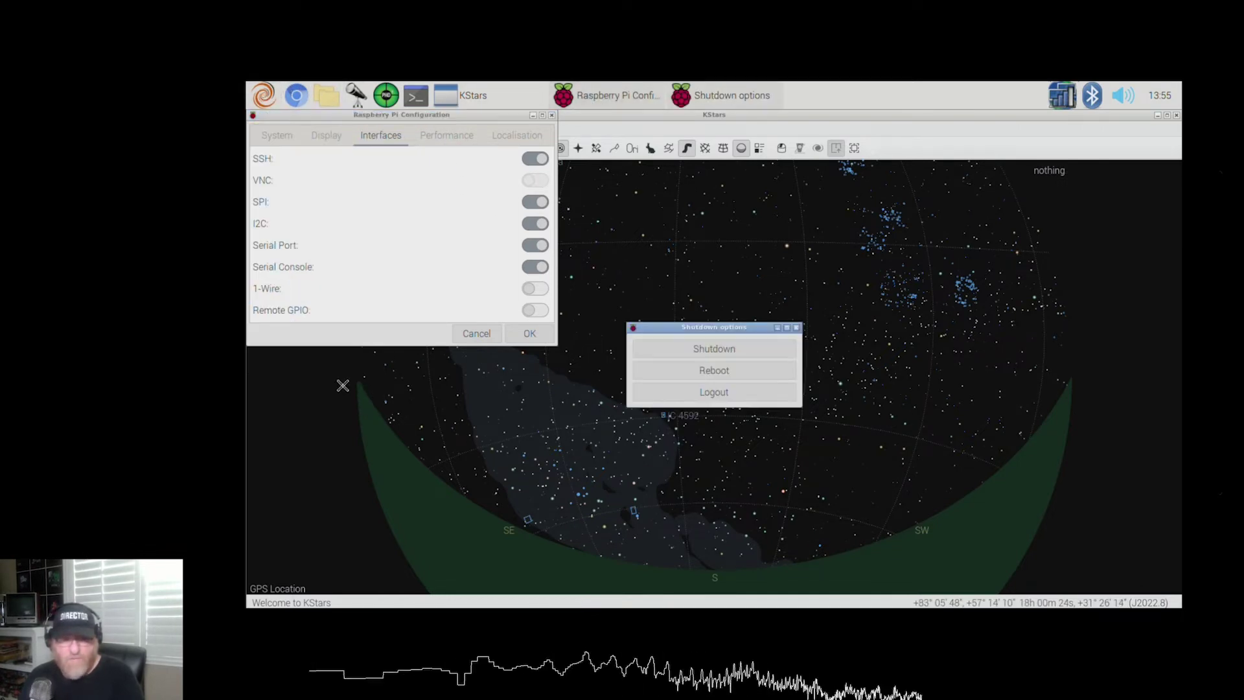
left_click(698, 372)
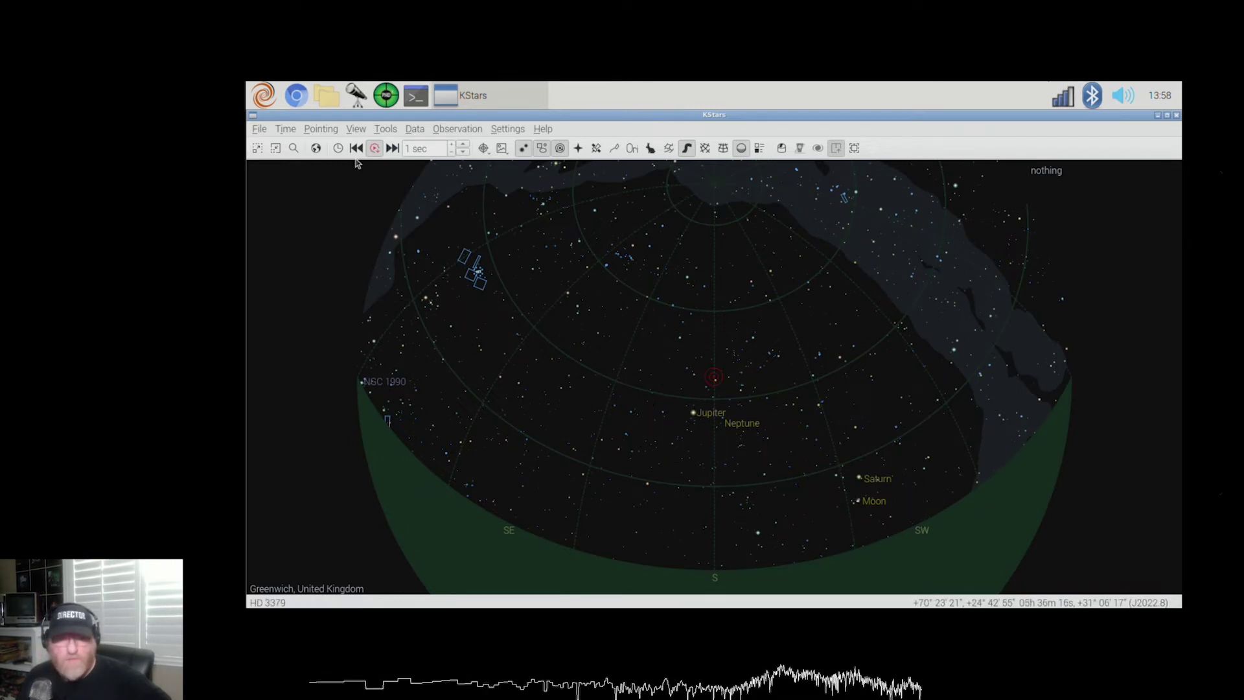
- Enable VNC in Raspberry Pi Configuration's Interfaces settings and apply with OK
left_click(264, 95)
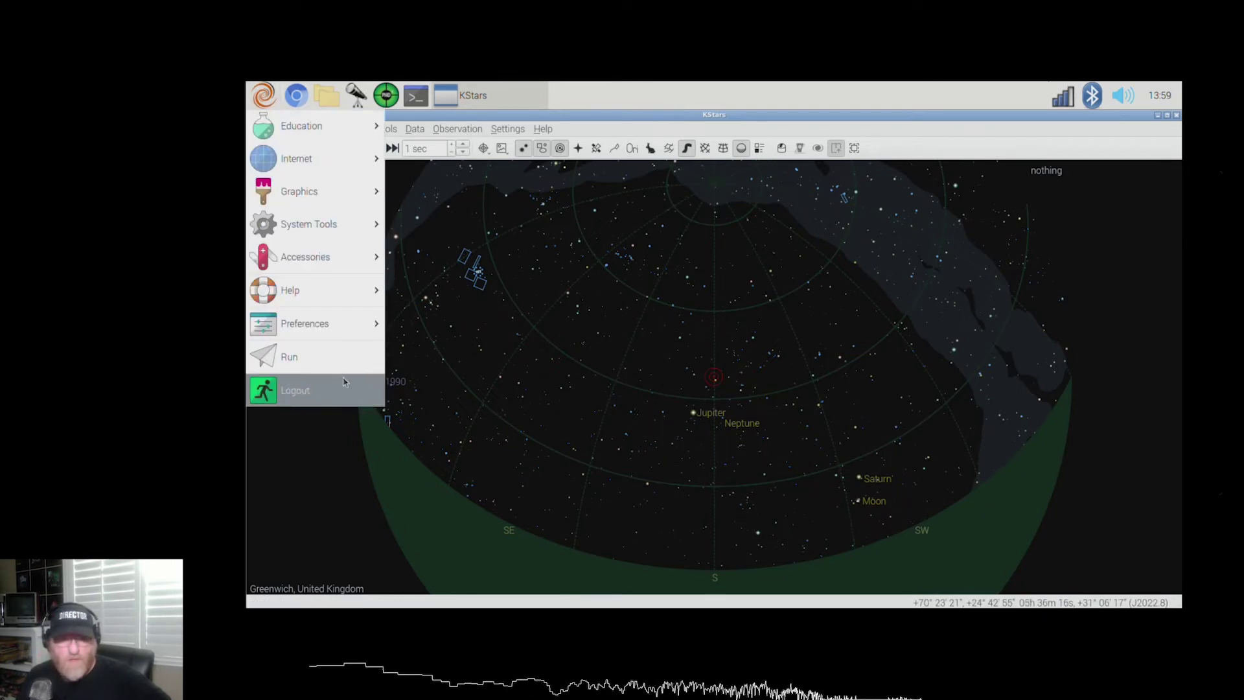
mouse_move(319, 324)
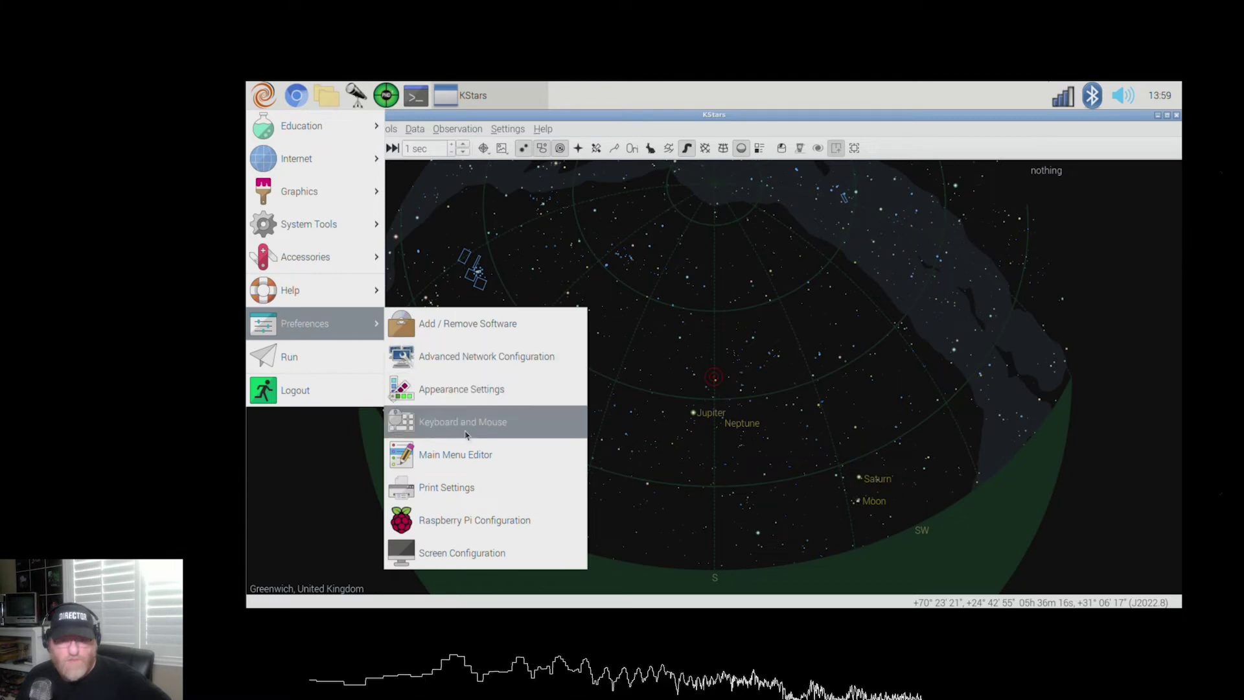
left_click(498, 523)
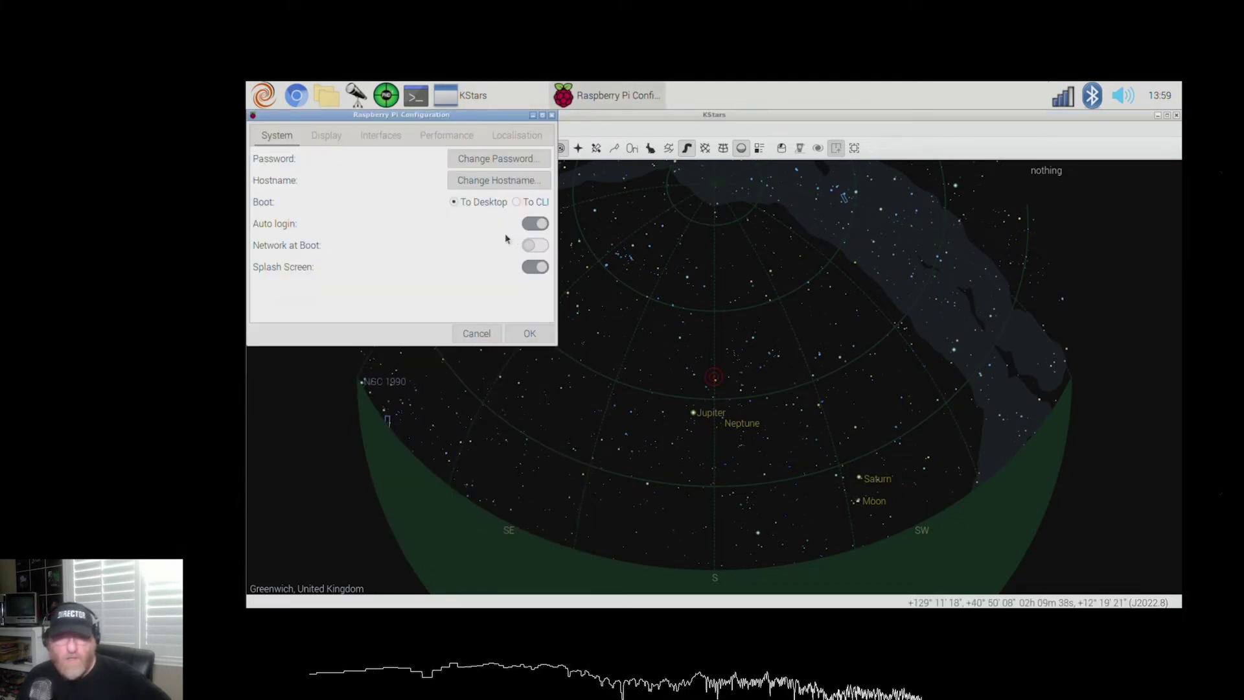
left_click(379, 135)
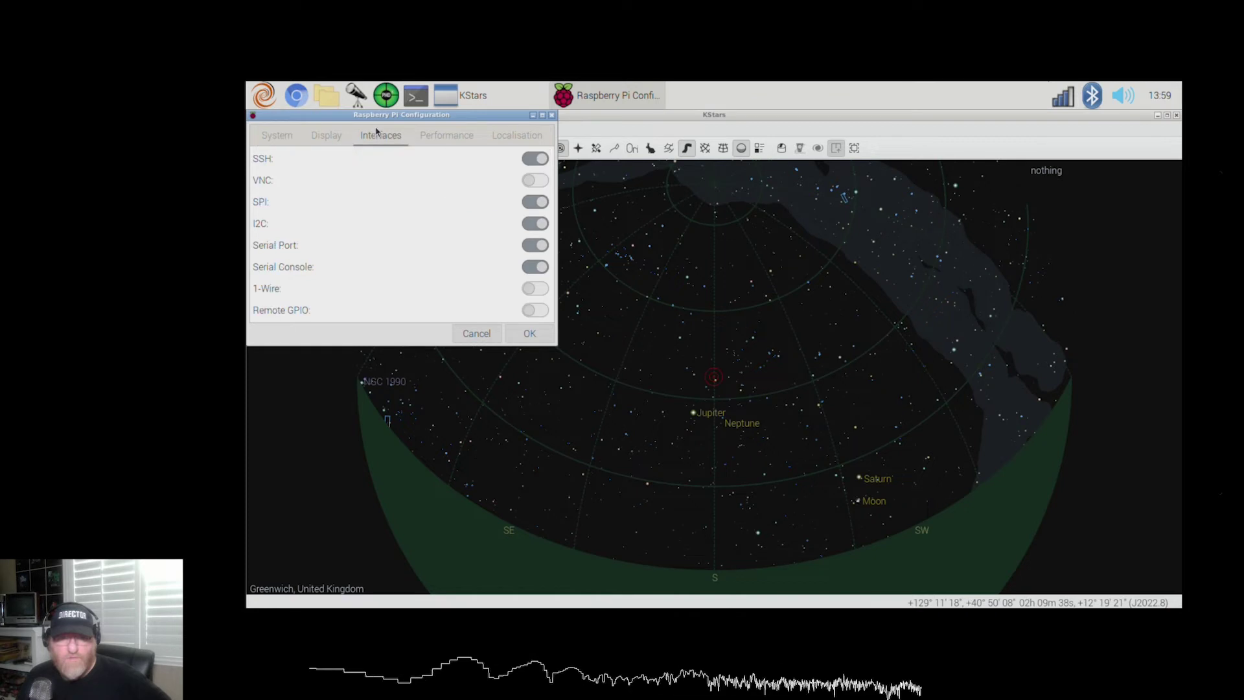
left_click(534, 185)
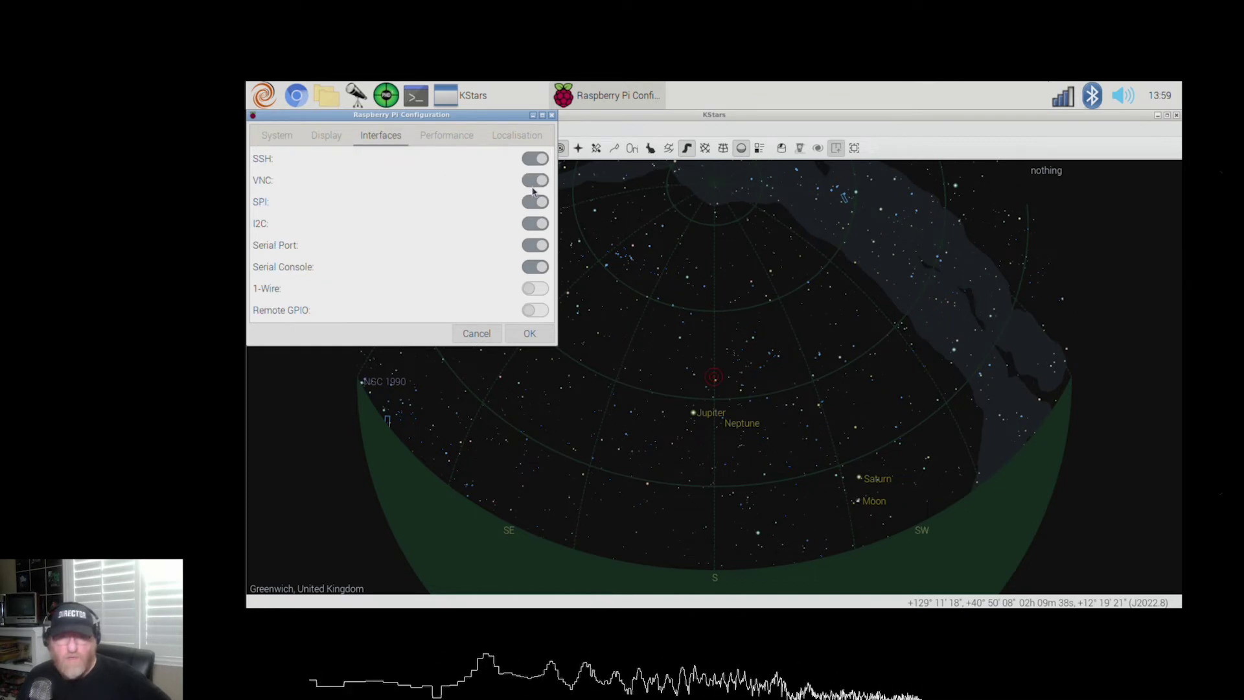
left_click(529, 333)
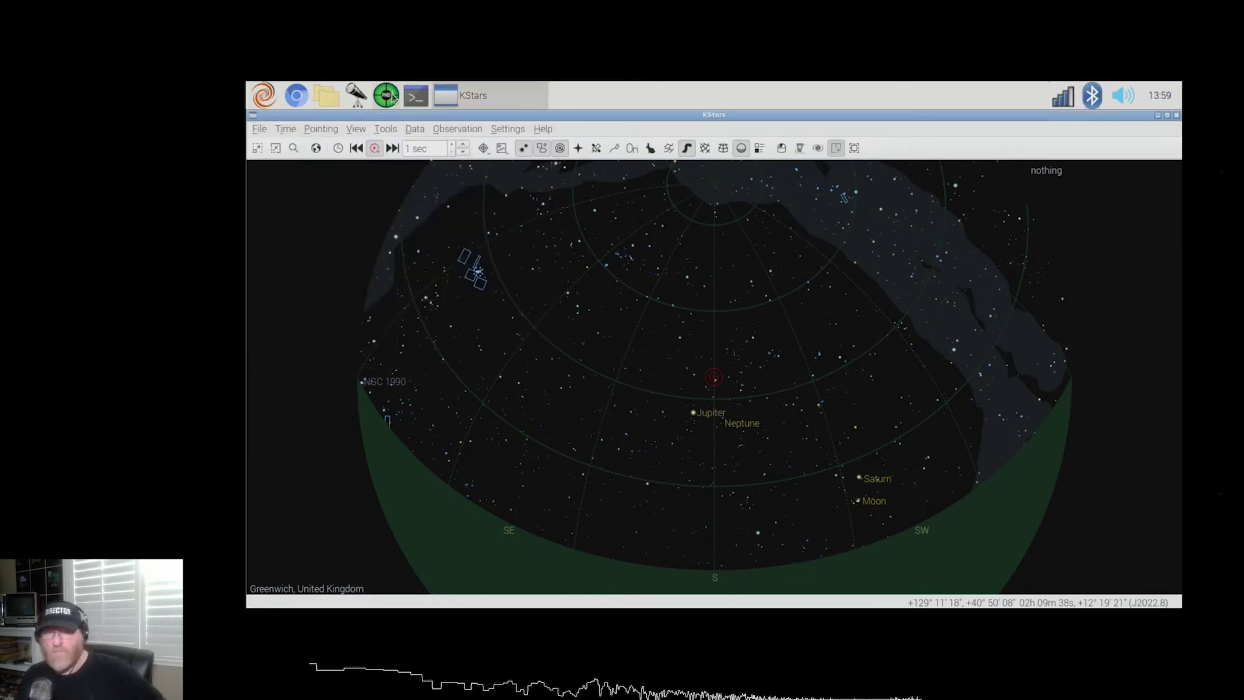
- Reboot the Pi again so the VNC setting takes effect
left_click(272, 97)
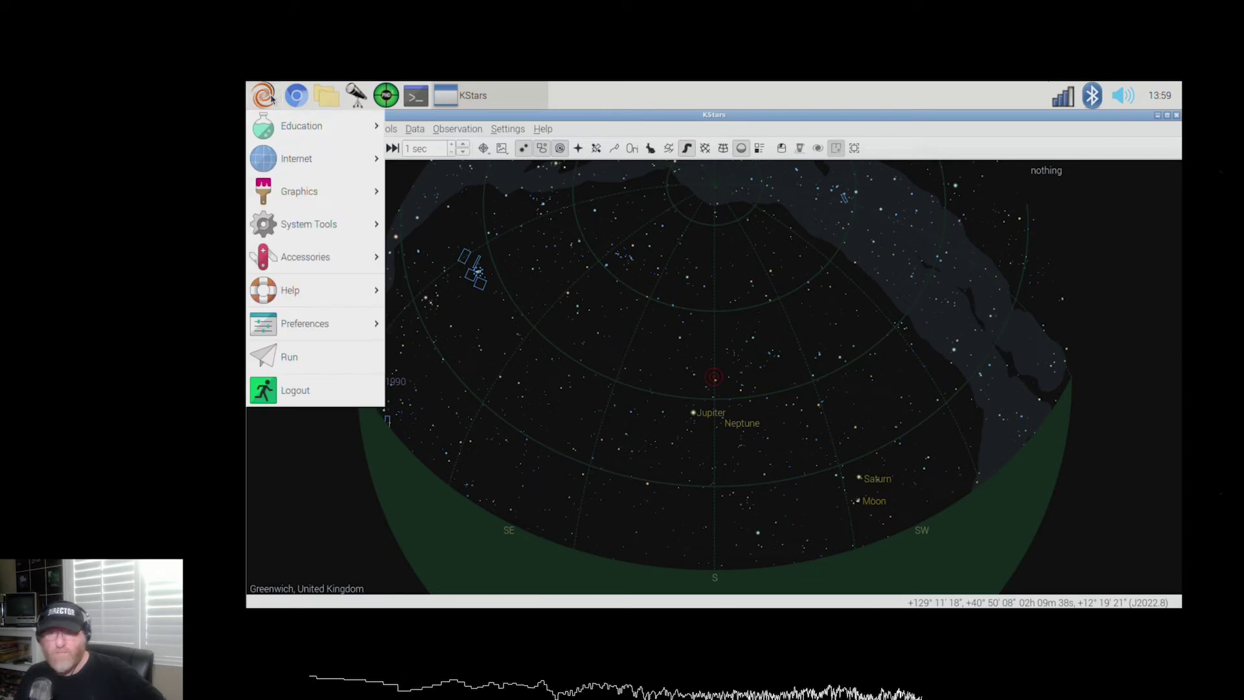
left_click(319, 394)
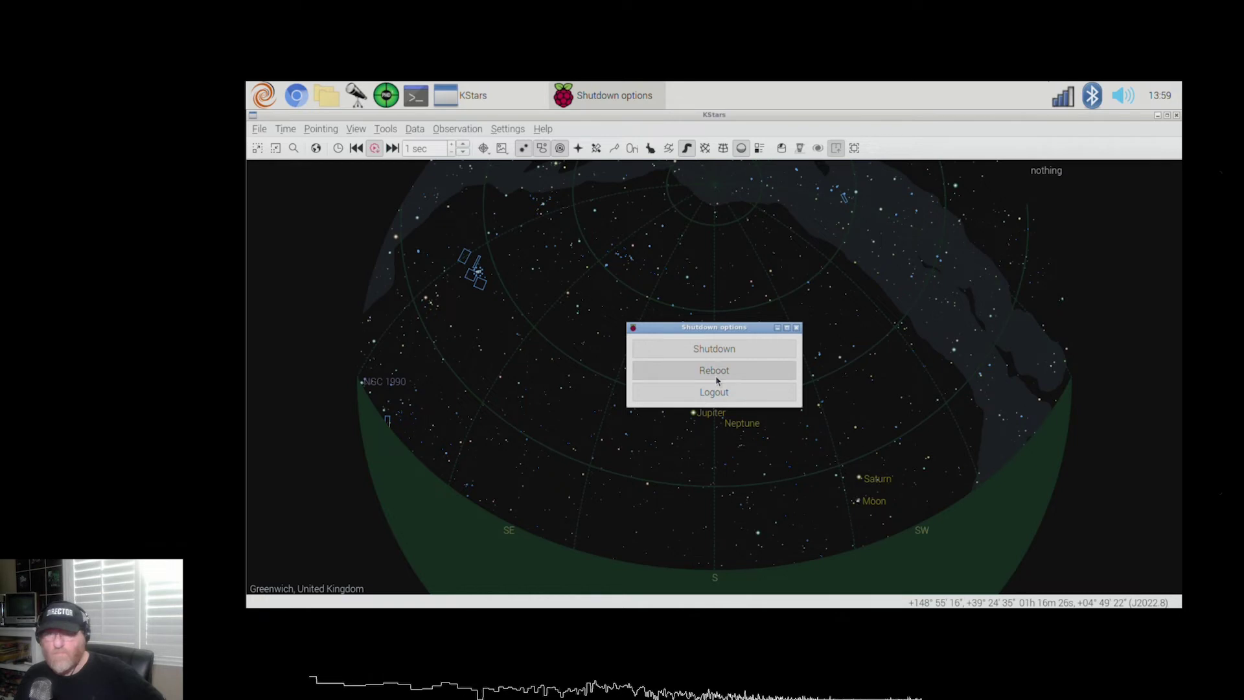
left_click(717, 380)
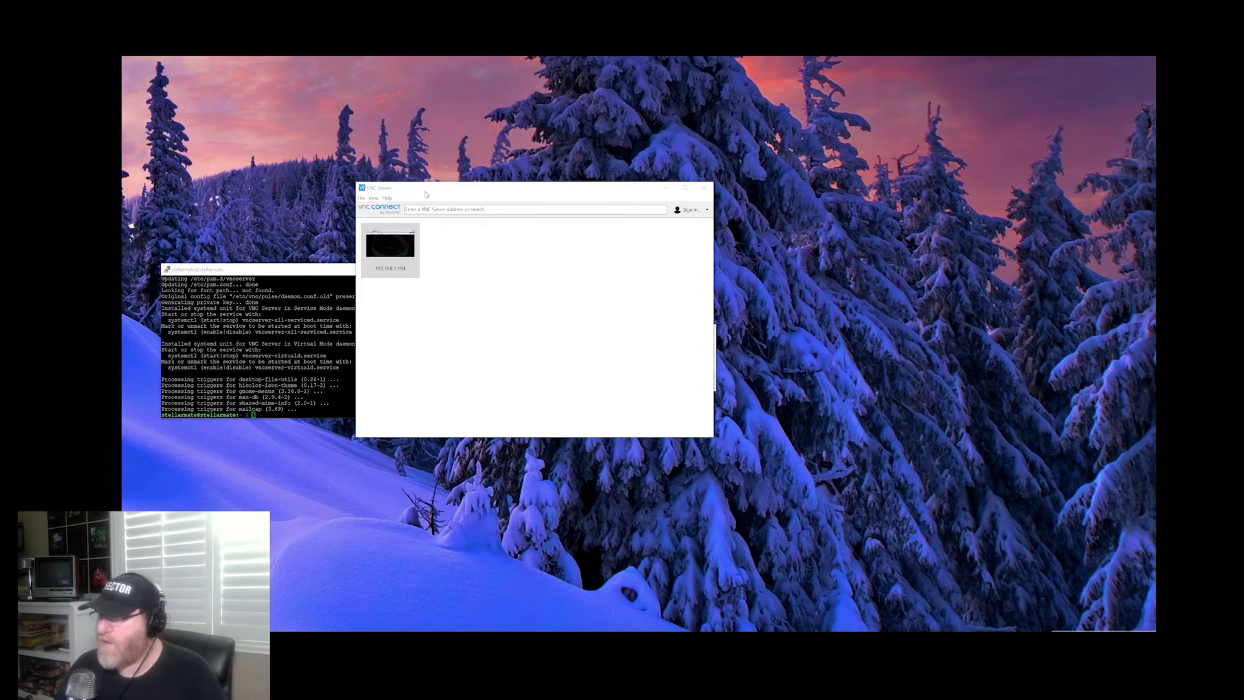
- Connect to 192.168.1.194, continuing past the Identity Check and Unencrypted connection warnings
left_click_drag(376, 179, 442, 179)
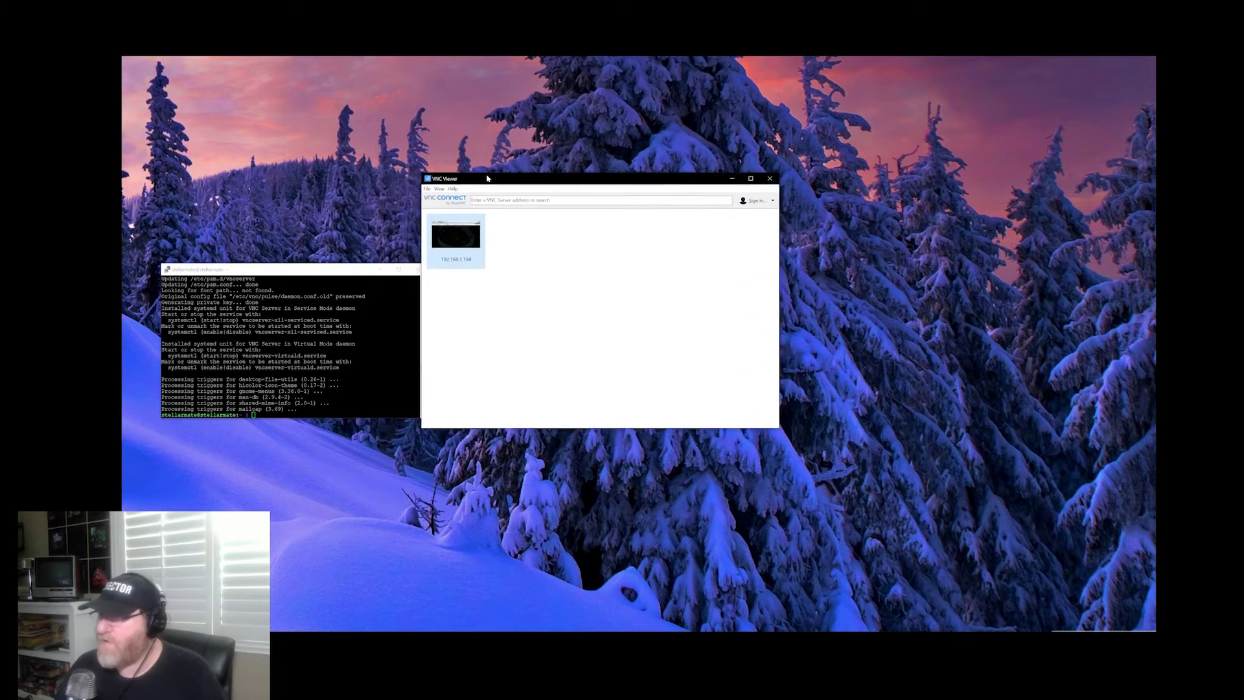
double_click(459, 244)
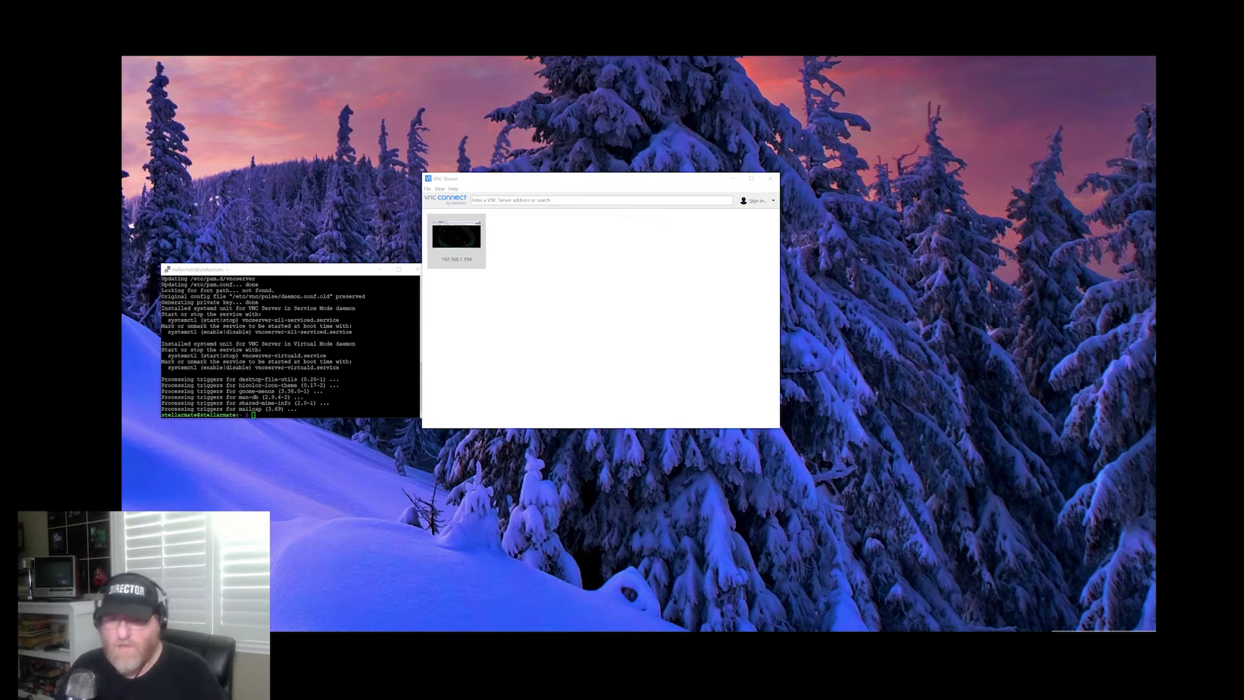
left_click_drag(355, 262, 317, 141)
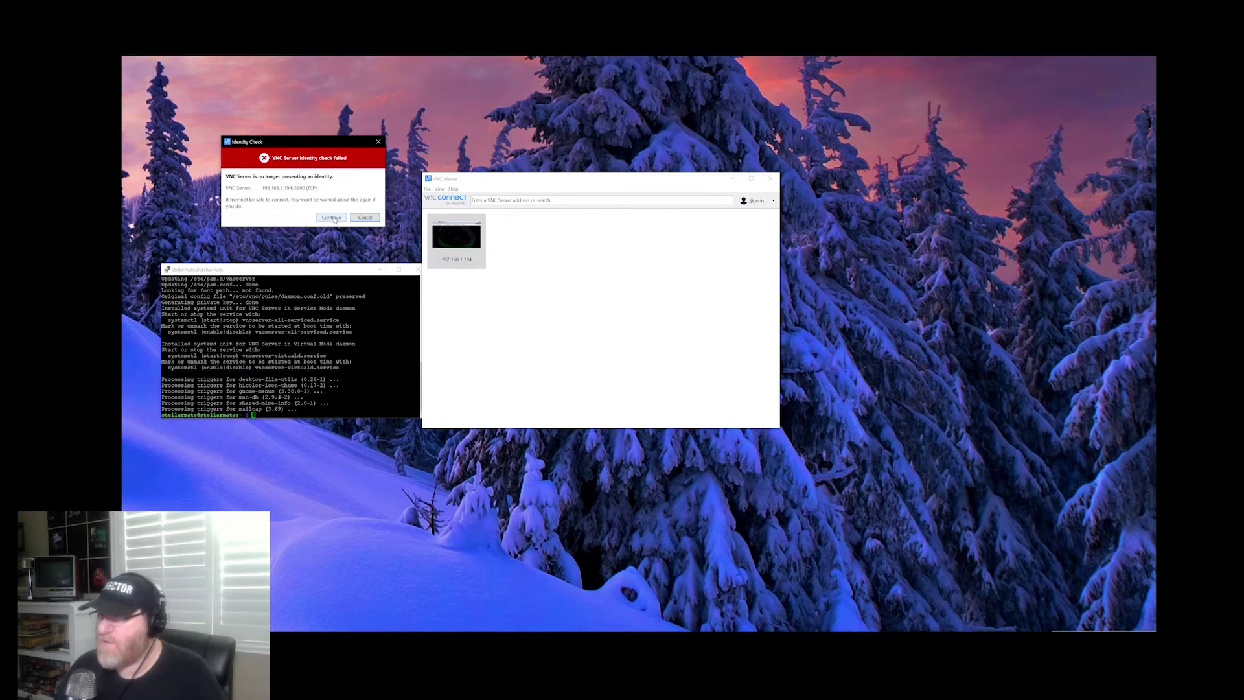
left_click(332, 217)
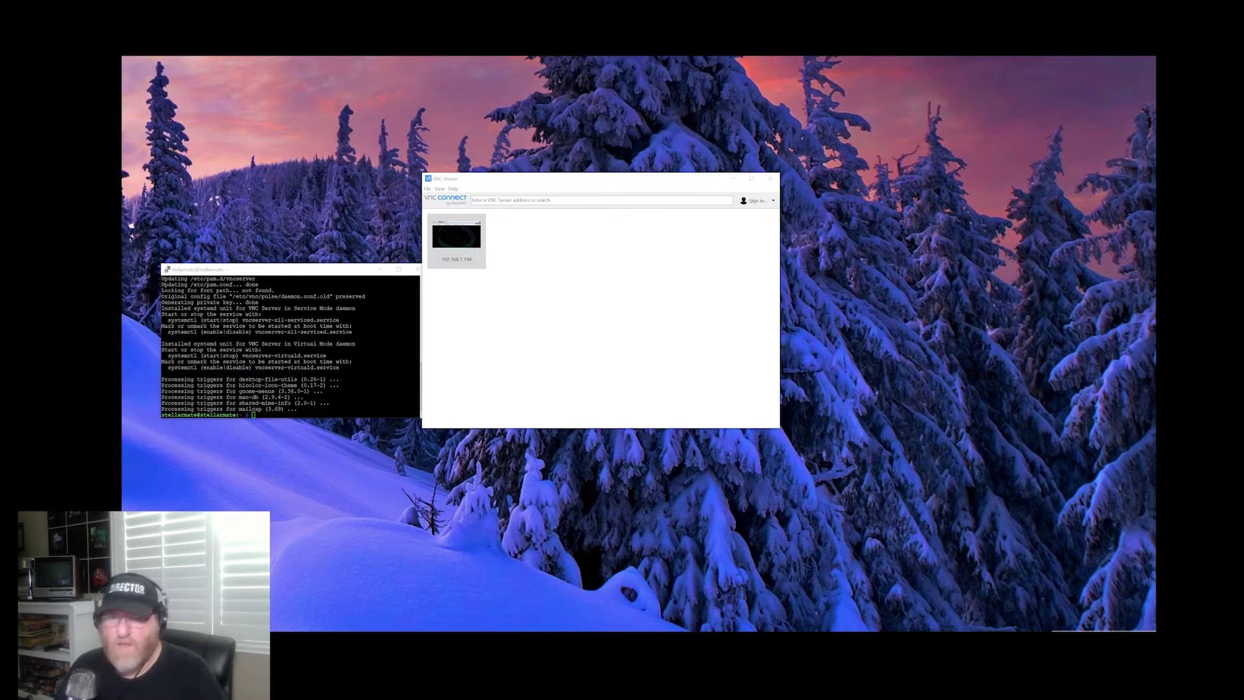
left_click_drag(276, 218, 289, 131)
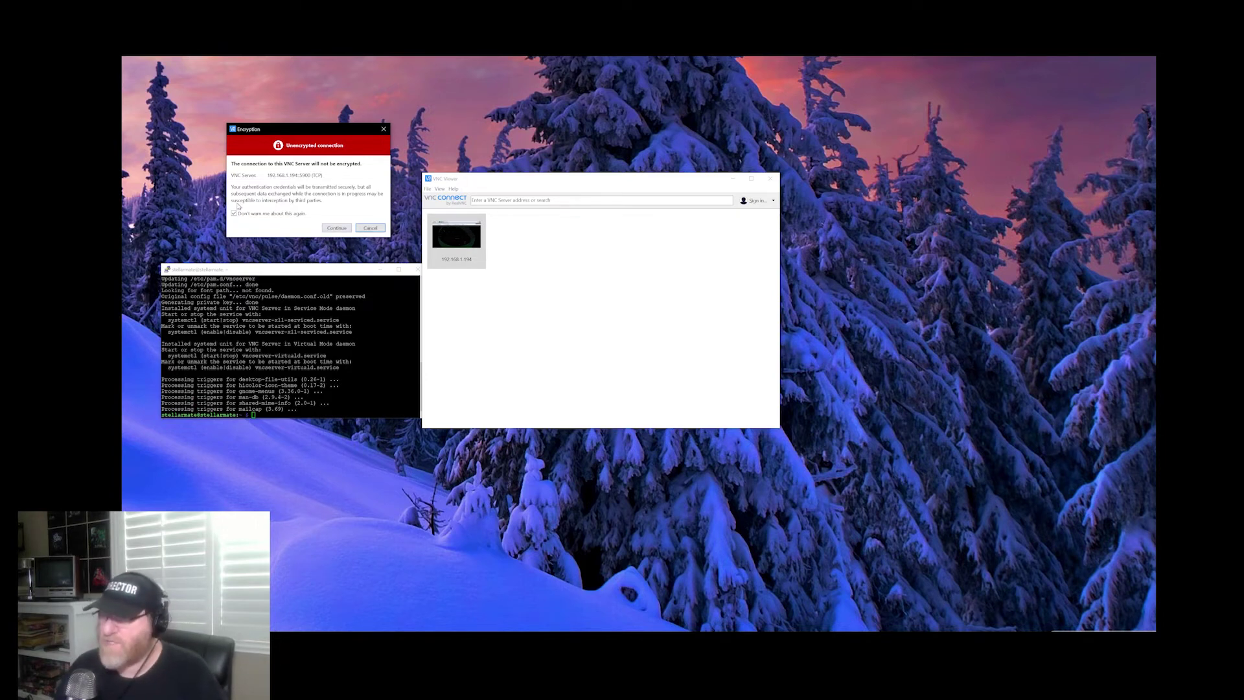
left_click(337, 228)
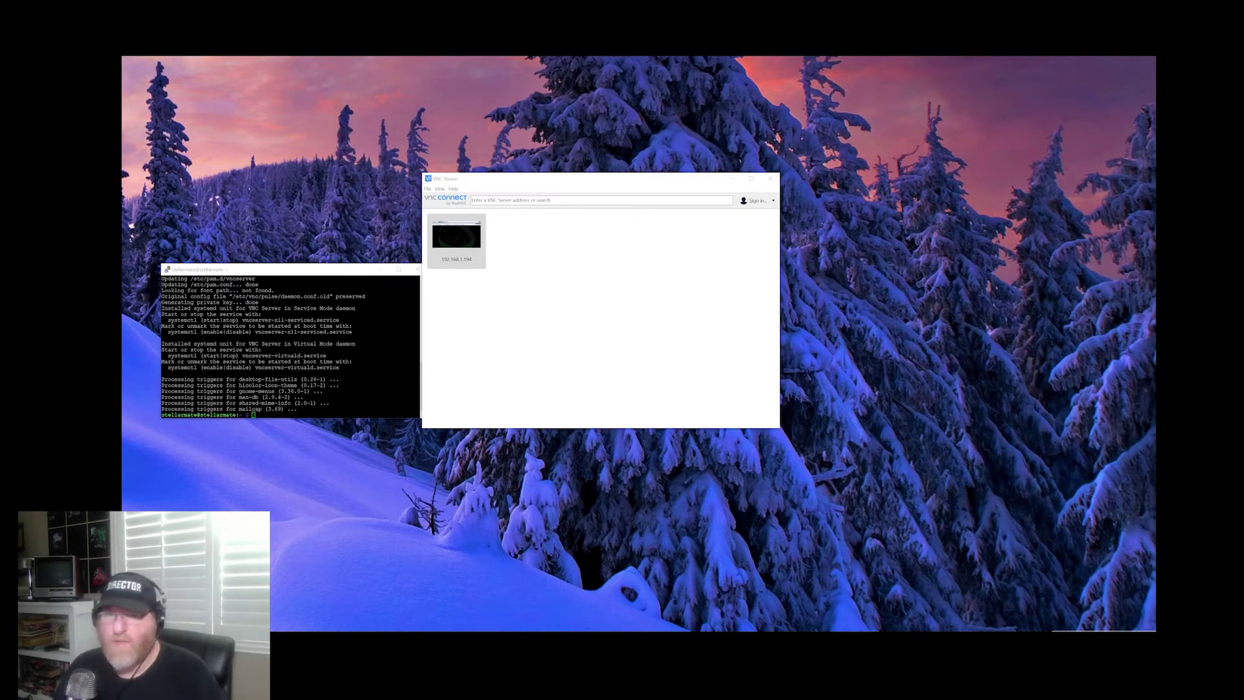
left_click_drag(551, 129, 592, 222)
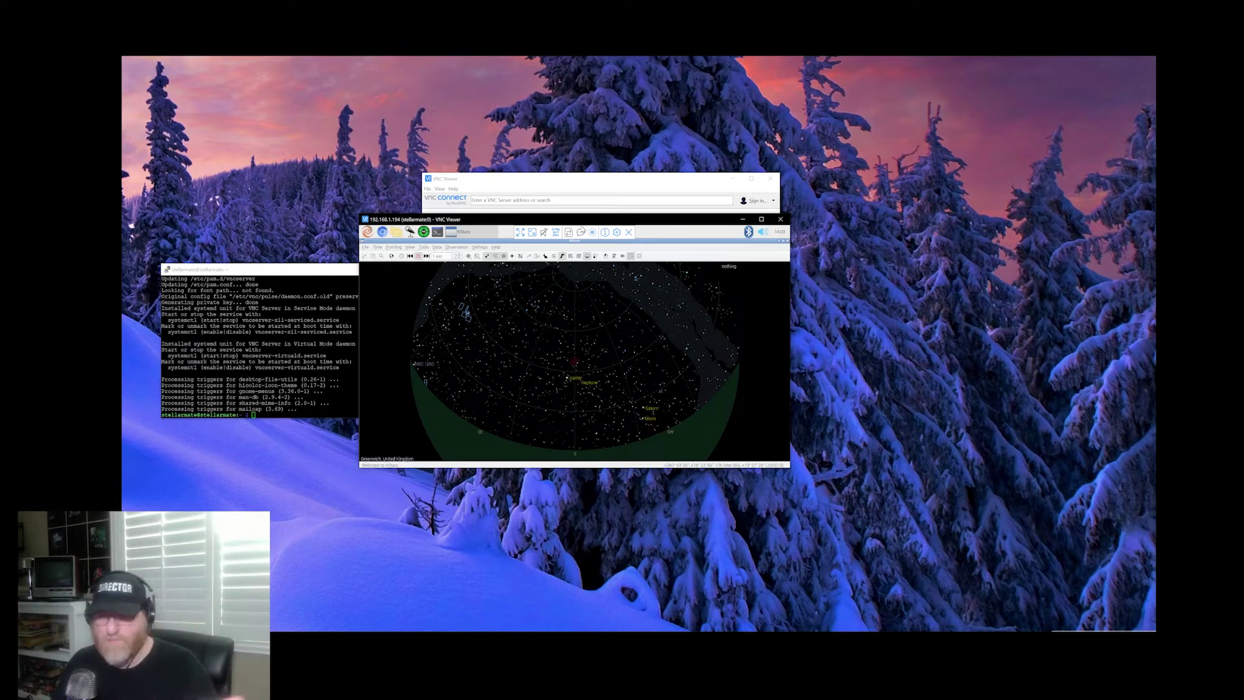
- Start Chromium Web Browser from the Pi's Internet menu on the remote desktop
left_click_drag(557, 219, 418, 122)
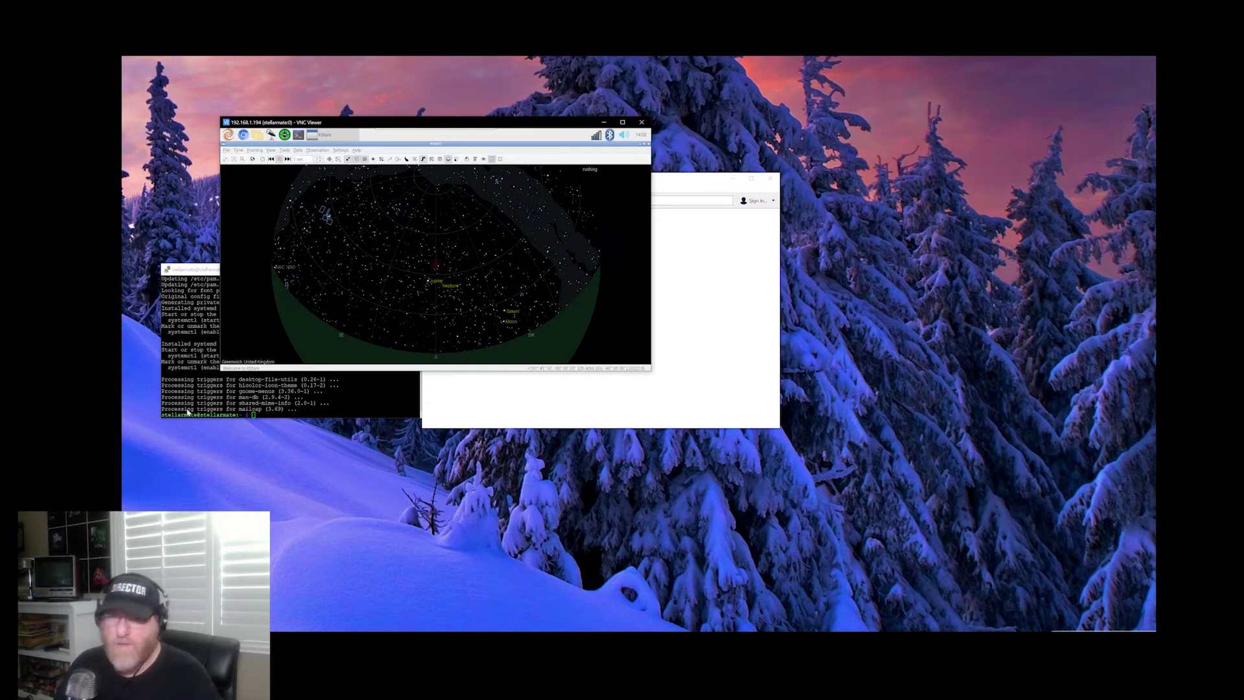
left_click_drag(340, 127, 302, 118)
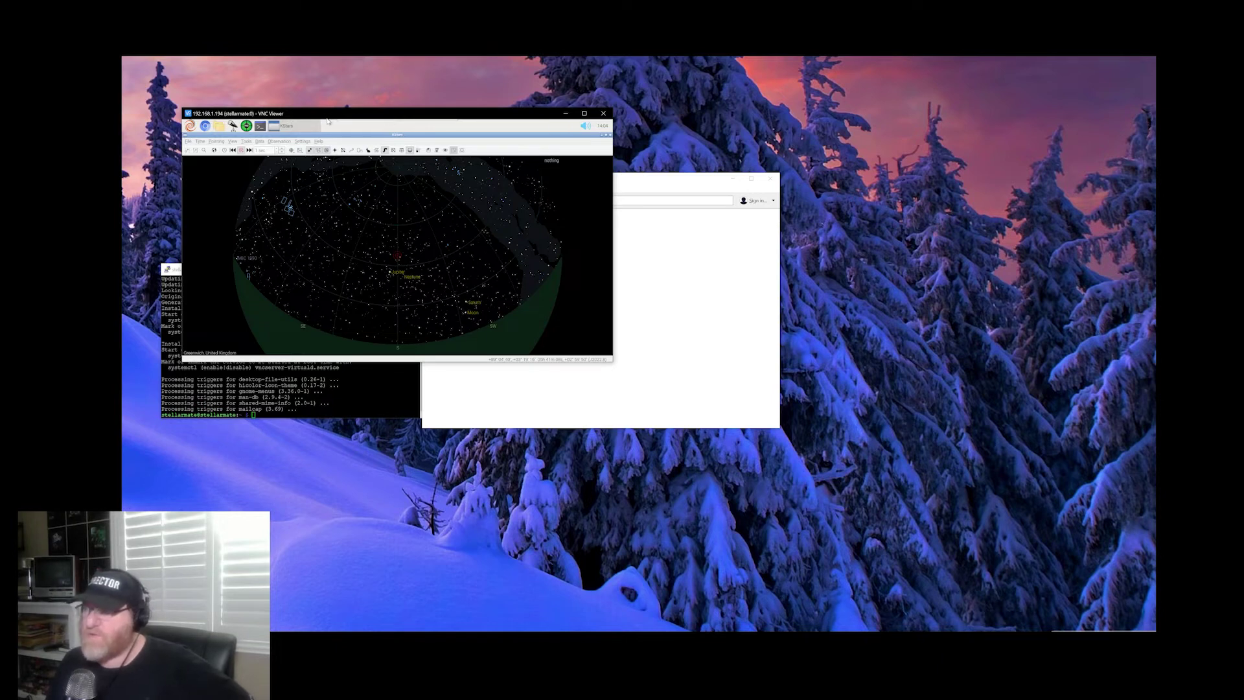
mouse_move(328, 121)
left_mouse_down()
mouse_move(632, 313)
mouse_move(450, 352)
mouse_move(434, 149)
mouse_move(785, 203)
mouse_move(562, 305)
mouse_move(377, 147)
mouse_move(322, 118)
left_mouse_up()
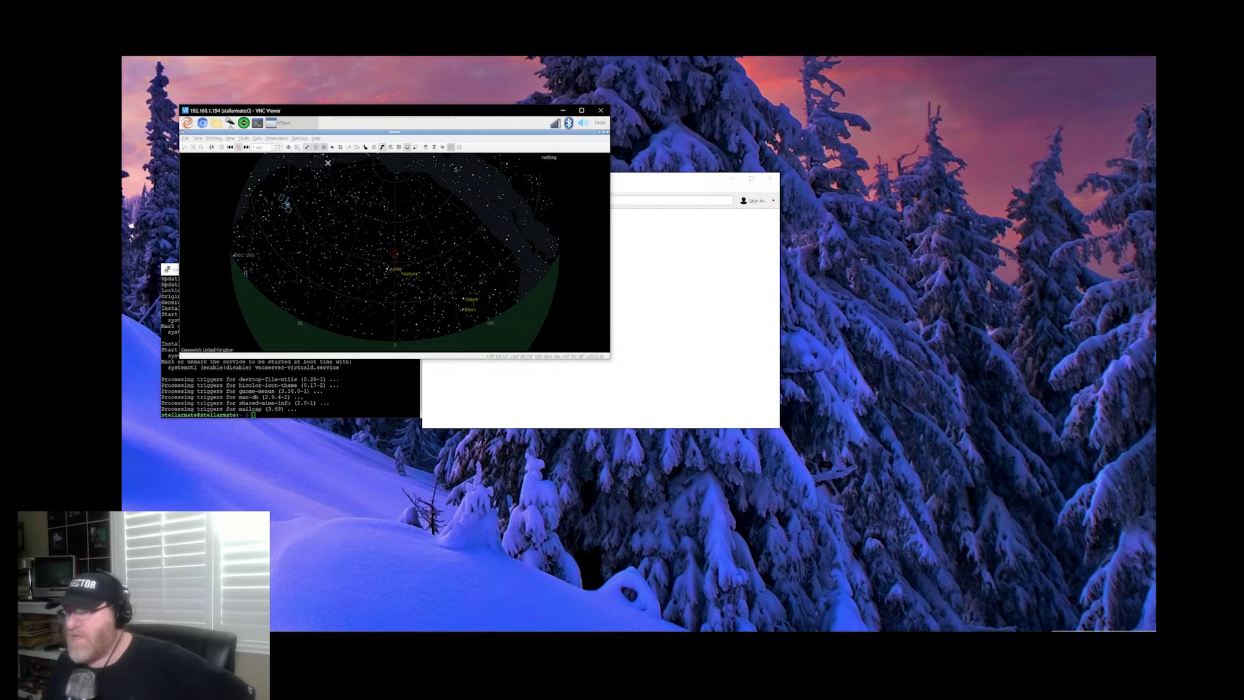
left_click(187, 123)
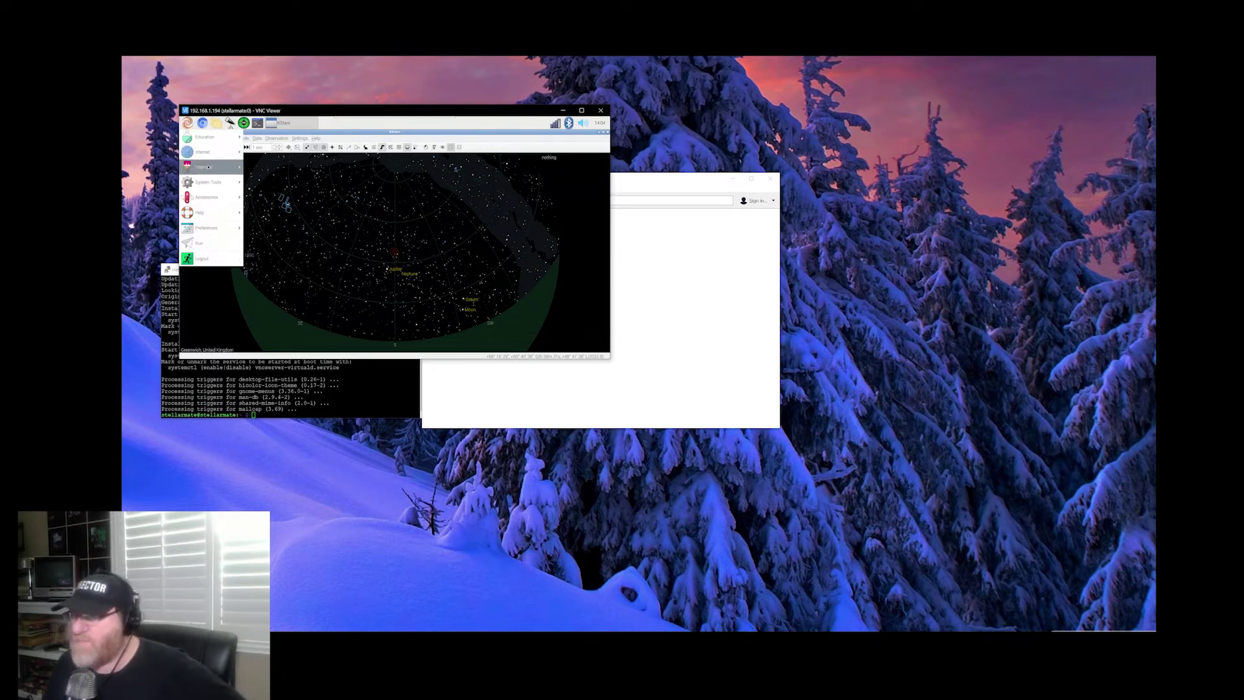
mouse_move(219, 184)
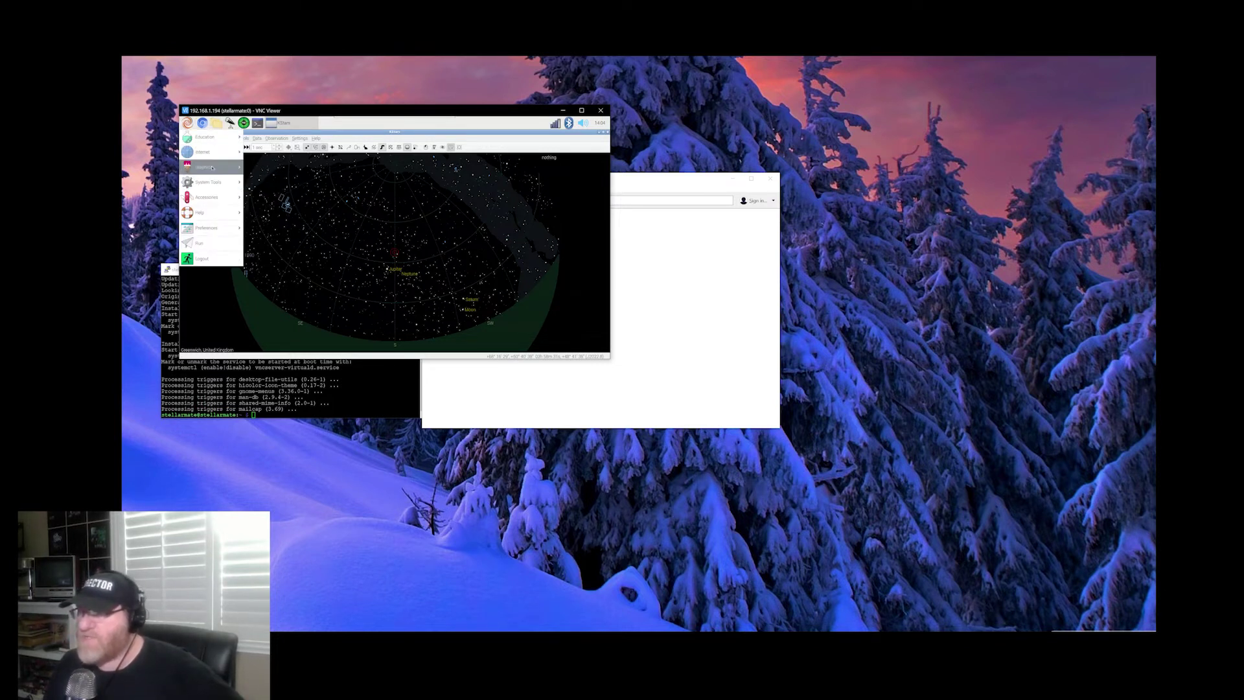
mouse_move(214, 136)
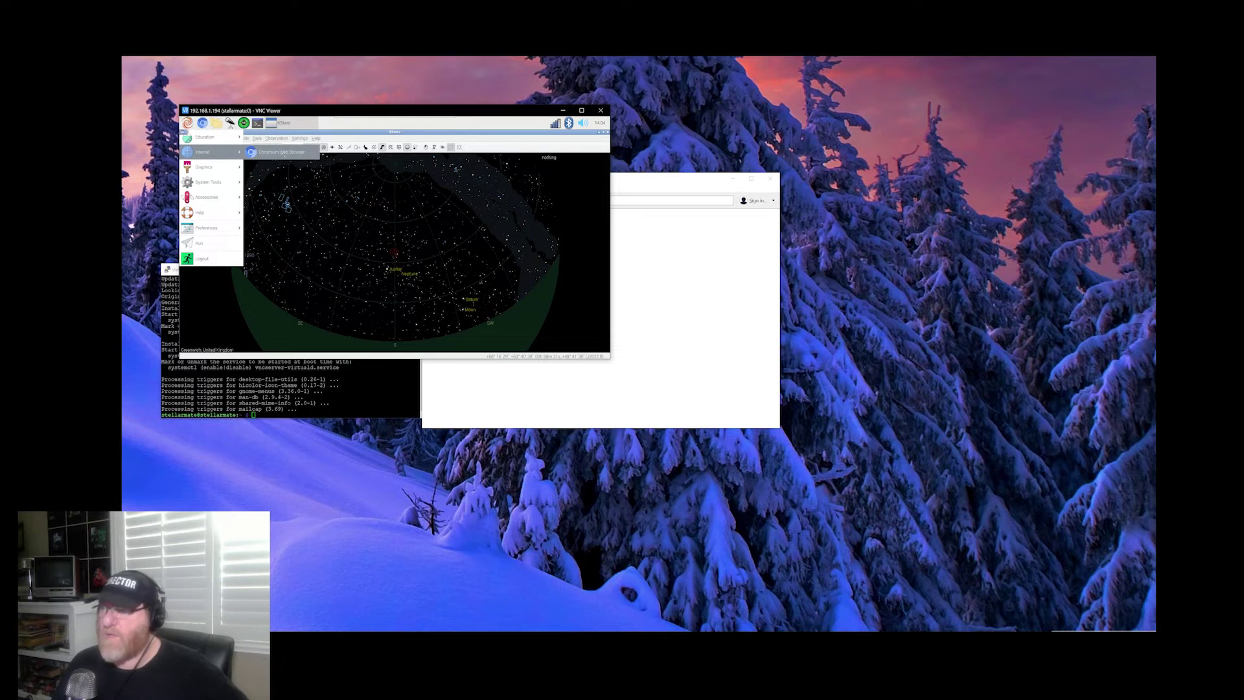
left_click(281, 155)
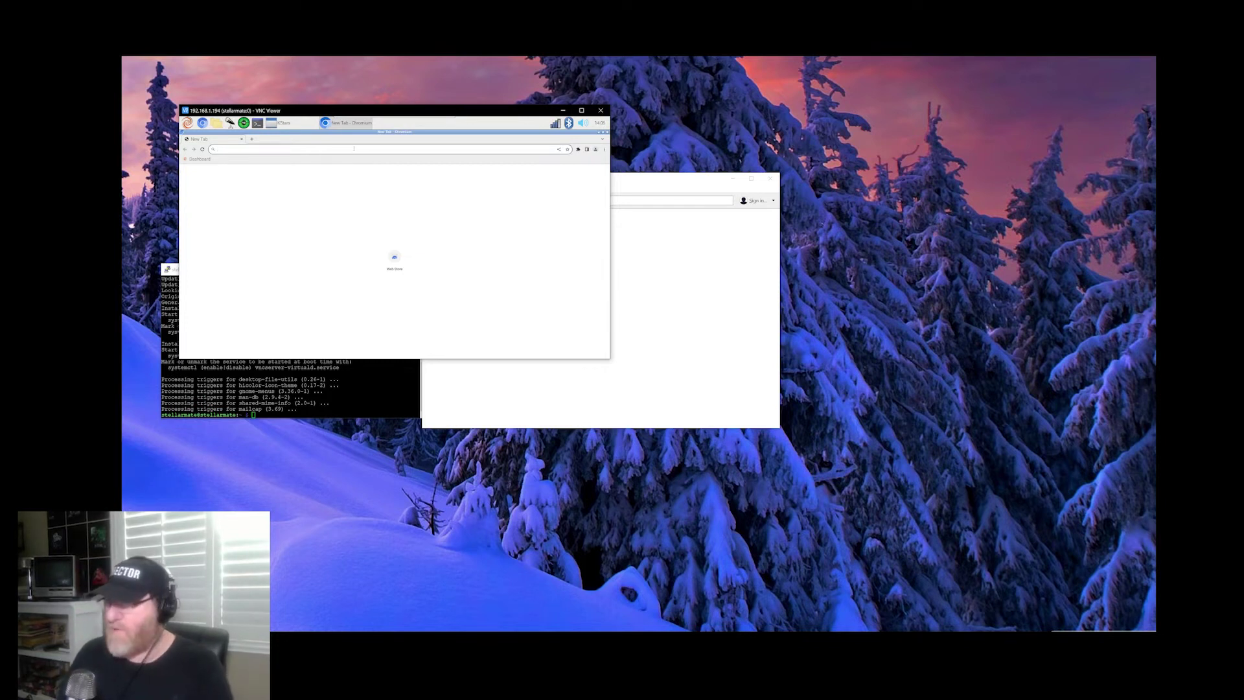
- Search for the ASTAP plate solver and download its Raspberry Pi 64-bit Debian package, keeping it
type("astap plate solver")
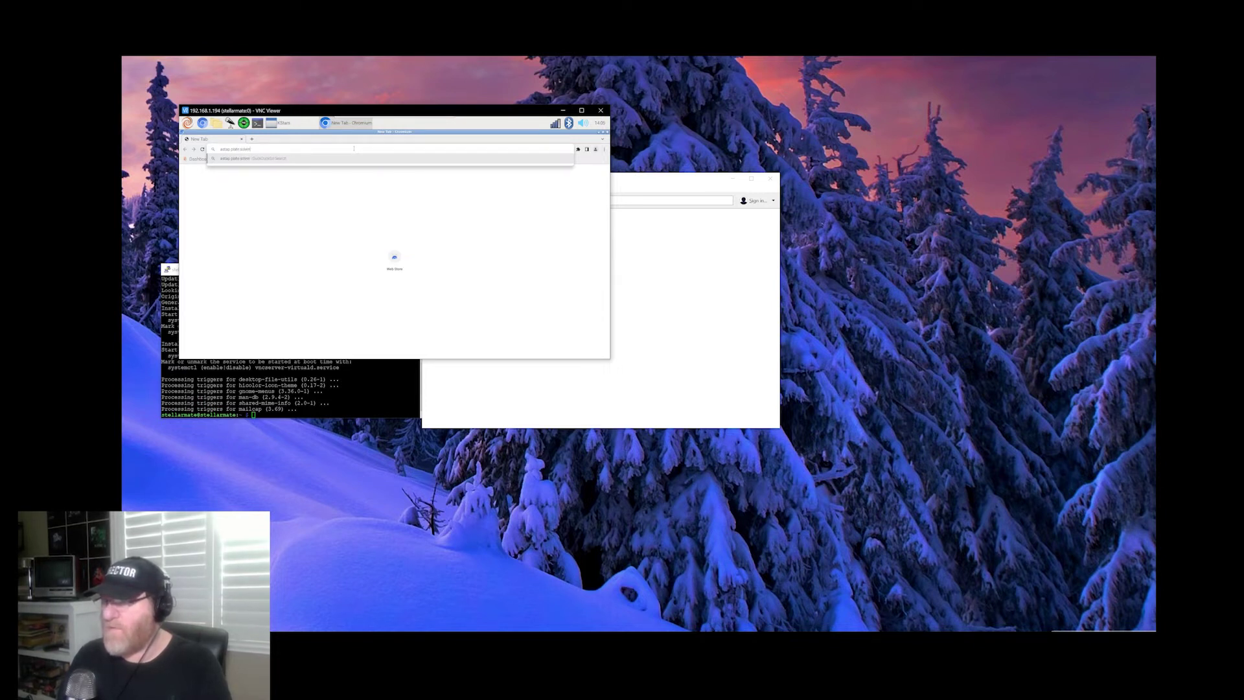
key("Return")
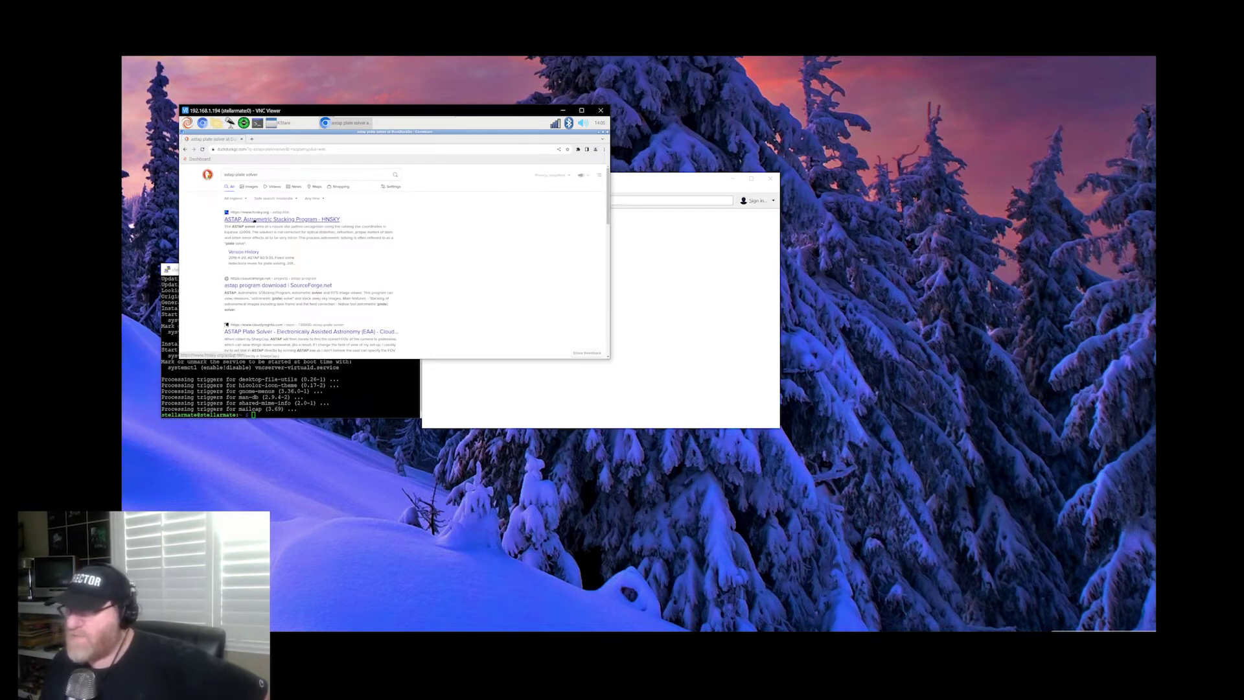
left_click(254, 219)
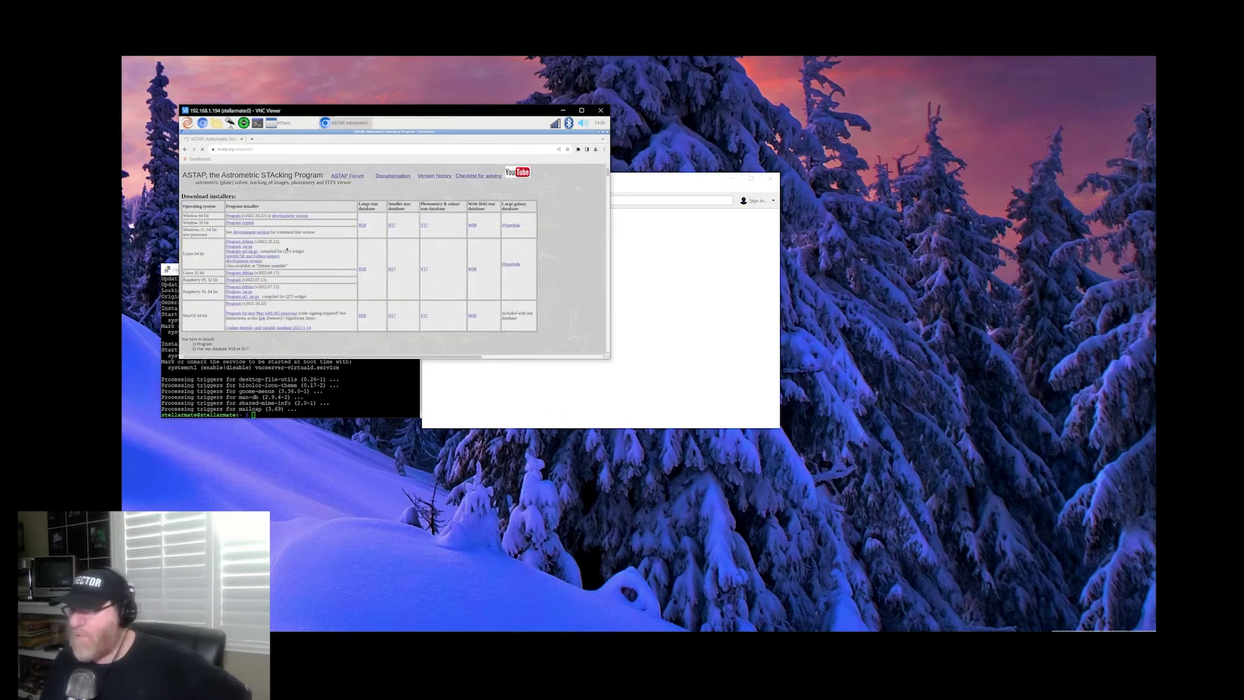
scroll(211, 281, "down", 1)
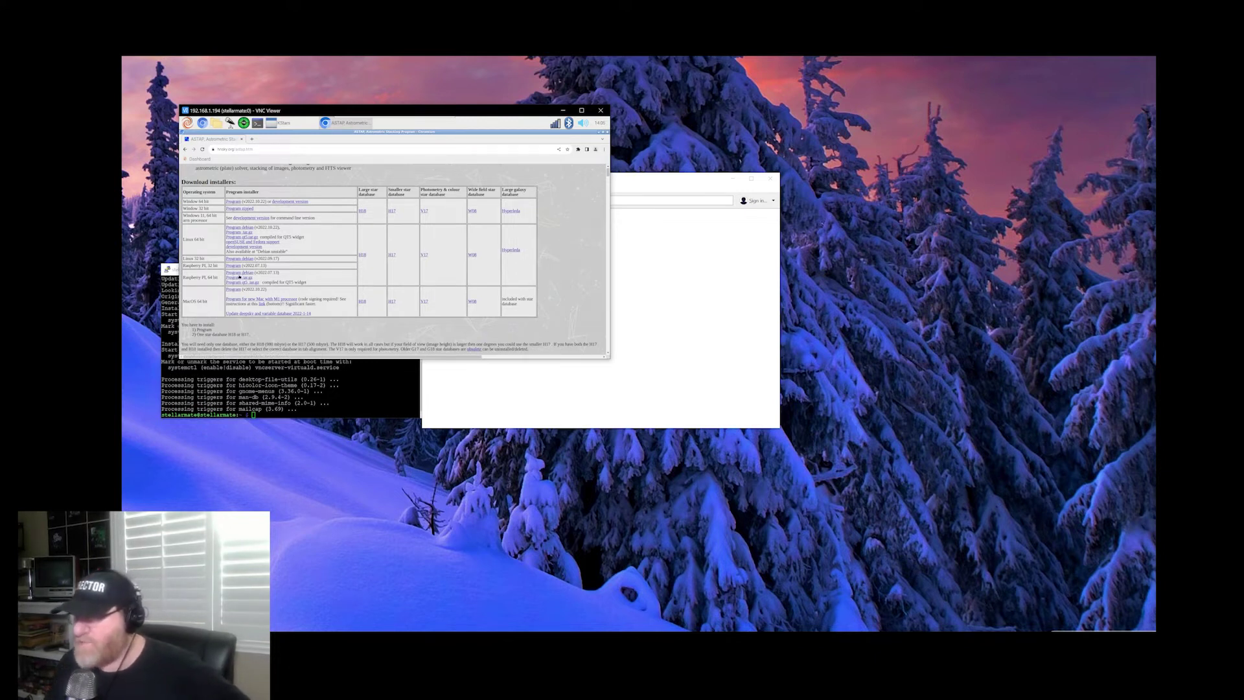
left_click(245, 273)
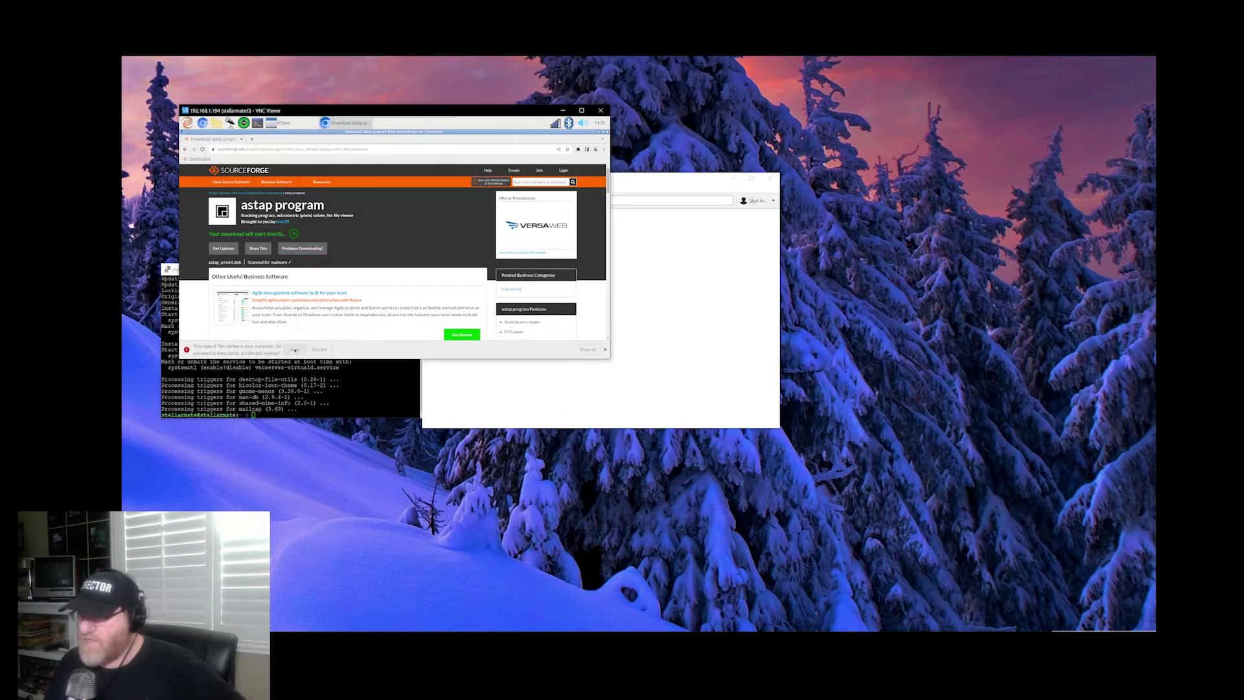
left_click(294, 350)
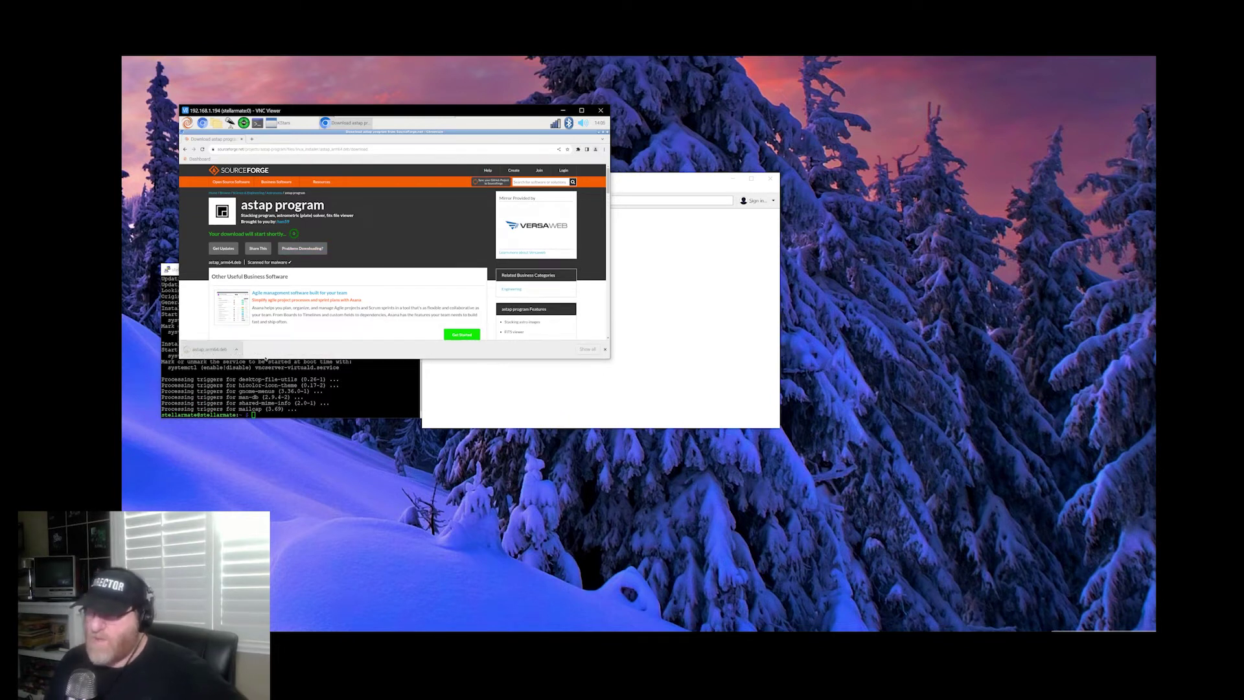
- Show astap_arm64.deb in the Downloads folder and choose Package Install on it
left_click(236, 349)
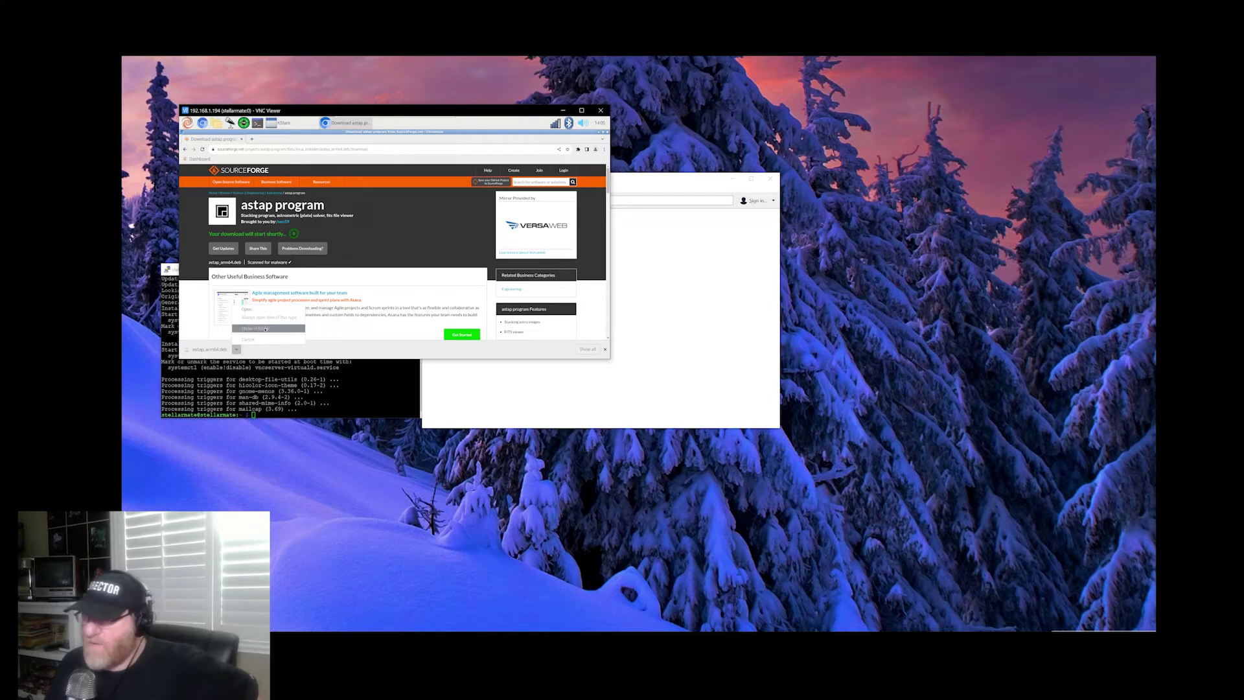
left_click(265, 329)
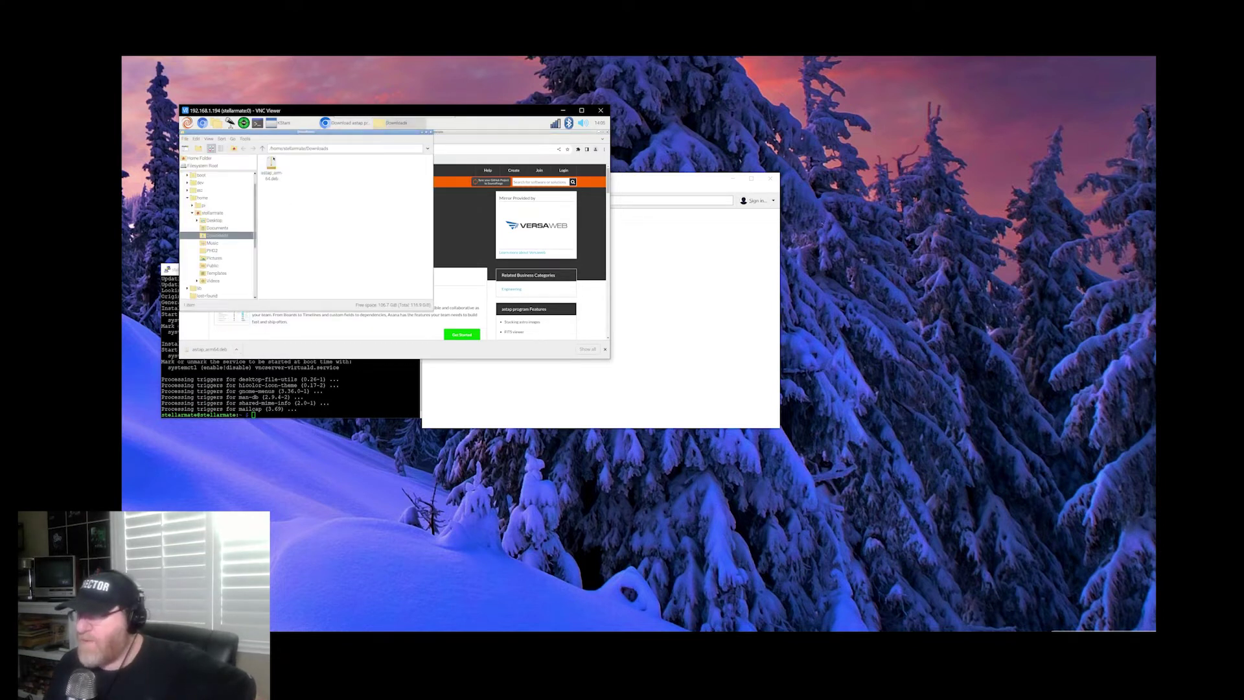
left_click(270, 170)
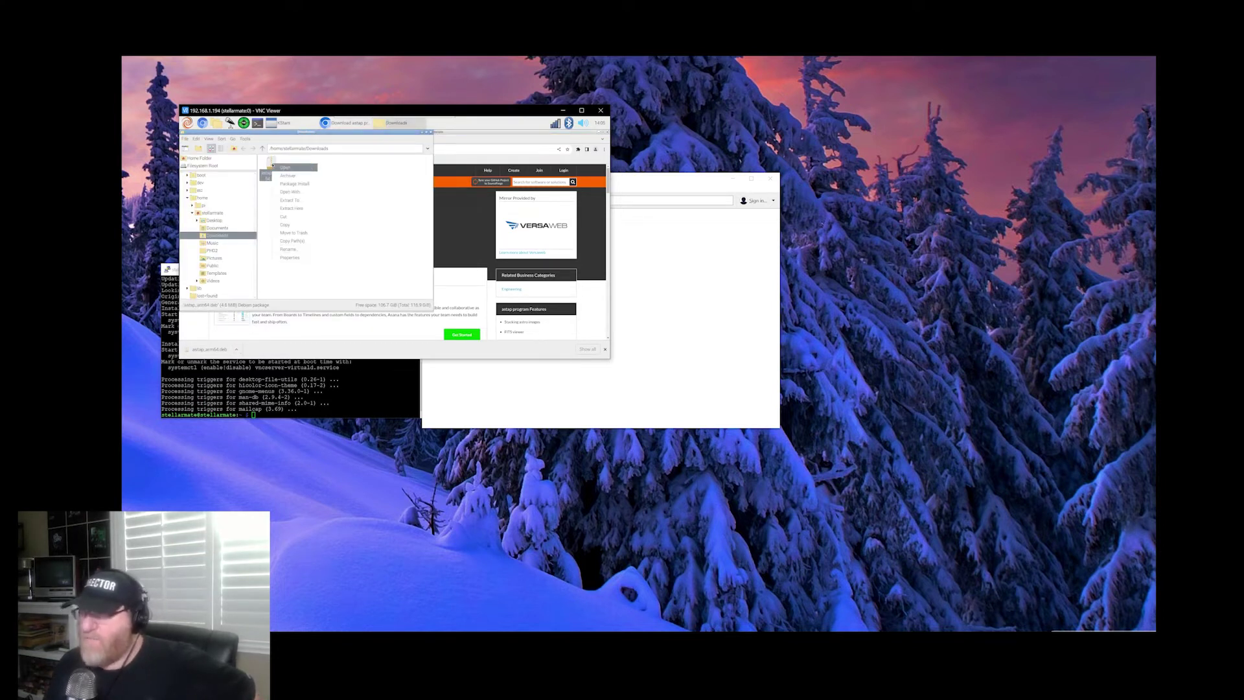
right_click(277, 164)
left_click(298, 184)
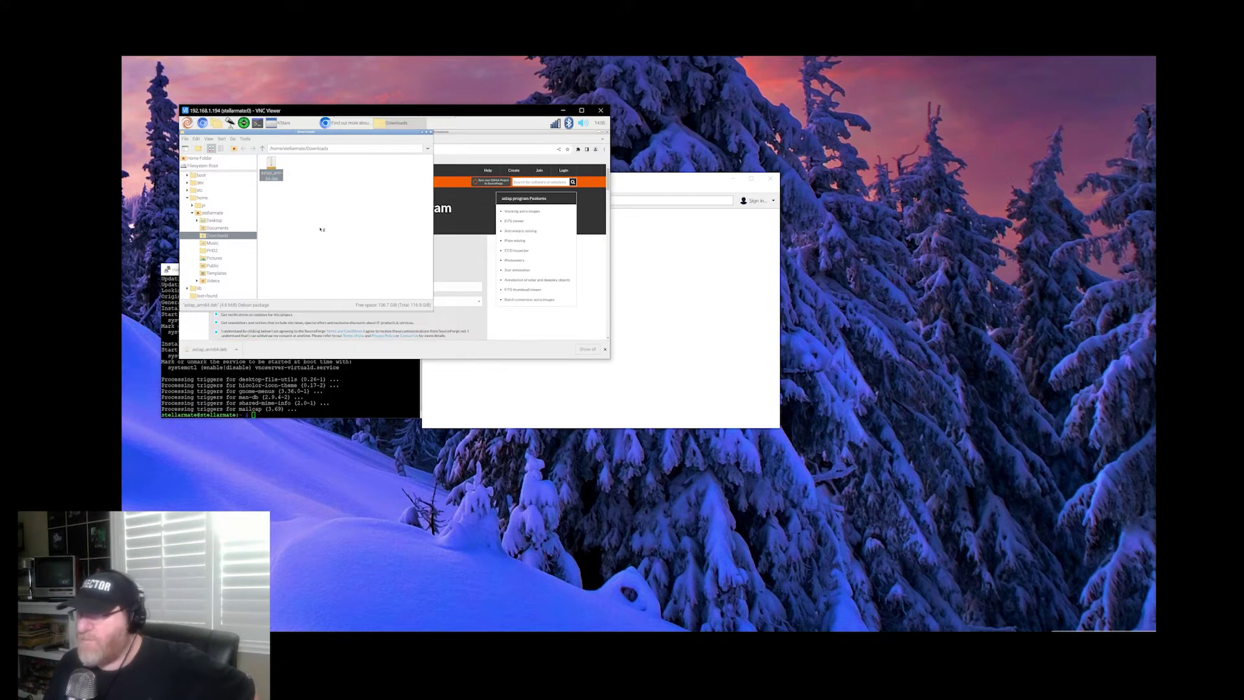
- Confirm the ASTAP package install and authorize it with the account password
left_click(447, 261)
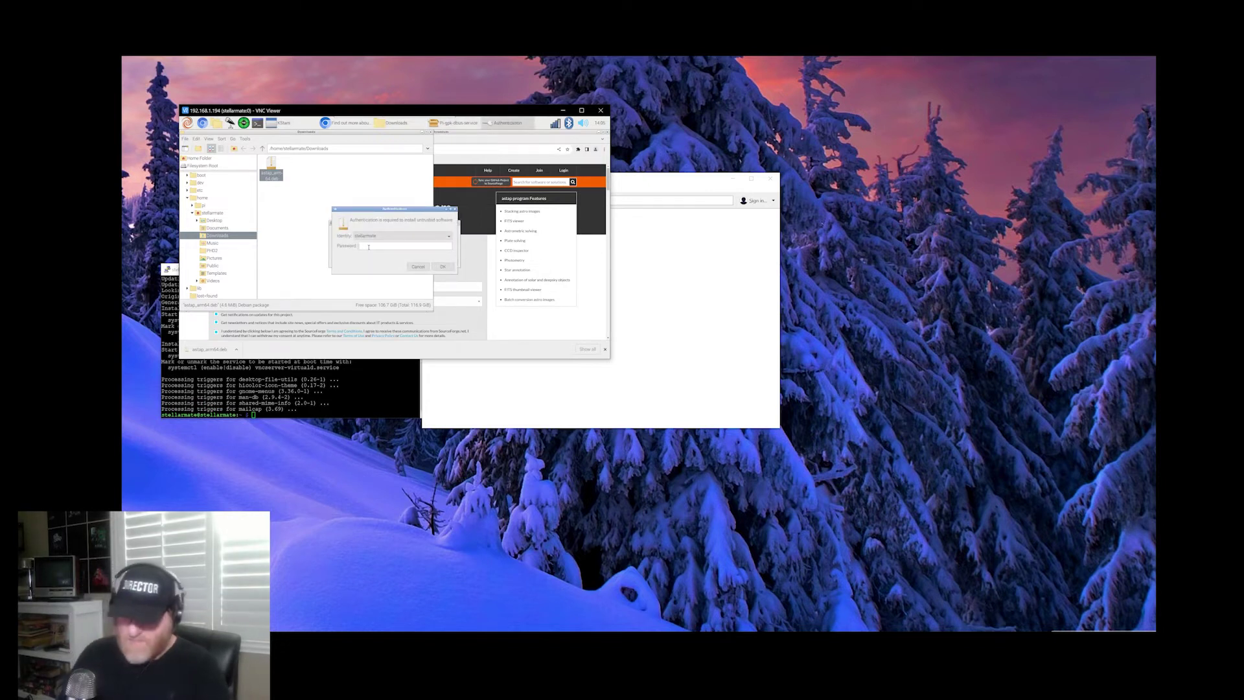
type("s")
key("Return")
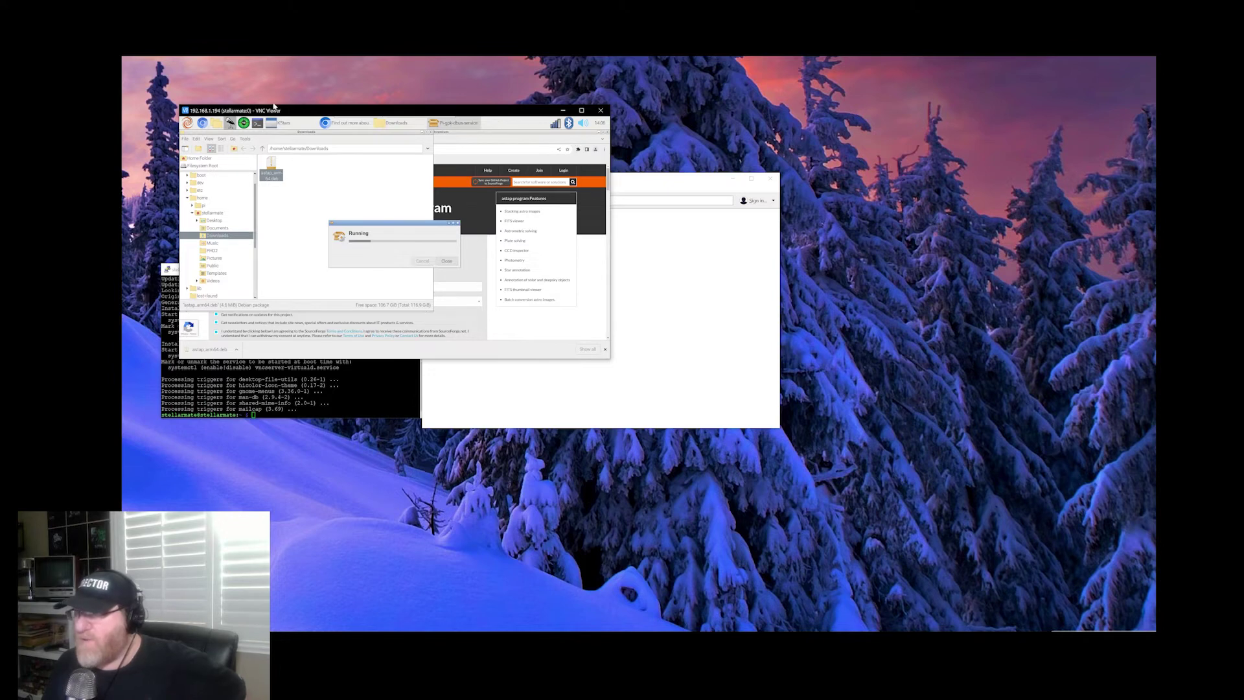
mouse_move(350, 109)
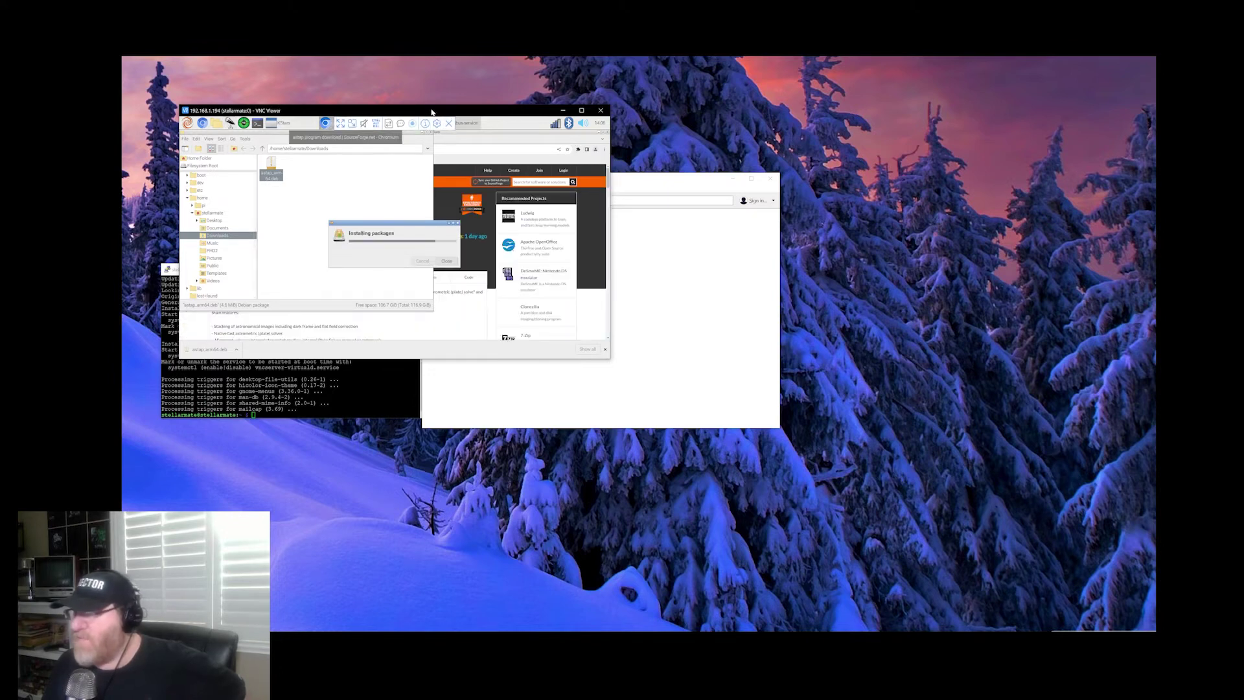
left_click_drag(350, 109, 399, 127)
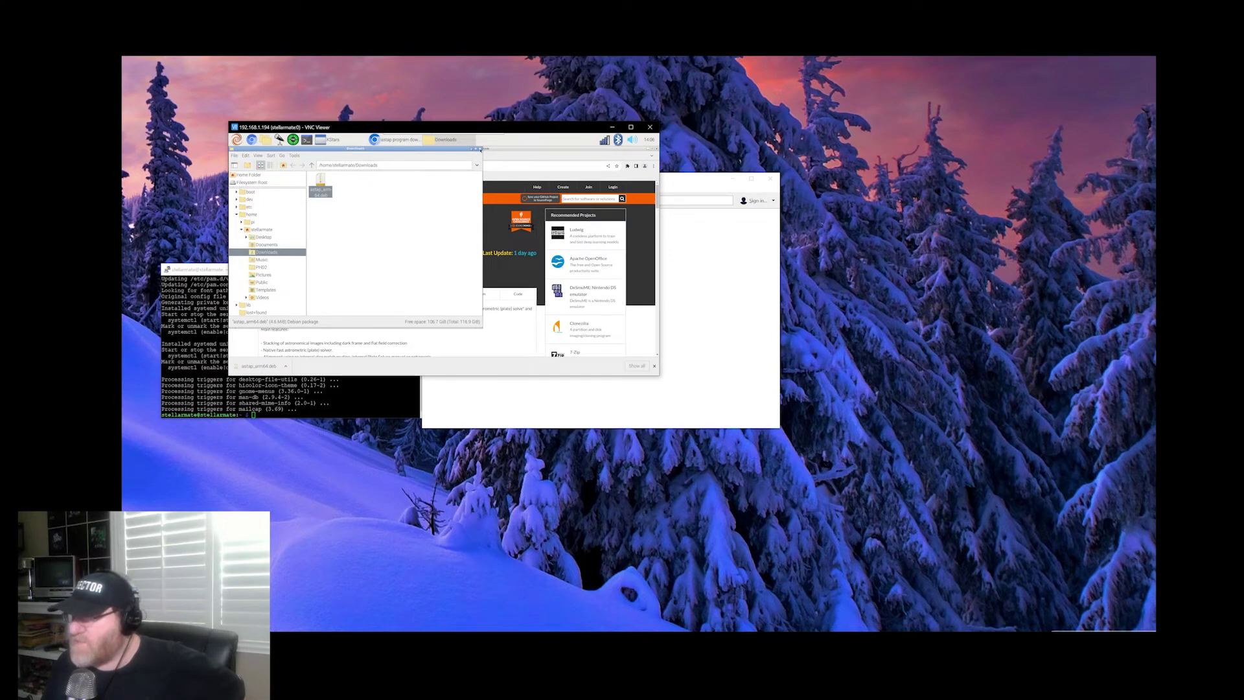
- Close the file manager, return to hnsky.org/astap.htm and download the Linux 64-bit H18 database
left_click(480, 148)
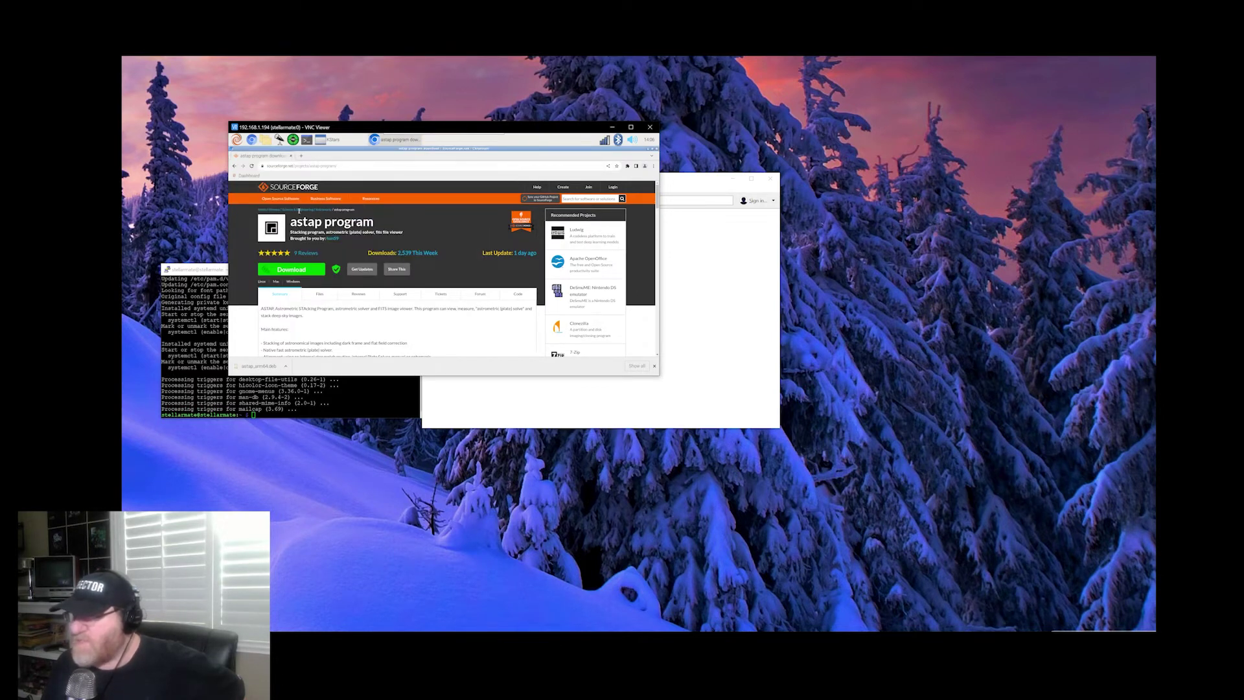
left_click(236, 166)
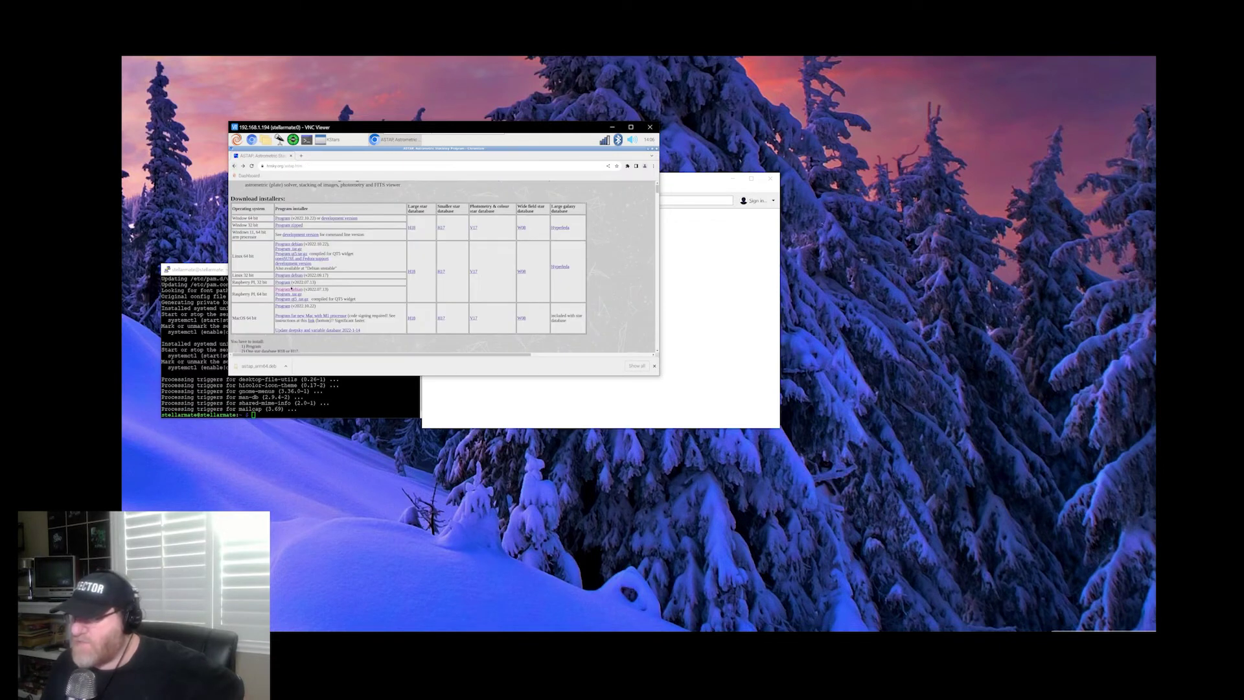
left_click(412, 272)
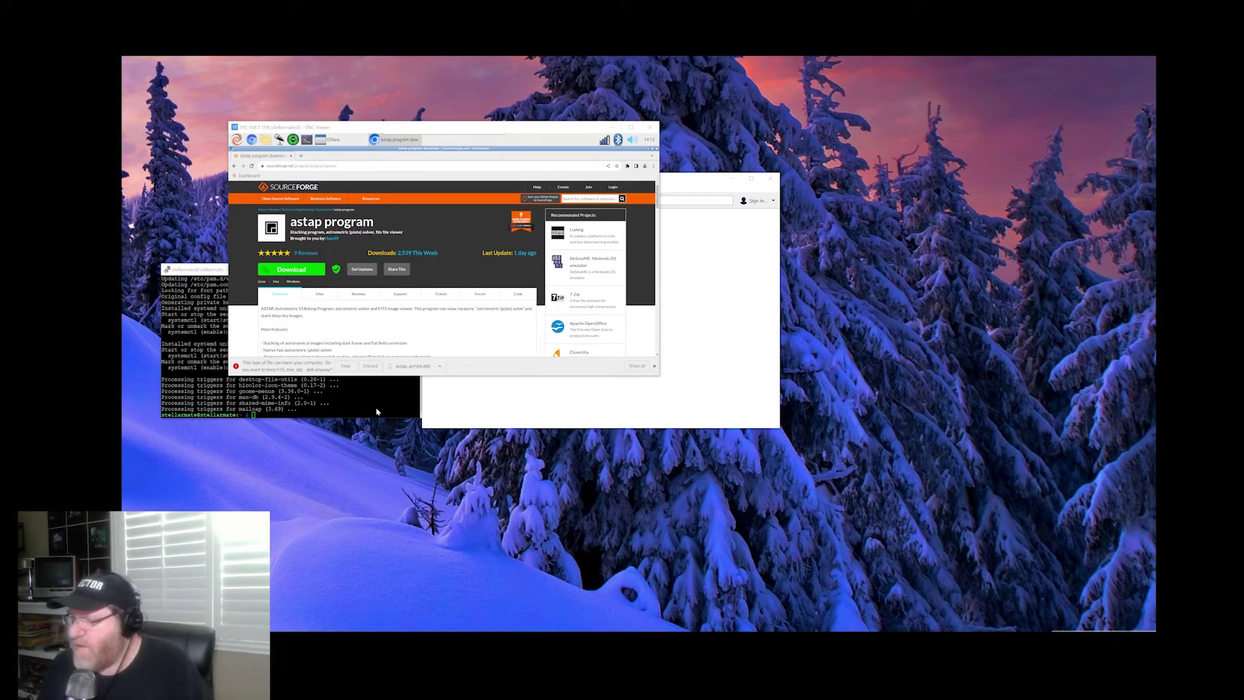
- Keep the H18 download and install it via Package Install, entering the account password
left_click(345, 365)
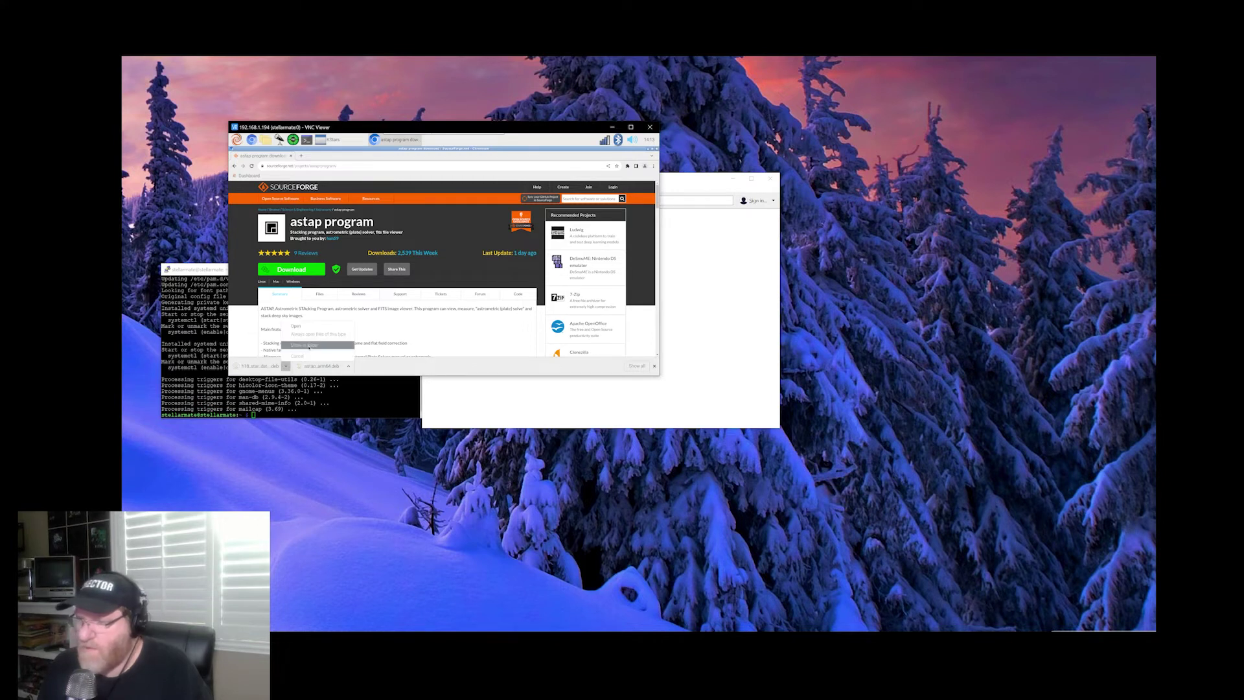
left_click(346, 185)
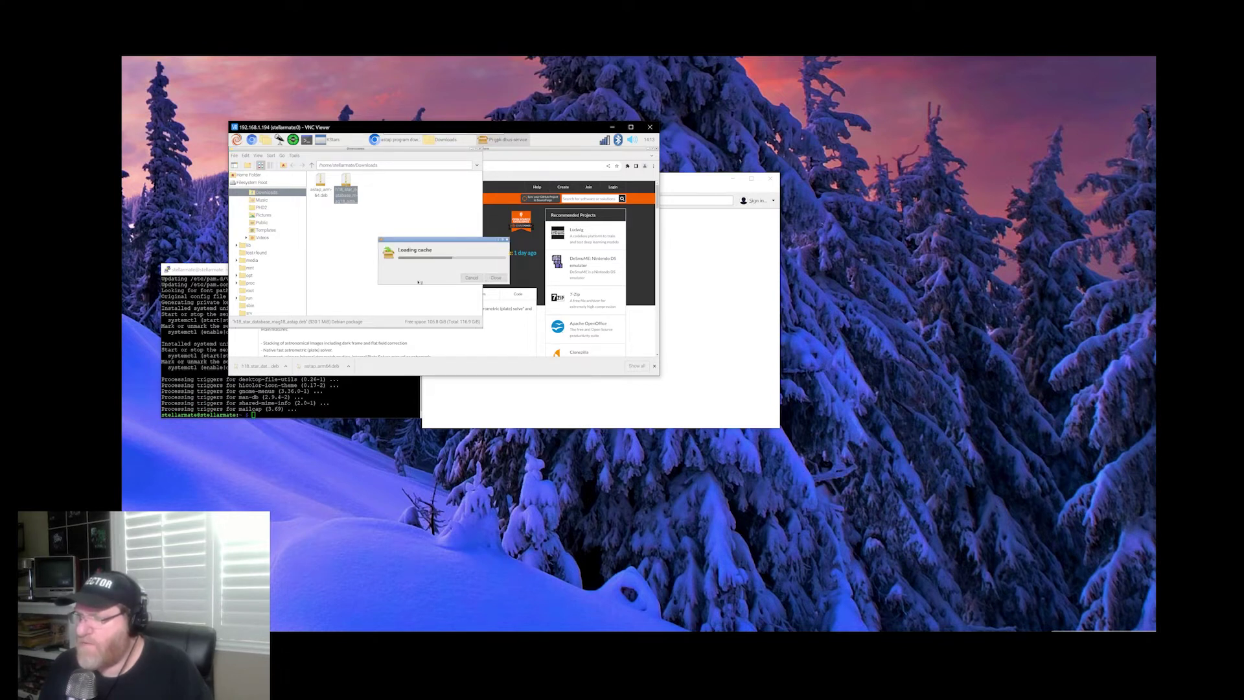
left_click(494, 278)
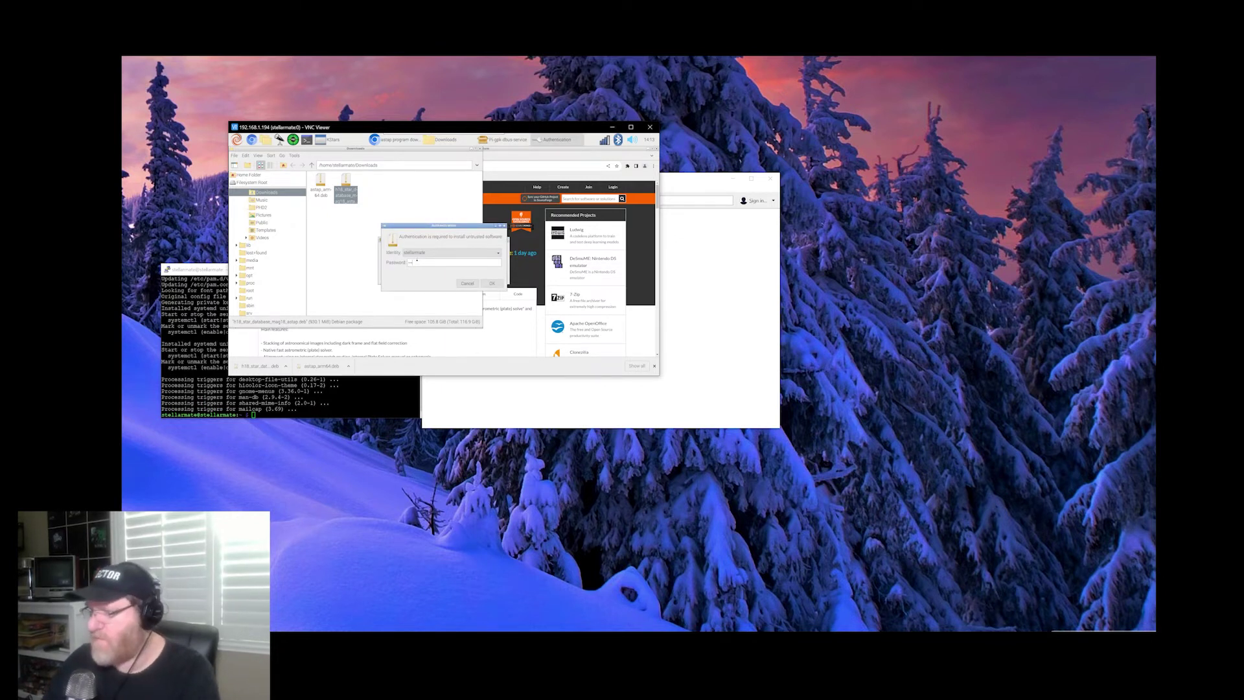
type("********")
key("Return")
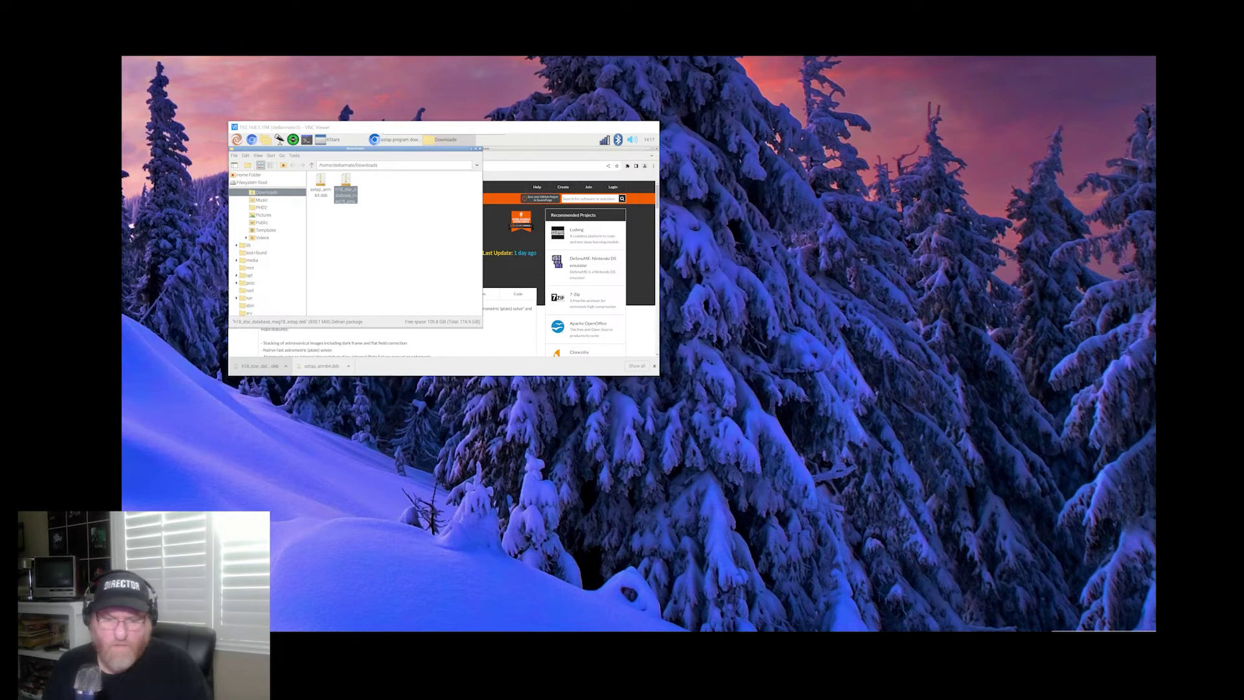
key("alt+Tab")
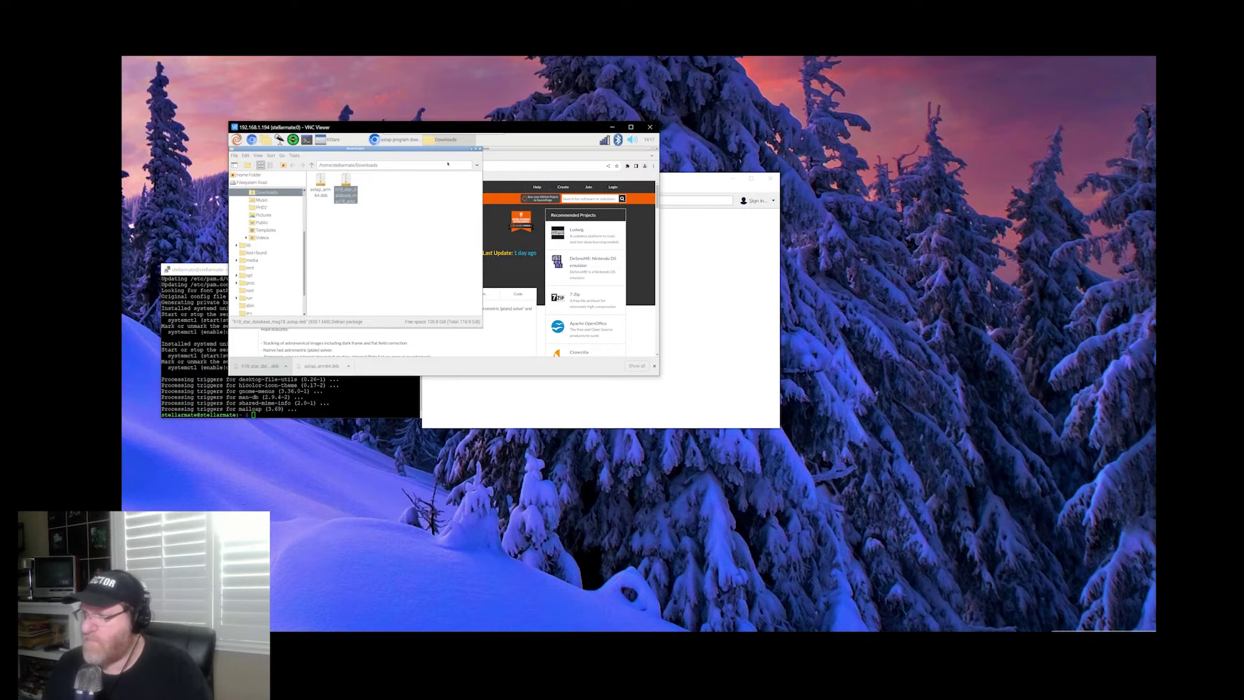
- Launch ASTAP from the Pi's Education menu
mouse_move(458, 129)
left_click_drag(458, 128, 428, 135)
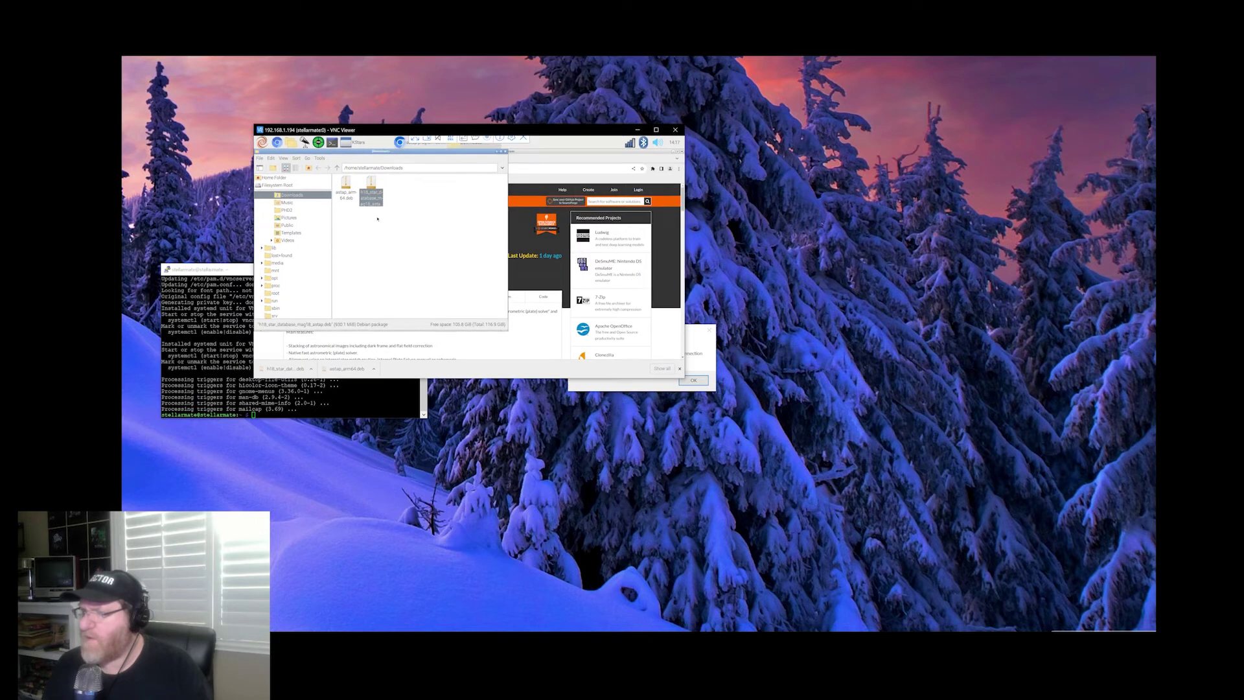
left_click(262, 141)
mouse_move(285, 156)
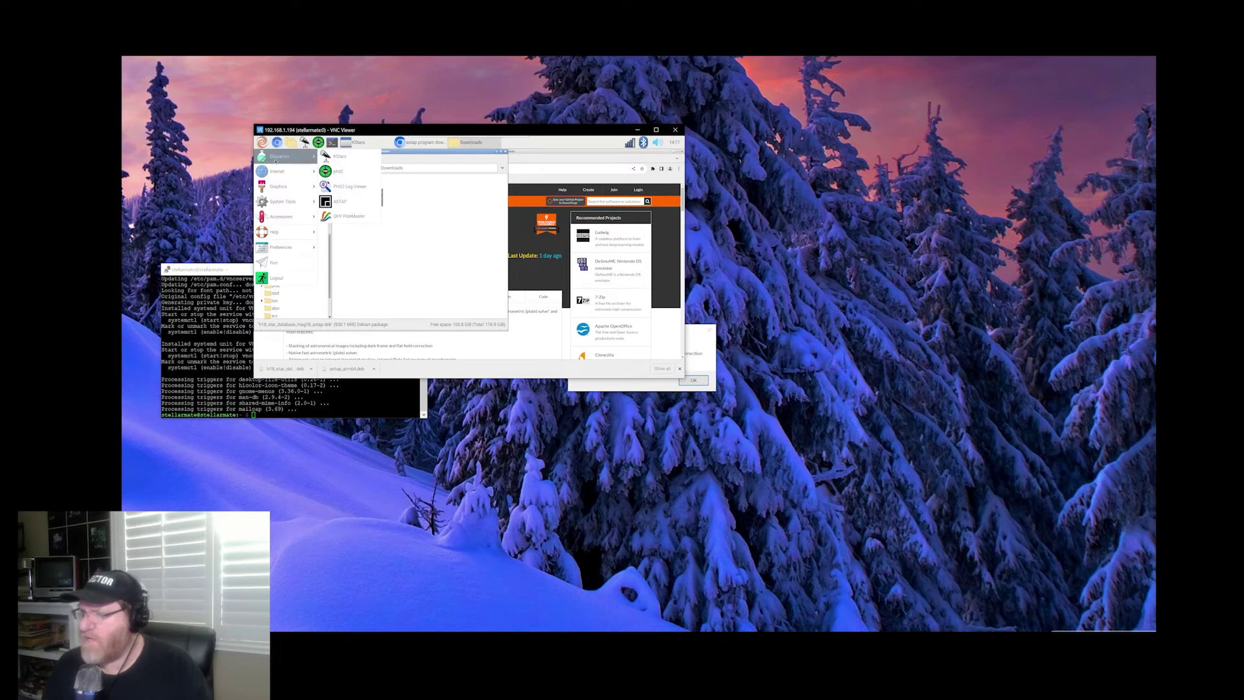
left_click(363, 201)
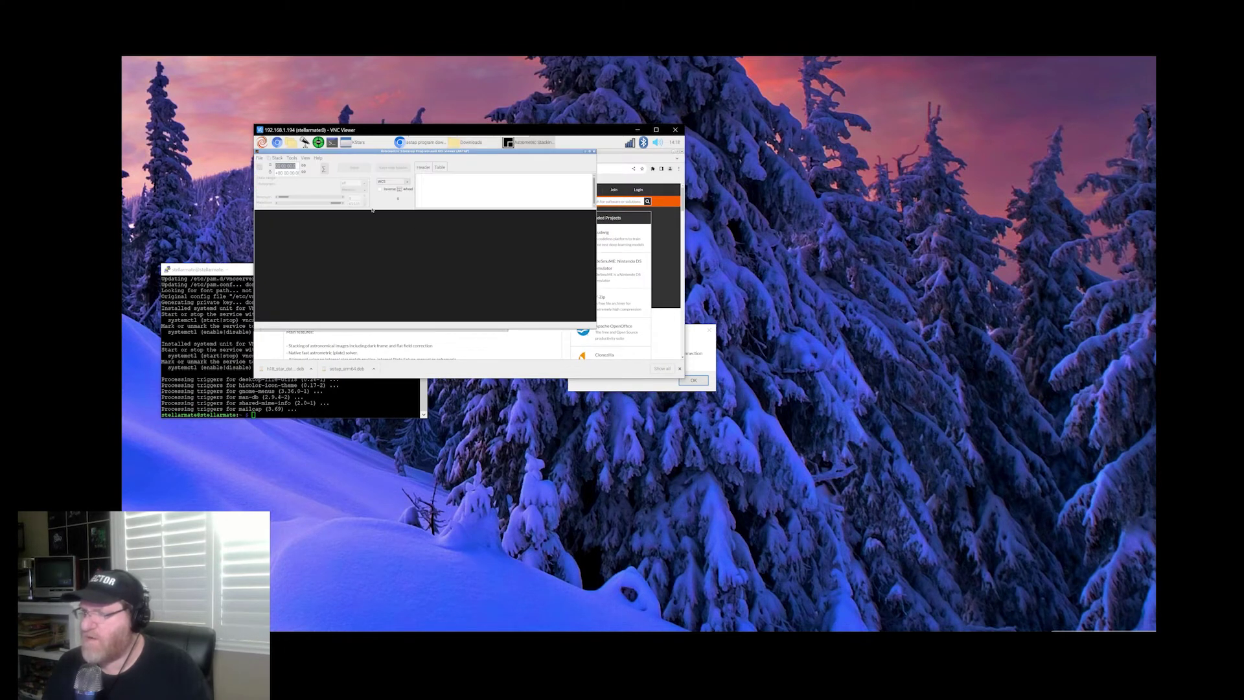
- Pick the star database in ASTAP's Stack Alignment settings, then close both ASTAP windows
left_click(276, 158)
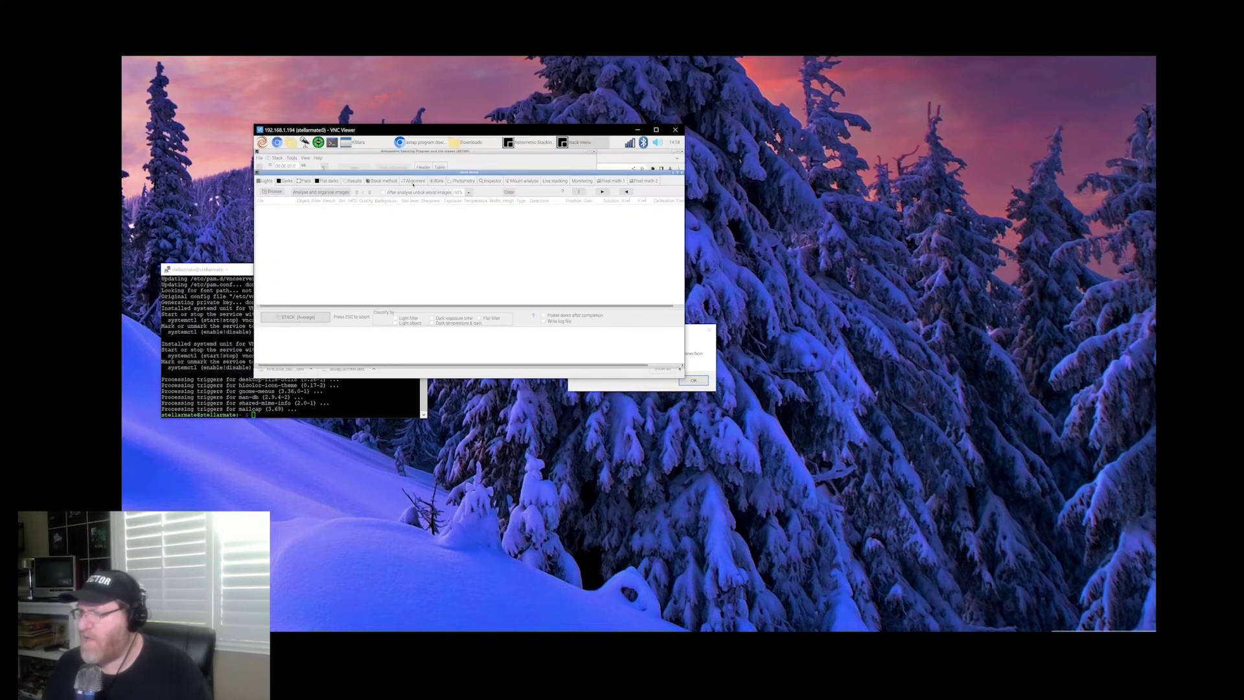
left_click(414, 181)
left_click(477, 221)
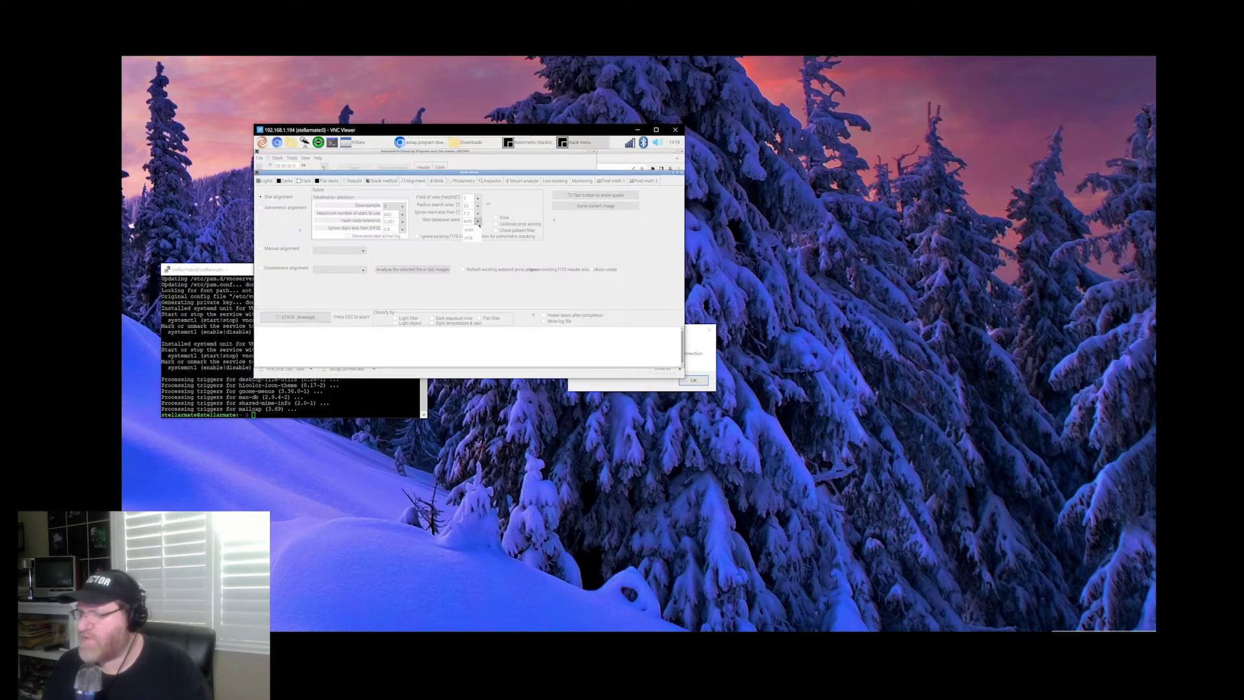
left_click(480, 241)
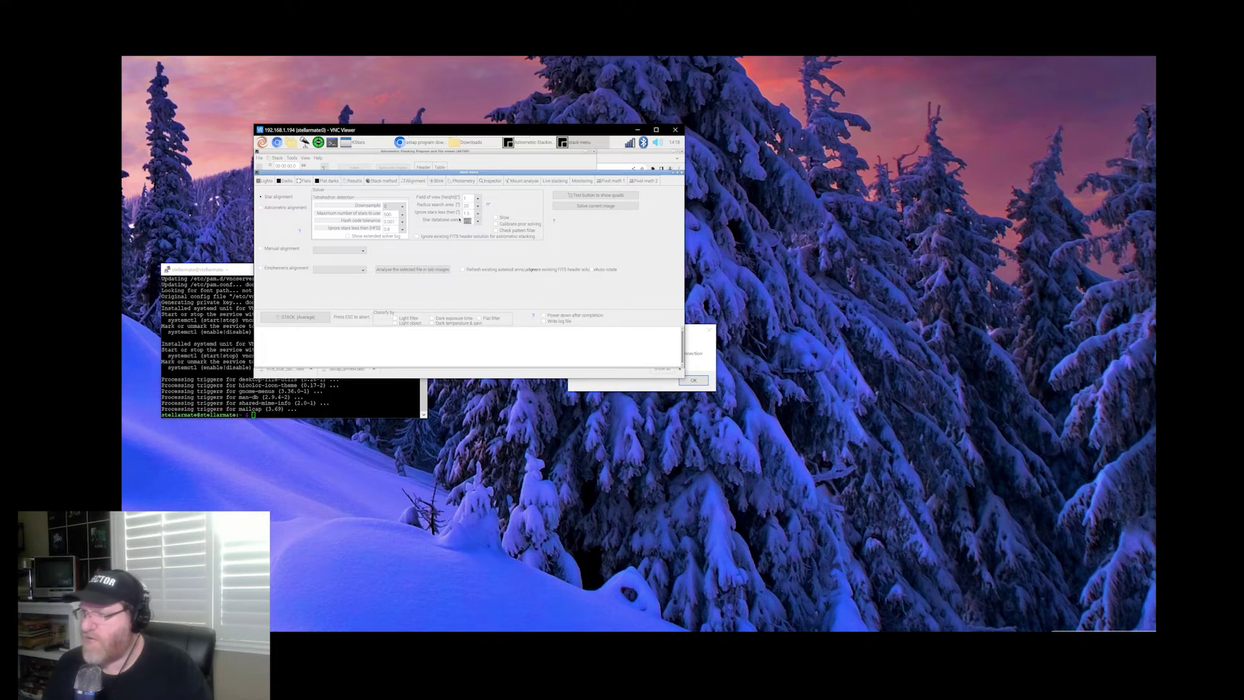
left_click(680, 173)
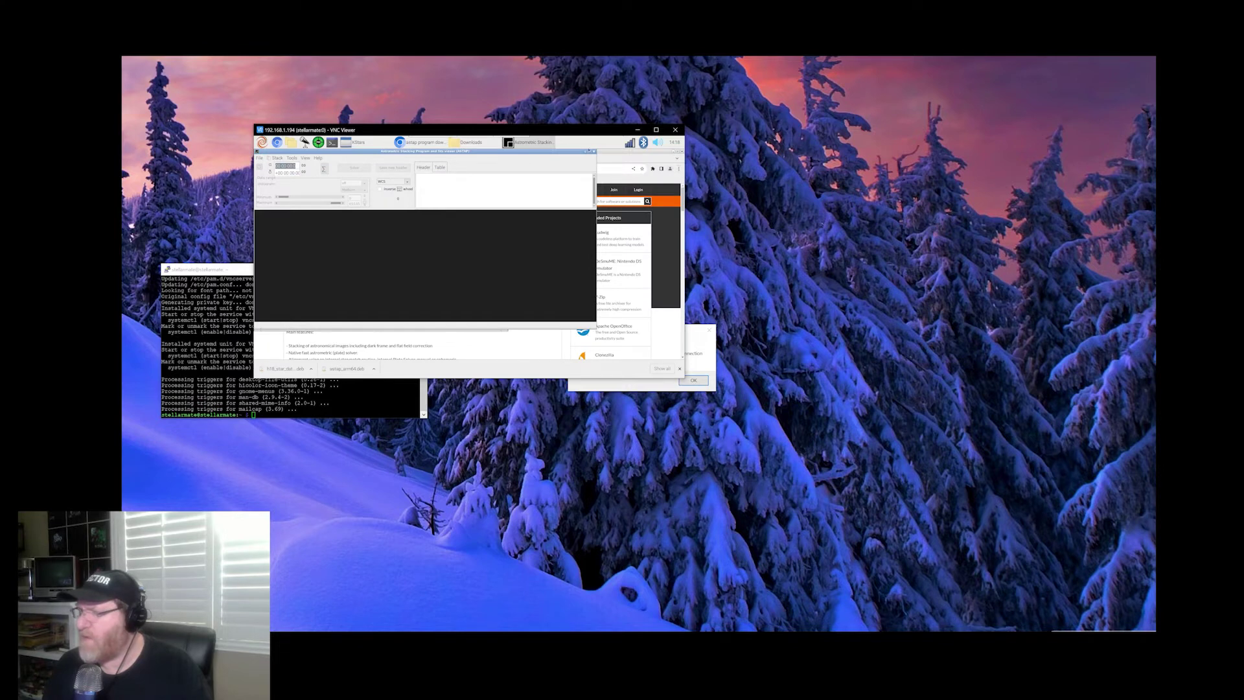
left_click(594, 152)
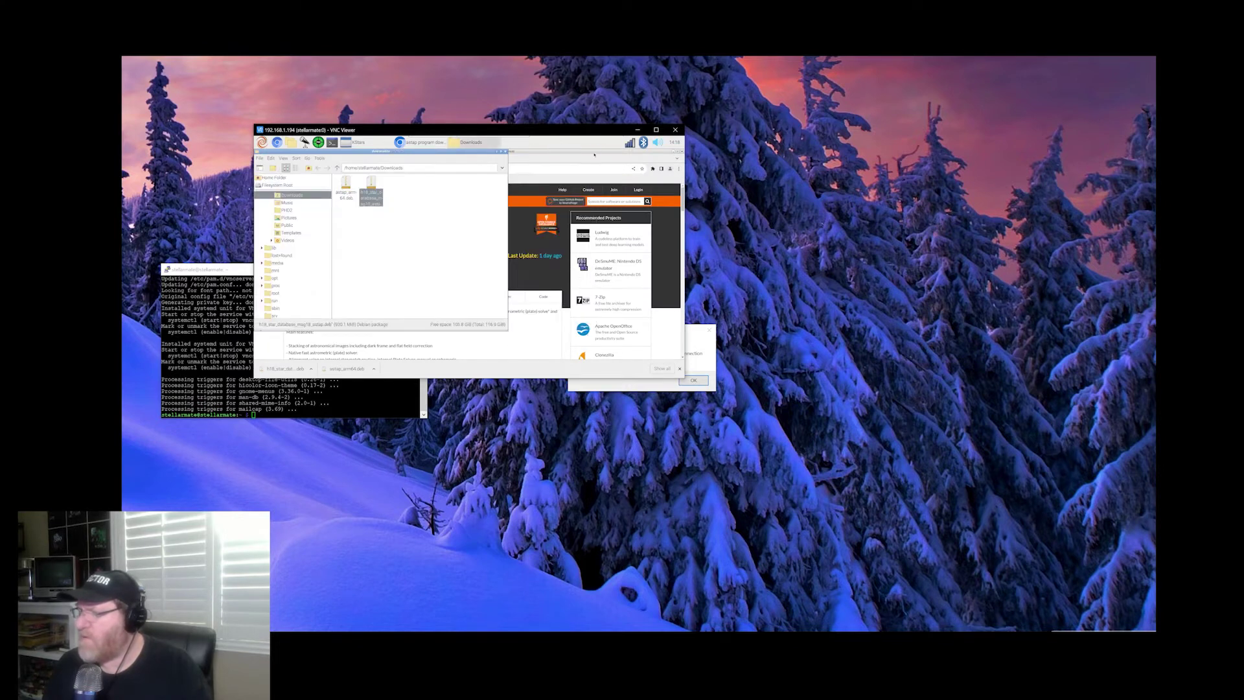
- Trash astap_arm64.deb and the H18 database .deb, confirming with Yes, then close Downloads
left_click_drag(341, 206, 381, 184)
right_click(376, 183)
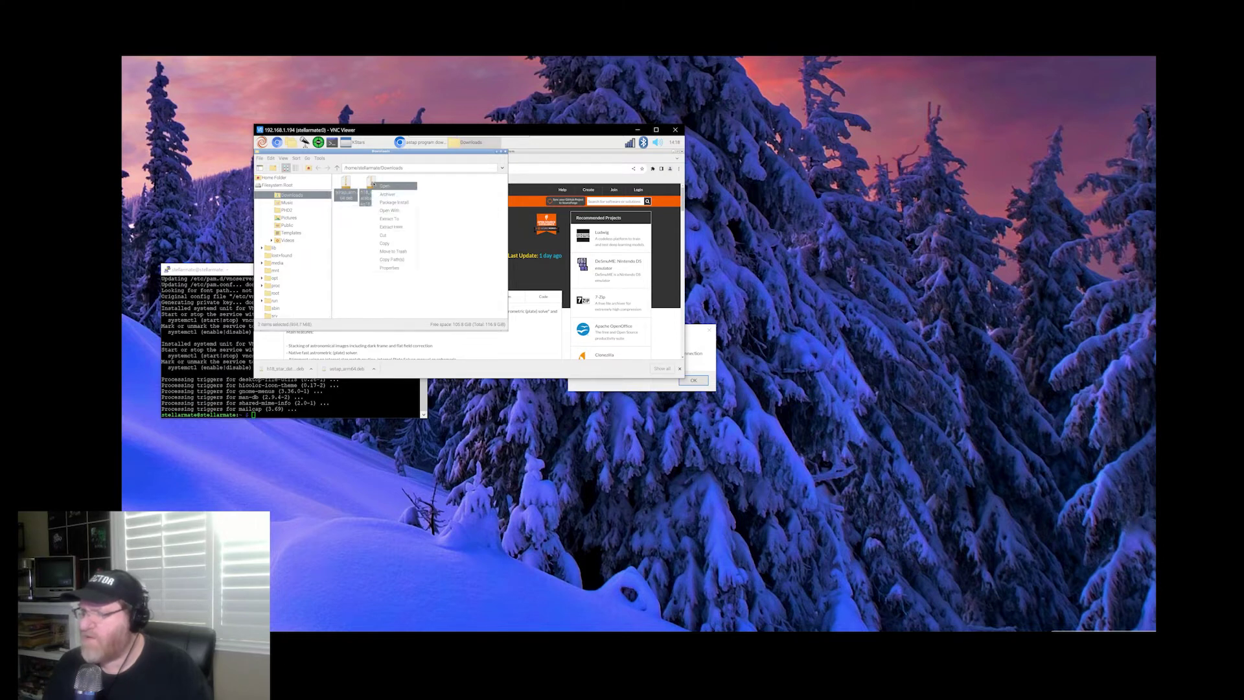
left_click(397, 250)
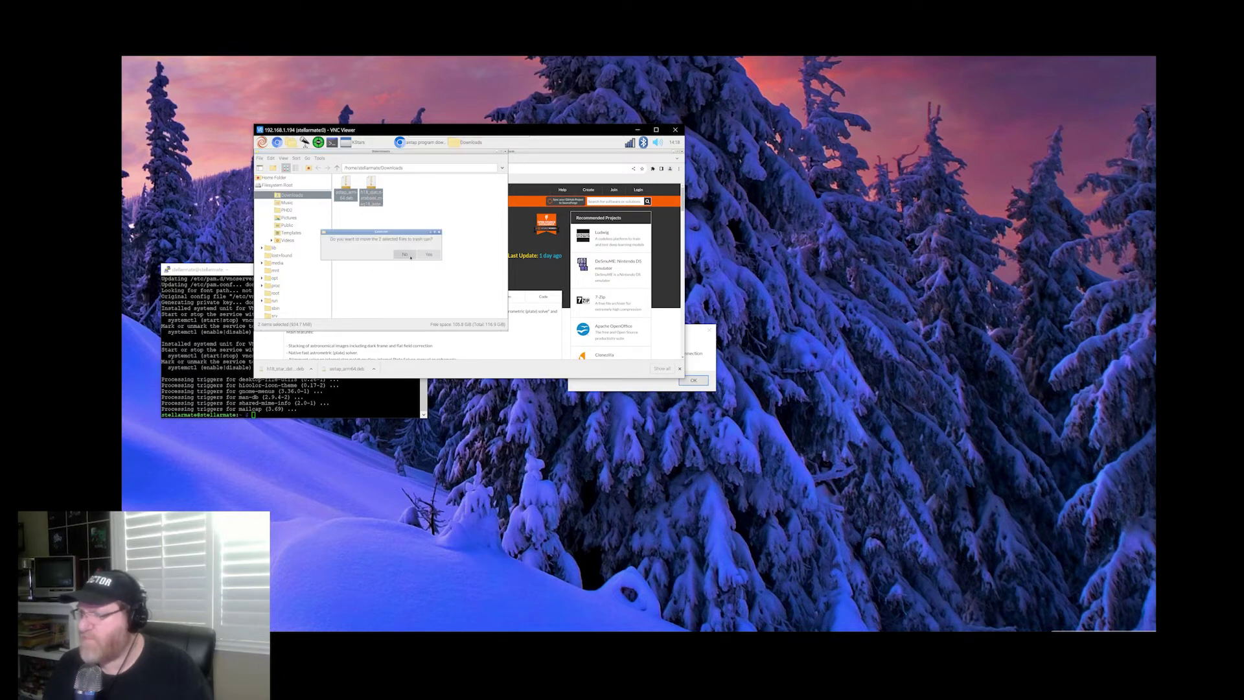
left_click(434, 256)
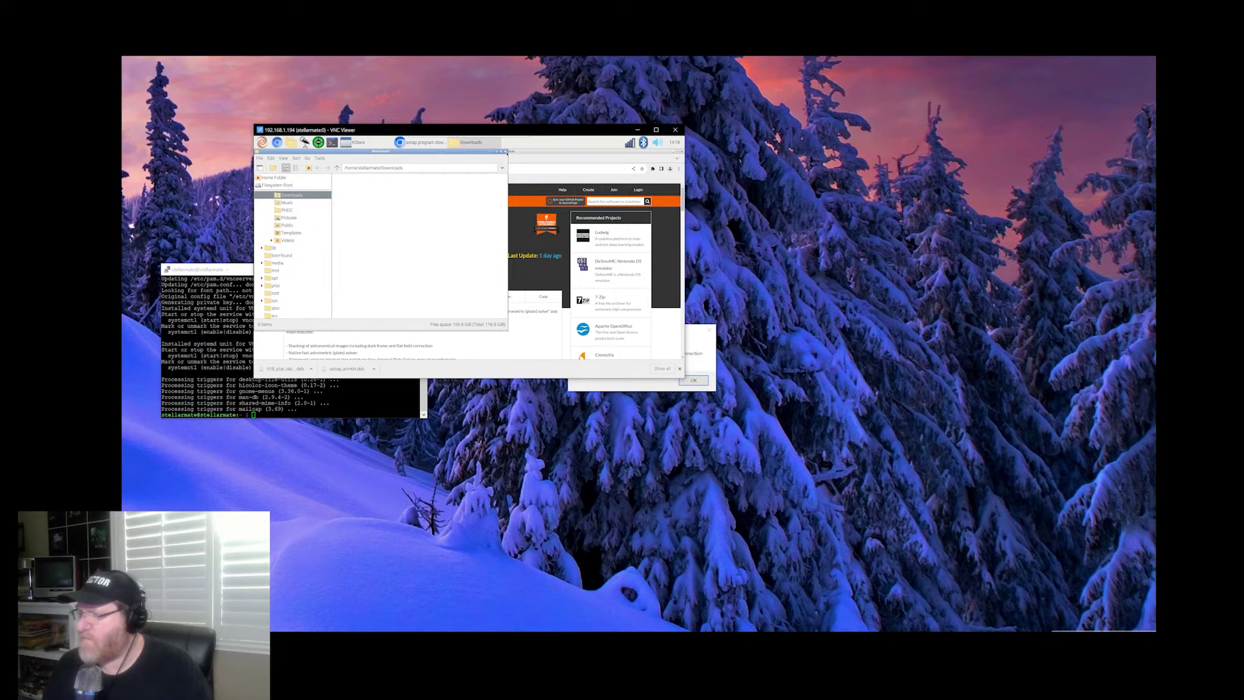
left_click(505, 152)
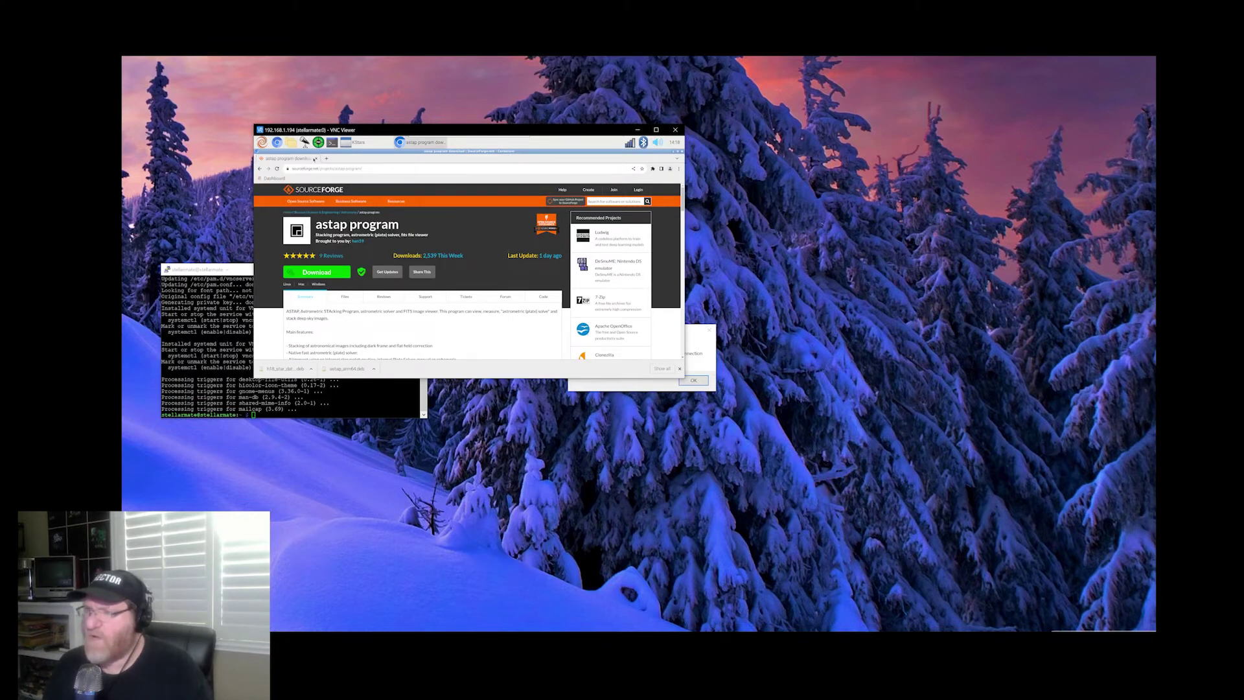
- Close Chromium and the KStars sky map to reveal the StellarMate desktop
left_click(316, 158)
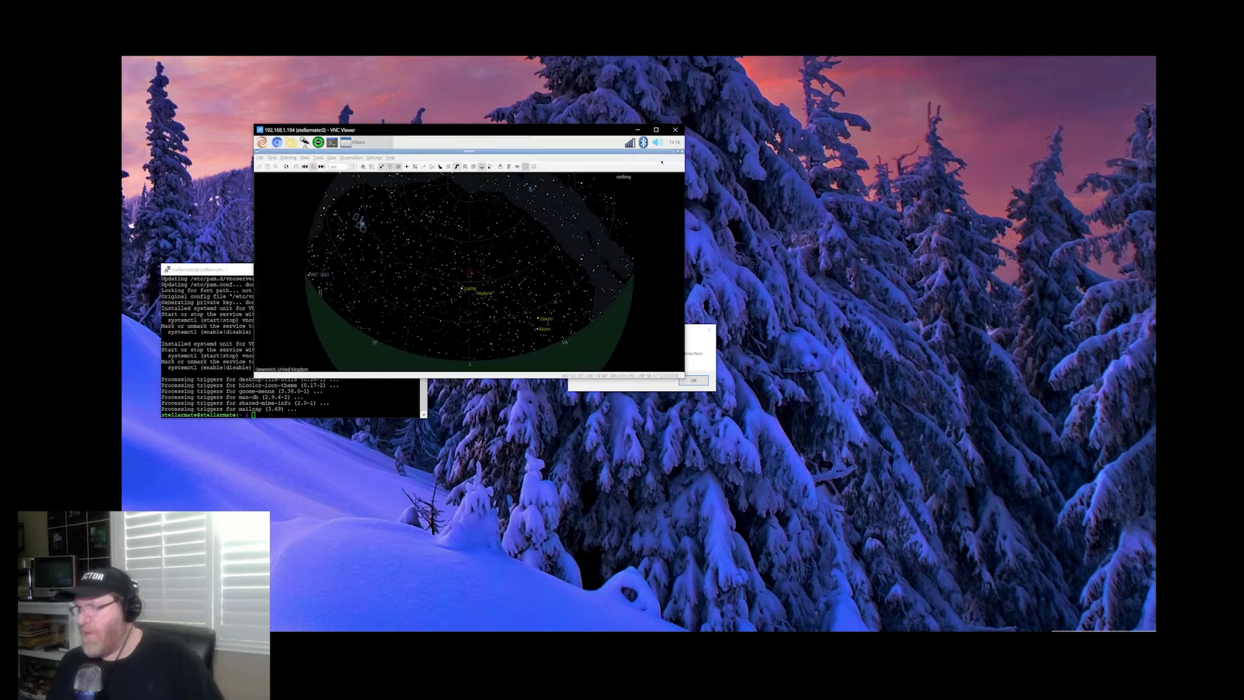
left_click(681, 151)
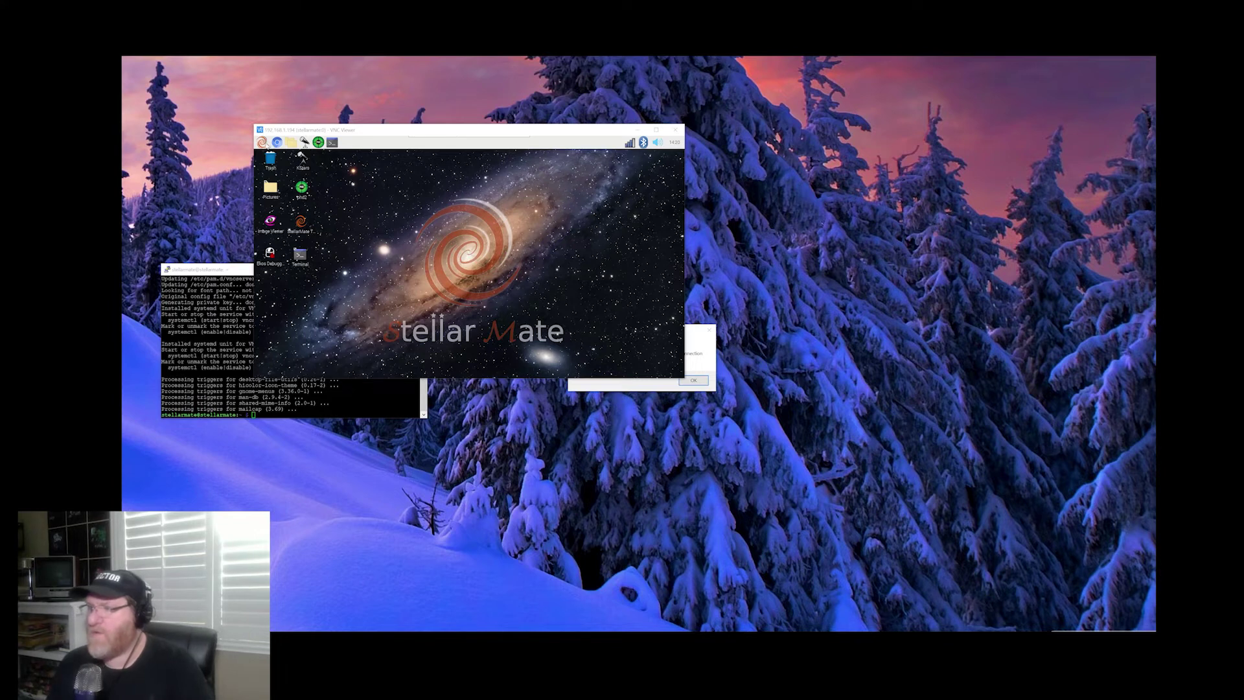
- Download StellarMate64_Scripts.zip from the pasted MountWizzard4 GitHub link and show it in Downloads
left_click(278, 147)
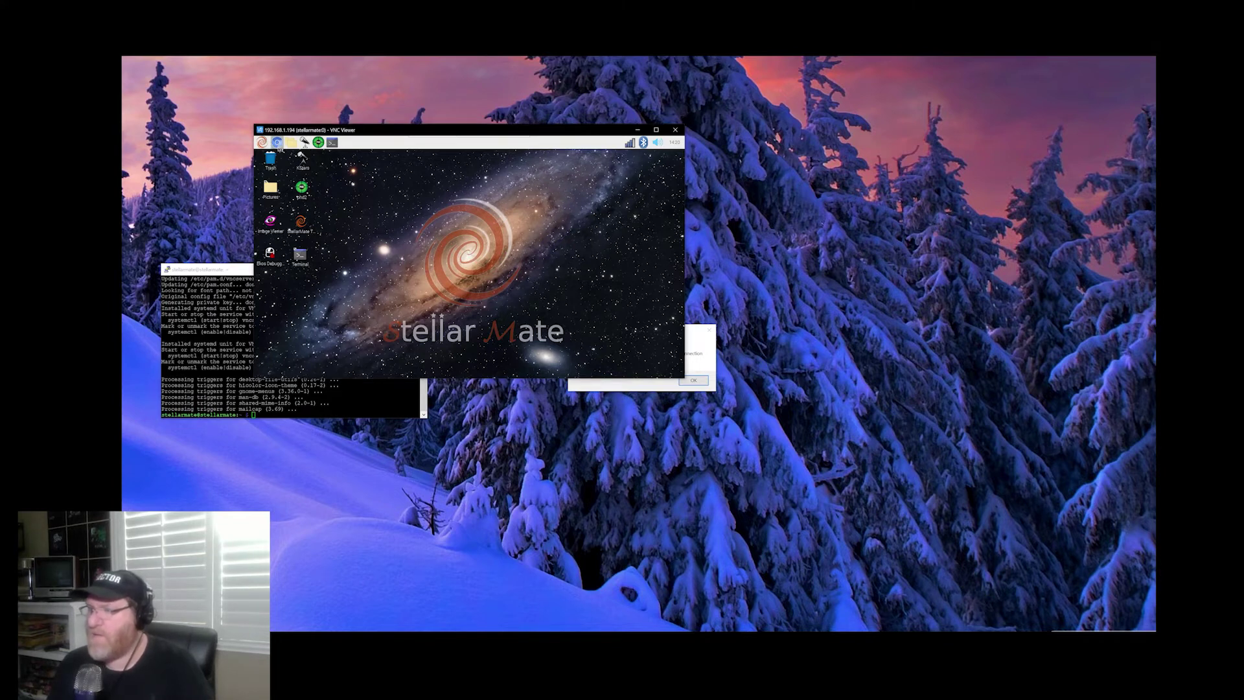
left_click(277, 143)
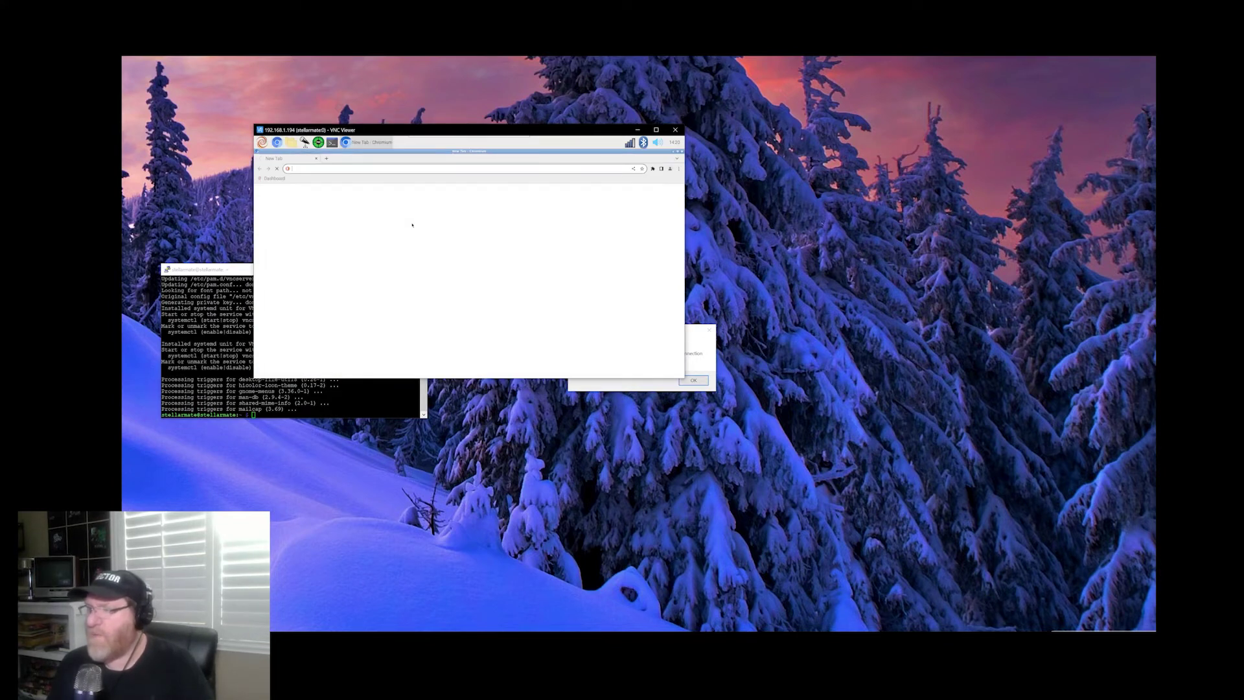
right_click(356, 170)
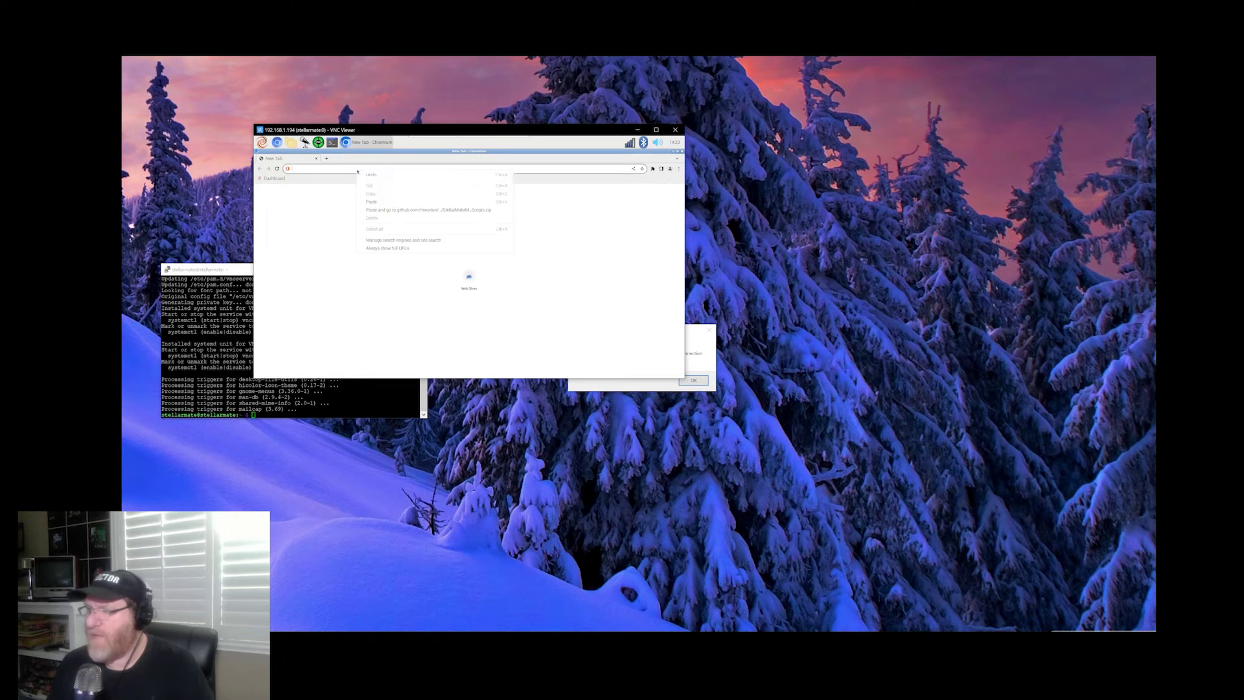
left_click(399, 210)
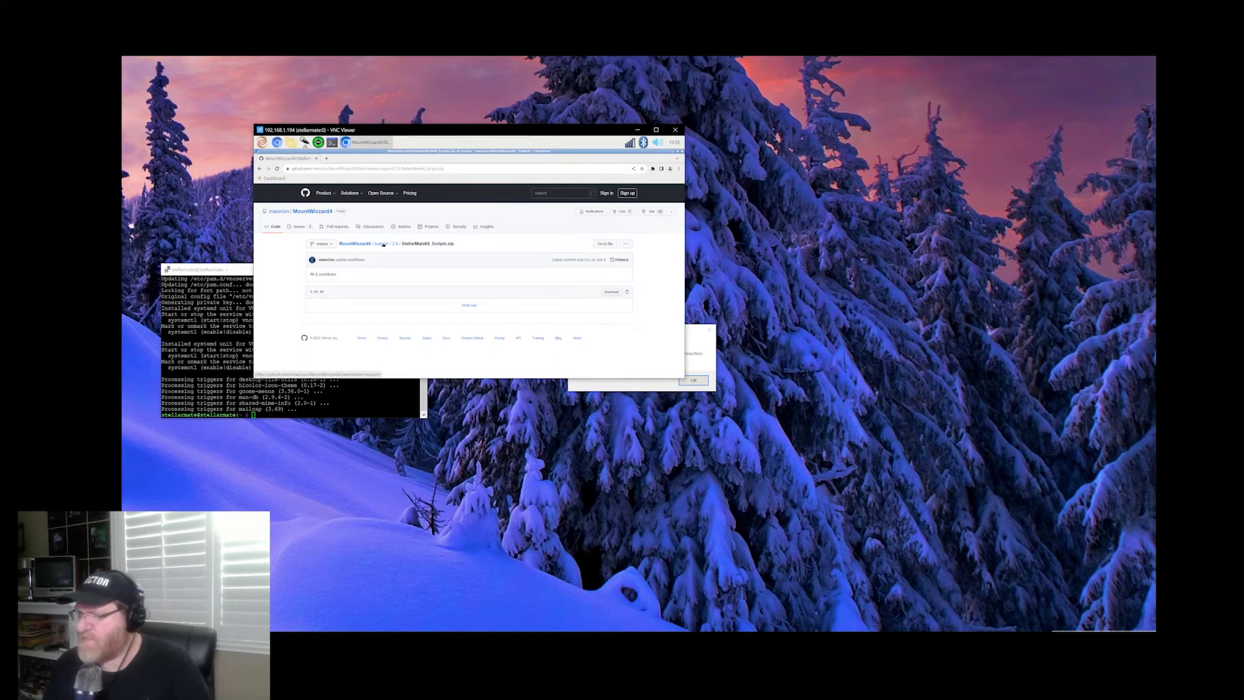
left_click(611, 292)
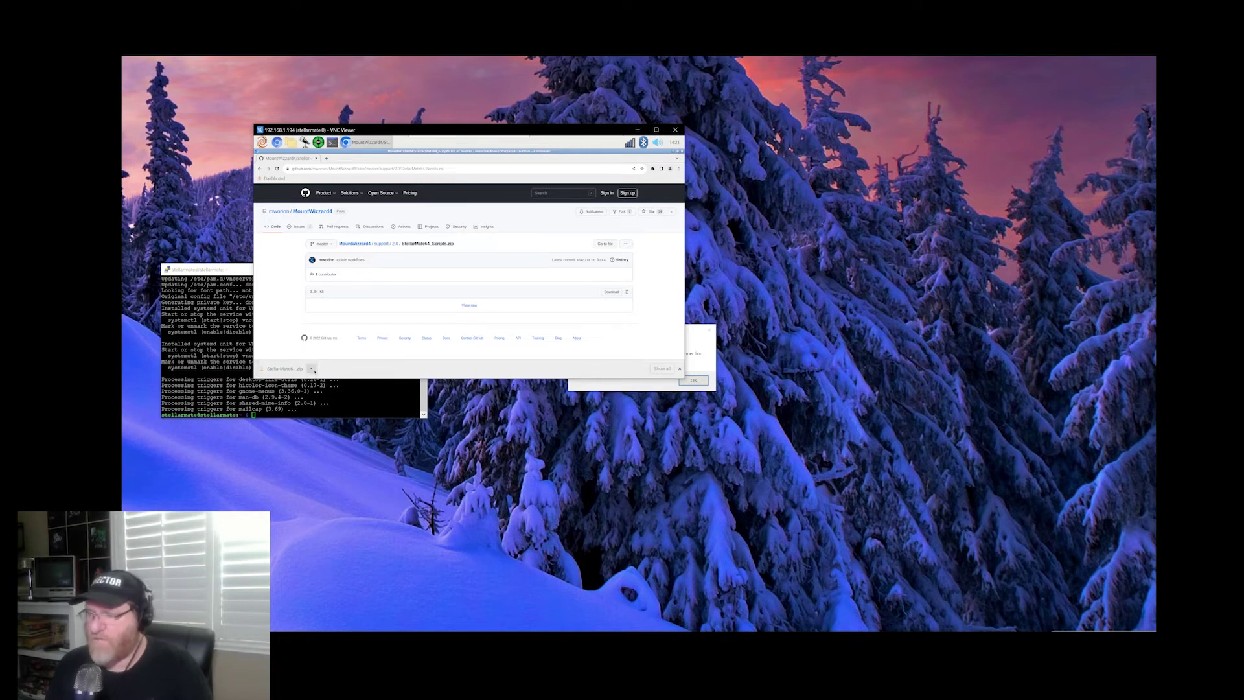
left_click(311, 369)
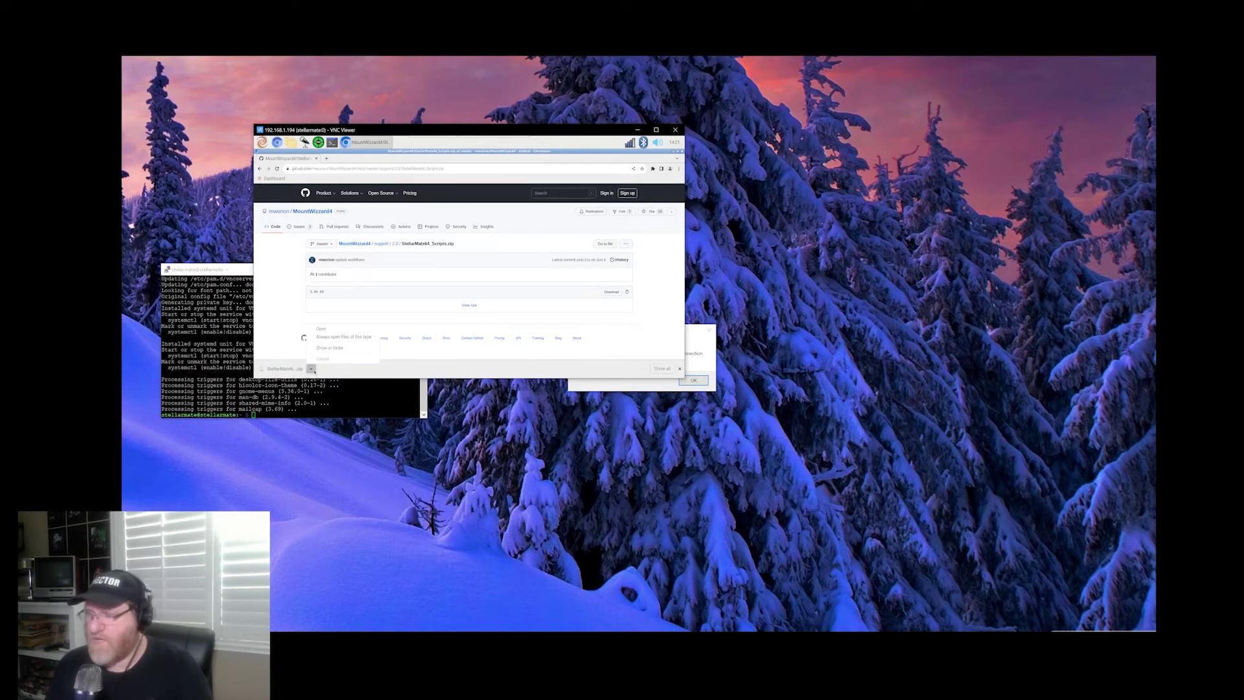
left_click(343, 349)
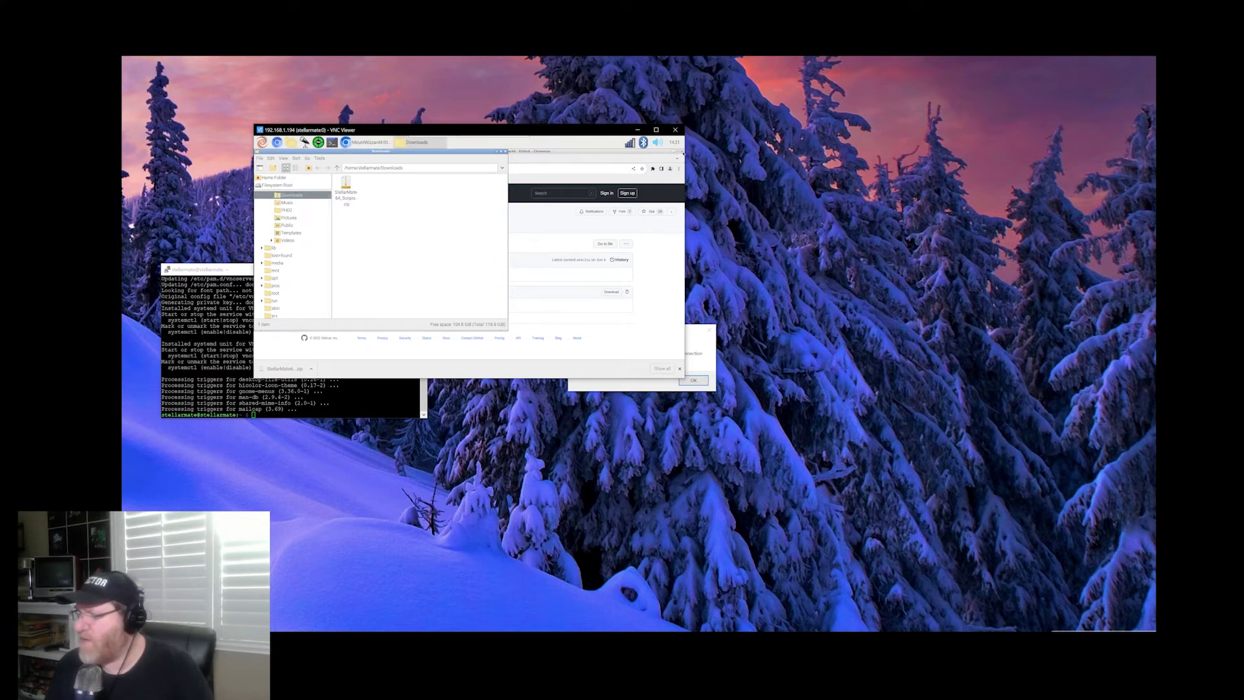
- Close Chromium and move the file manager window aside
left_click(683, 153)
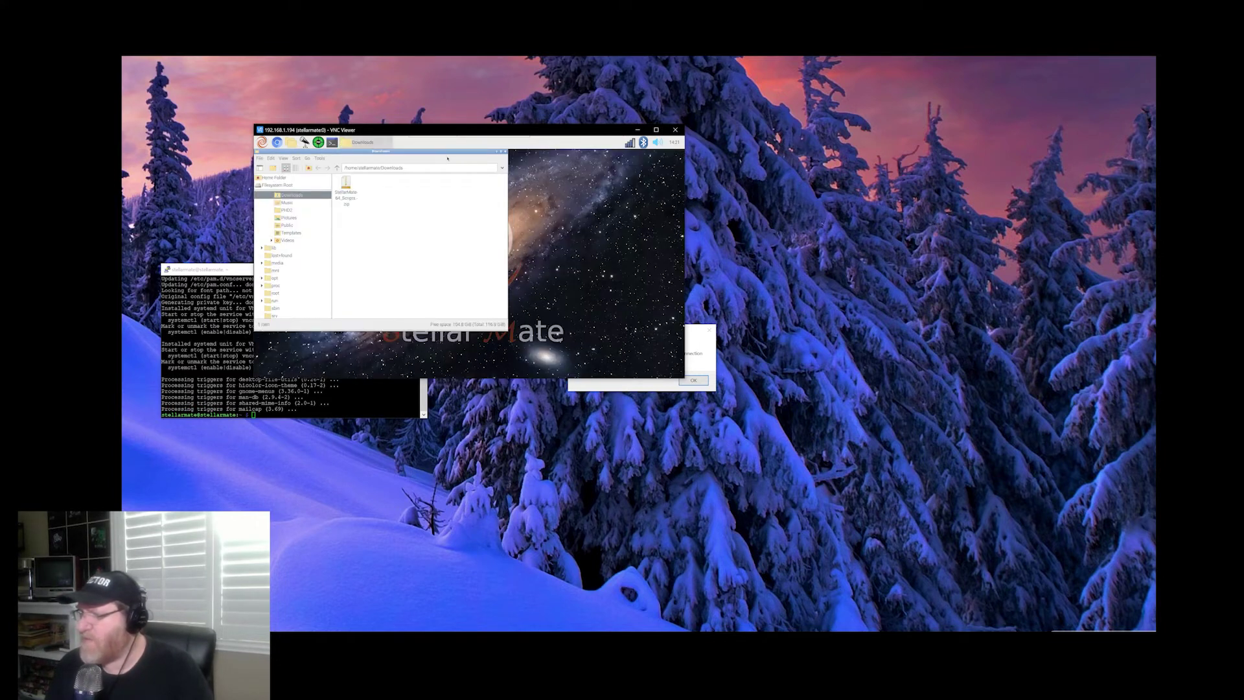
left_click_drag(427, 154, 506, 180)
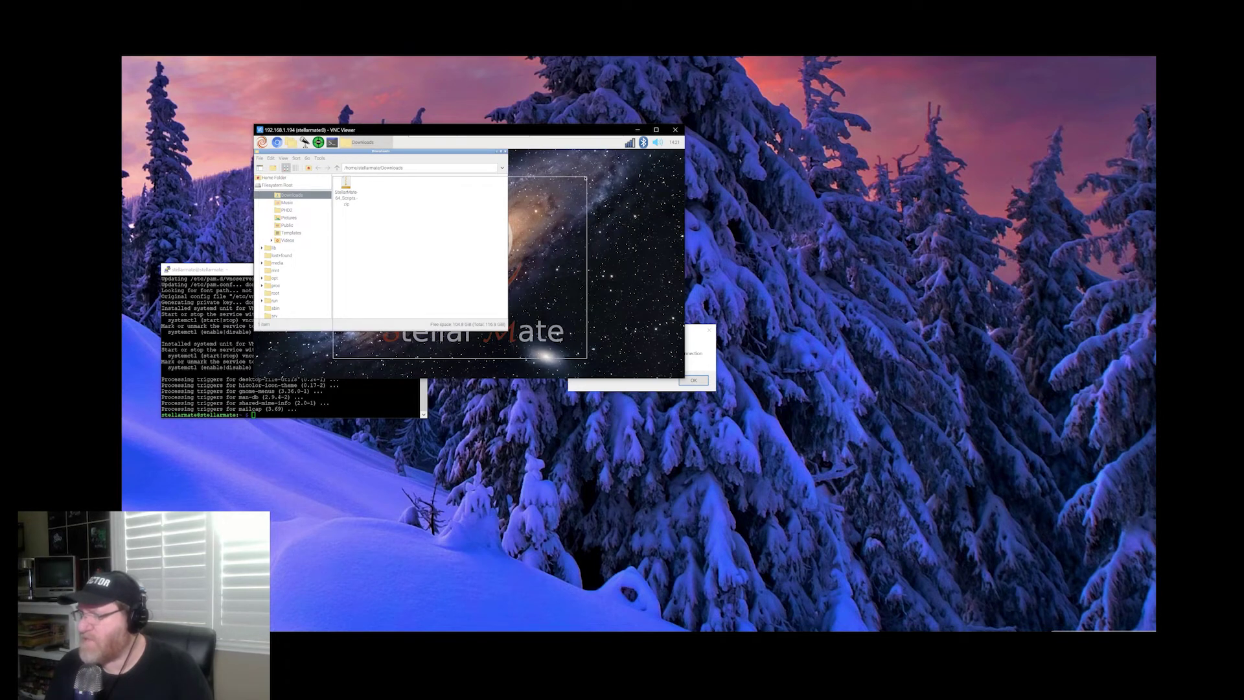
left_click_drag(600, 165, 623, 162)
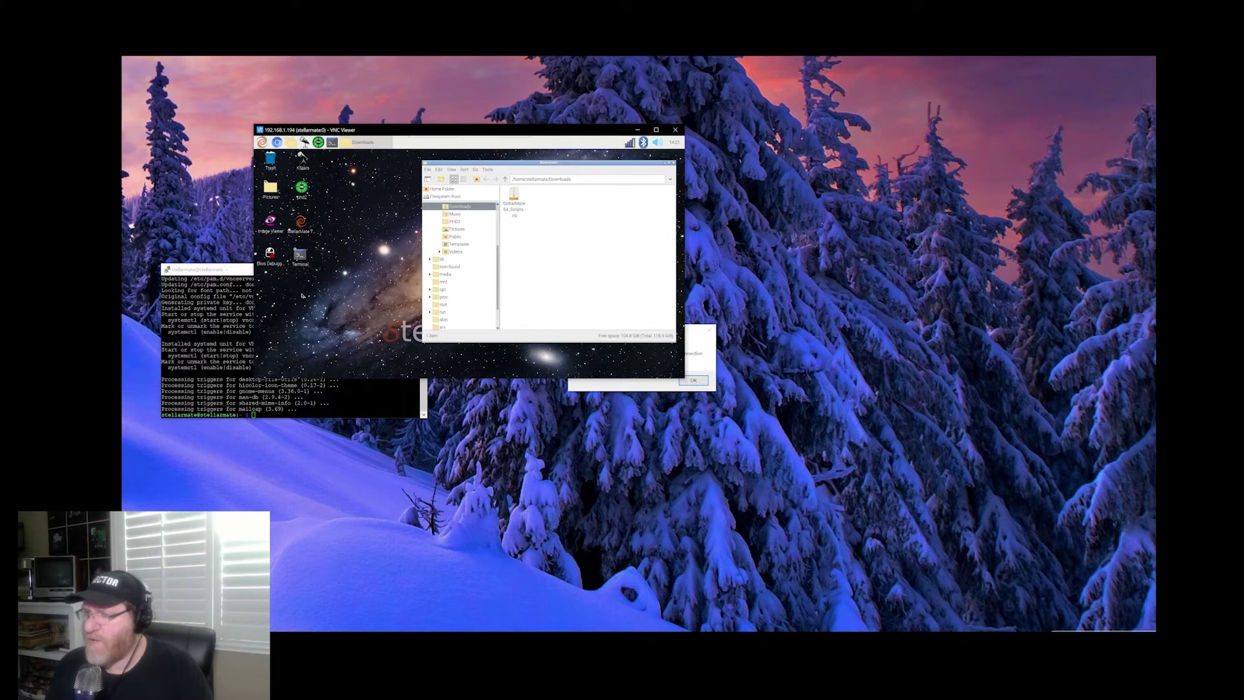
- Create a new desktop folder named workdir
right_click(303, 294)
left_click(319, 297)
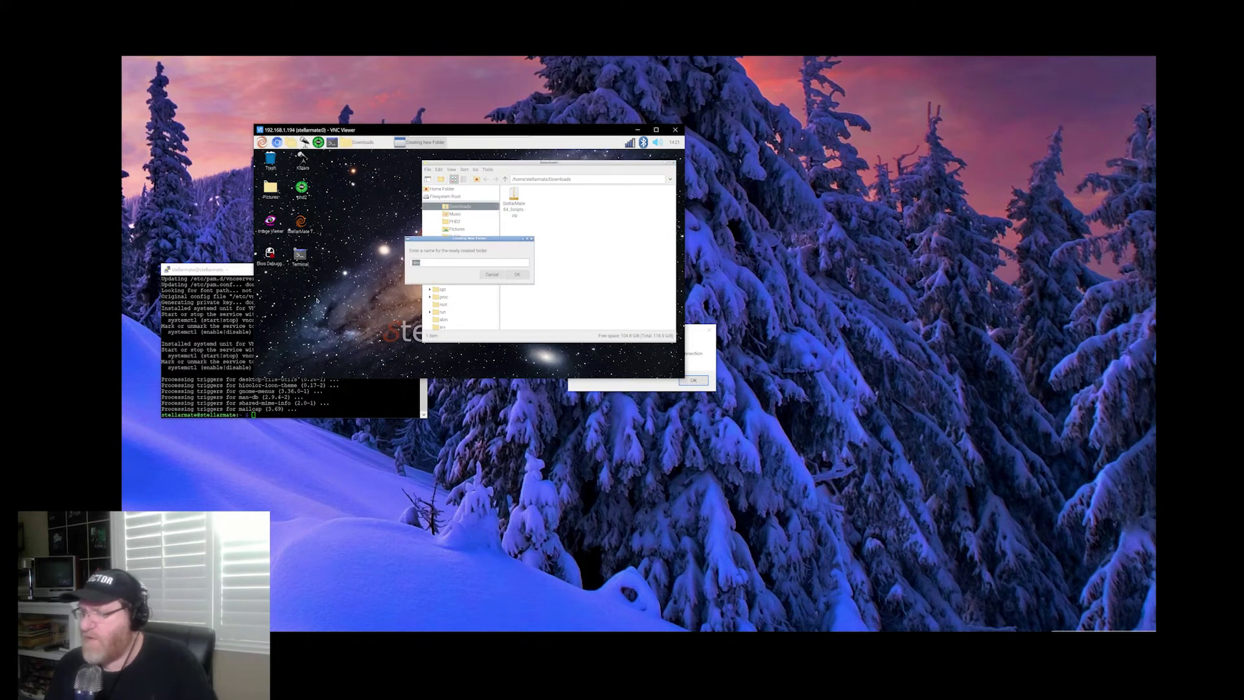
type("workdir")
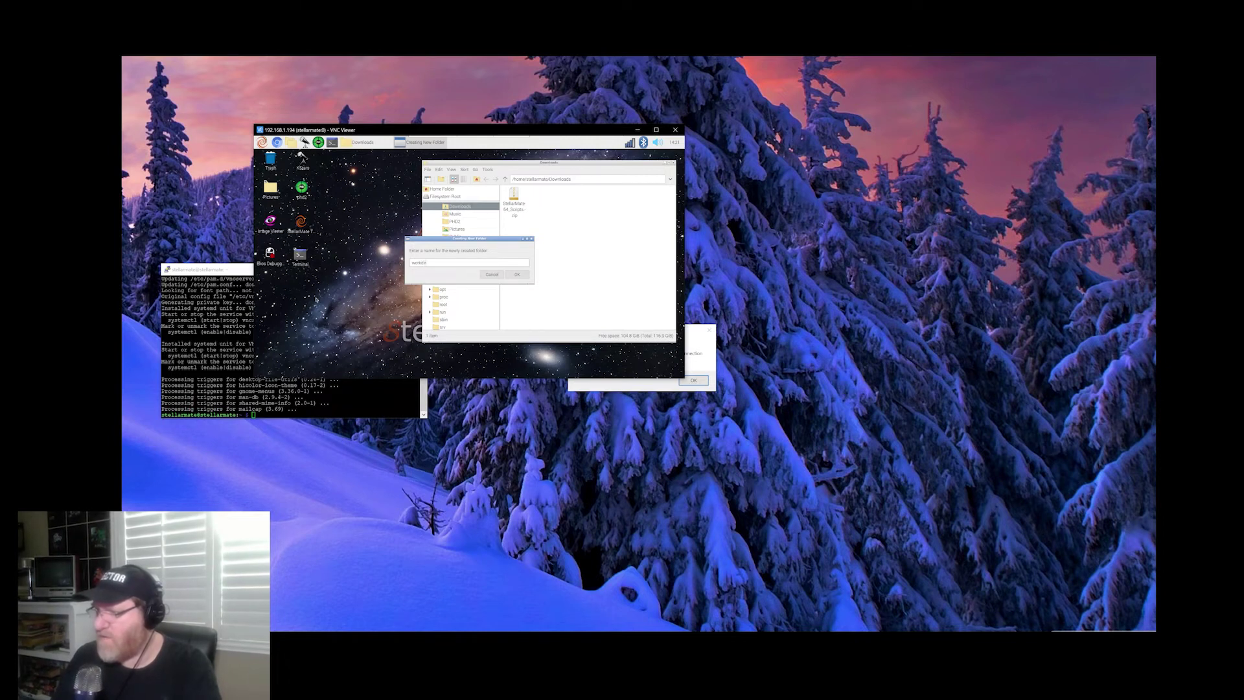
key("Return")
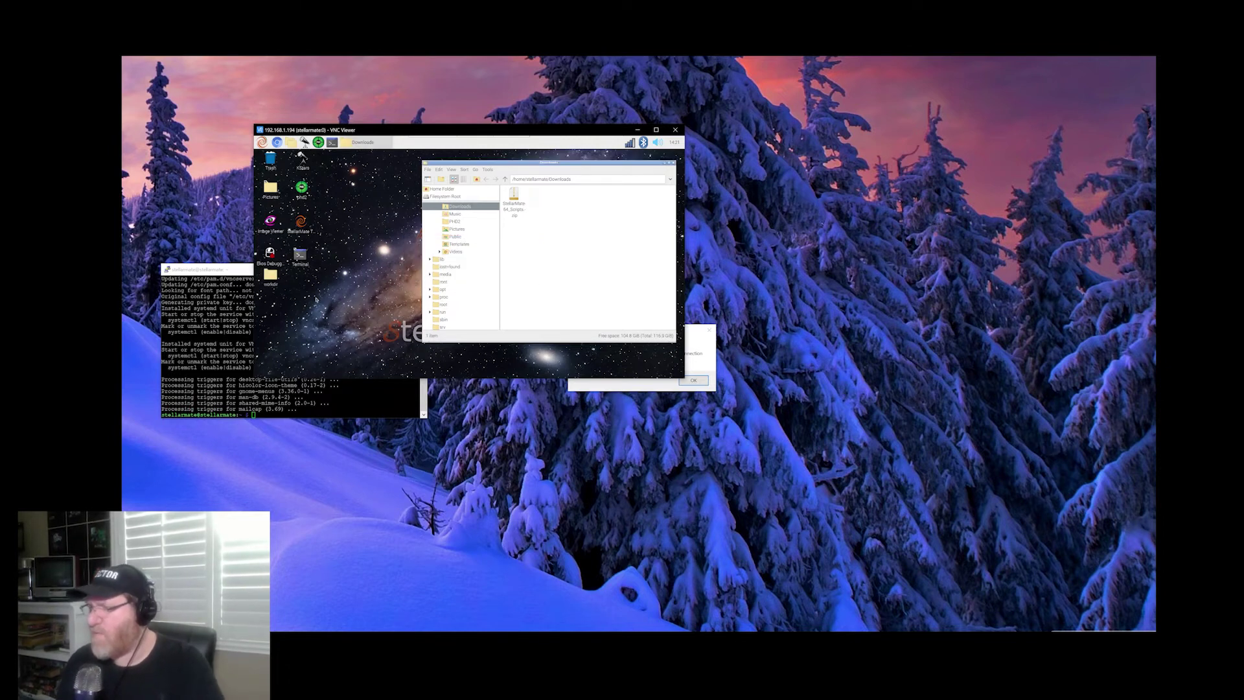
- Open workdir and extract StellarMate64_Scripts.zip in Downloads
double_click(278, 282)
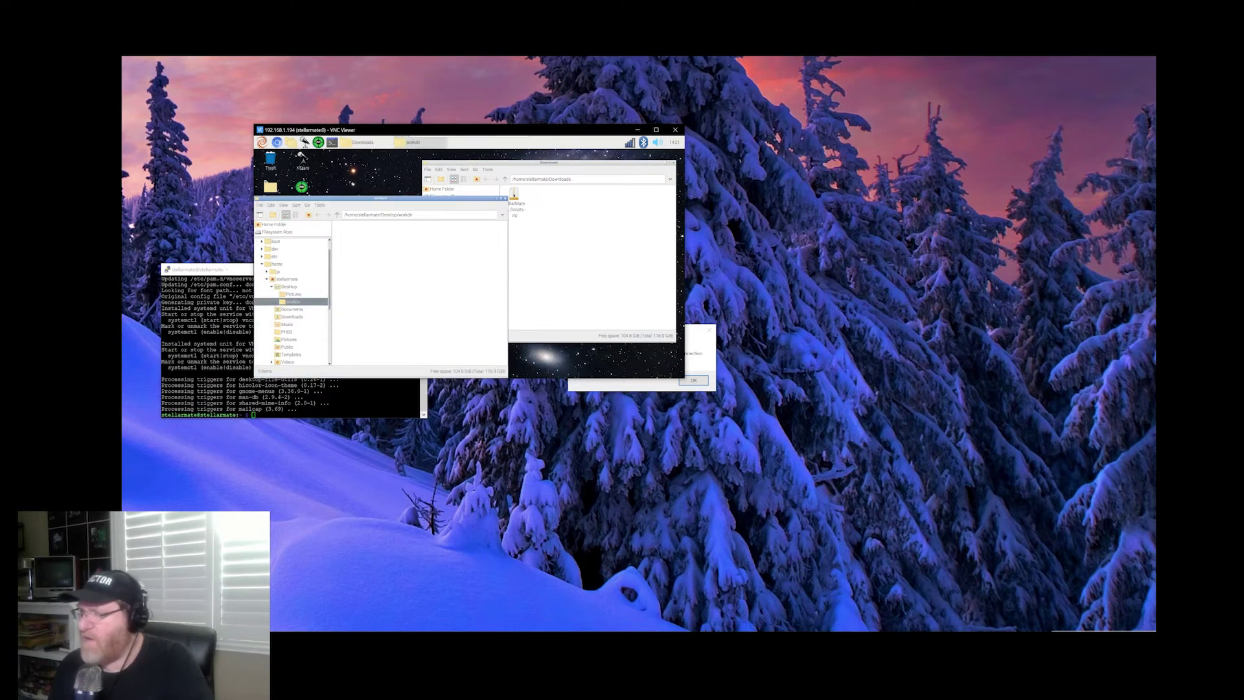
left_click(514, 195)
right_click(514, 196)
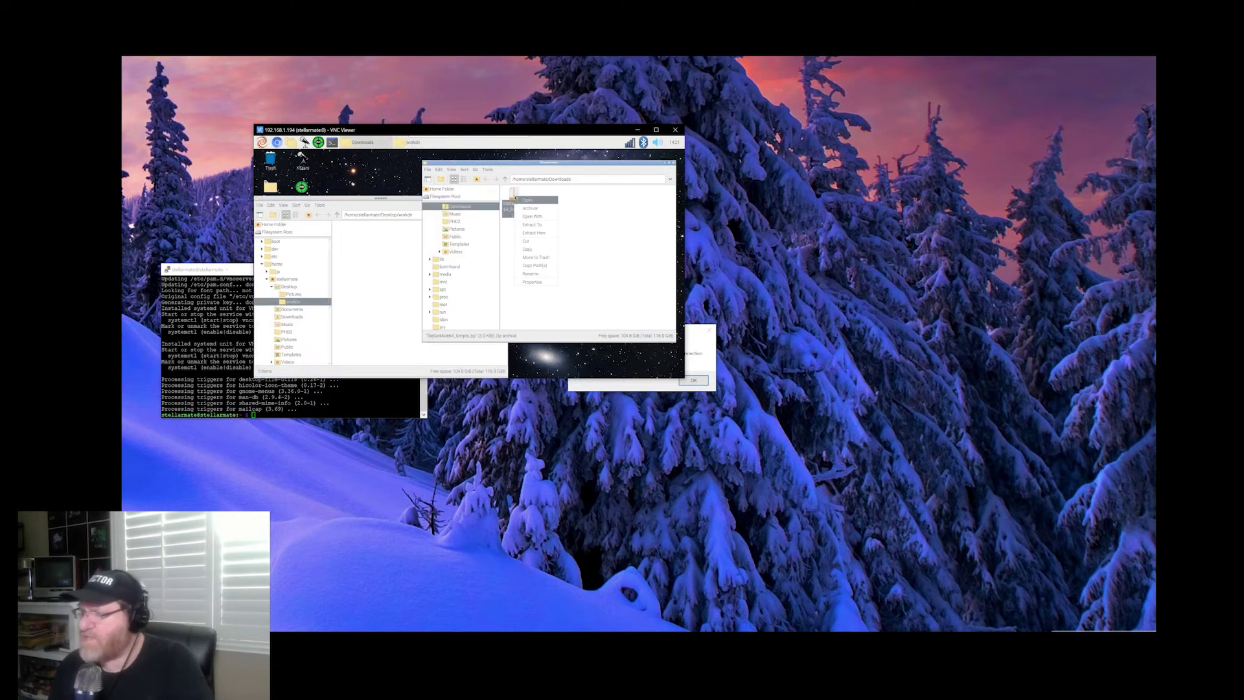
left_click(535, 233)
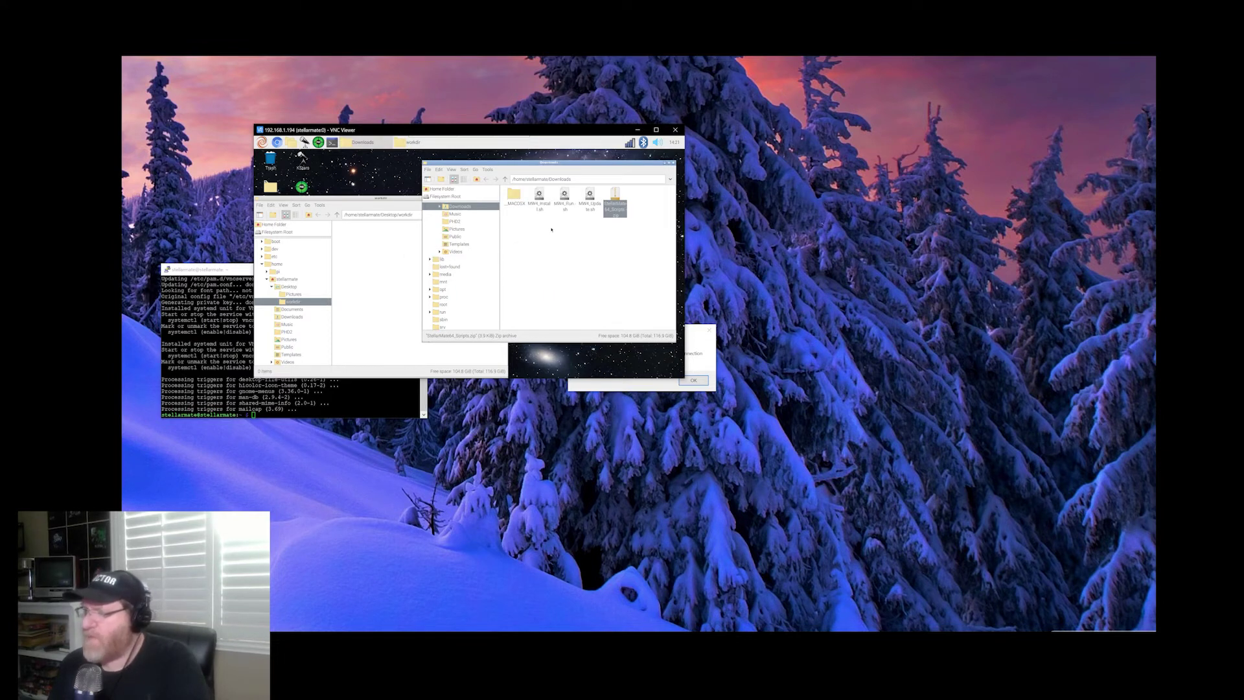
- Move the three MW4 shell scripts into workdir
left_click(550, 233)
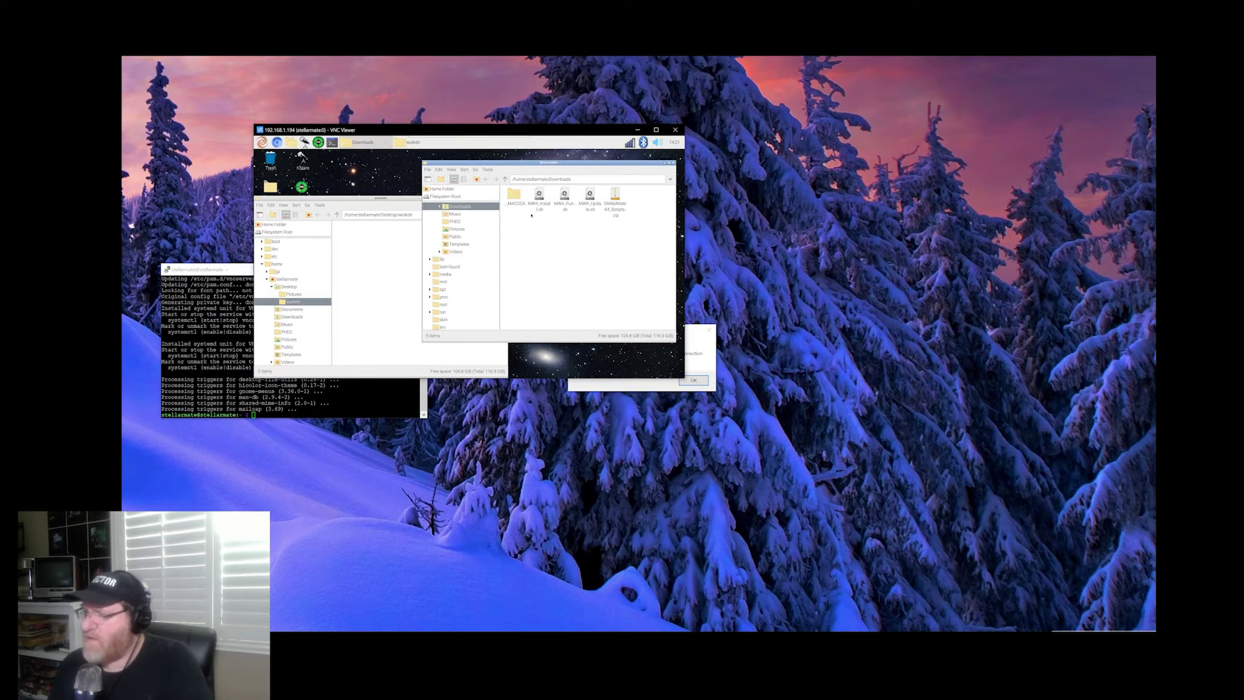
left_click_drag(531, 215, 373, 274)
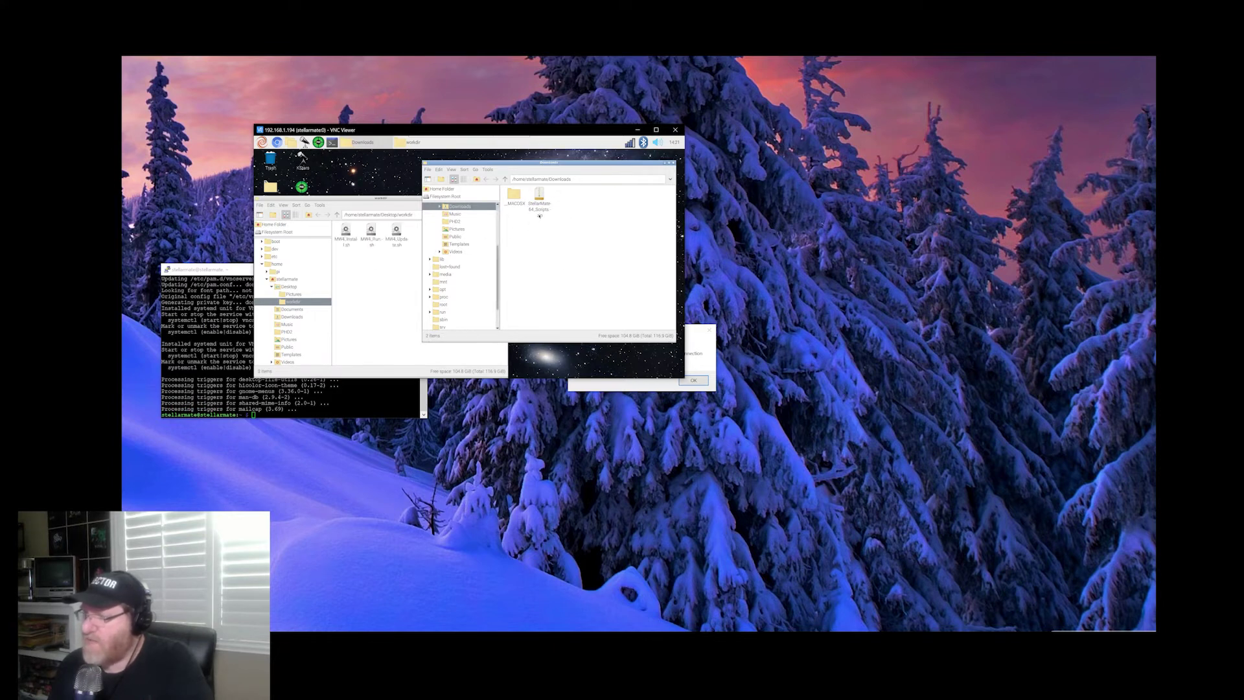
left_click(539, 194)
- Trash the zip file and the MACOSX folder, then close Downloads
right_click(539, 194)
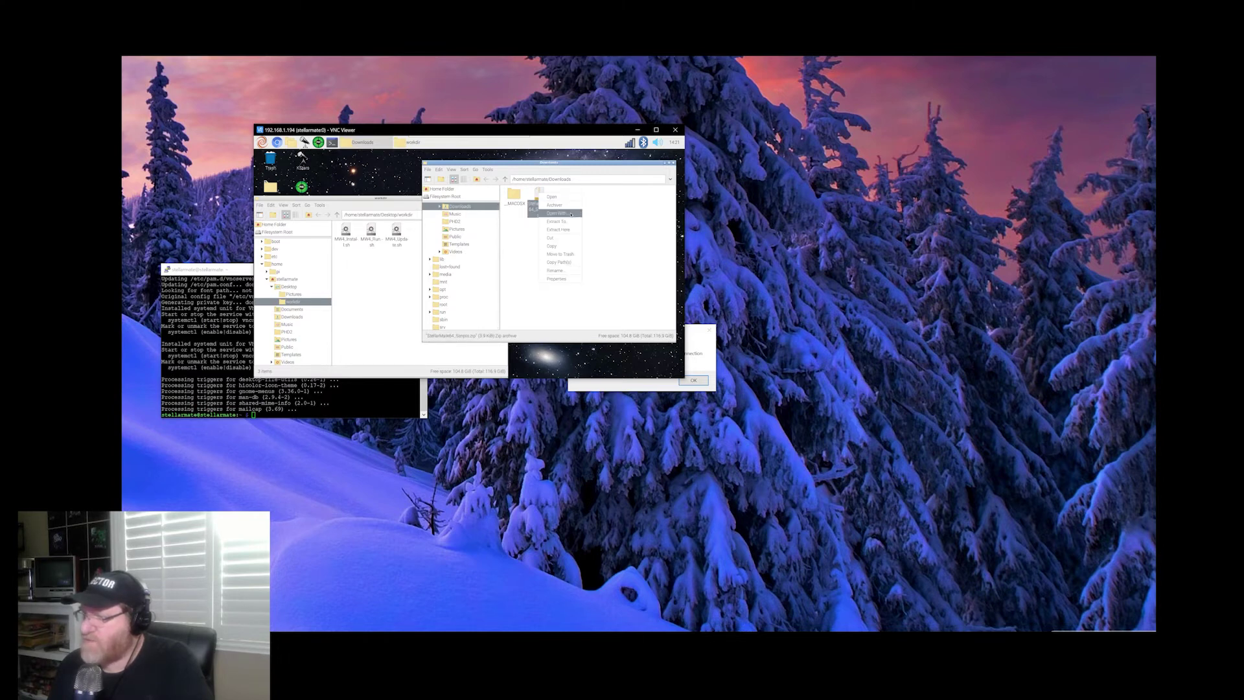
left_click(558, 253)
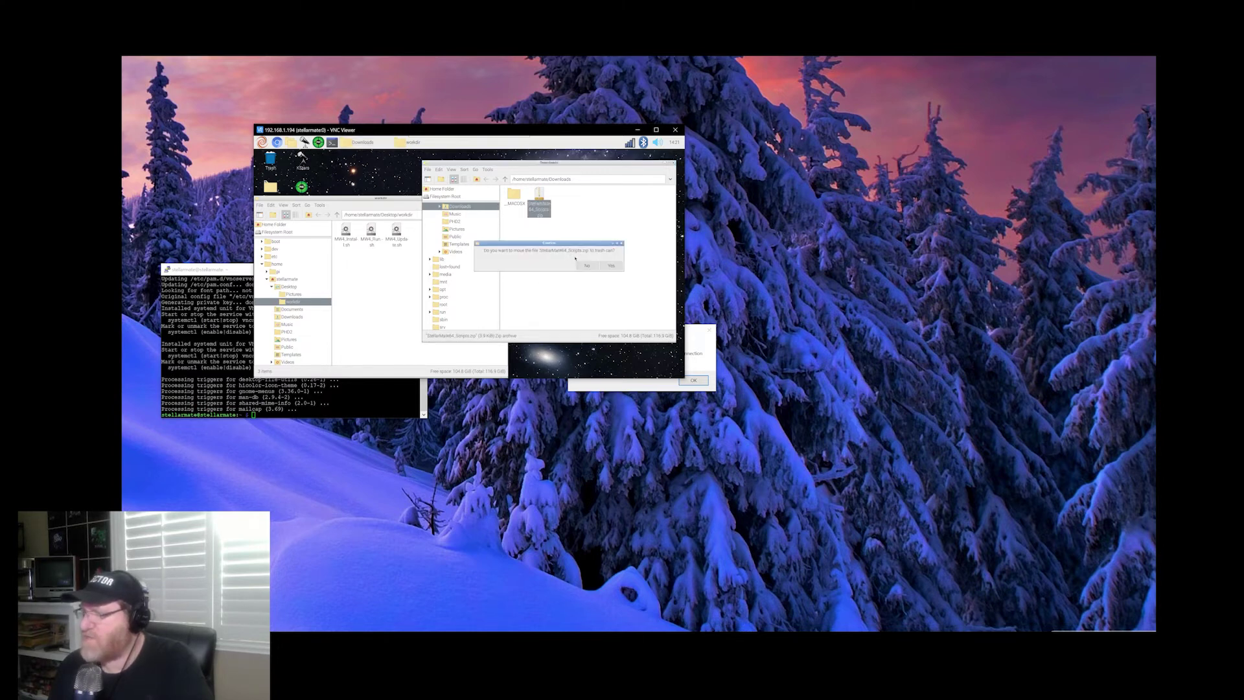
left_click(610, 265)
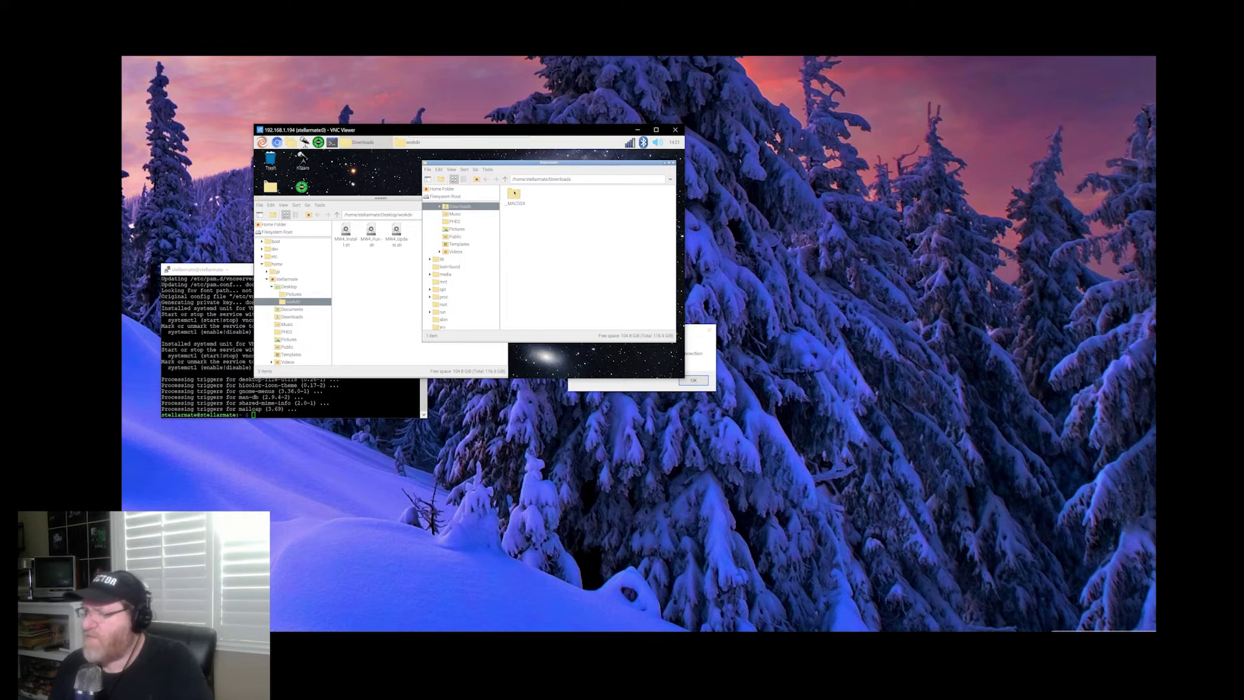
right_click(513, 194)
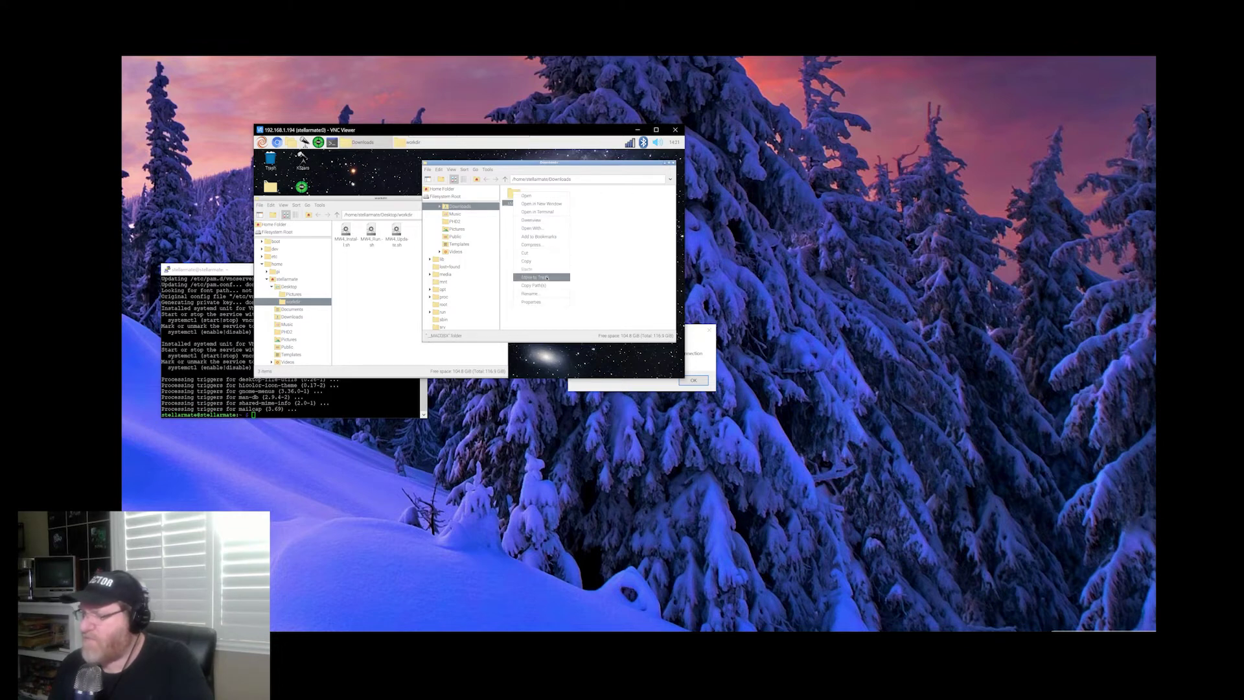
left_click(548, 278)
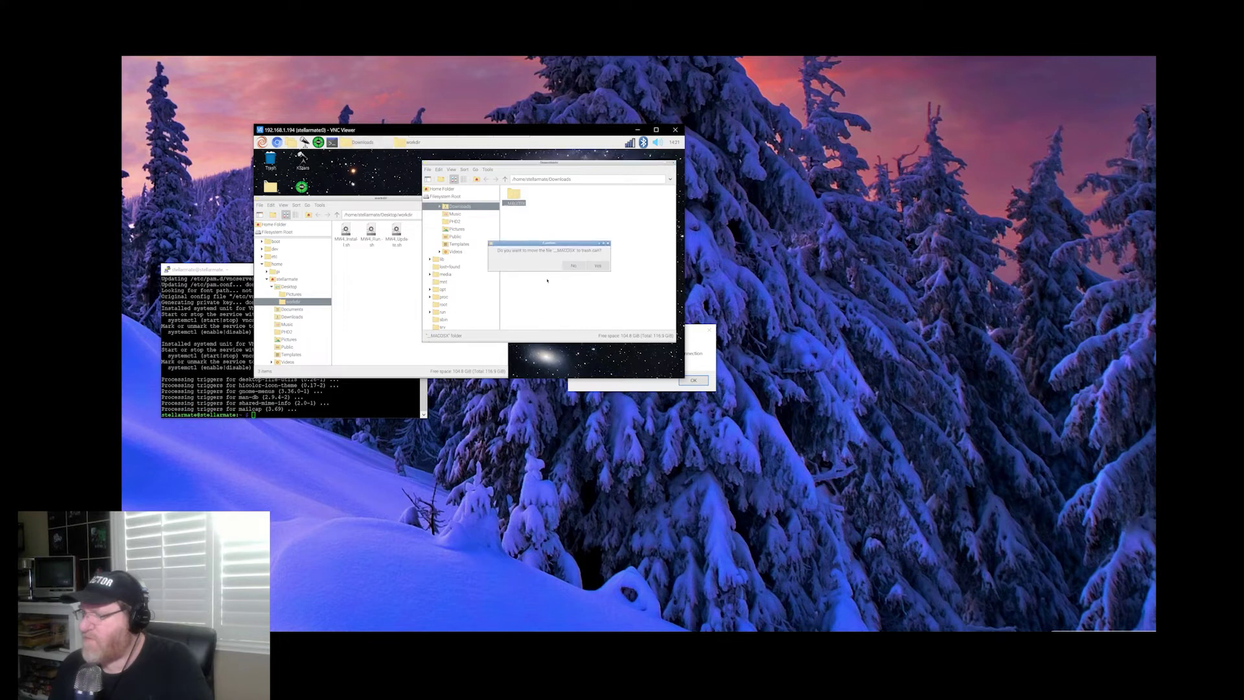
left_click(595, 266)
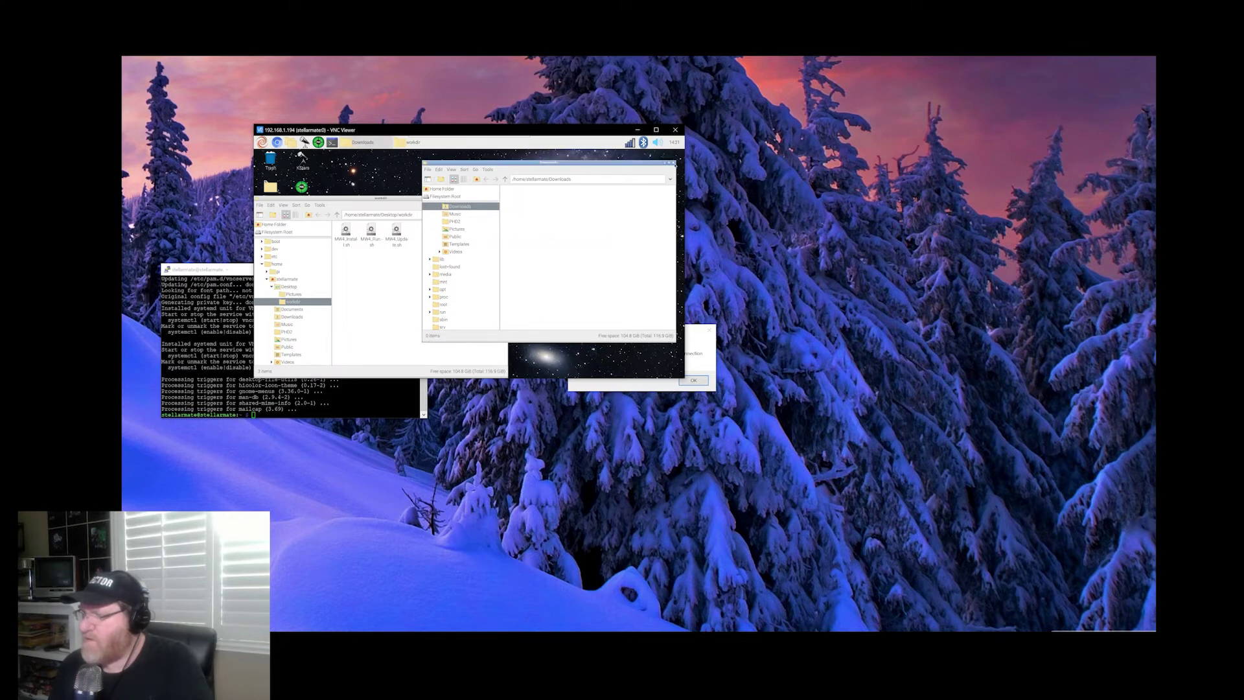
left_click(673, 163)
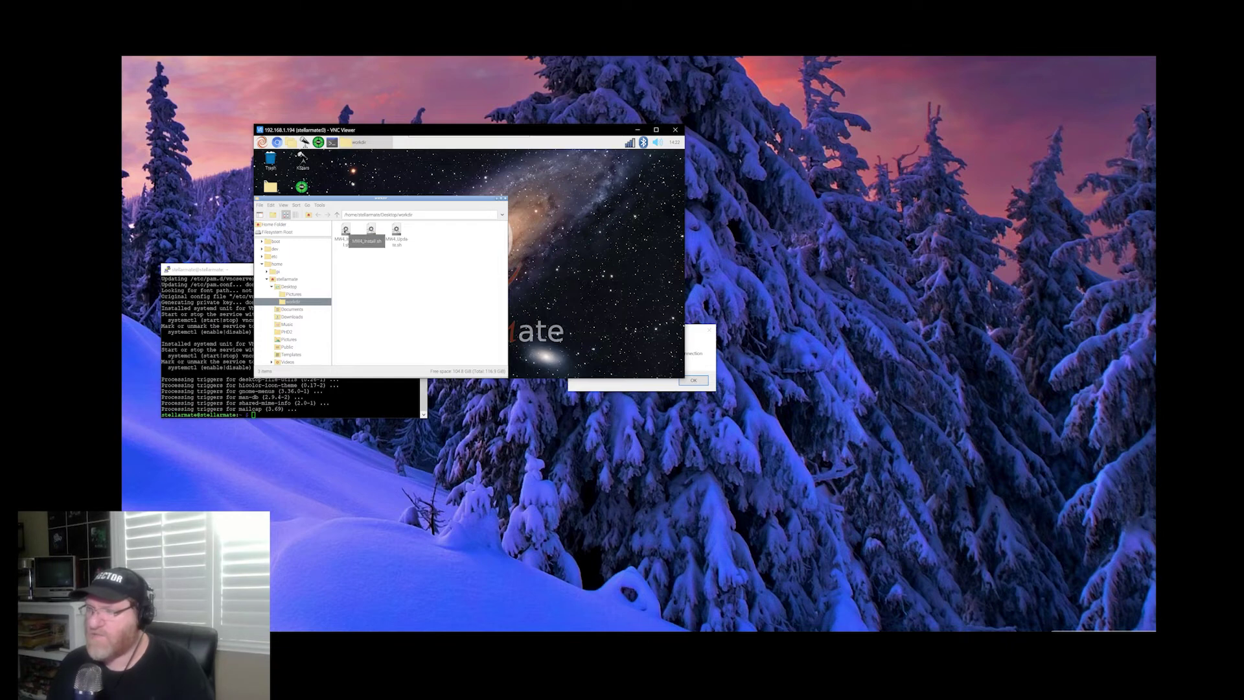
- Check install.log in workdir and run MW4_Run.sh to launch MountWizzard4
left_click(345, 230)
left_click(346, 235)
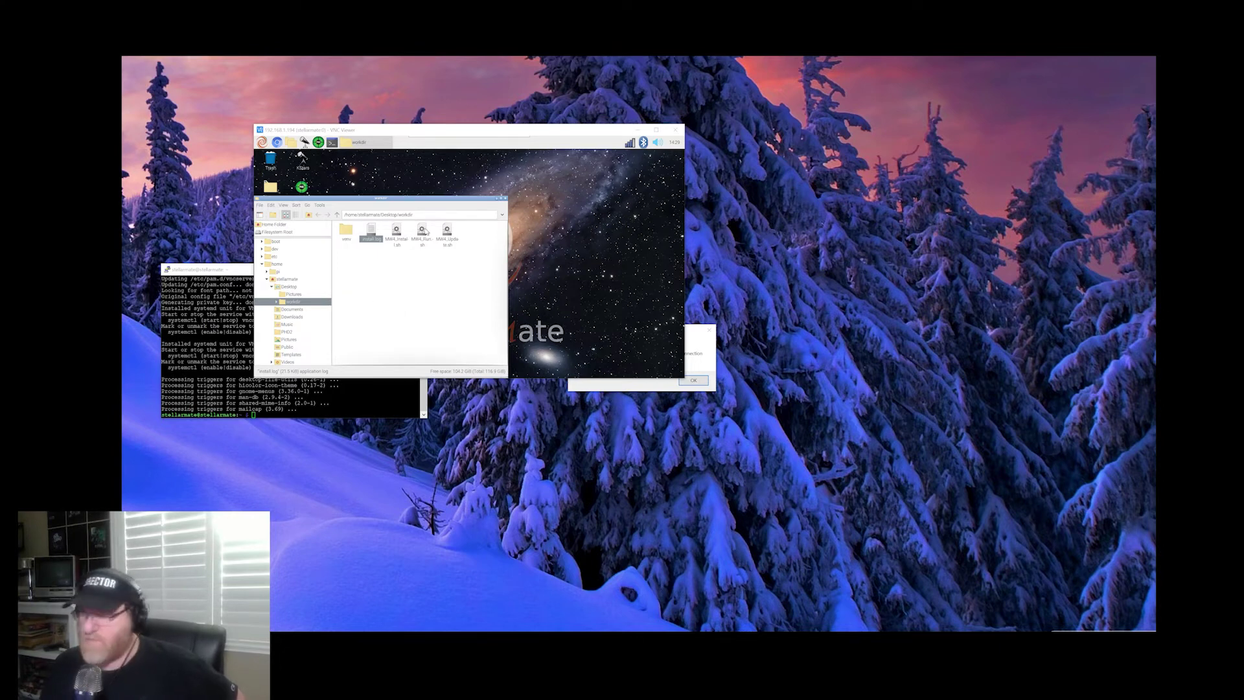
left_click(420, 232)
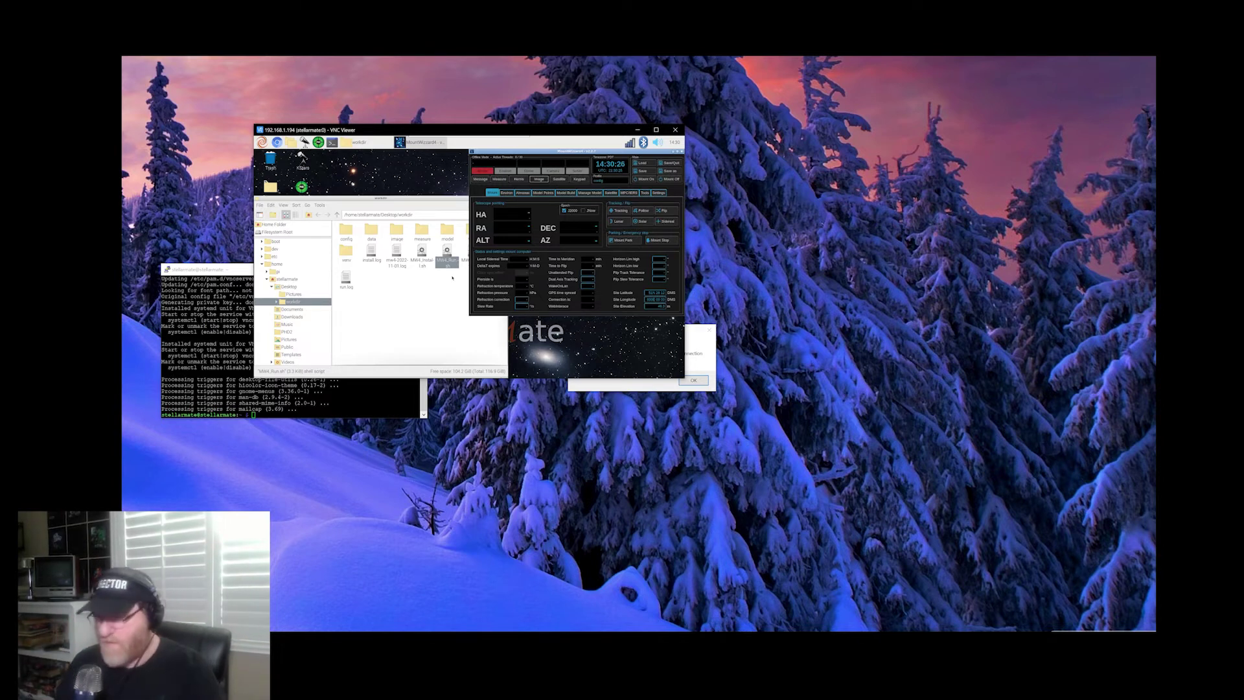
- Maximize the viewer, center MountWizzard4 and minimize the workdir window
left_click(656, 130)
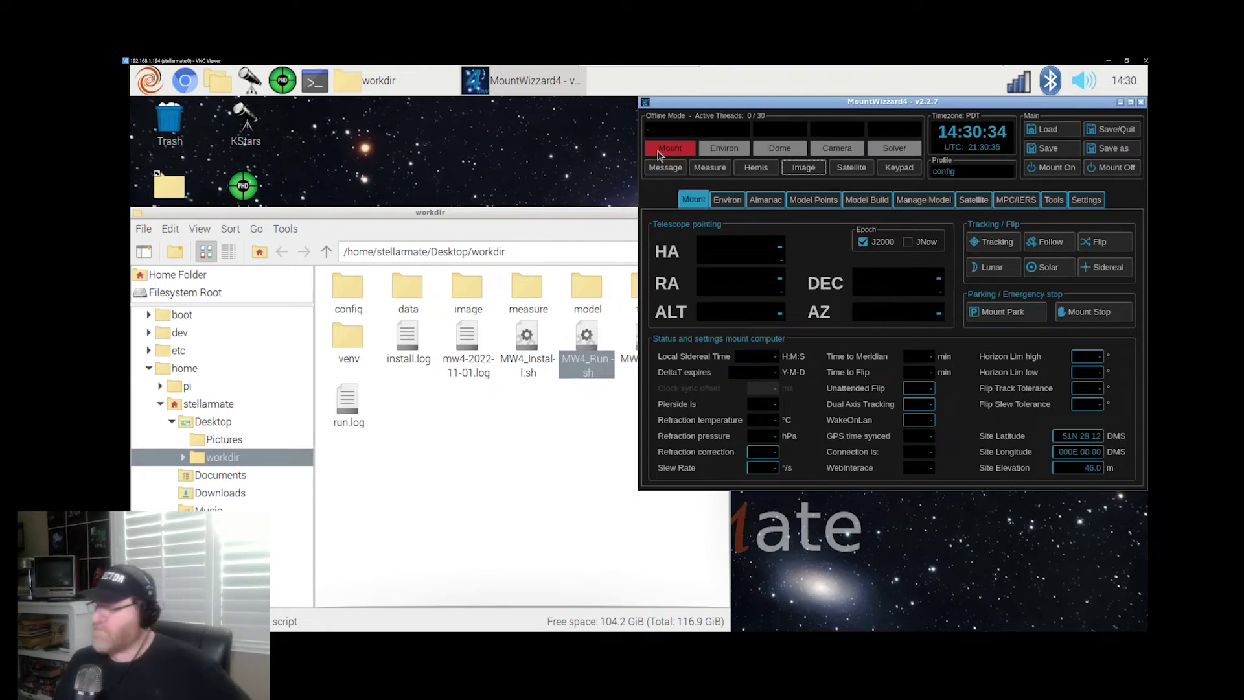
left_click_drag(887, 111, 578, 169)
left_click(260, 216)
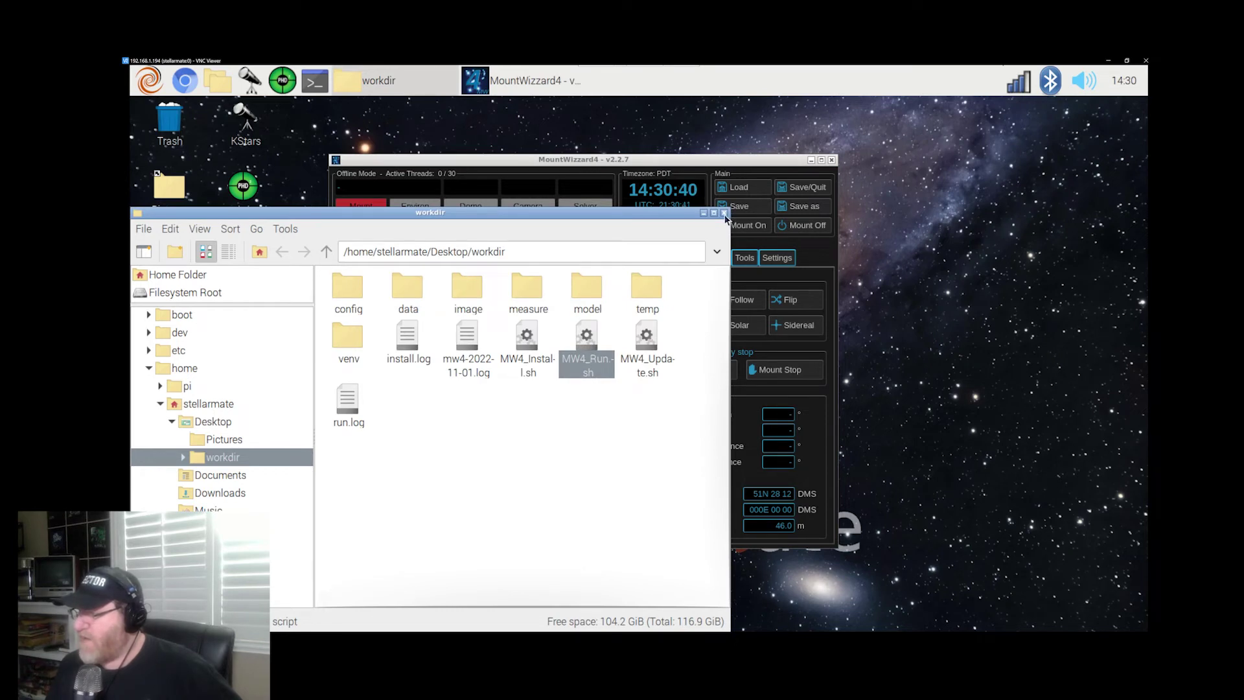
left_click(702, 213)
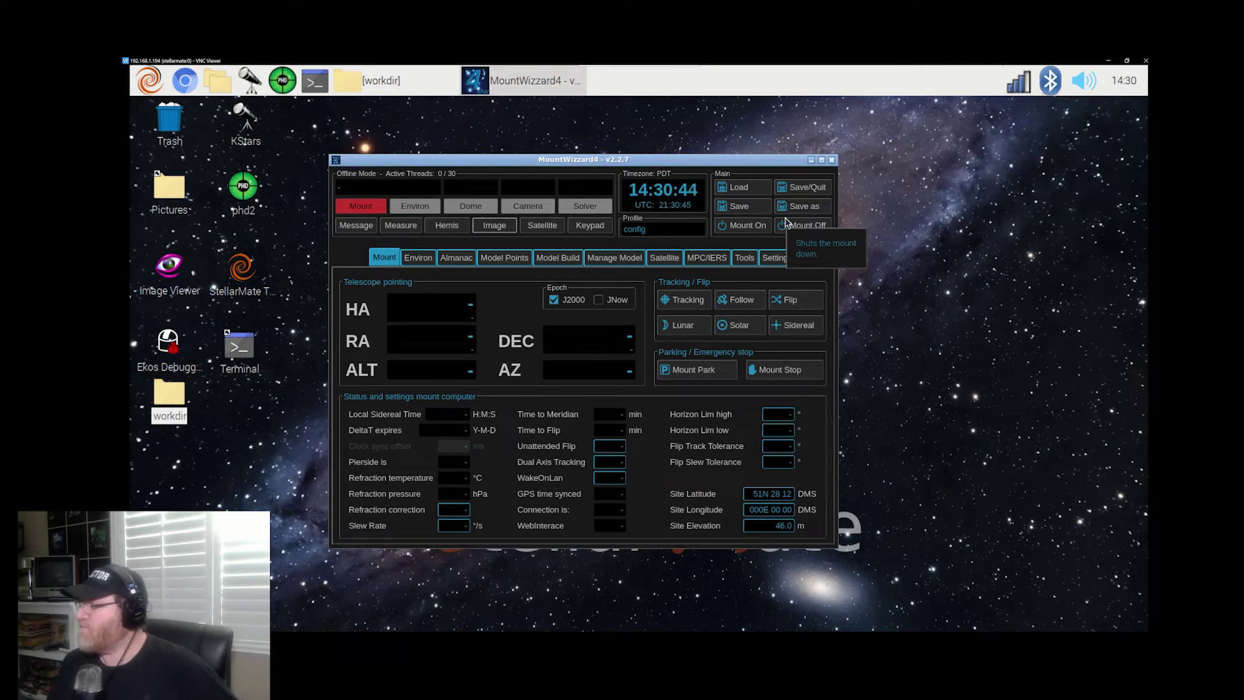
- Save the MountWizzard4 profile and quit the program
left_click(798, 188)
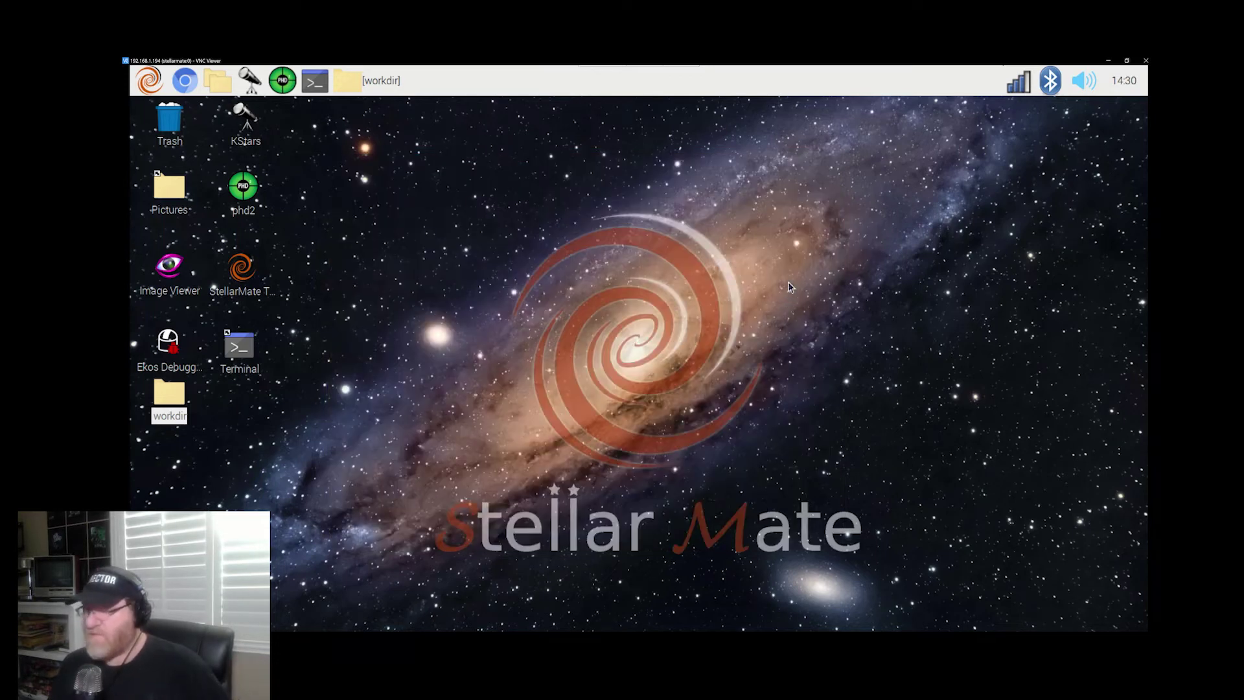
left_click(355, 83)
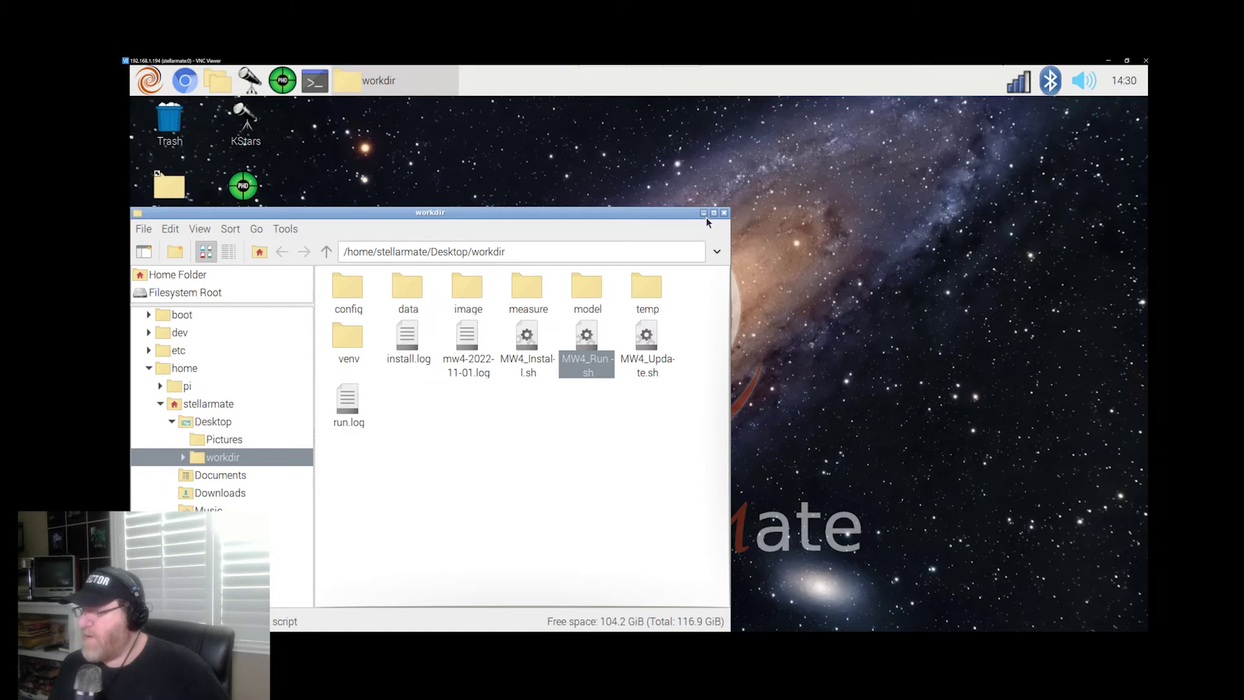
left_click(704, 214)
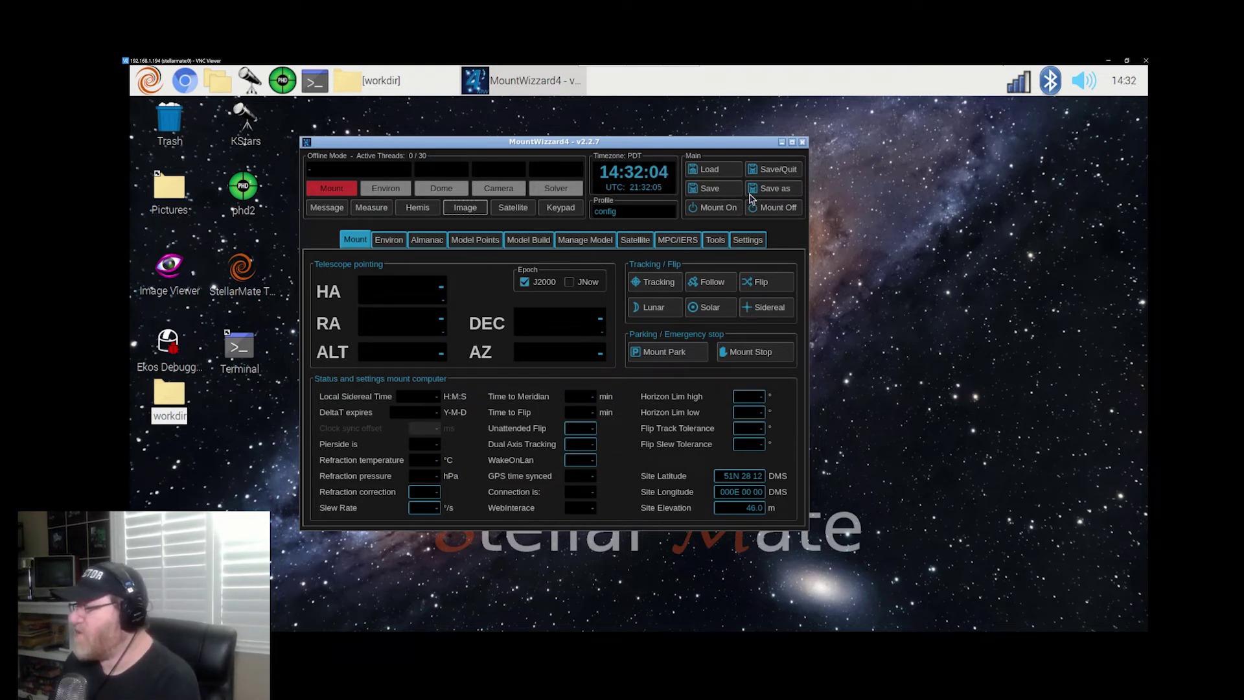
left_click(777, 171)
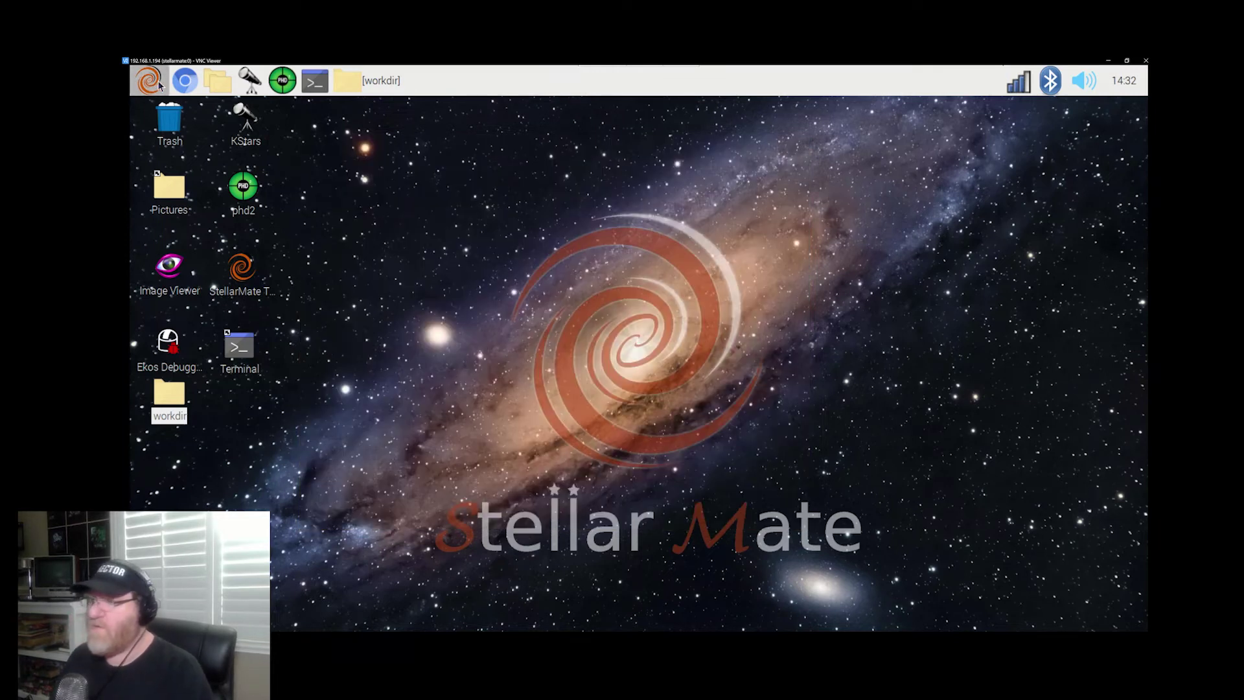
- Shut down the Pi via Logout > Shutdown, dismiss the VNC notice and close PuTTY
left_click(159, 85)
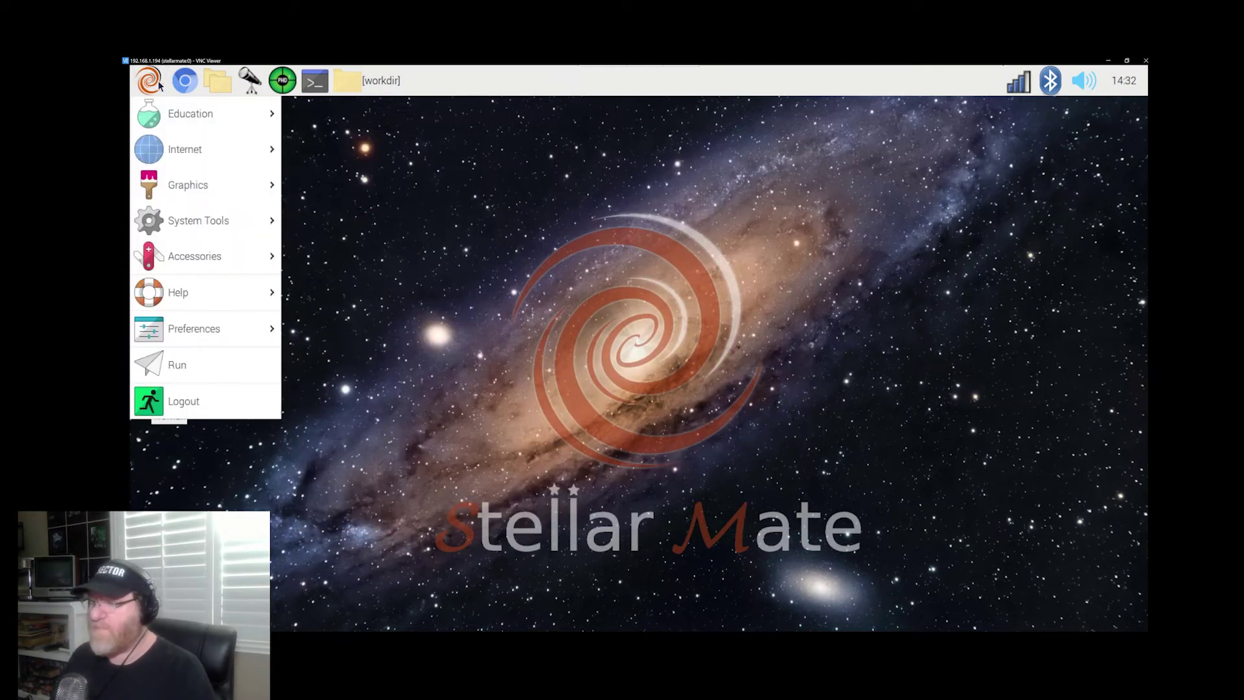
left_click(184, 401)
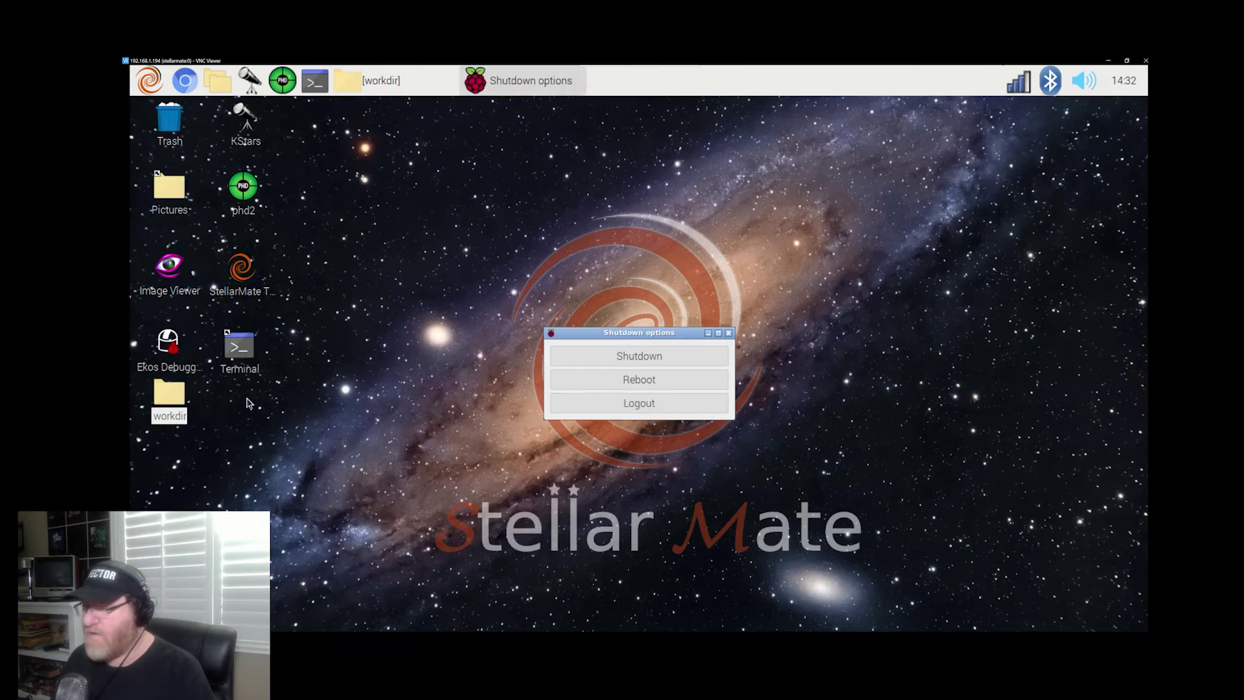
left_click(657, 357)
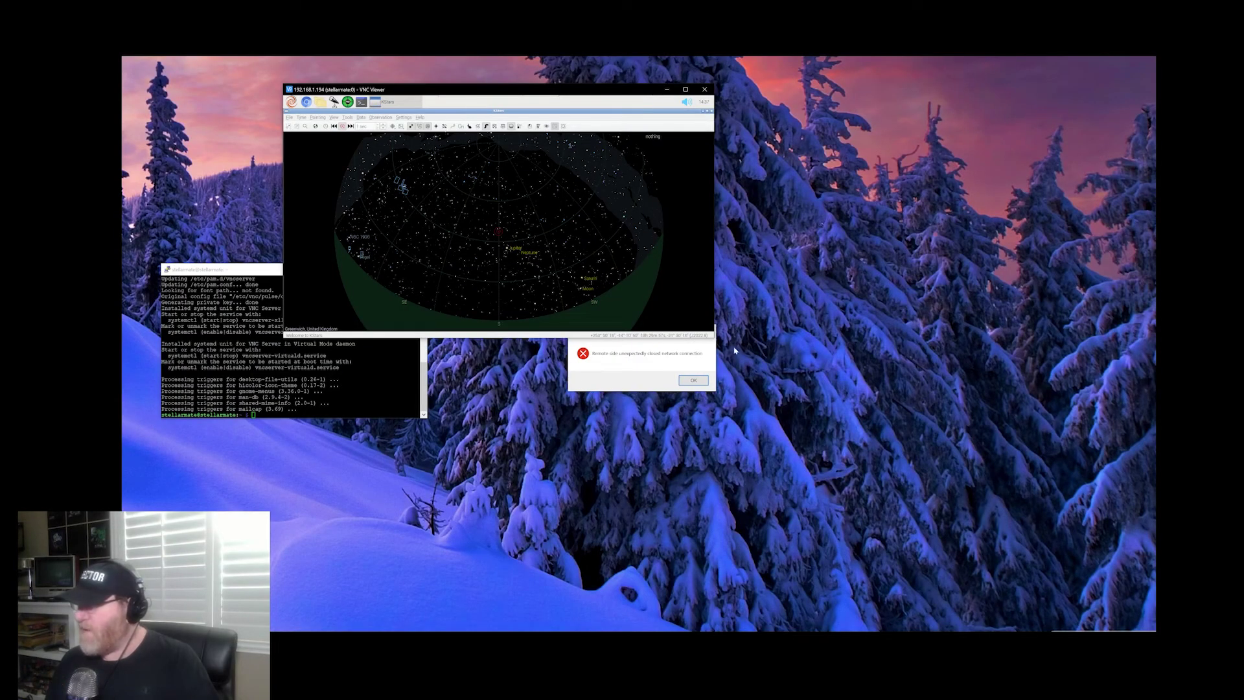
left_click(693, 380)
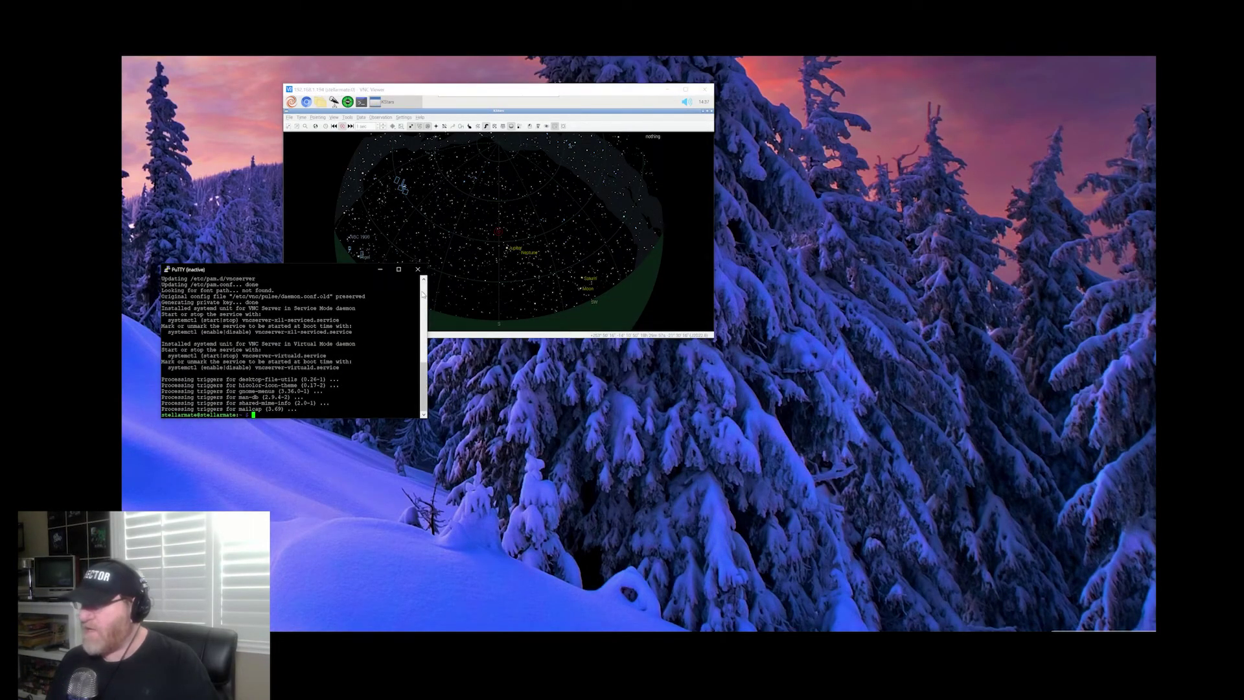
left_click(418, 269)
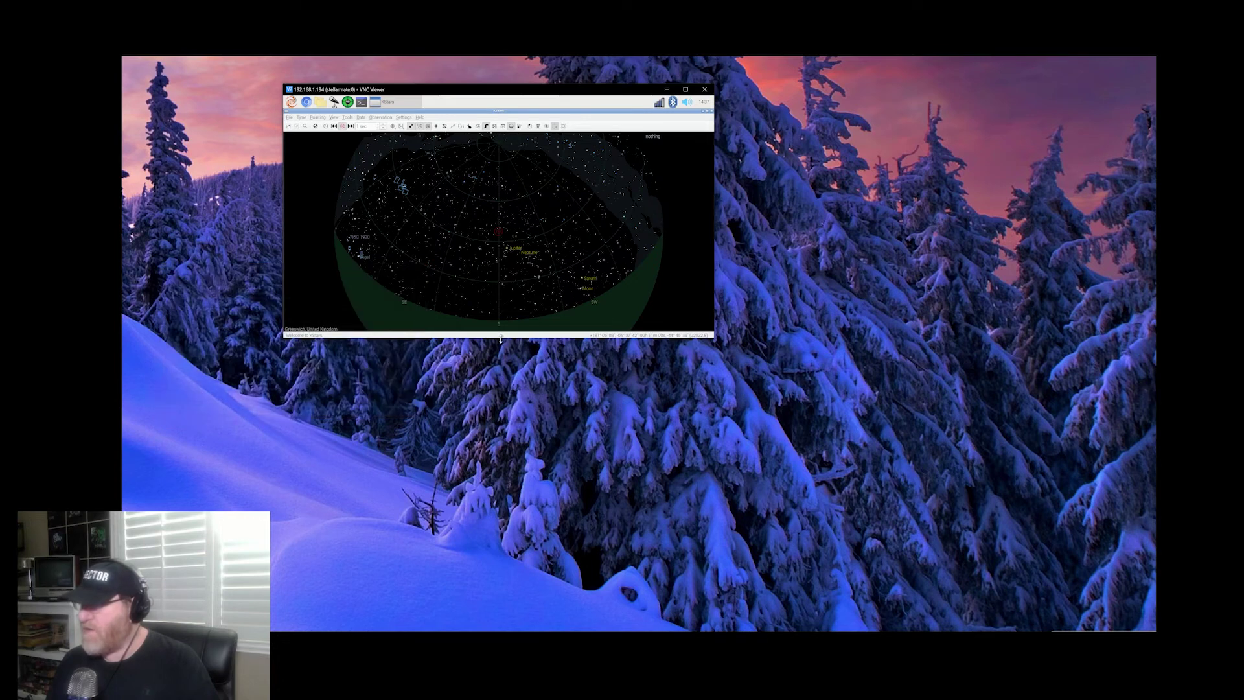
- Maximize the VNC view and minimize KStars to show the StellarMate desktop
left_click(684, 89)
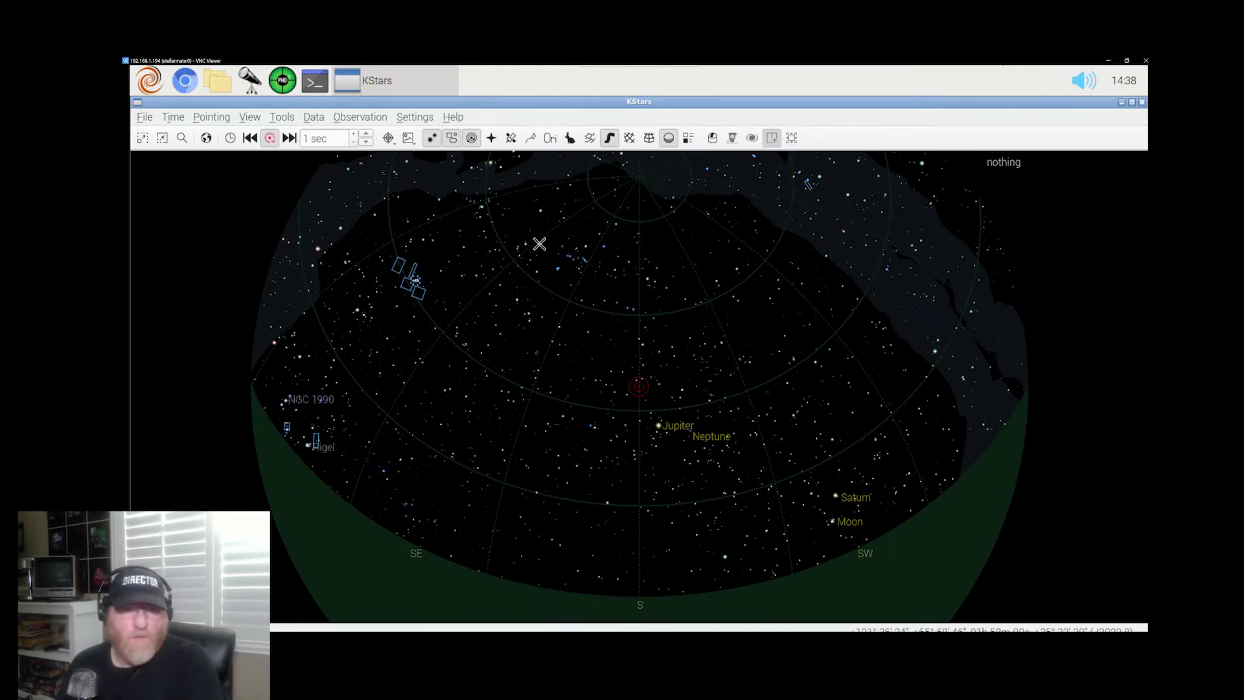
mouse_move(539, 243)
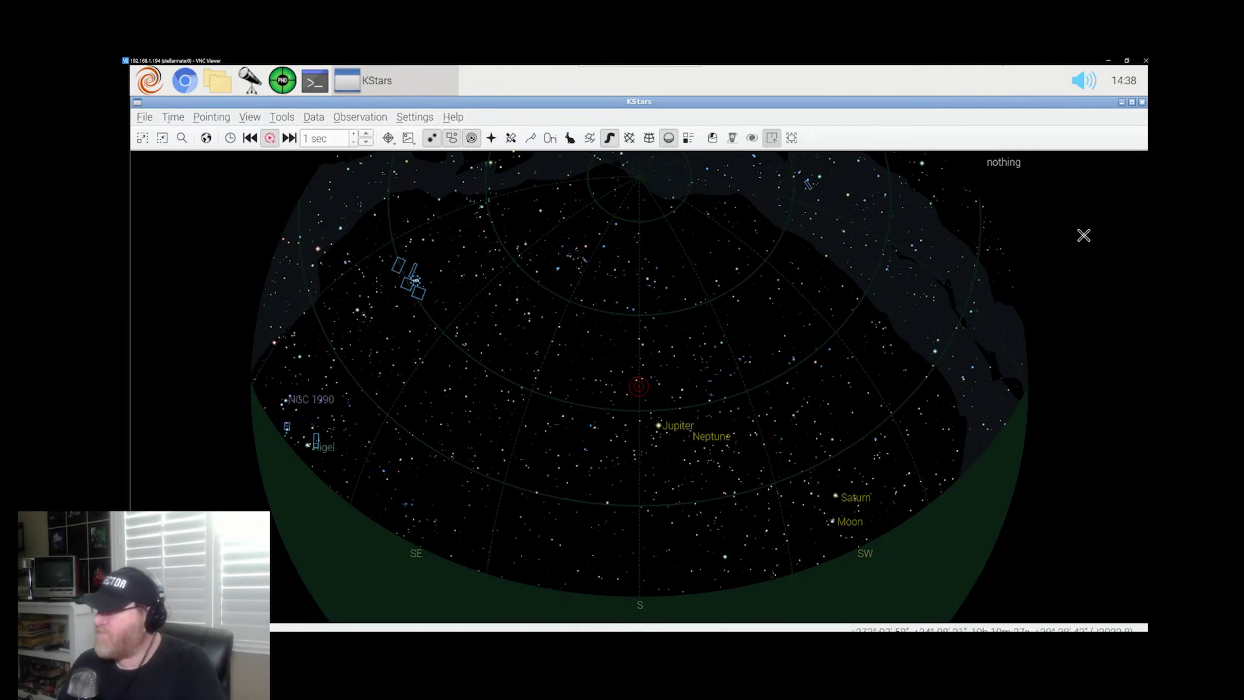
left_click(1121, 102)
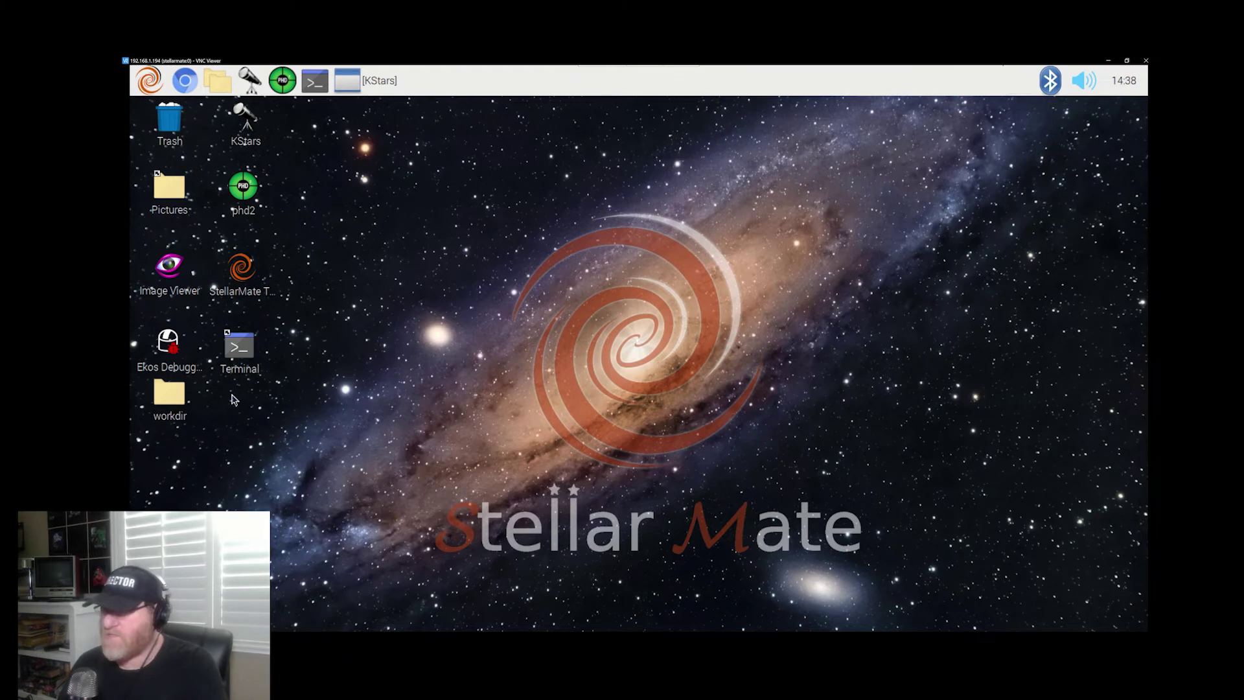
- Open workdir, launch MW4_Run.sh, and close the file manager window
double_click(173, 401)
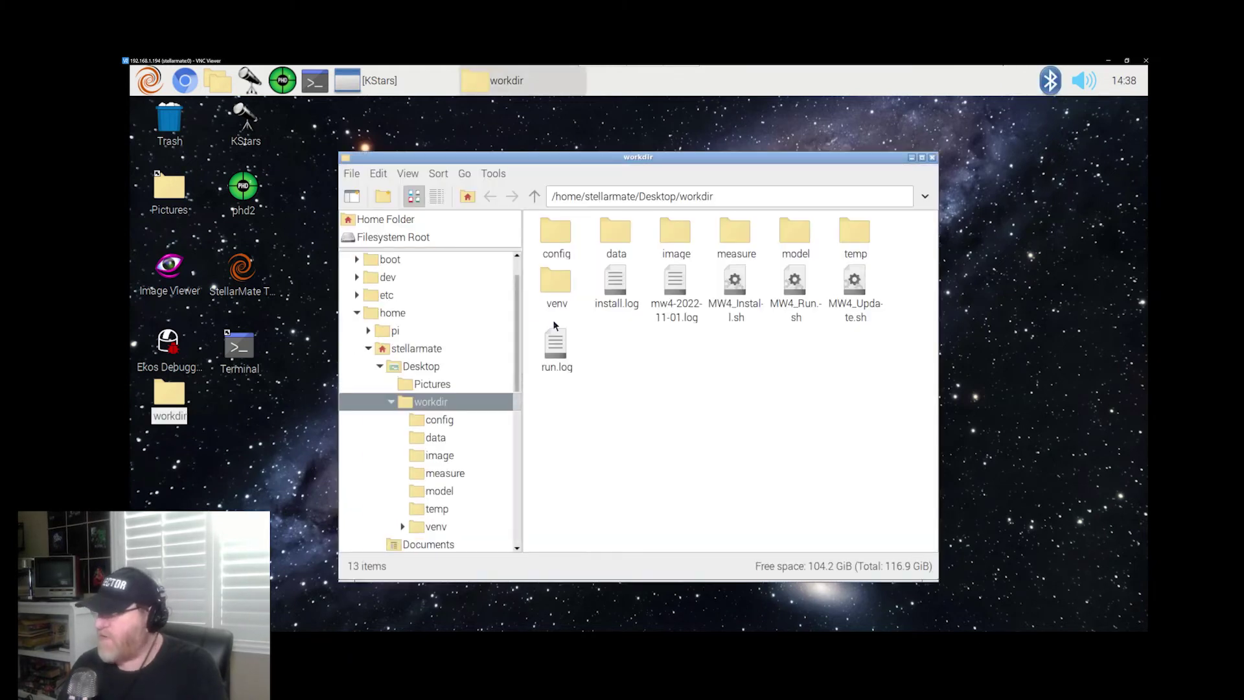
left_click(791, 283)
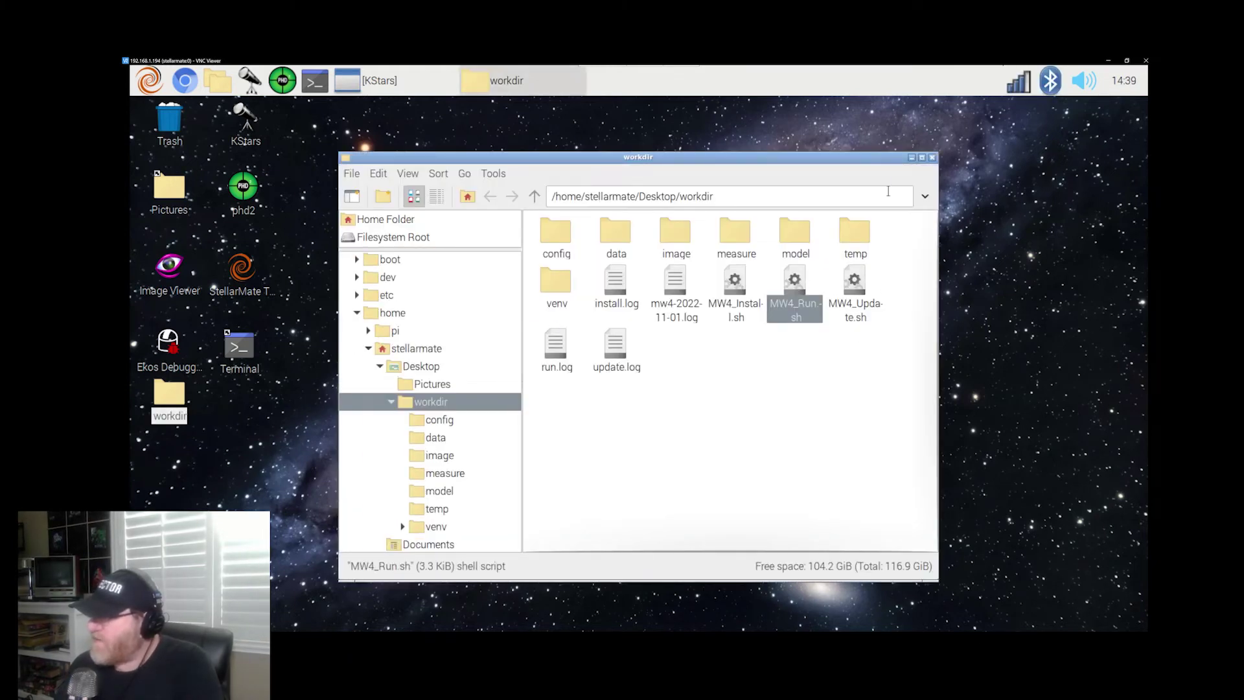
left_click(932, 158)
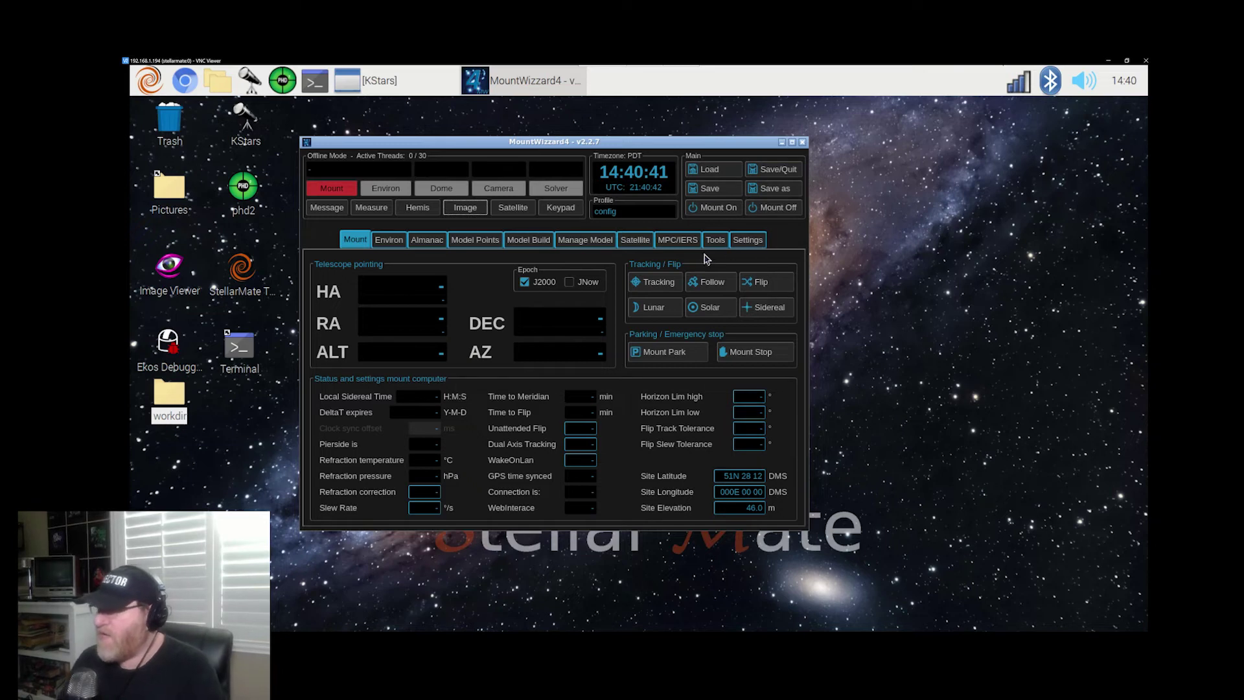
- Enter mount IP 192.168 with port 3490, review Imaging settings, then restore KStars
left_click(748, 244)
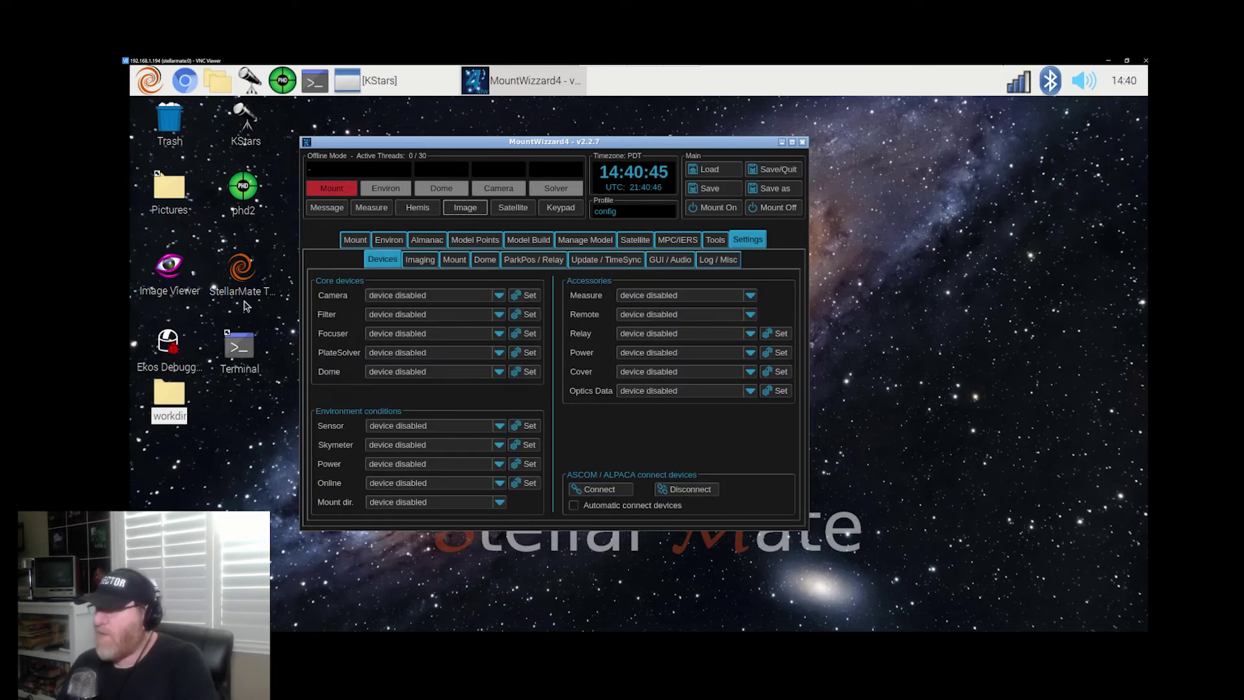
left_click(454, 260)
left_click(406, 302)
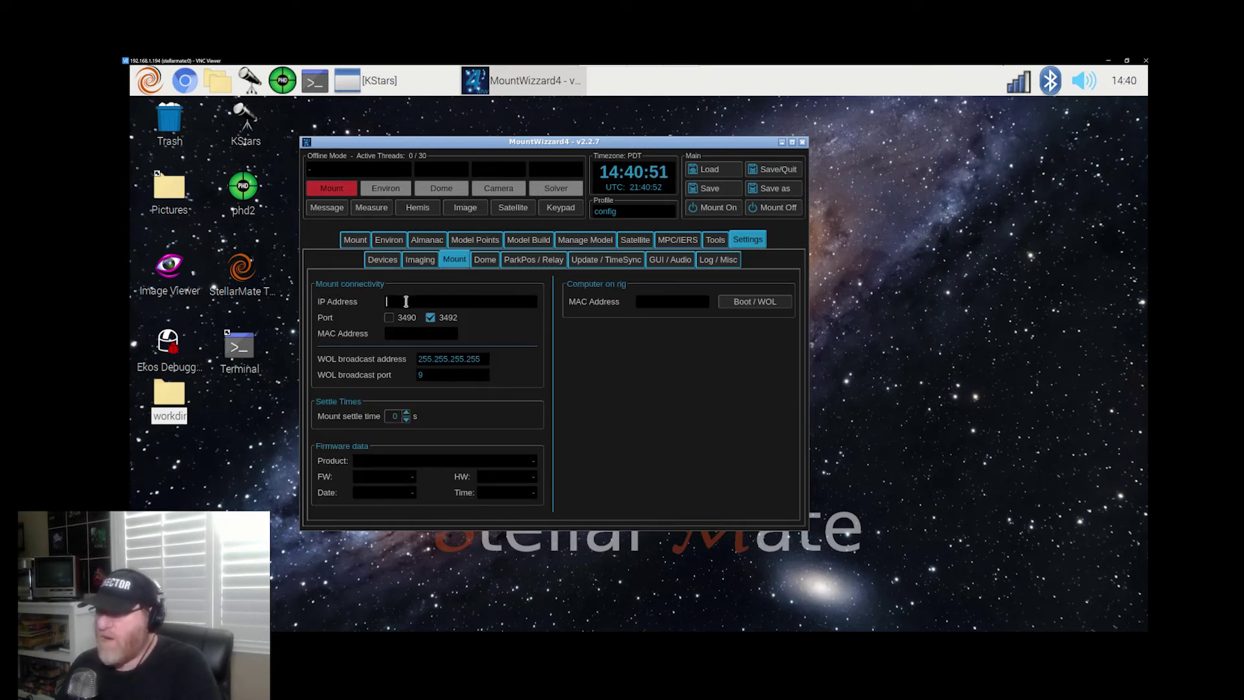
left_click(389, 317)
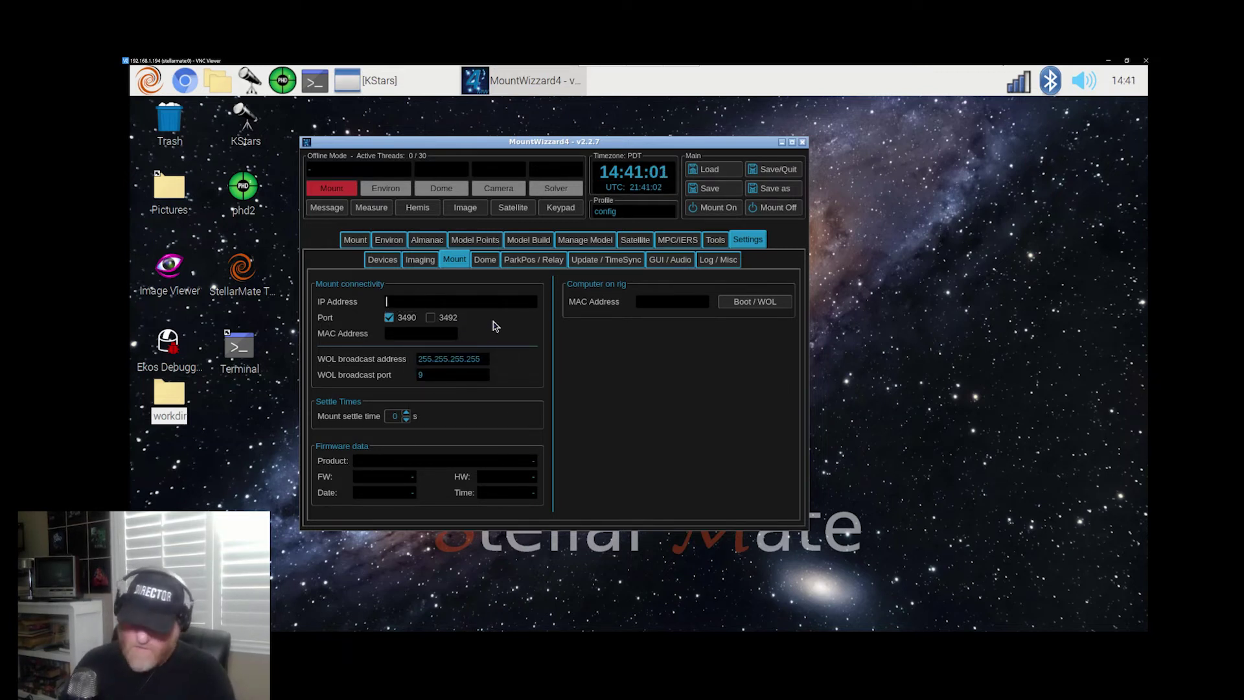
type("19")
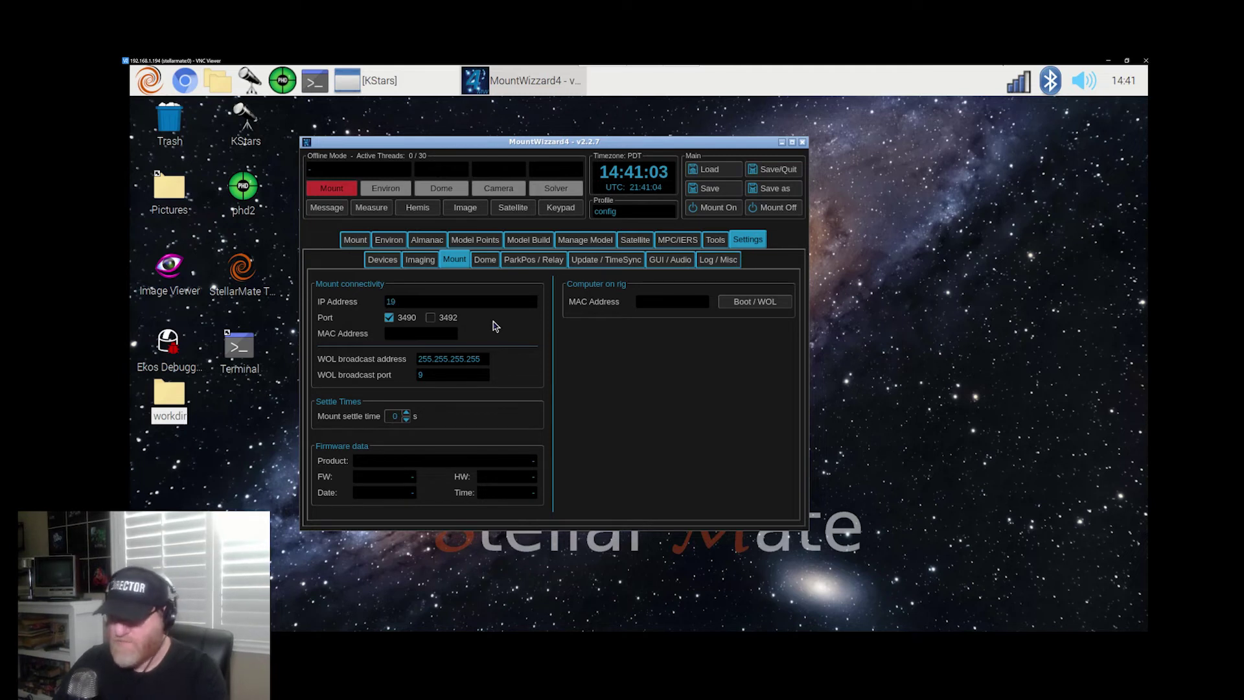
type("2.")
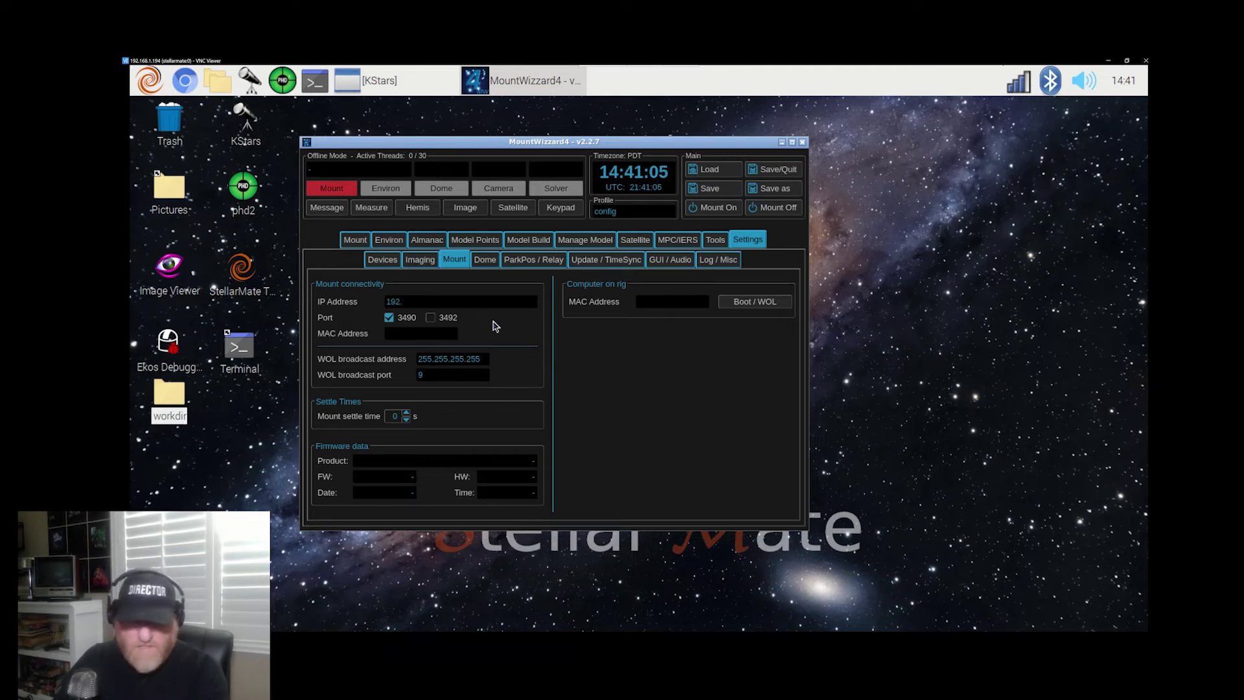
key("BackSpace")
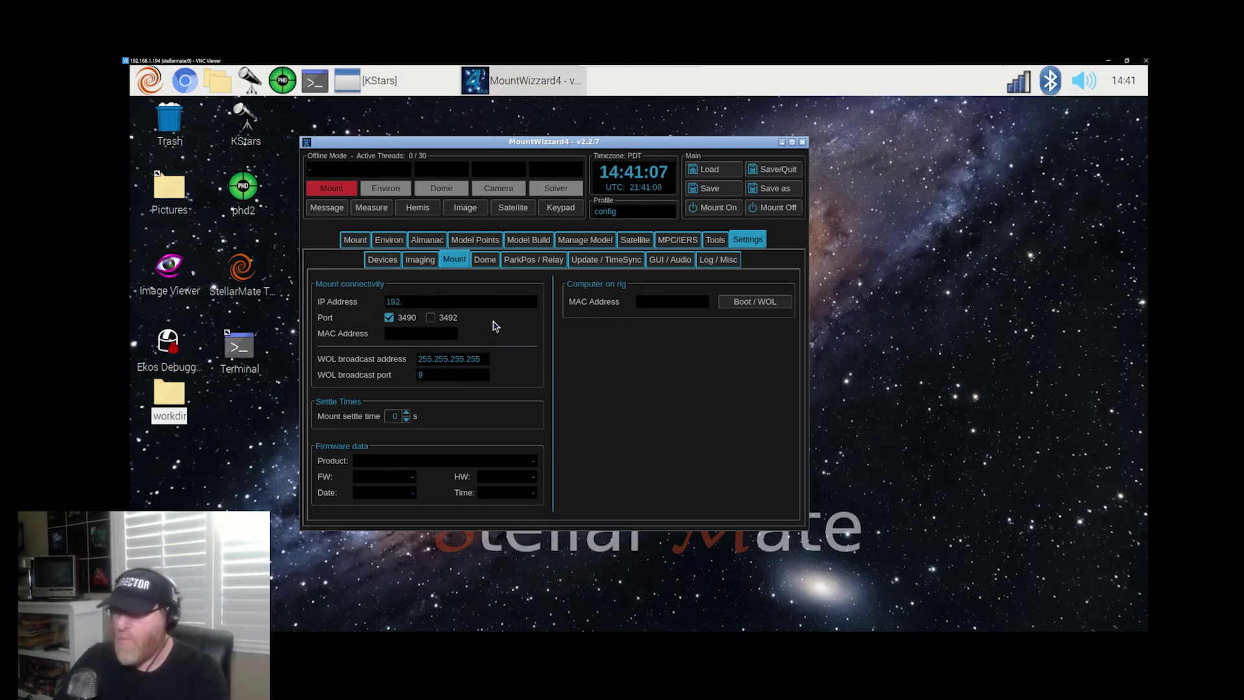
type(".168.1.113")
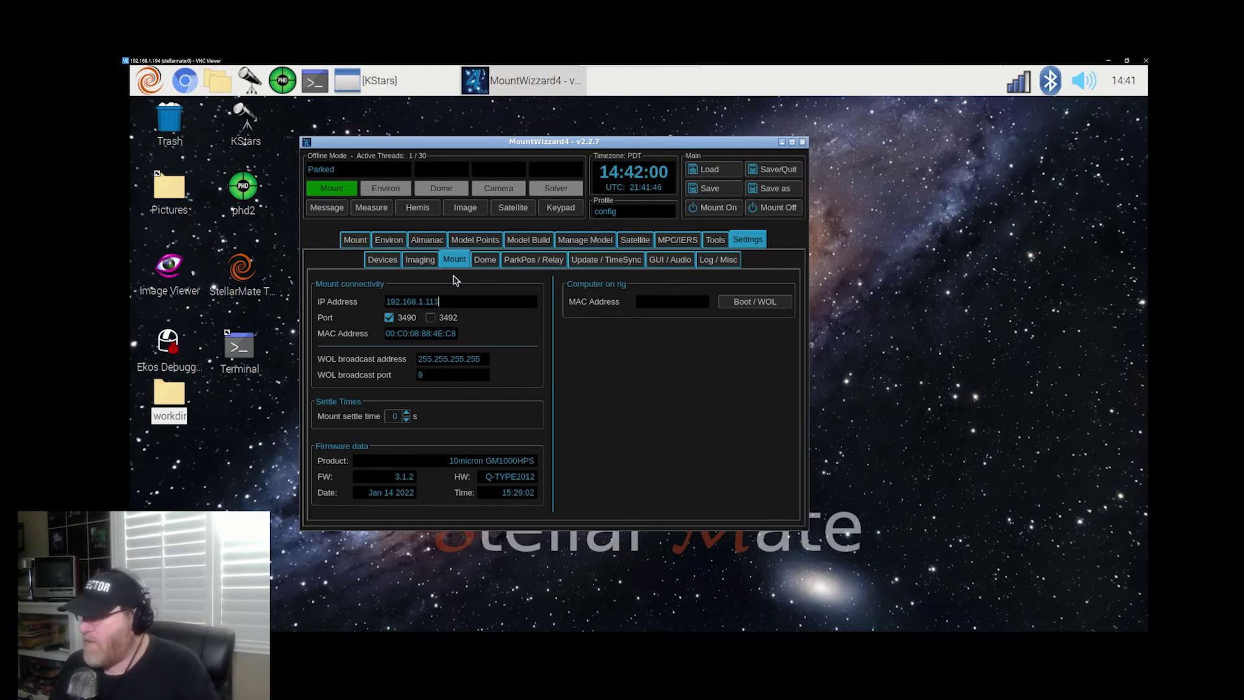
left_click(428, 266)
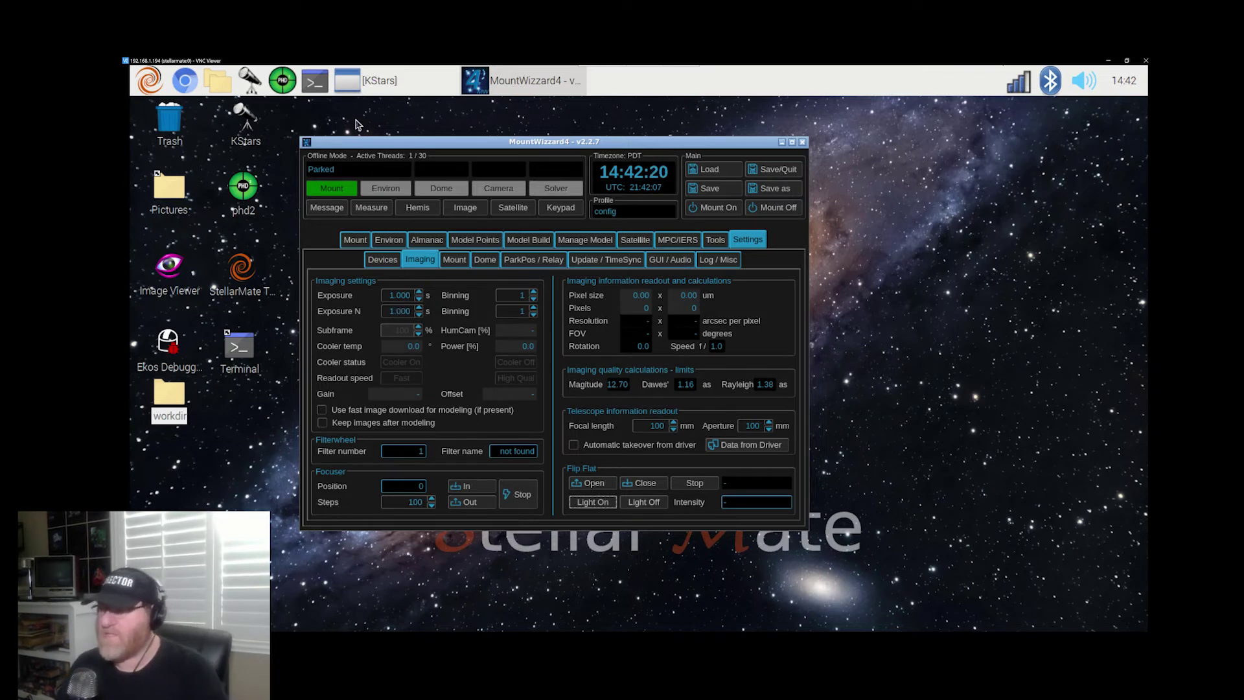
left_click(357, 87)
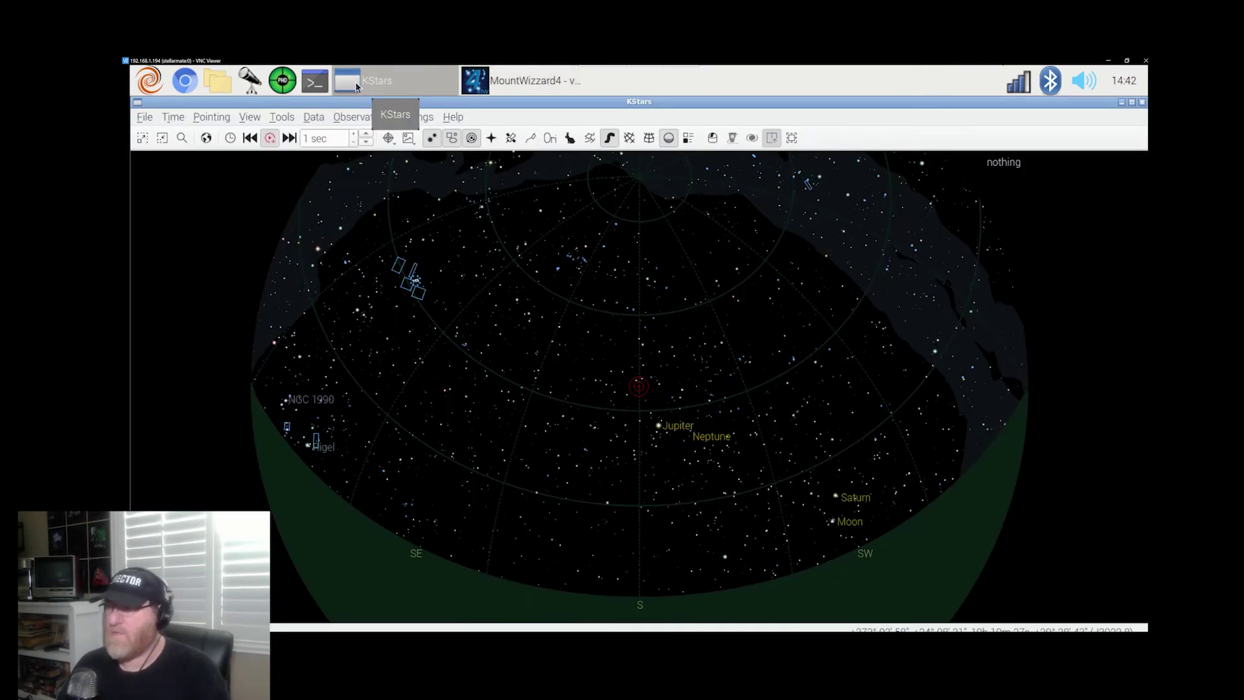
- Launch the Ekos profile wizard from Tools and choose 'Equipment is attached to this device'
left_click(280, 117)
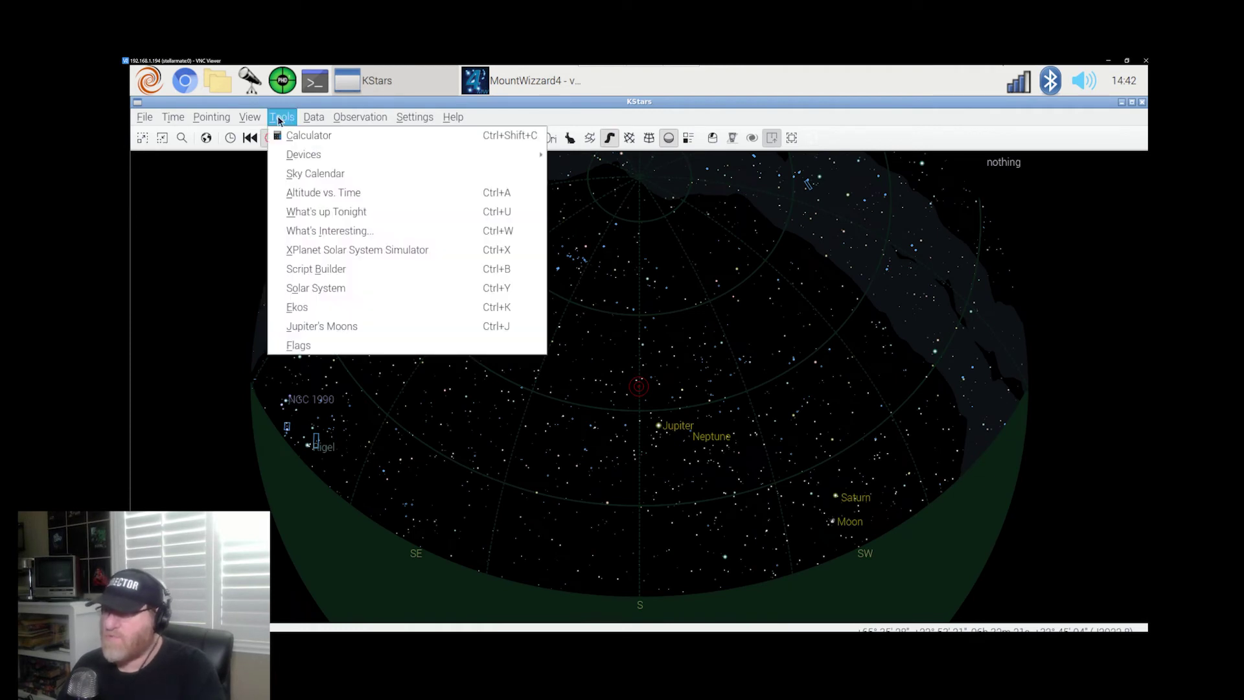
left_click(298, 307)
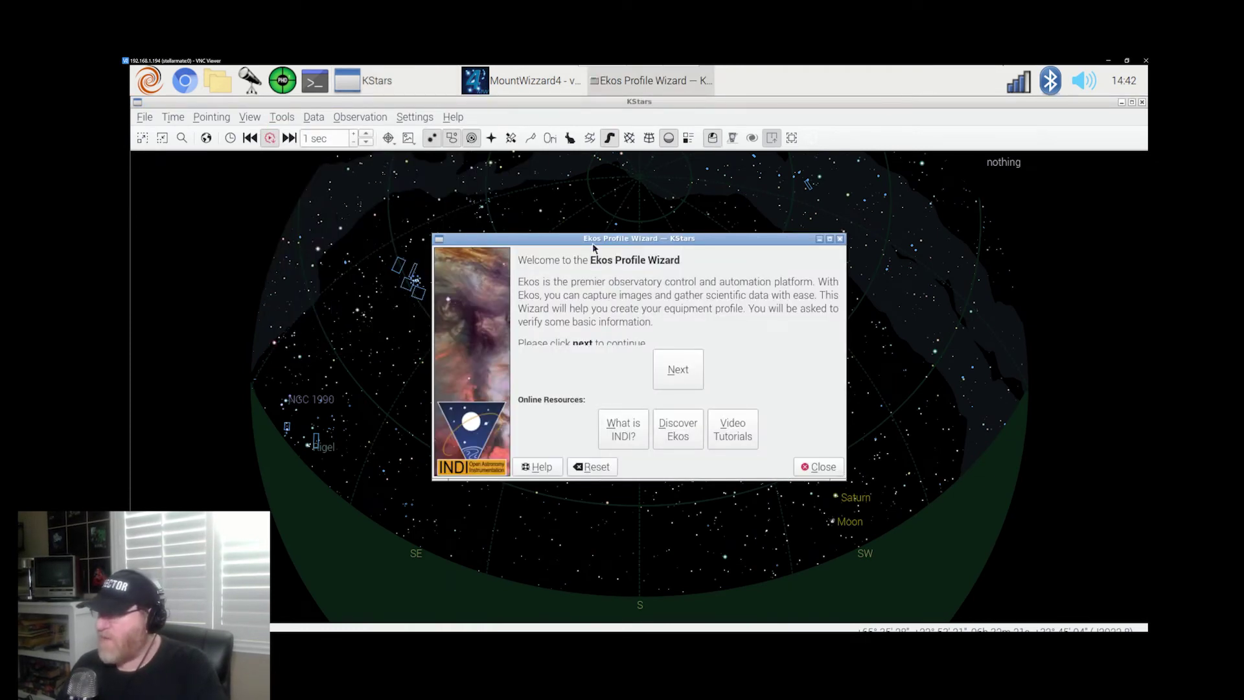
left_click_drag(592, 244, 467, 205)
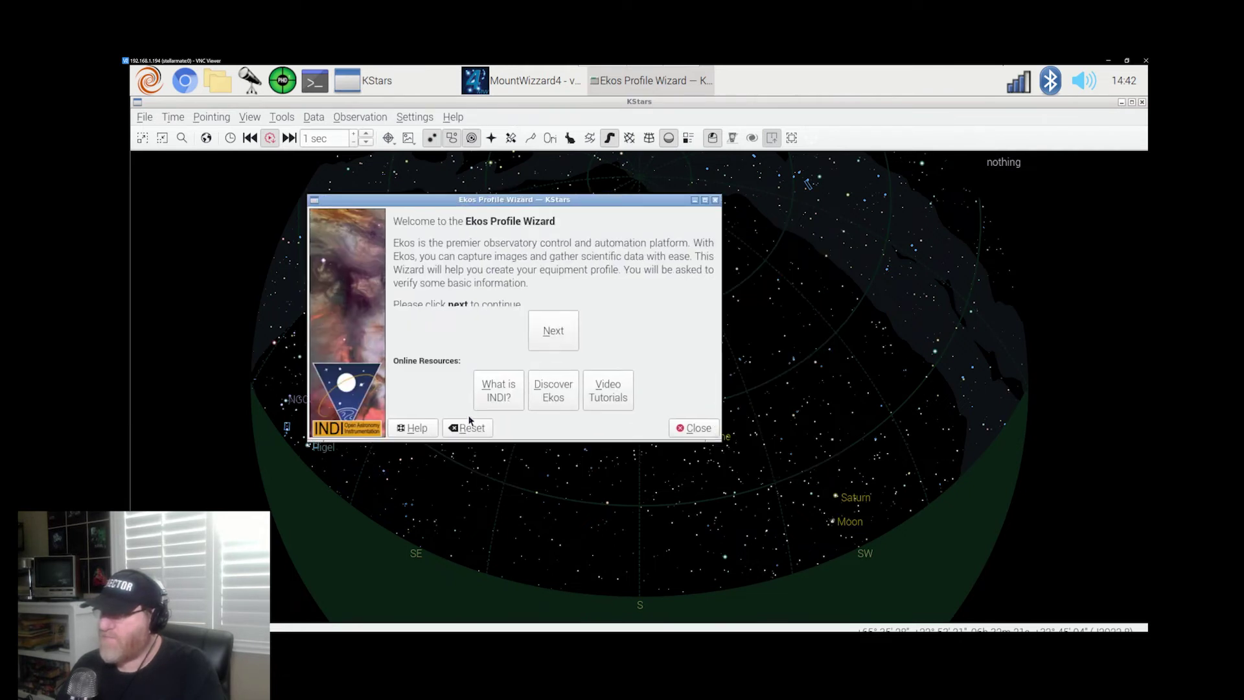
left_click(552, 332)
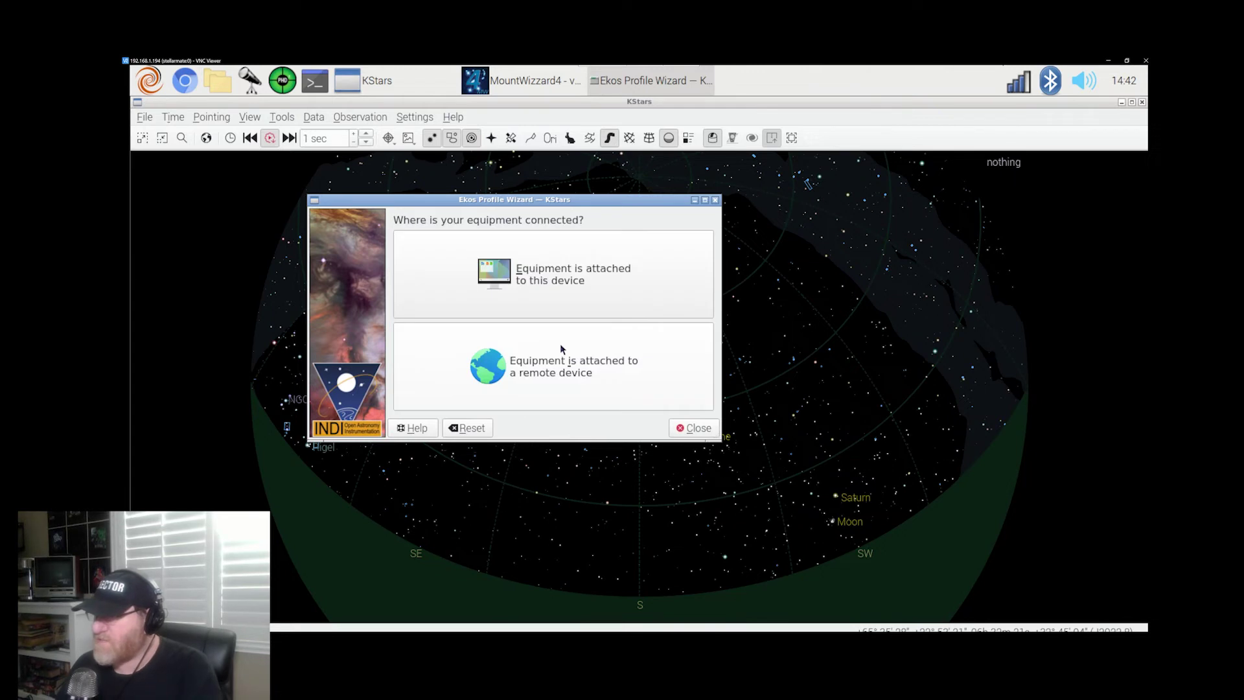
left_click(527, 274)
left_click_drag(507, 264, 374, 264)
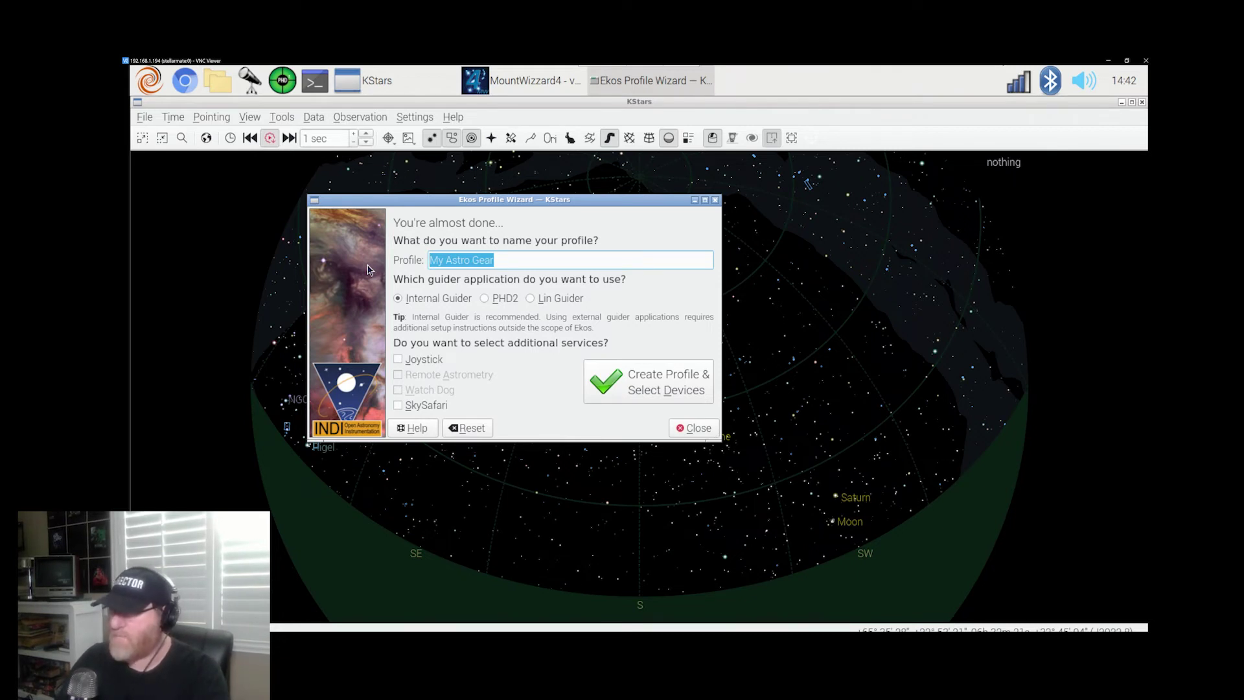
- Name the profile '1000HPS Home', enable SkySafari, and create it to select devices
type("100")
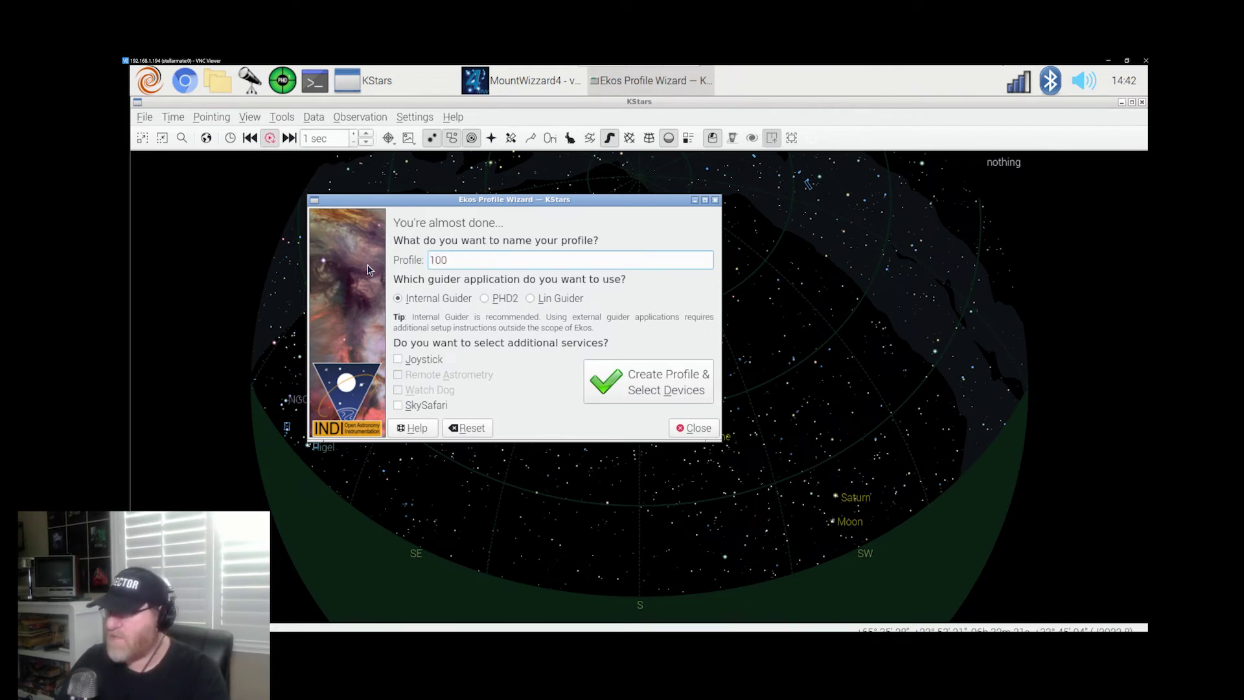
type("0HPS")
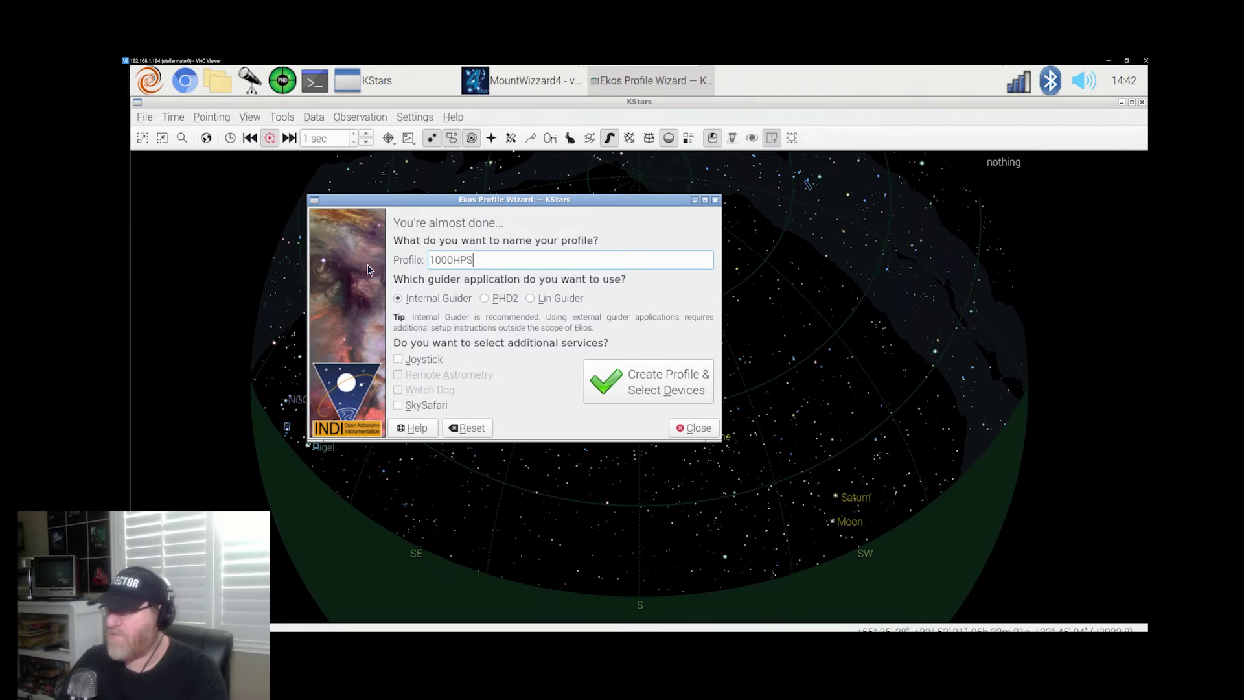
type(" HOme")
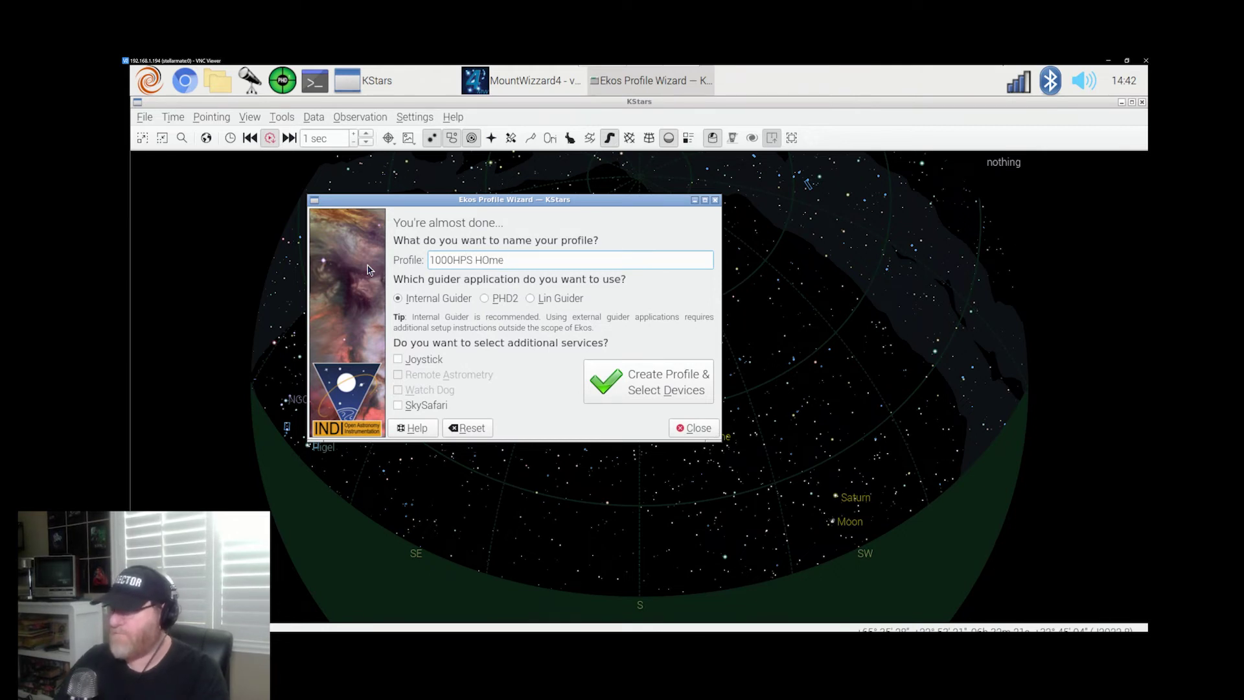
key("BackSpace")
key("BackSpace")
key("BackSpace")
type("ome")
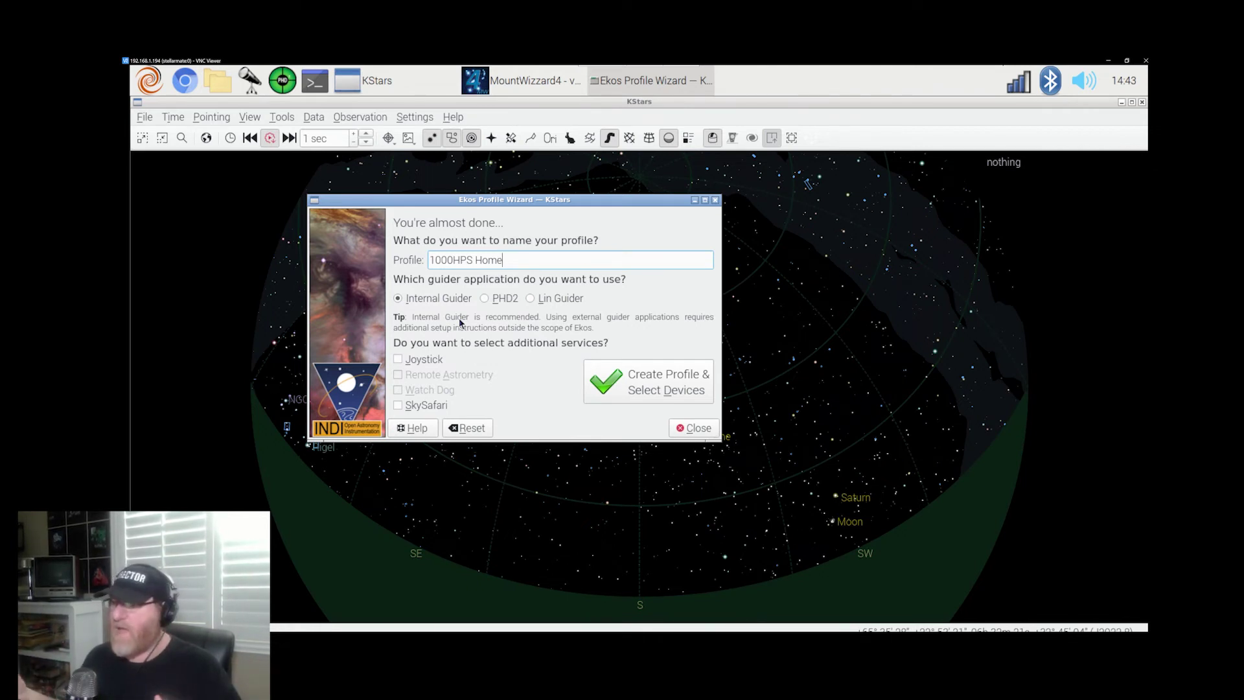
left_click(398, 406)
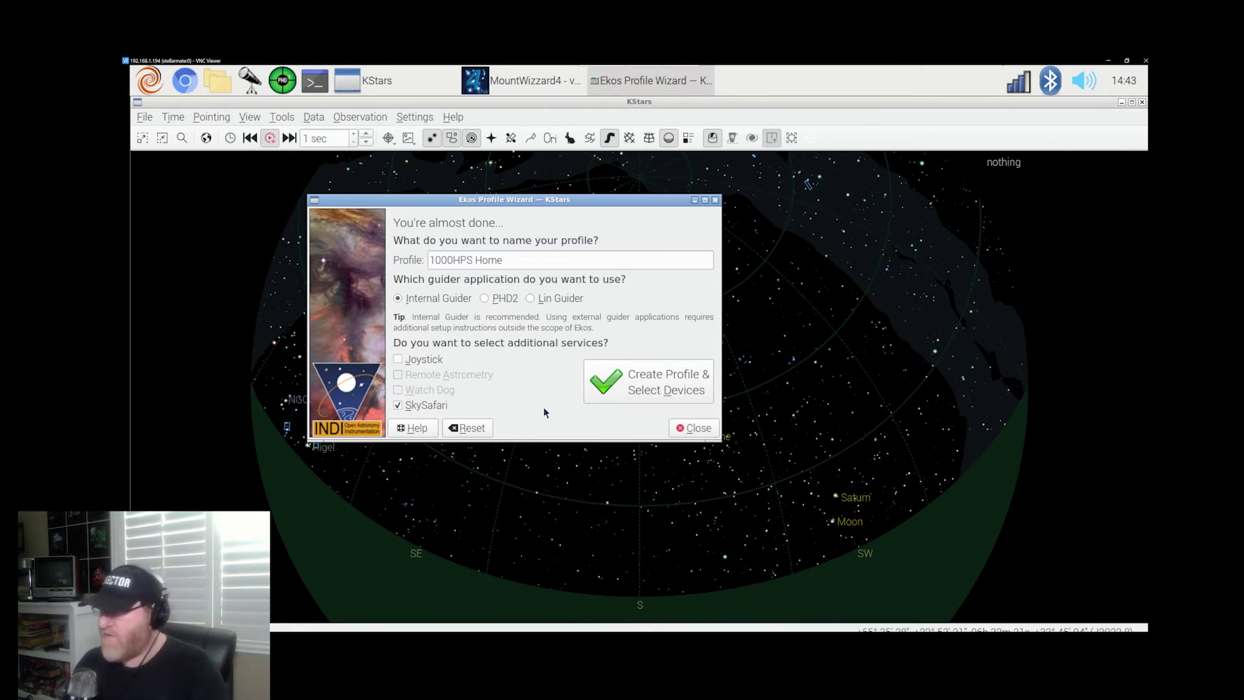
left_click(641, 376)
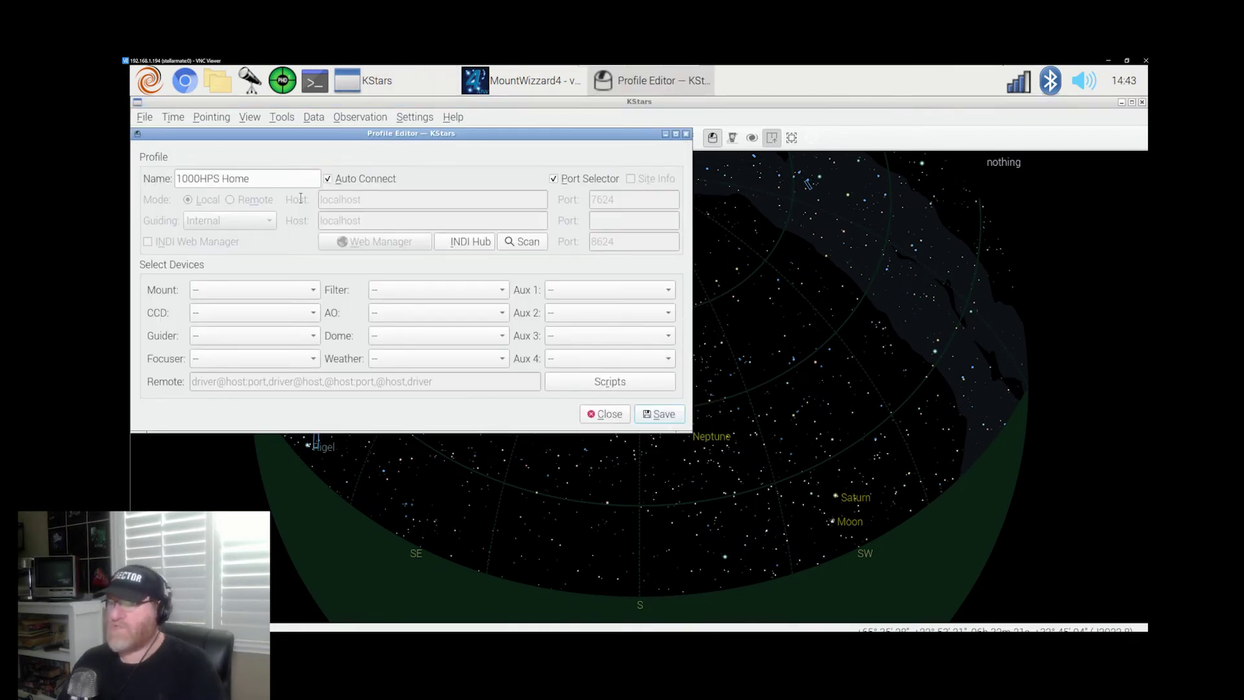
- Choose LX200 10micron from the 10 Micron group as the profile's mount
left_click(297, 289)
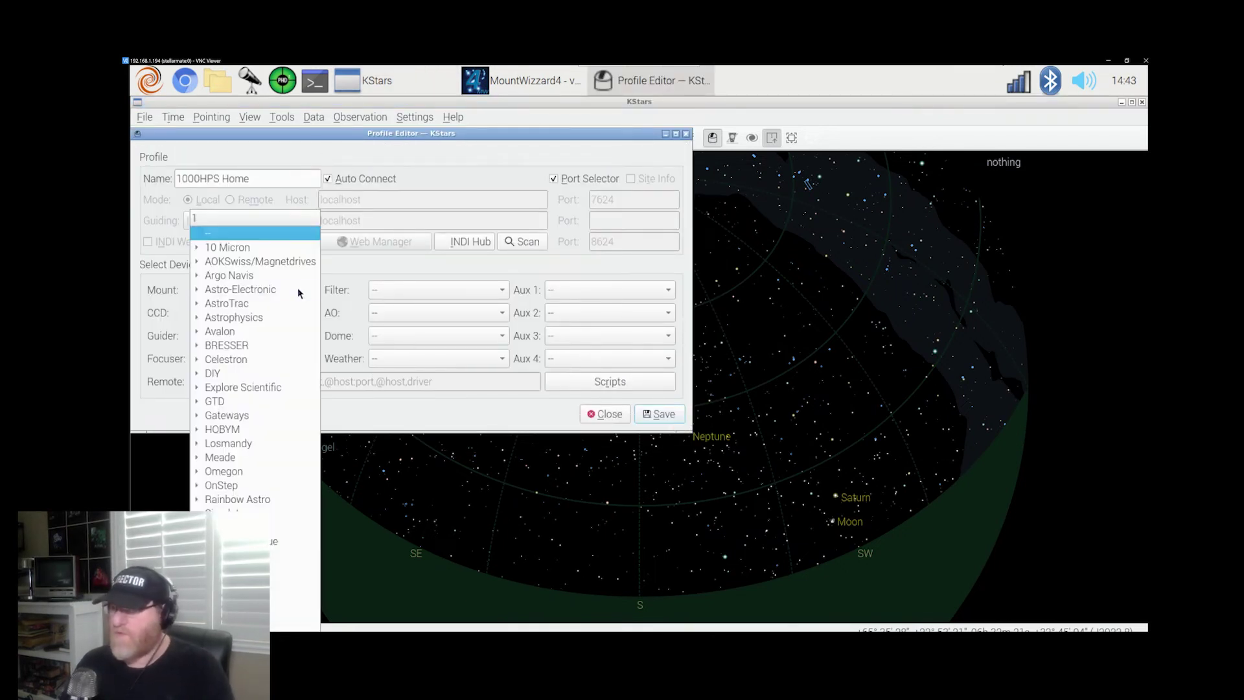
left_click(197, 246)
left_click(259, 261)
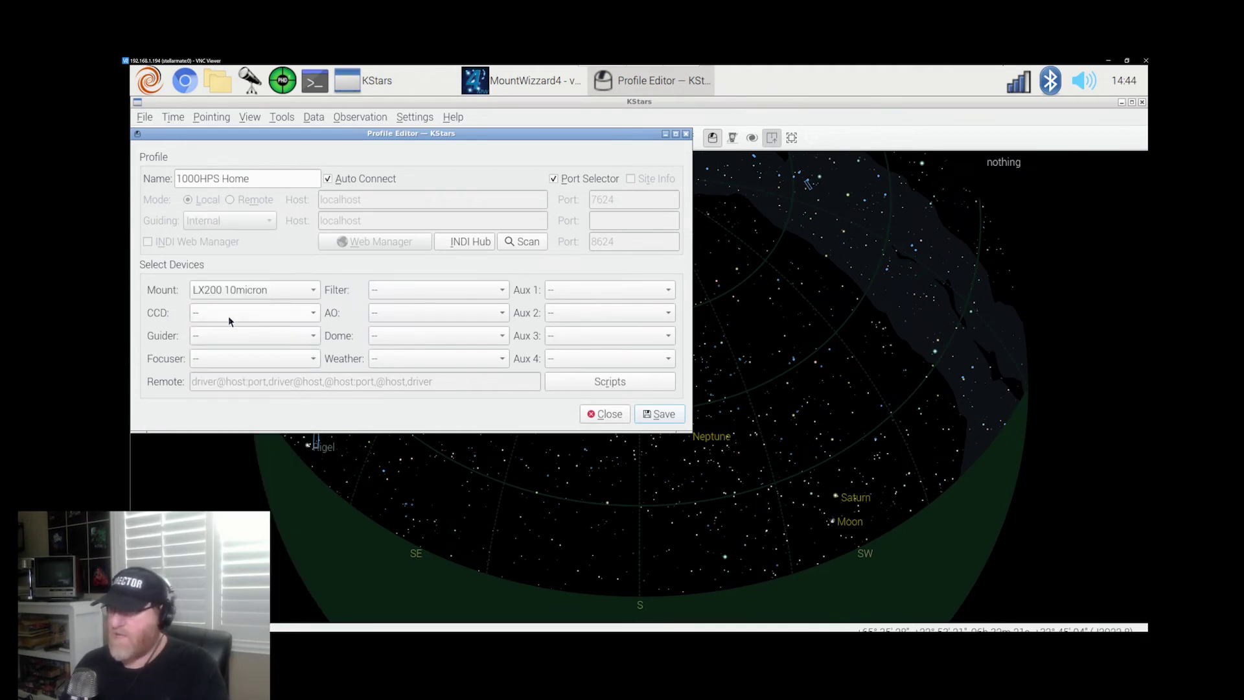
left_click(277, 314)
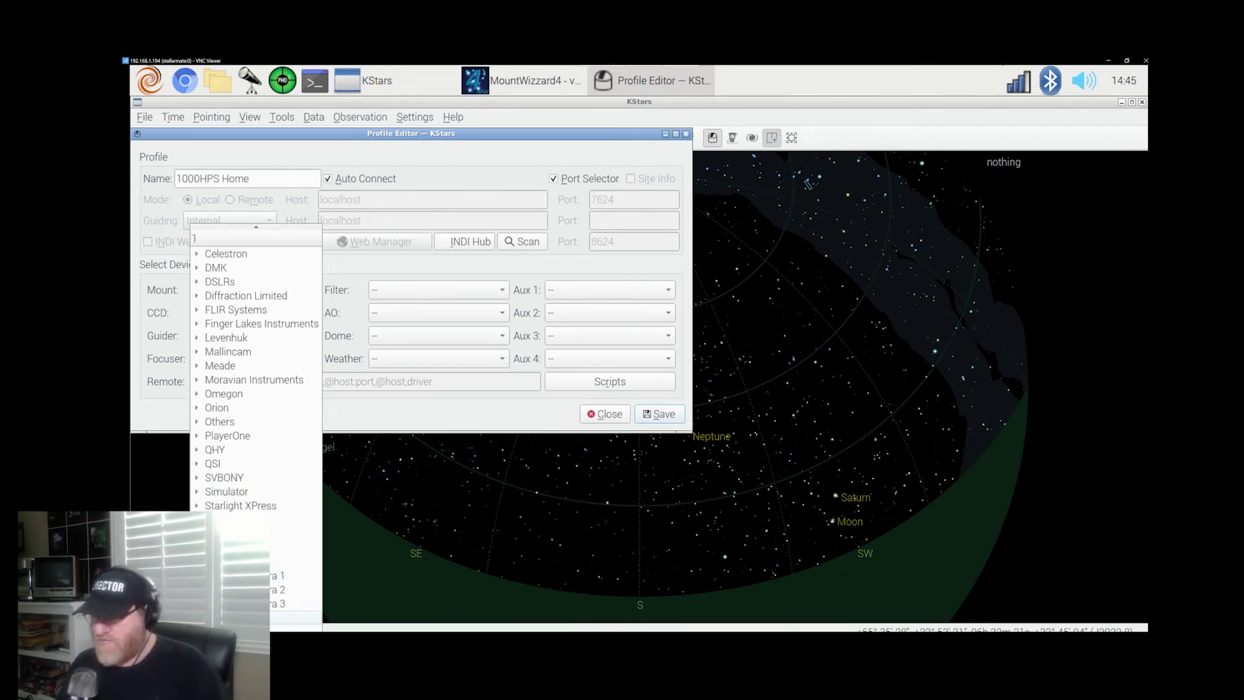
- Assign ZWO Camera 1 as camera, QHY CCD as guider, and Pegasus FocusCube as focuser
left_click(295, 586)
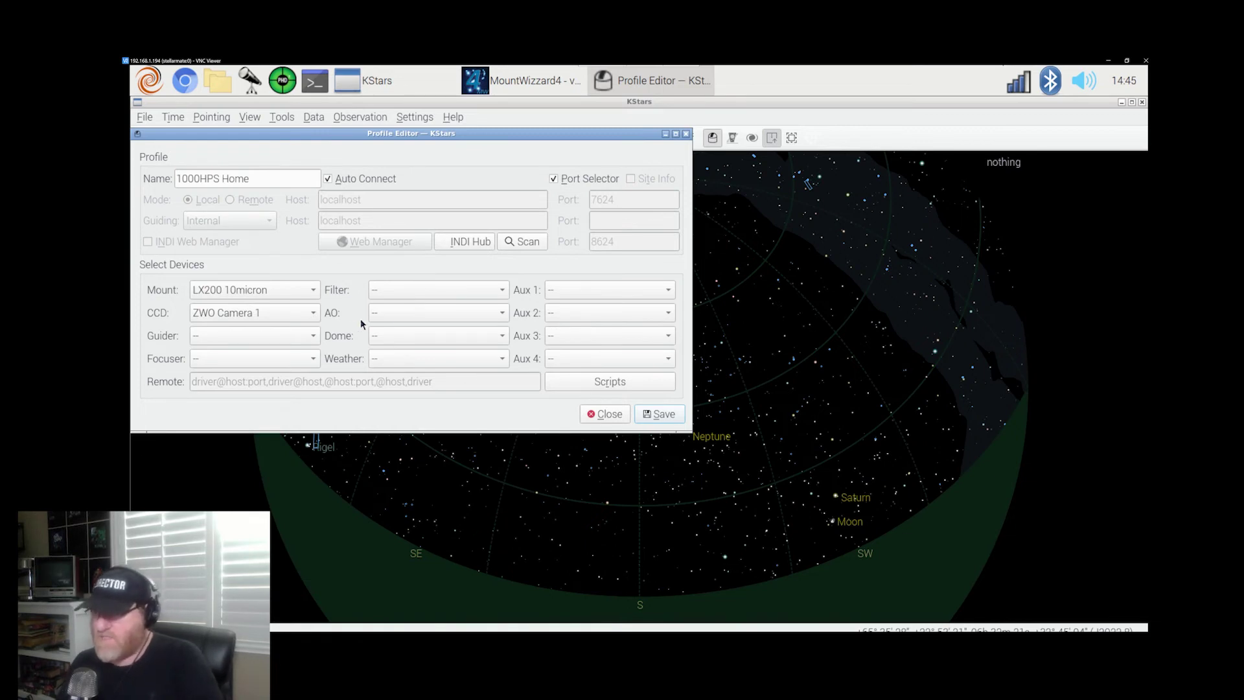
left_click(313, 335)
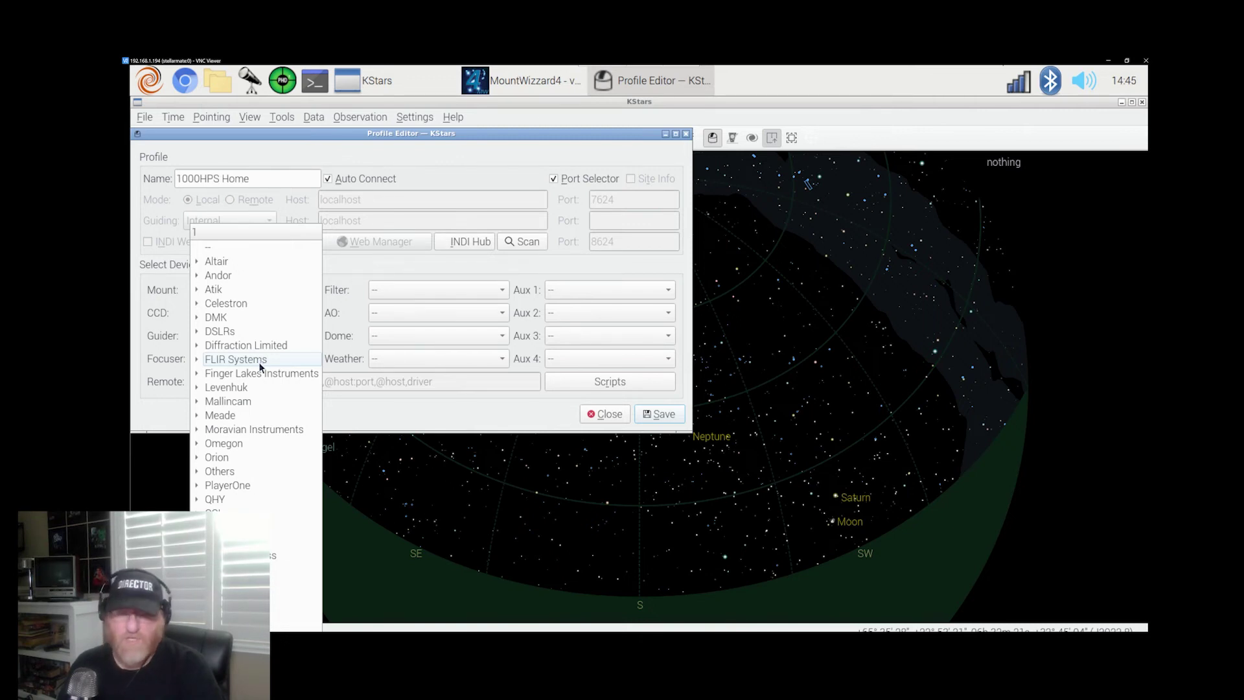
left_click(198, 501)
left_click(231, 514)
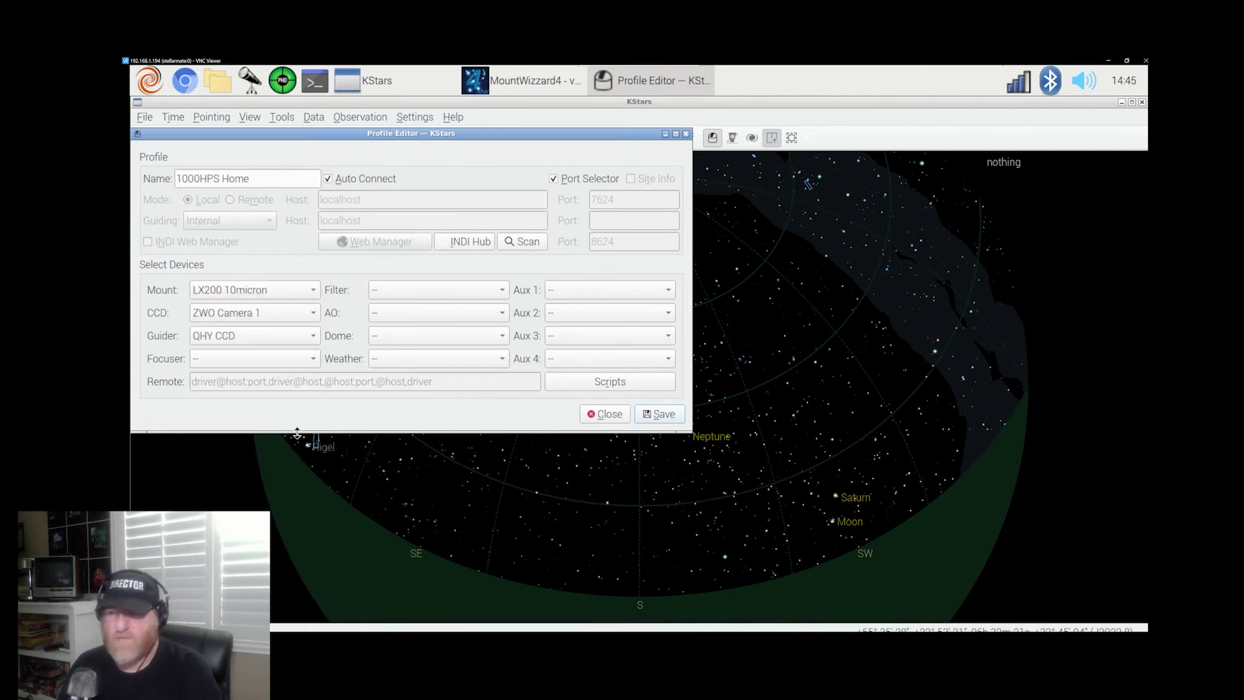
left_click(223, 360)
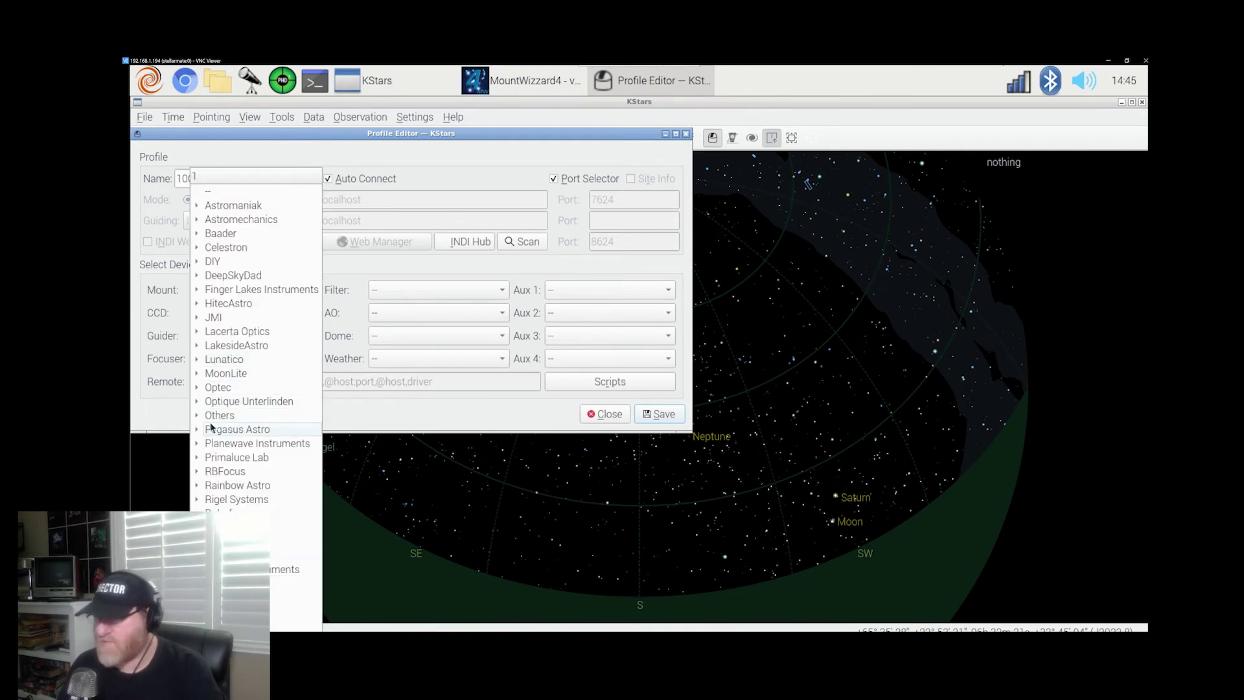
left_click(199, 433)
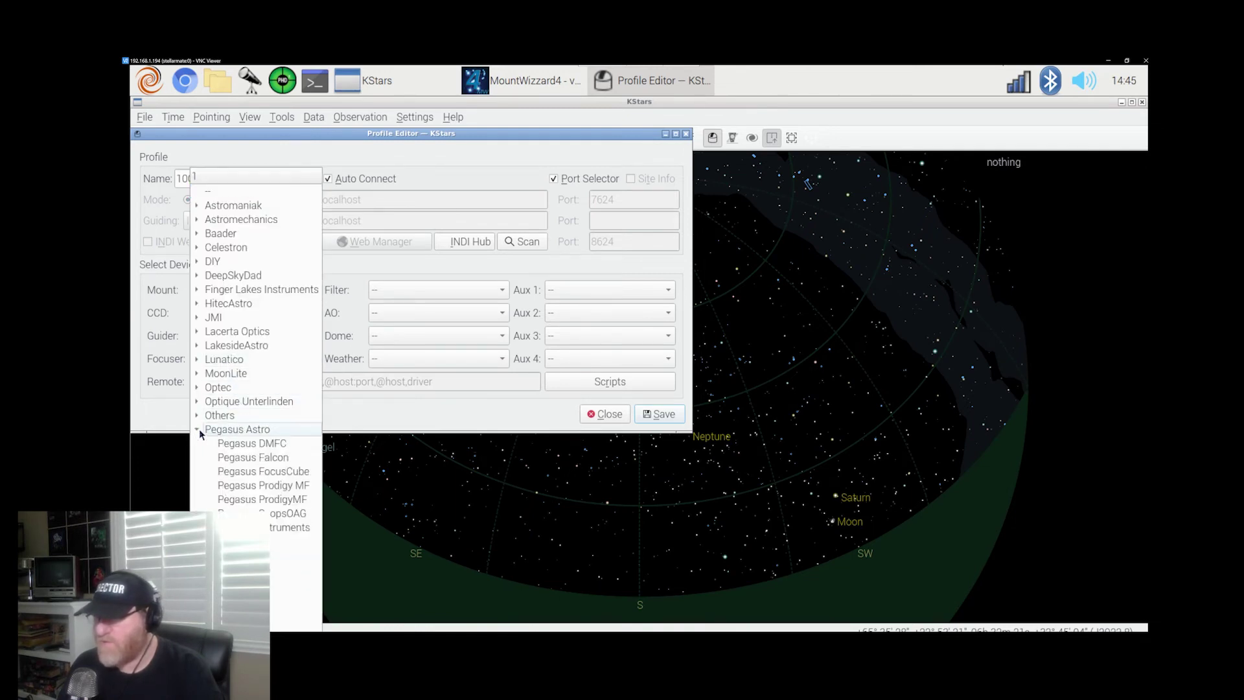
left_click(254, 470)
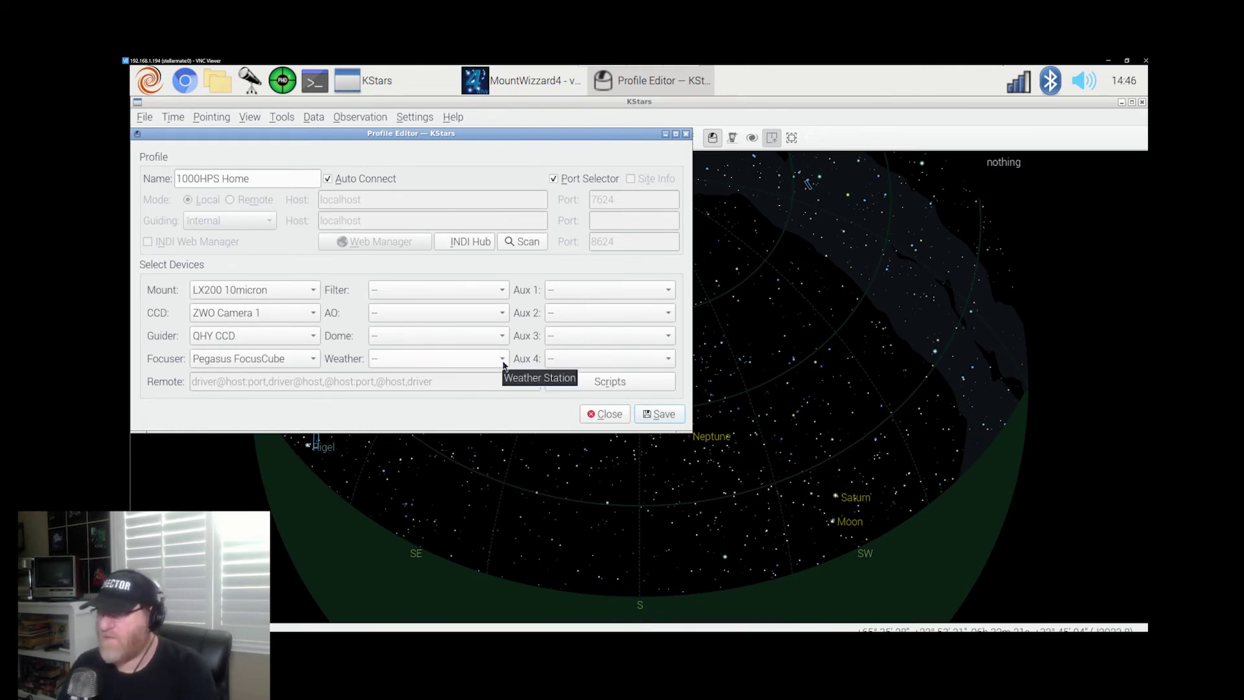
- Scan for the INDI Web Manager at 192.168.1.194 and set Aux 1 to Pegasus Falcon
left_click(520, 243)
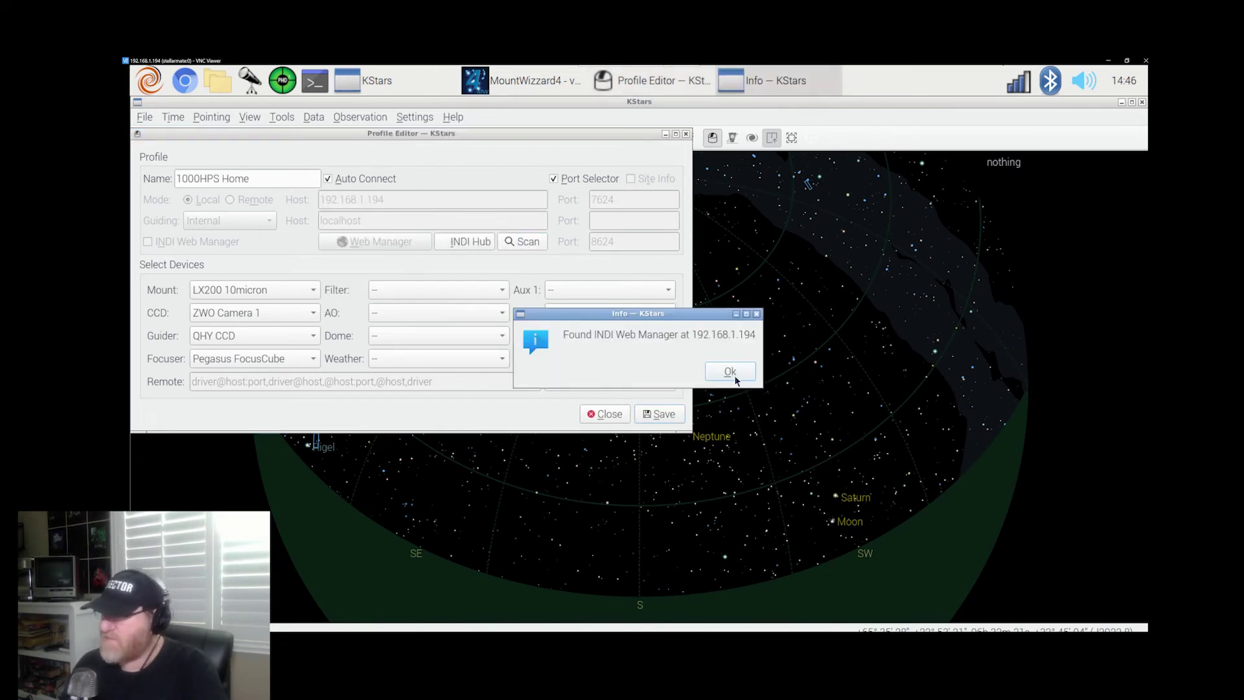
left_click(719, 373)
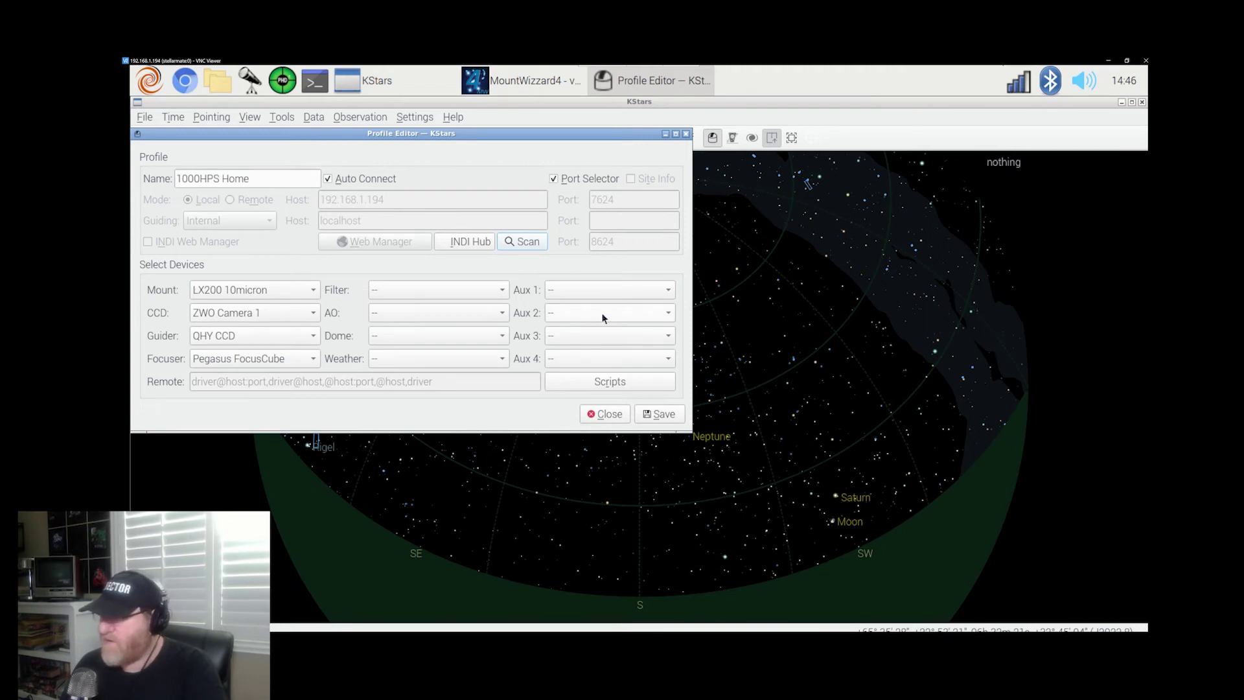
left_click(668, 291)
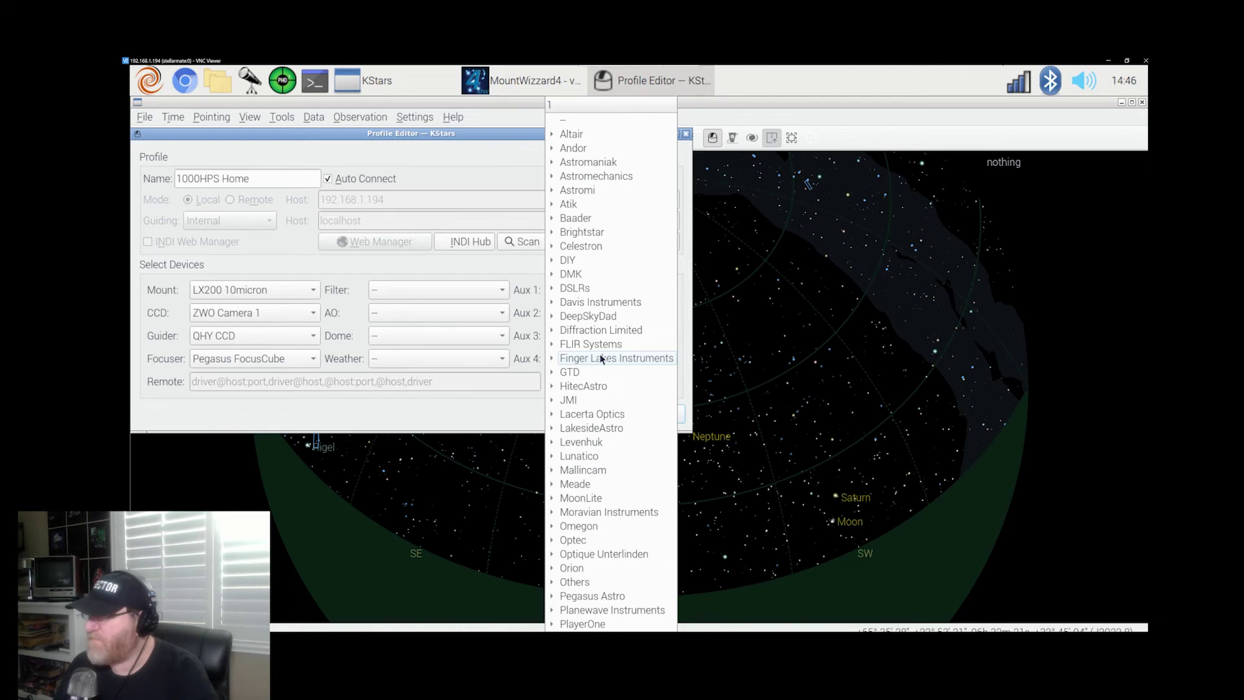
scroll(599, 441, "down", 5)
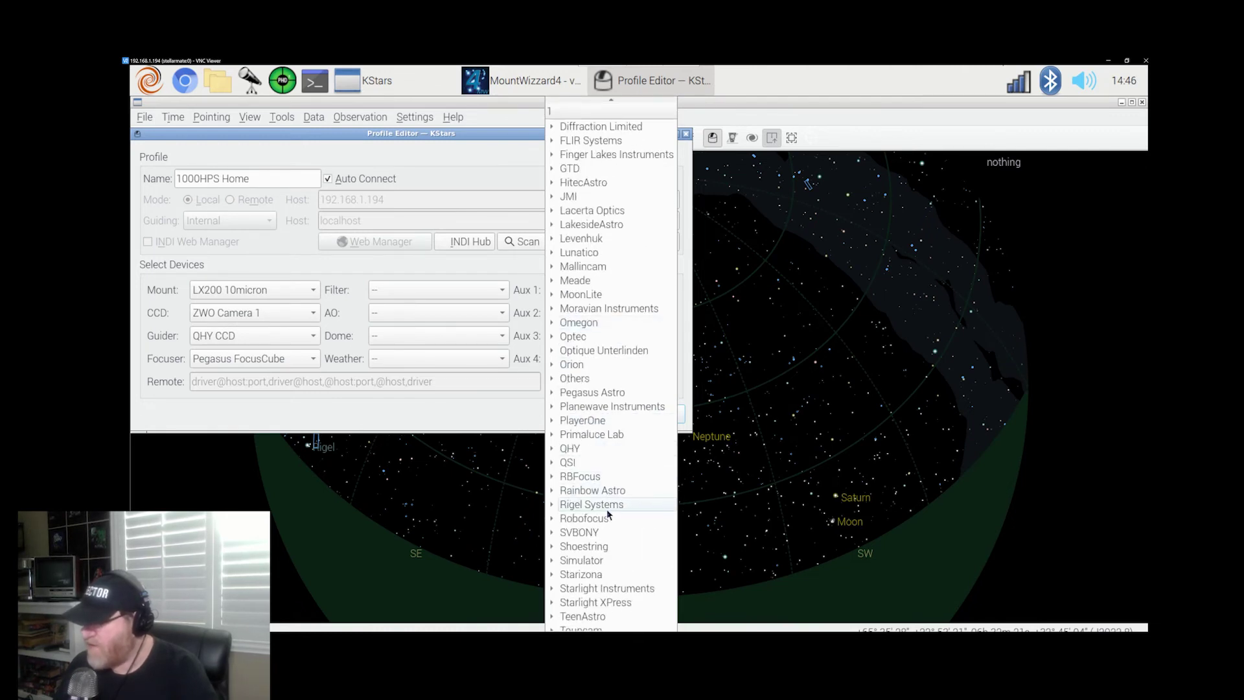
left_click(551, 392)
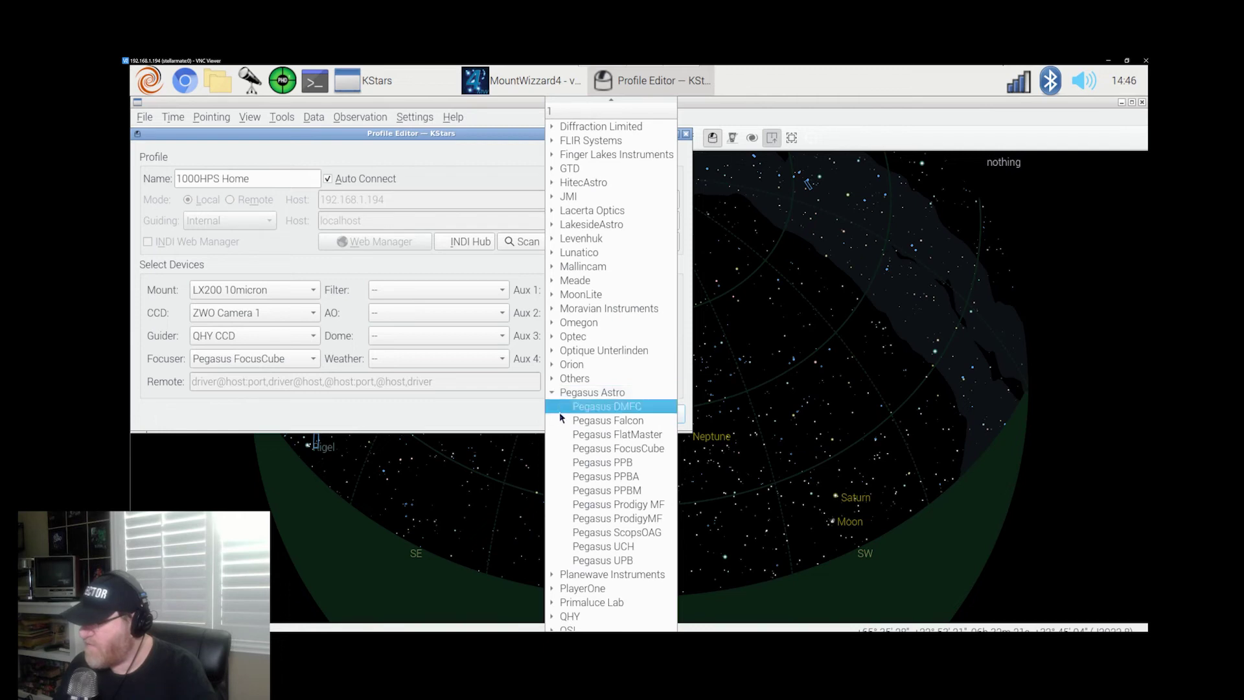
left_click(596, 421)
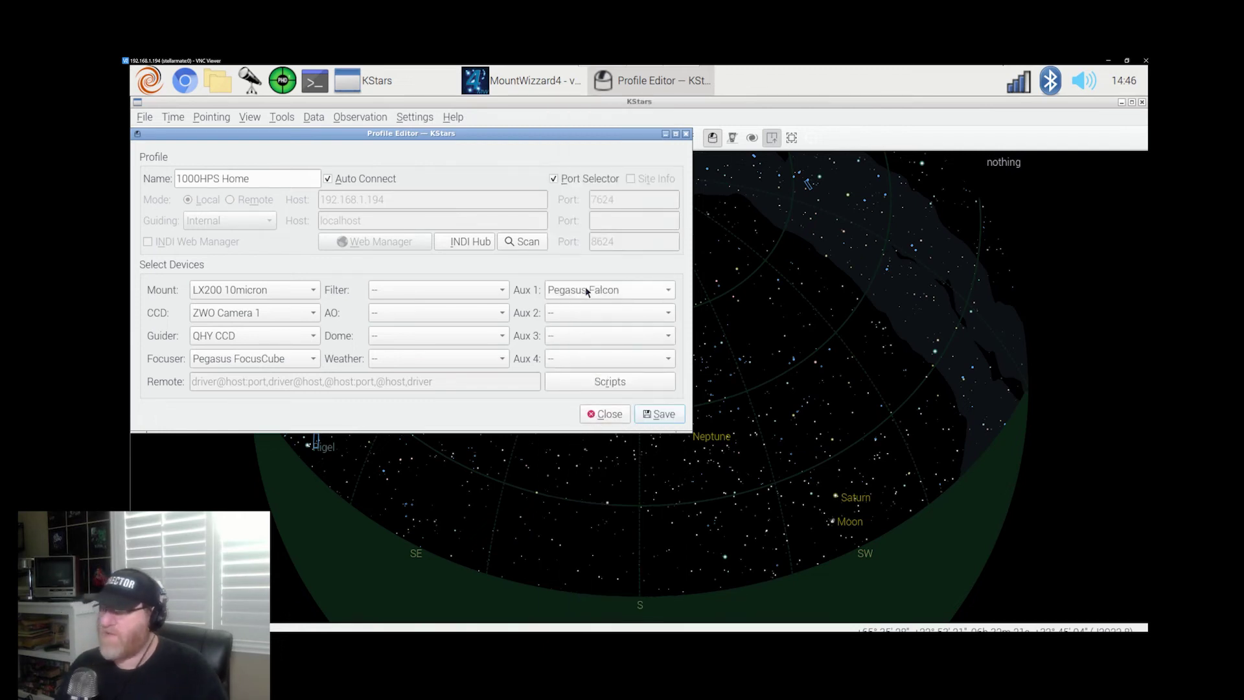
- Save the profile, start INDI services, and select the Primary optical train
left_click(661, 415)
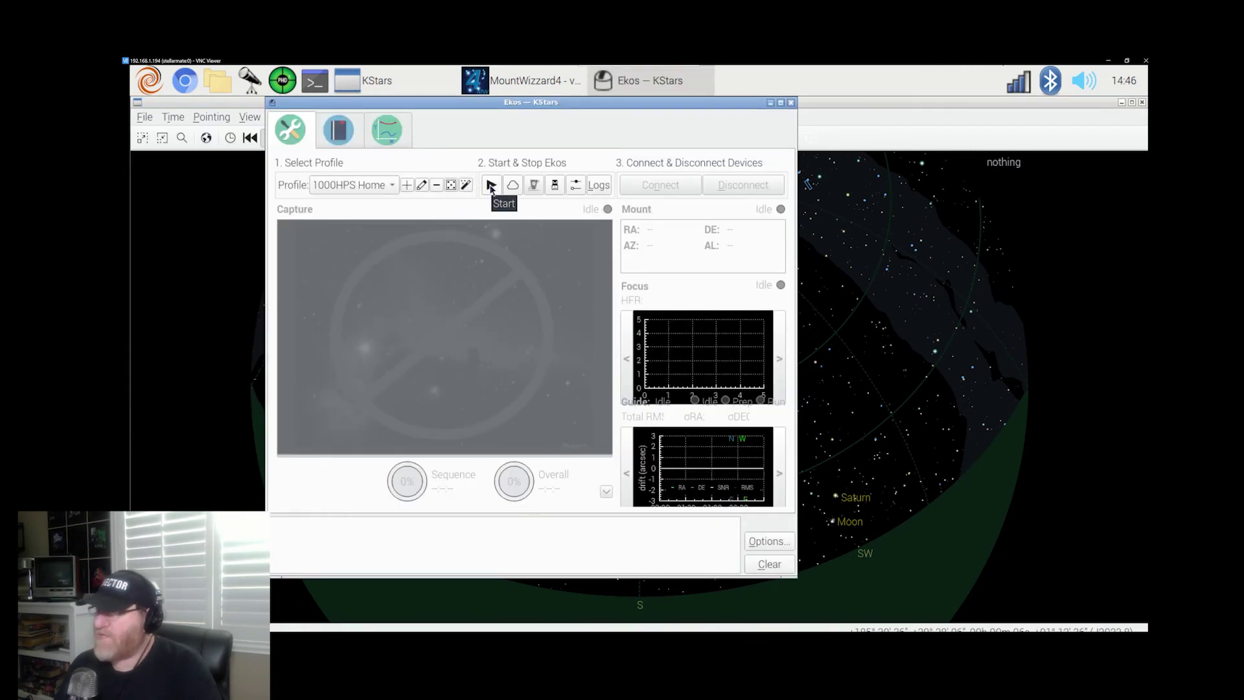
left_click(491, 187)
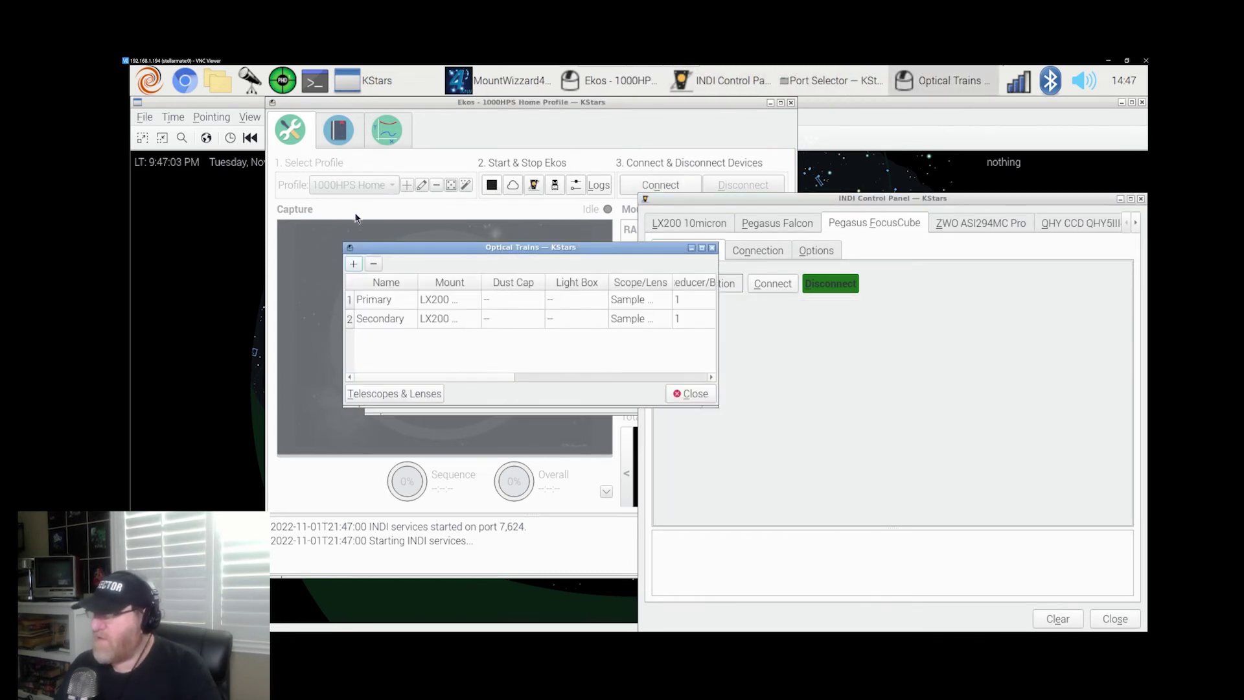
left_click_drag(470, 247, 433, 150)
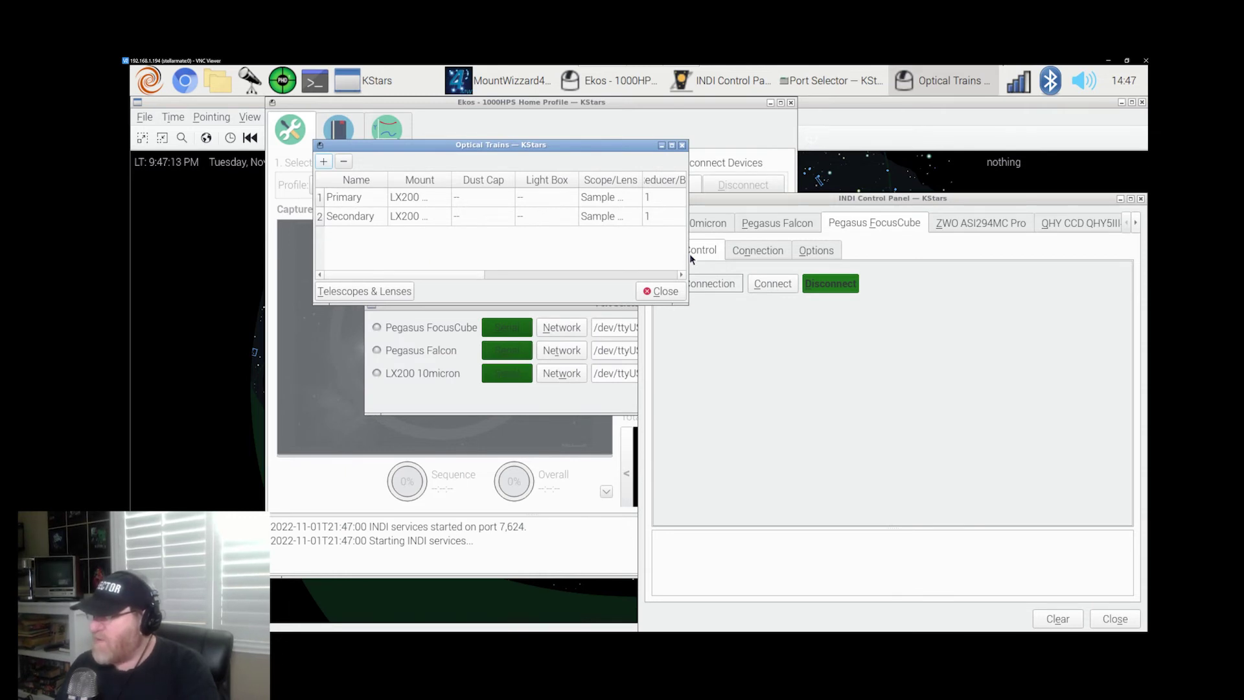
left_click_drag(689, 254, 1028, 256)
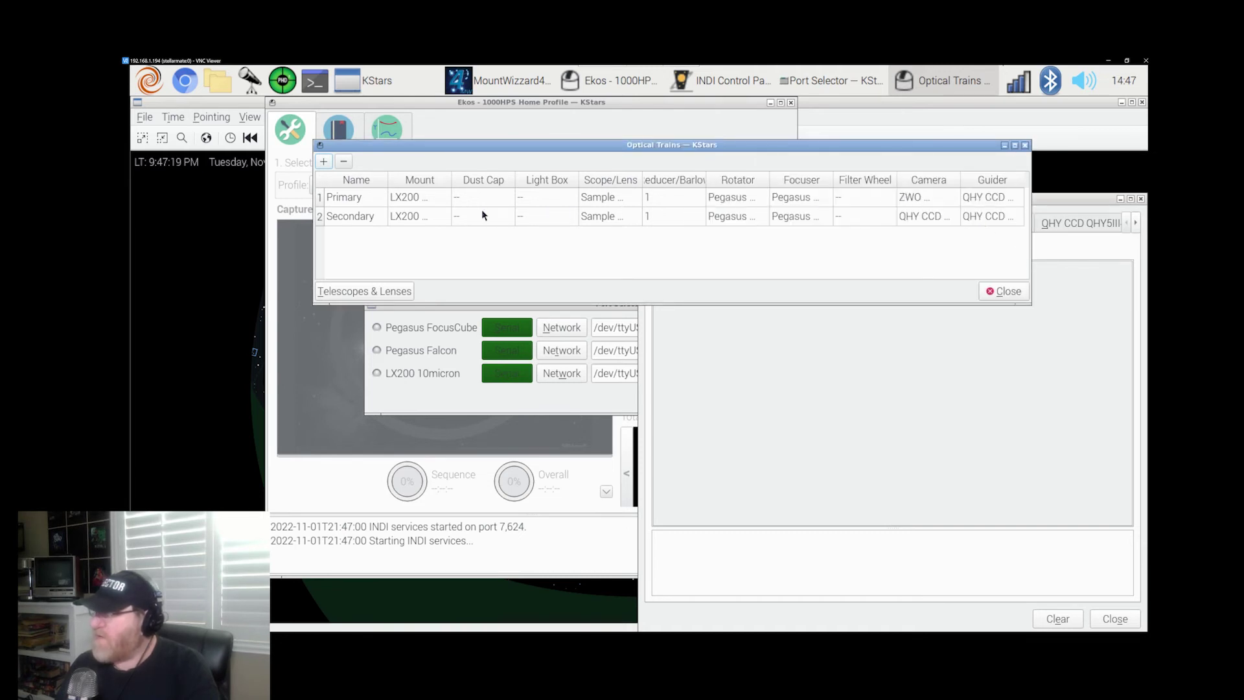
left_click(356, 198)
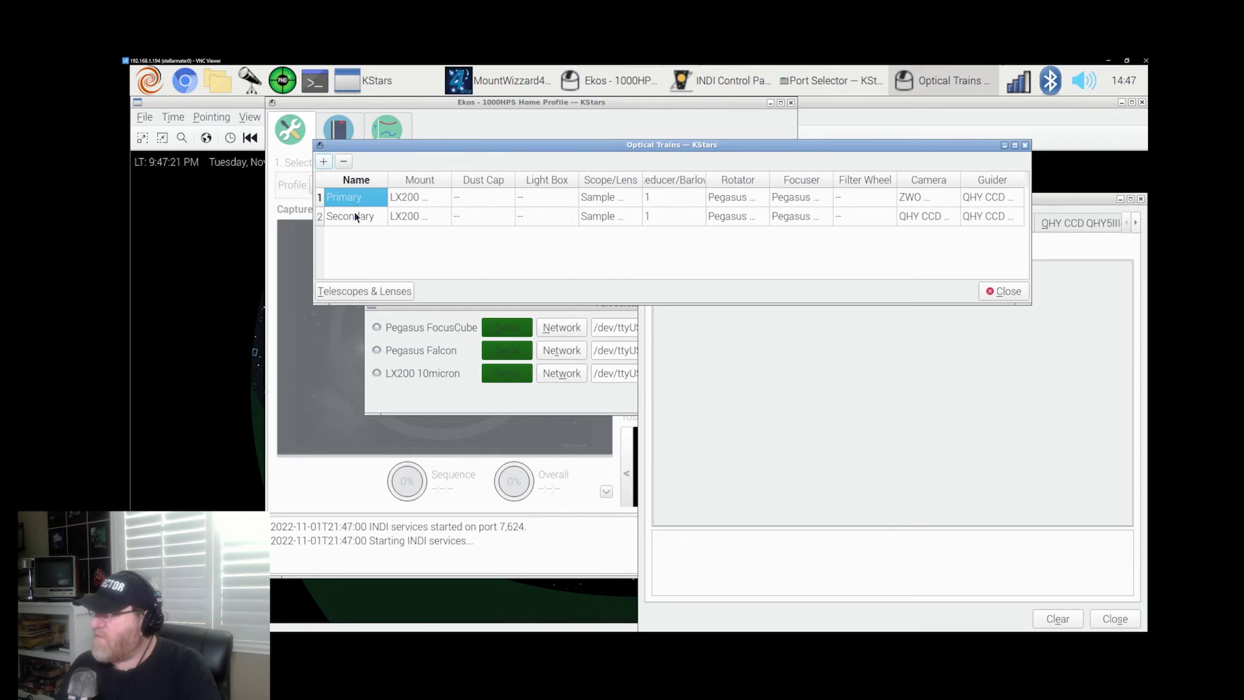
- Save a TEC TEC140 telescope with 140 mm aperture and 980 mm focal length
left_click(350, 292)
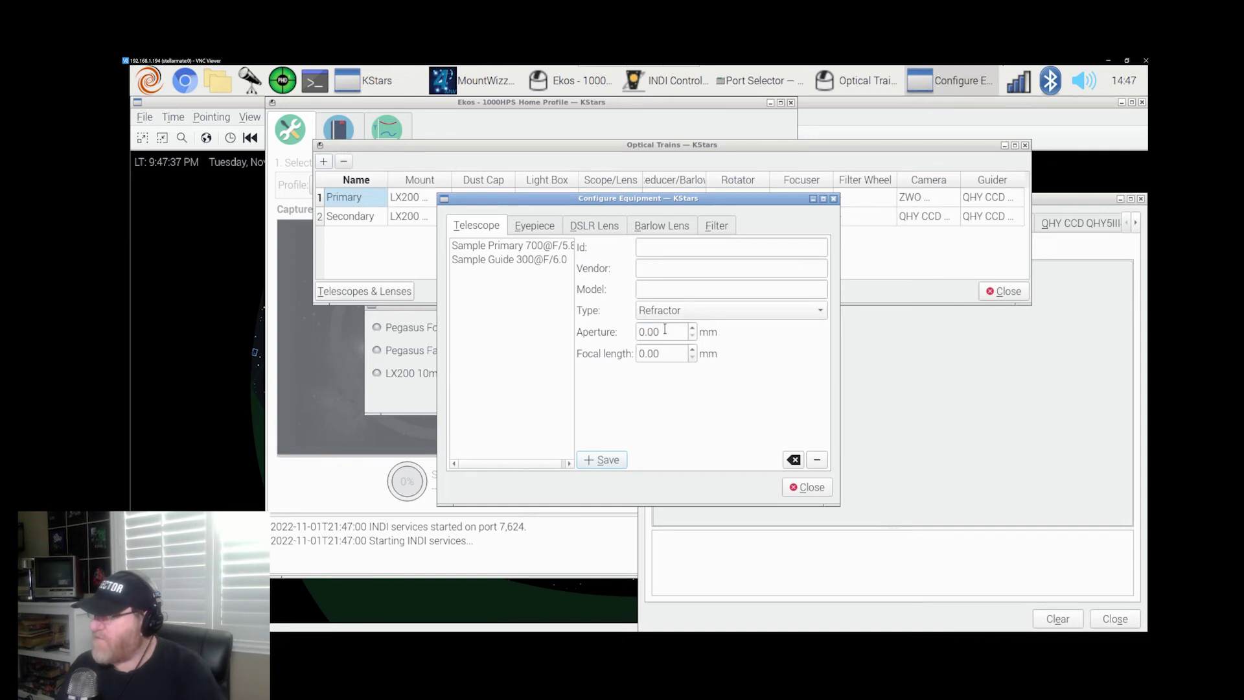
left_click_drag(663, 332, 620, 329)
type("14")
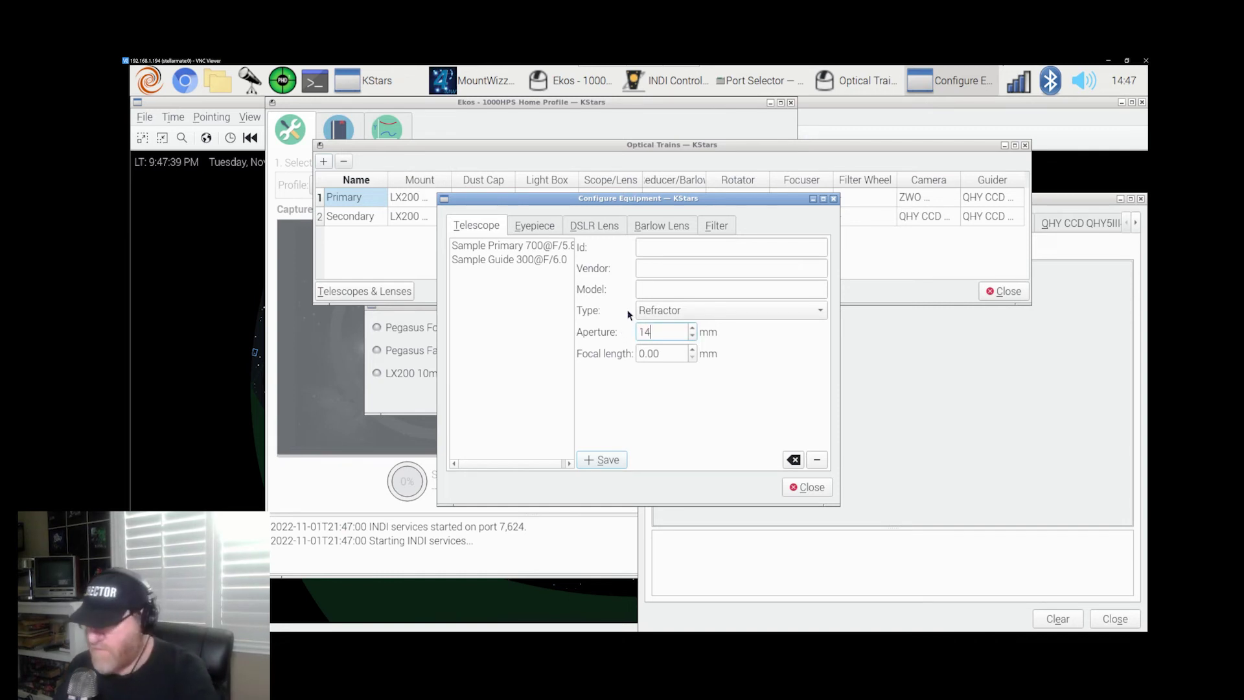
type("0")
key("Tab")
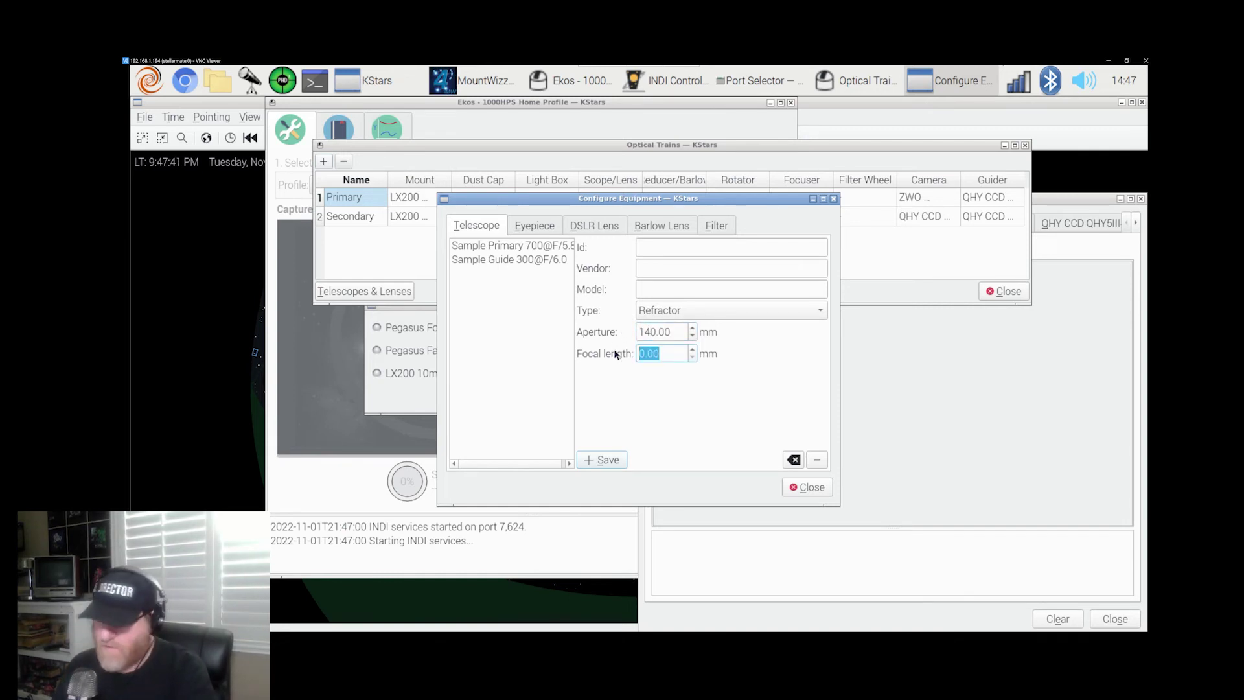
type("98")
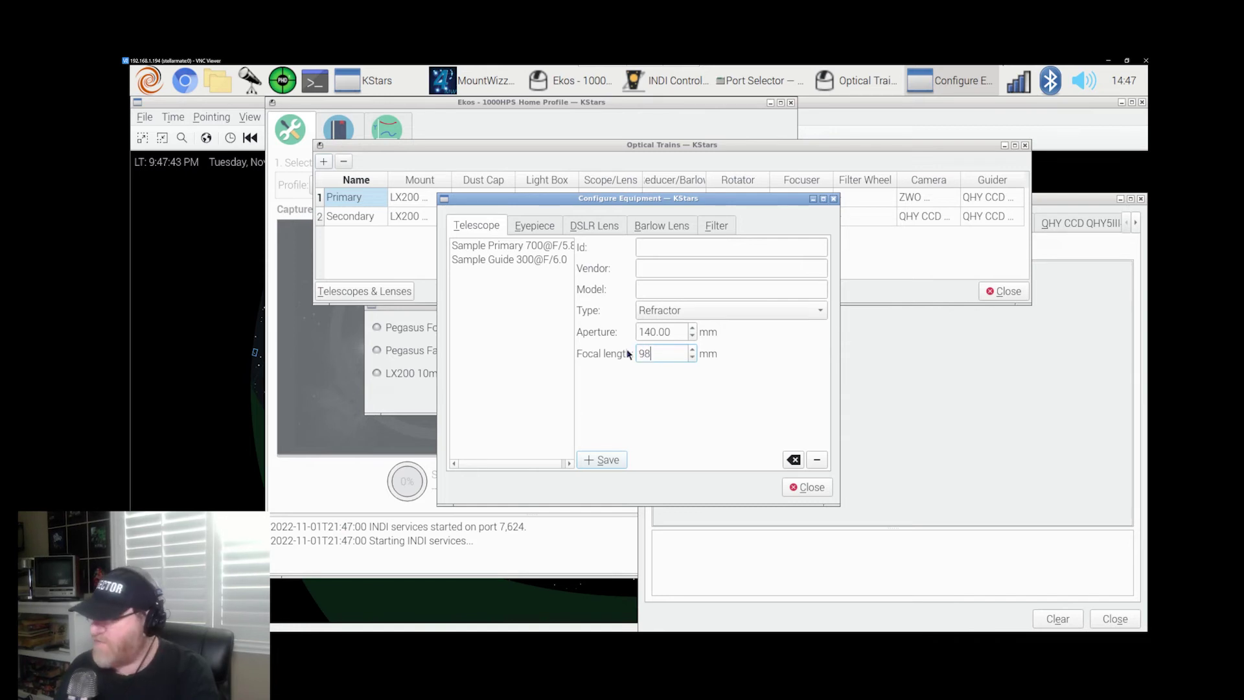
type("0")
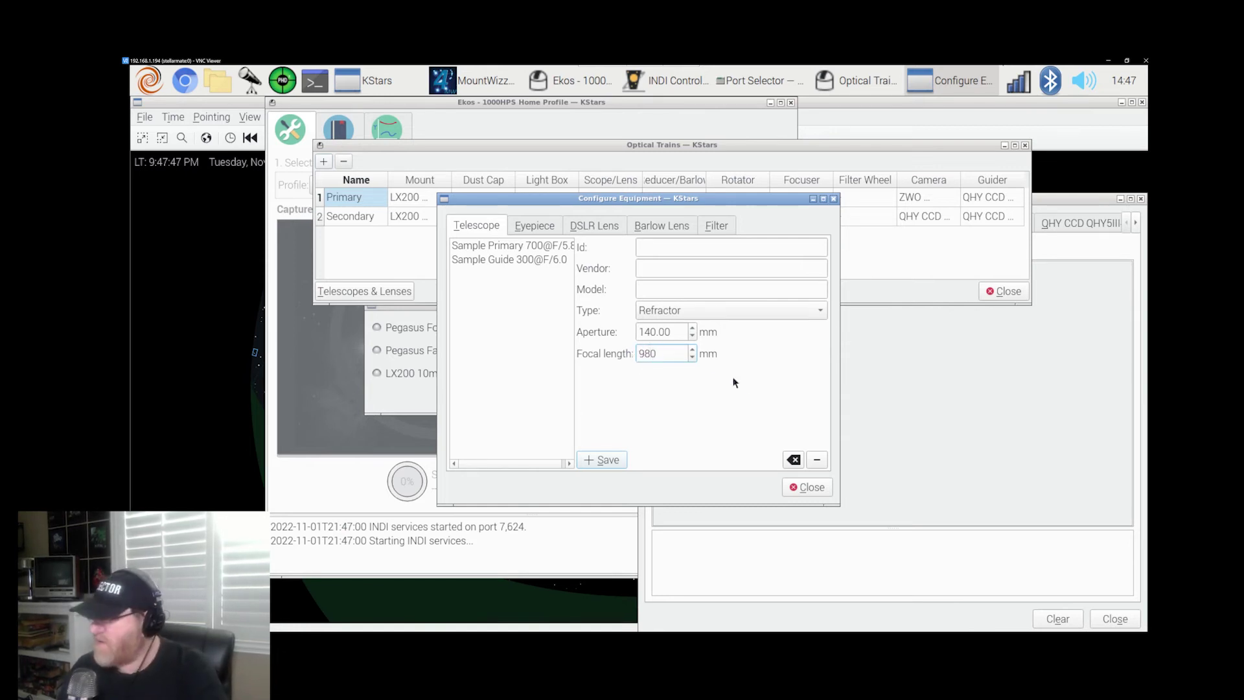
left_click(671, 291)
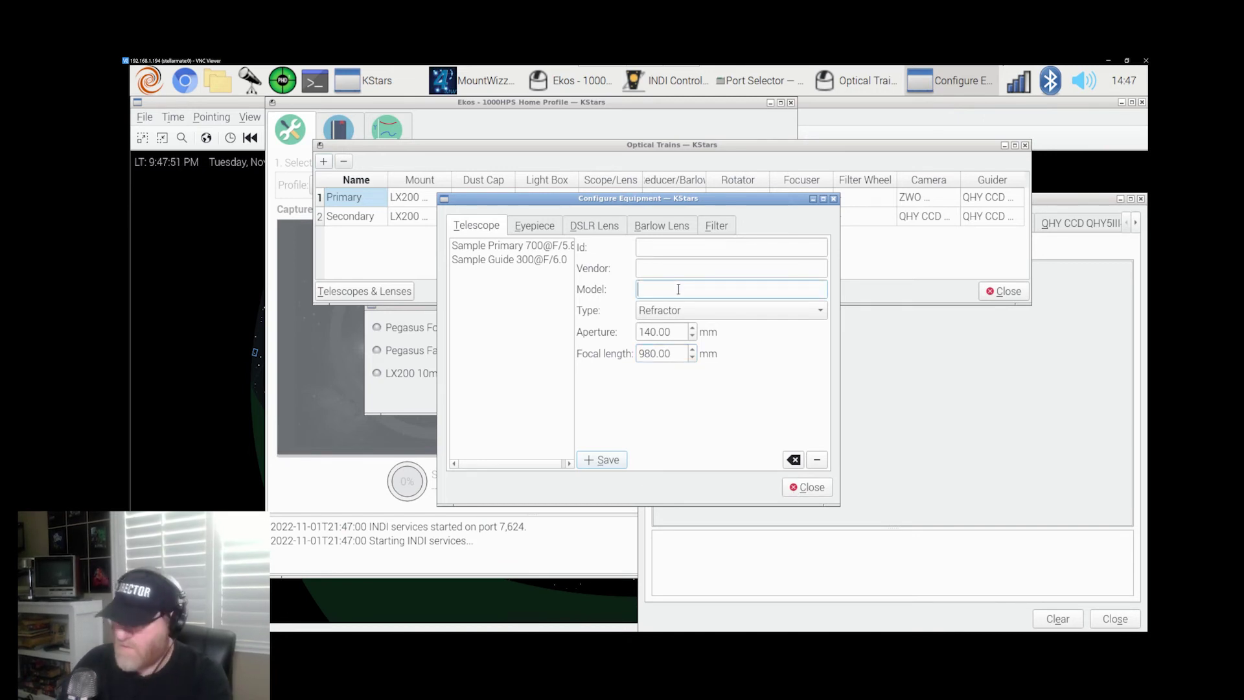
type("TEC1")
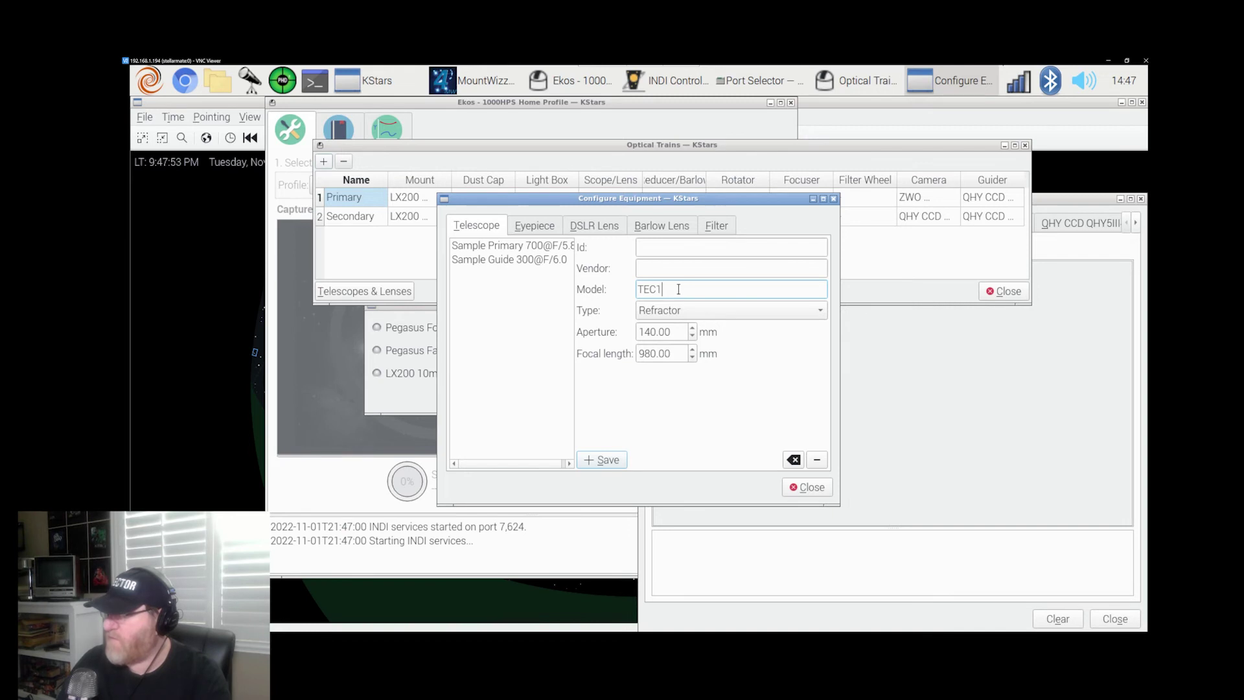
type("40")
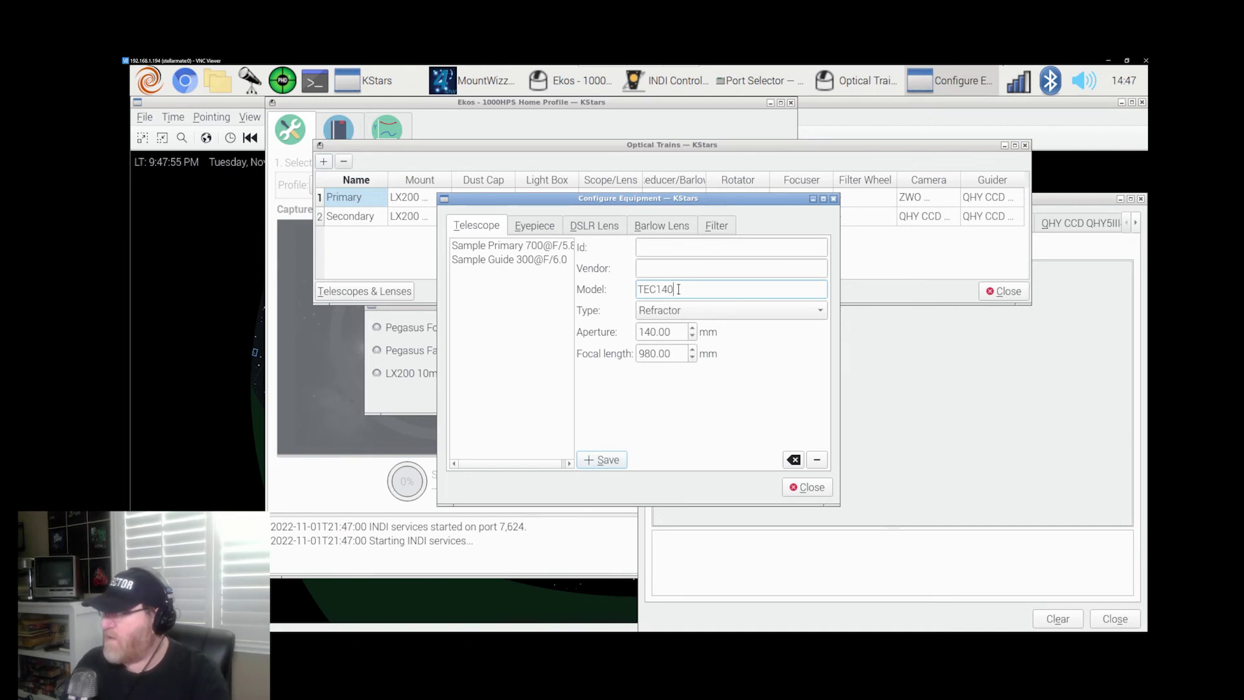
left_click(683, 264)
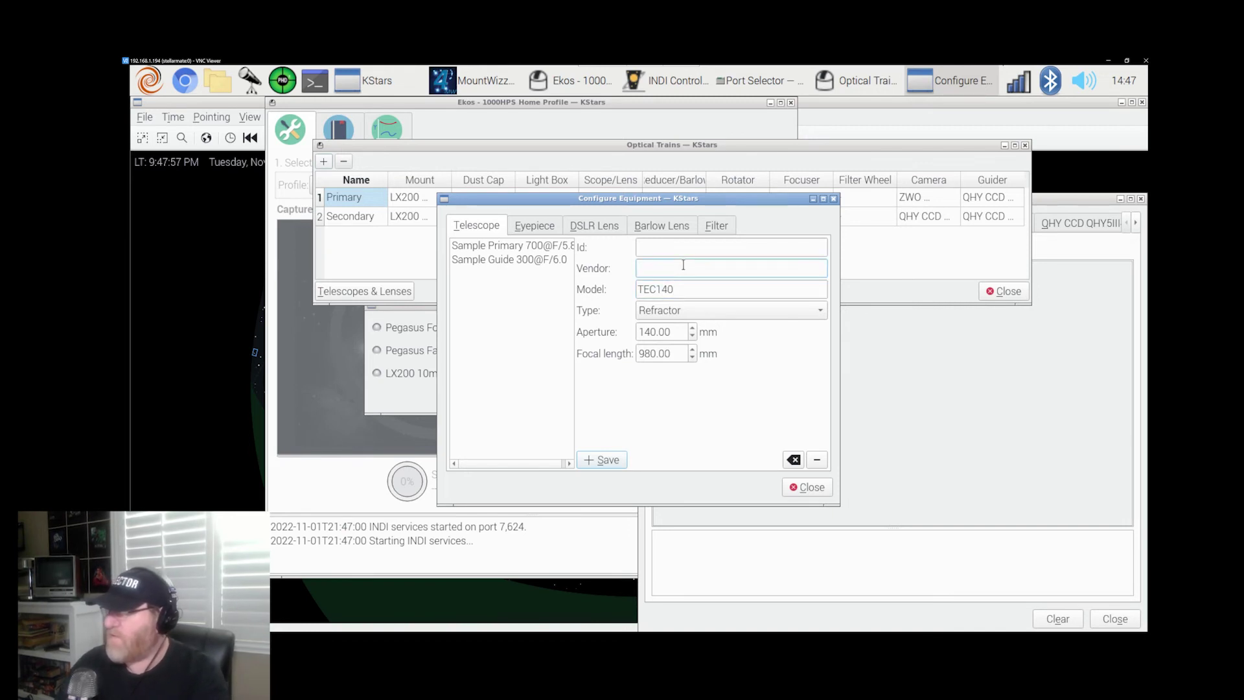
type("TEC")
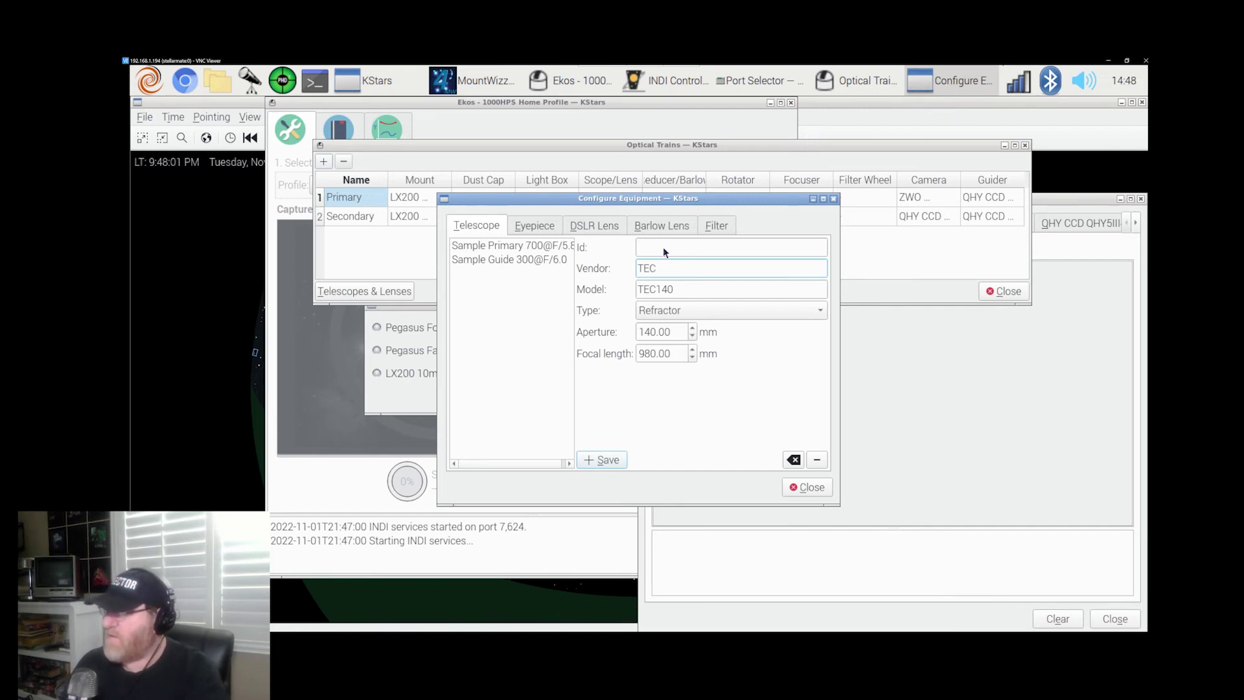
left_click(601, 461)
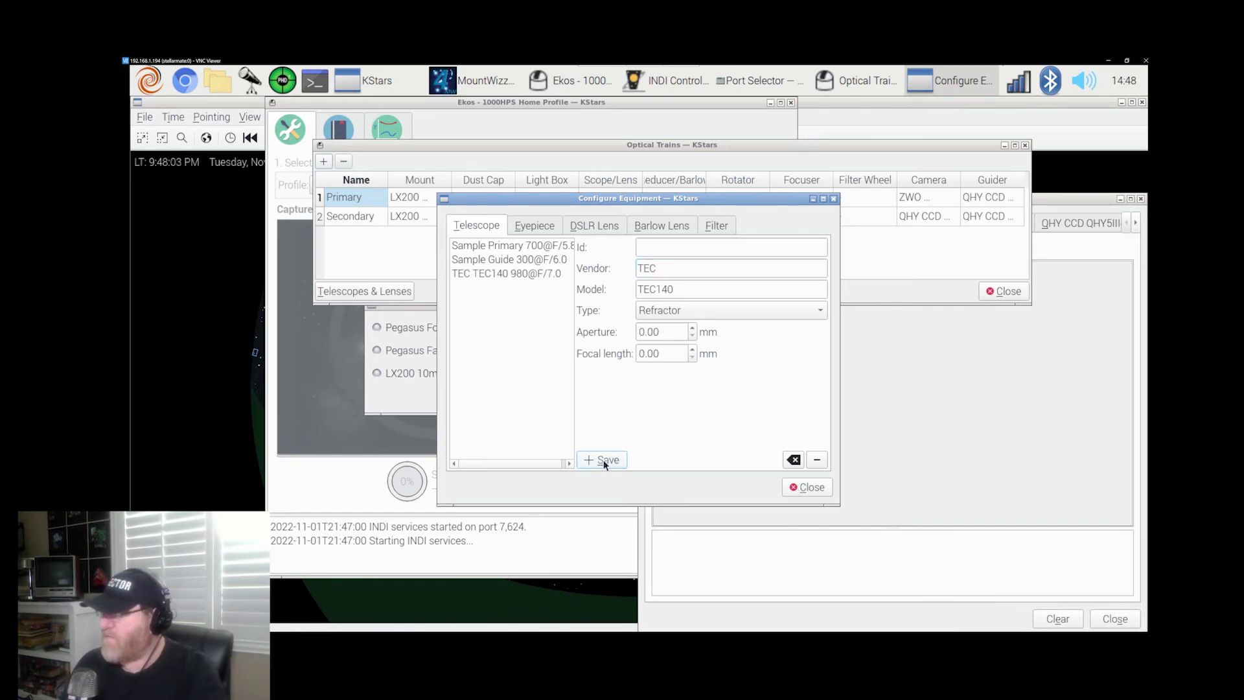
left_click(502, 276)
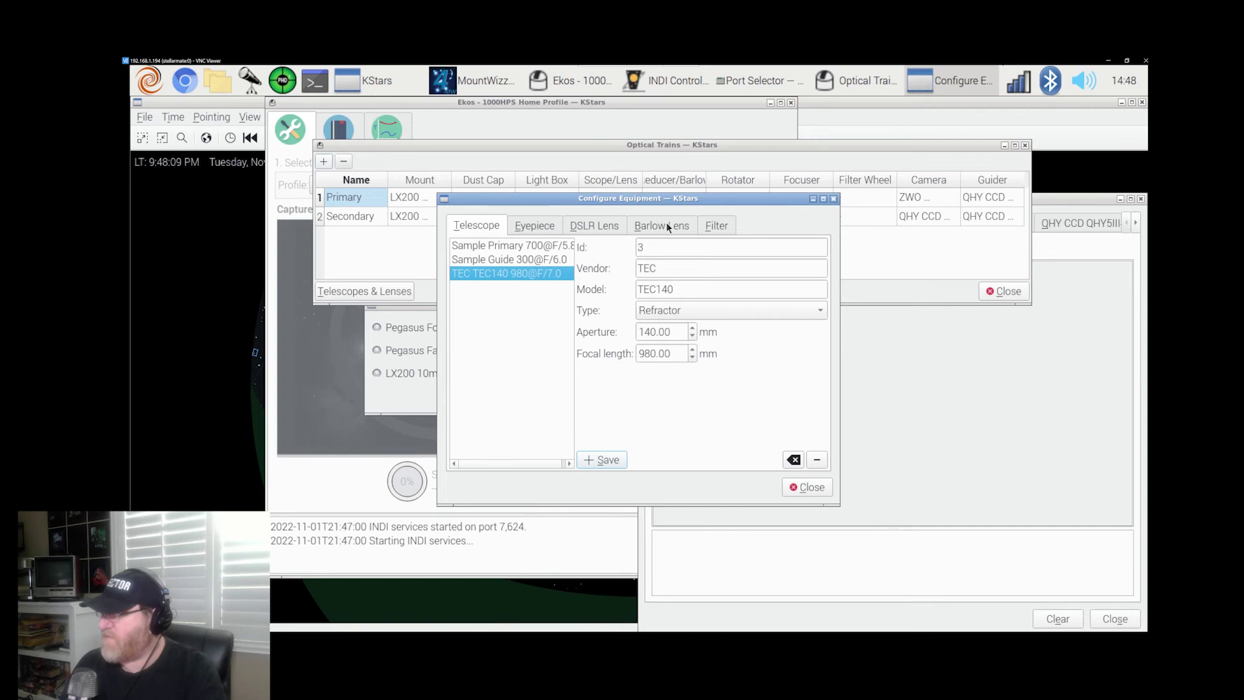
left_click(810, 488)
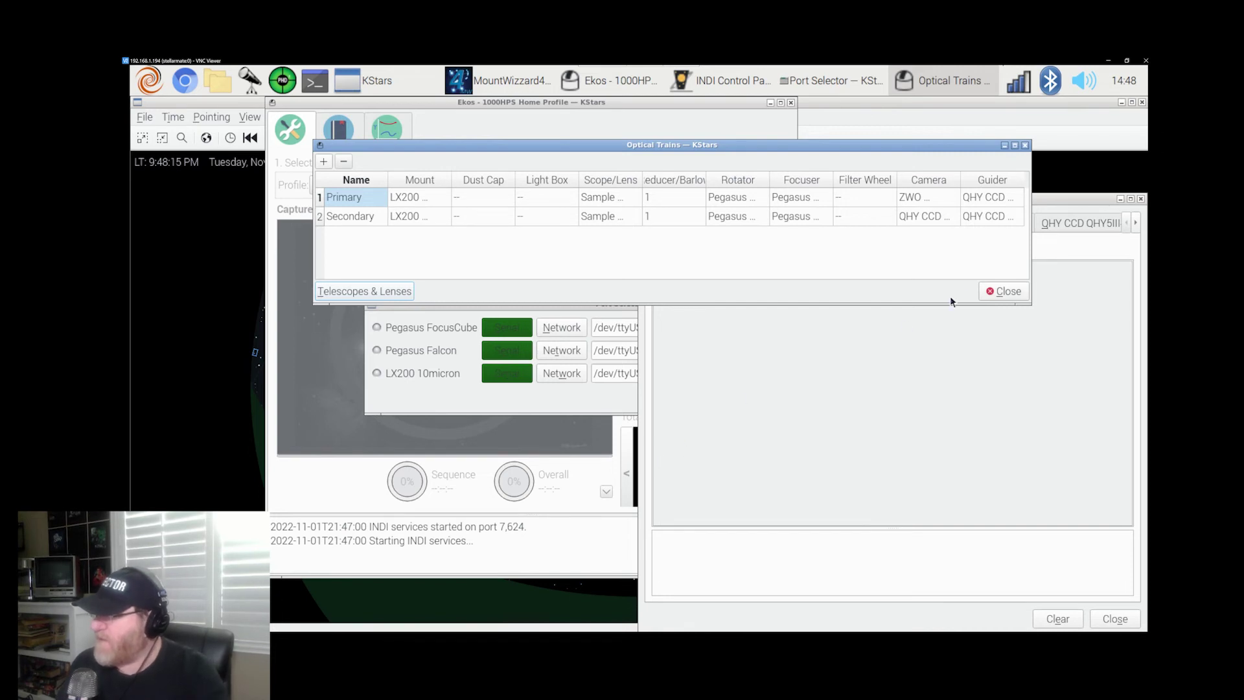
- Close Optical Trains and give the LX200 10micron a network connection at 192.168.1.113, port 3490
left_click(1005, 291)
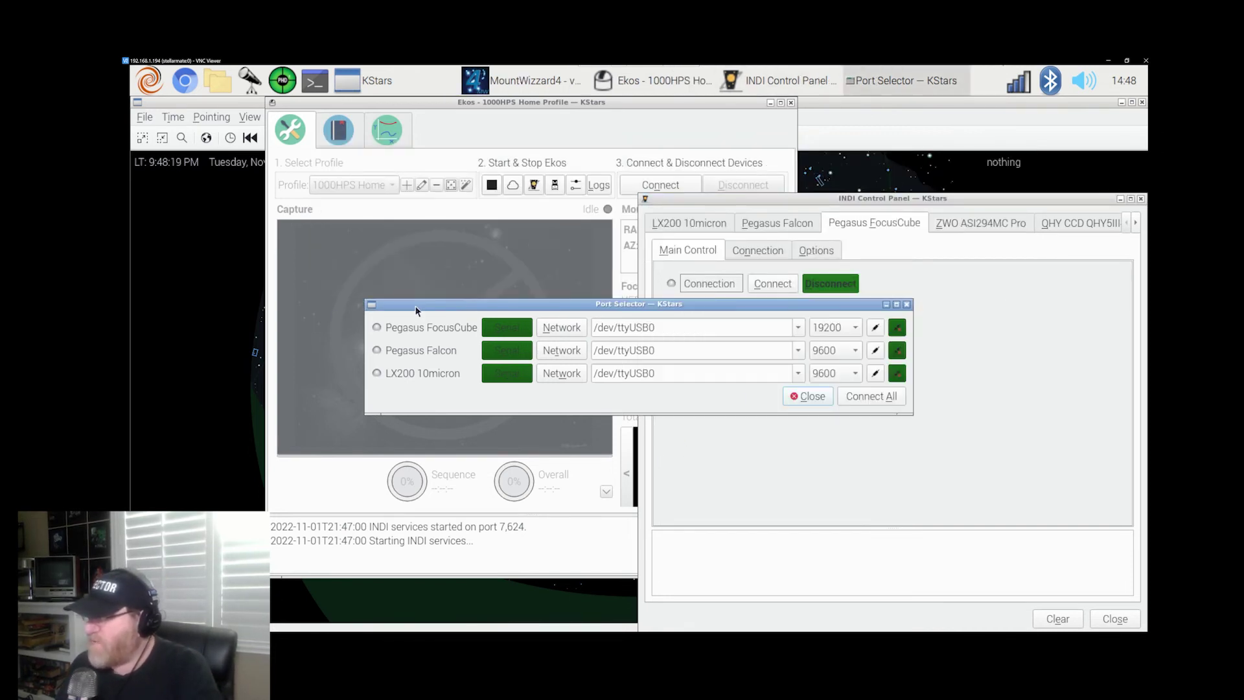
mouse_move(415, 306)
left_mouse_down()
mouse_move(363, 285)
mouse_move(463, 190)
mouse_move(454, 186)
left_mouse_up()
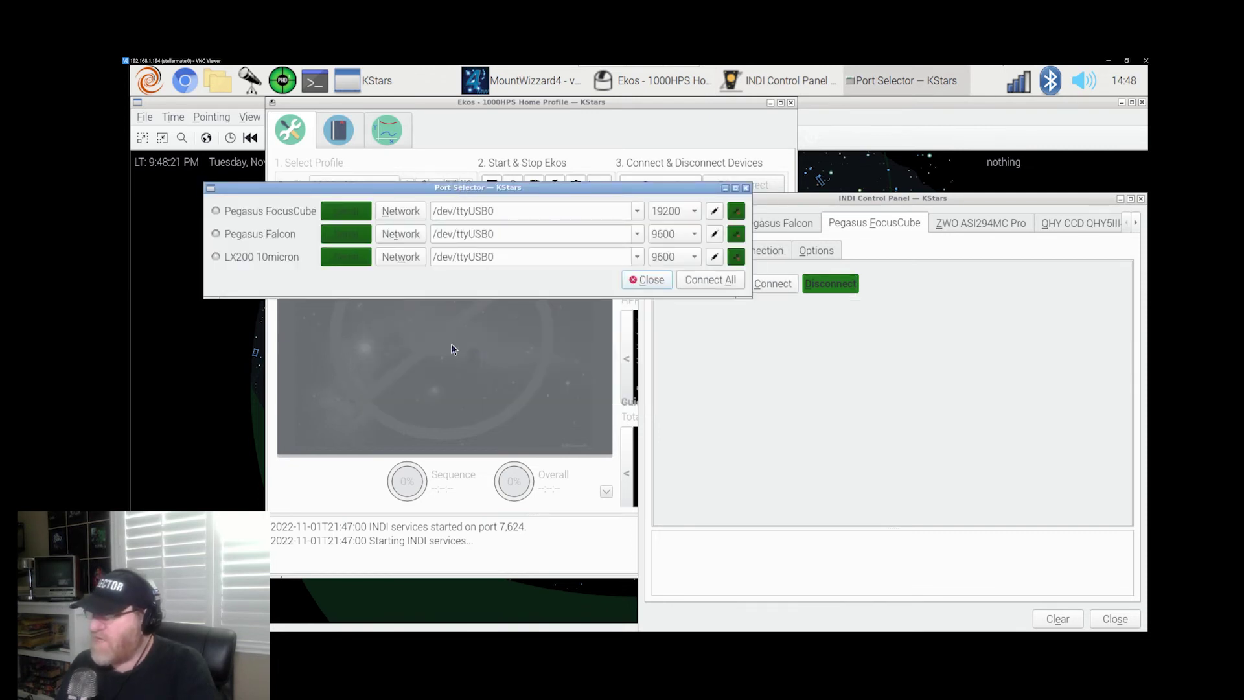
left_click(413, 259)
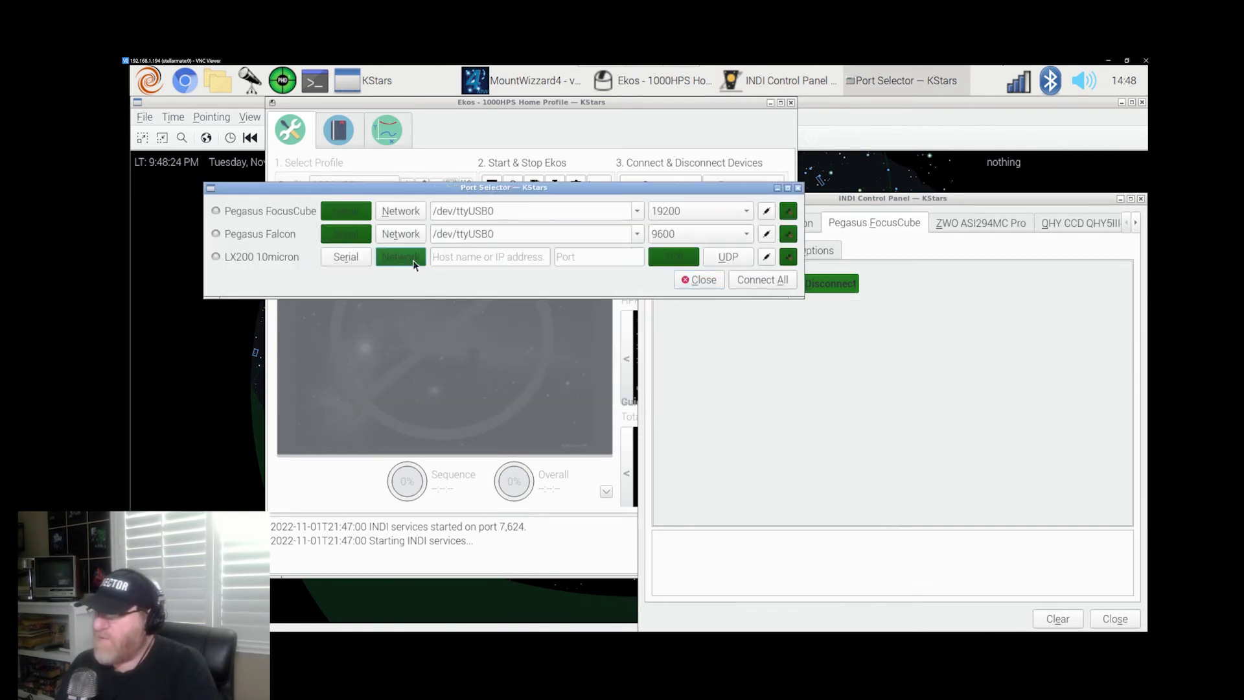
left_click(471, 254)
type("192")
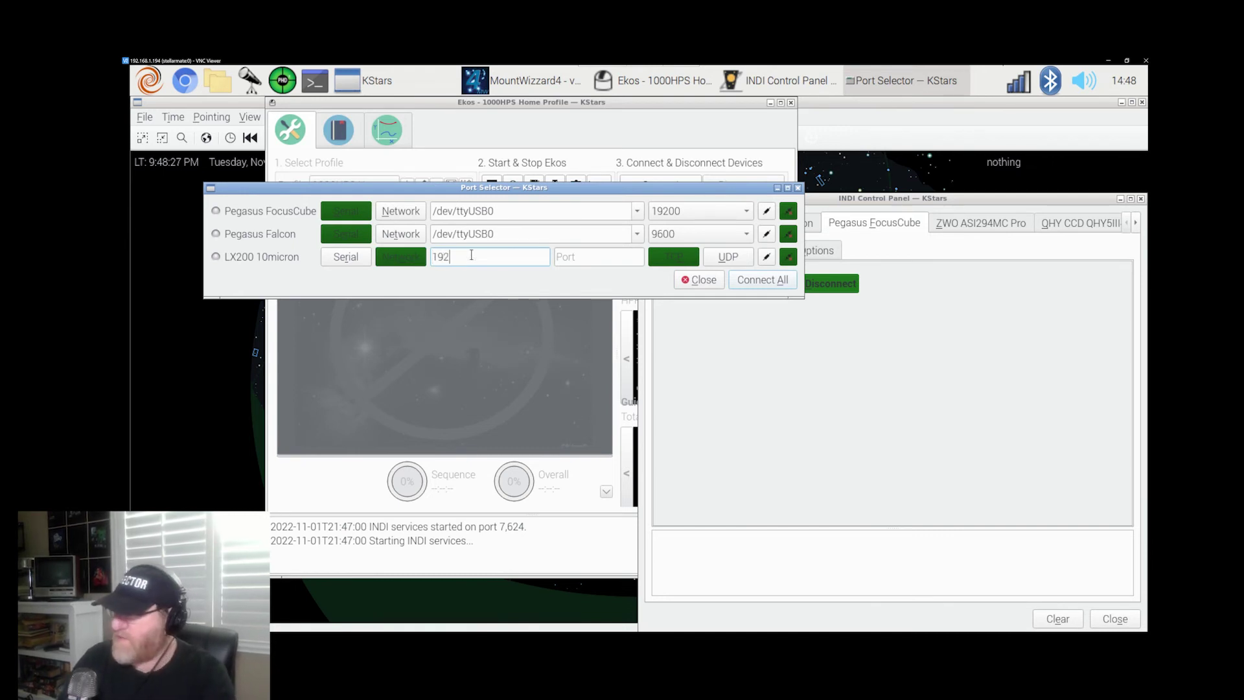
type(".168")
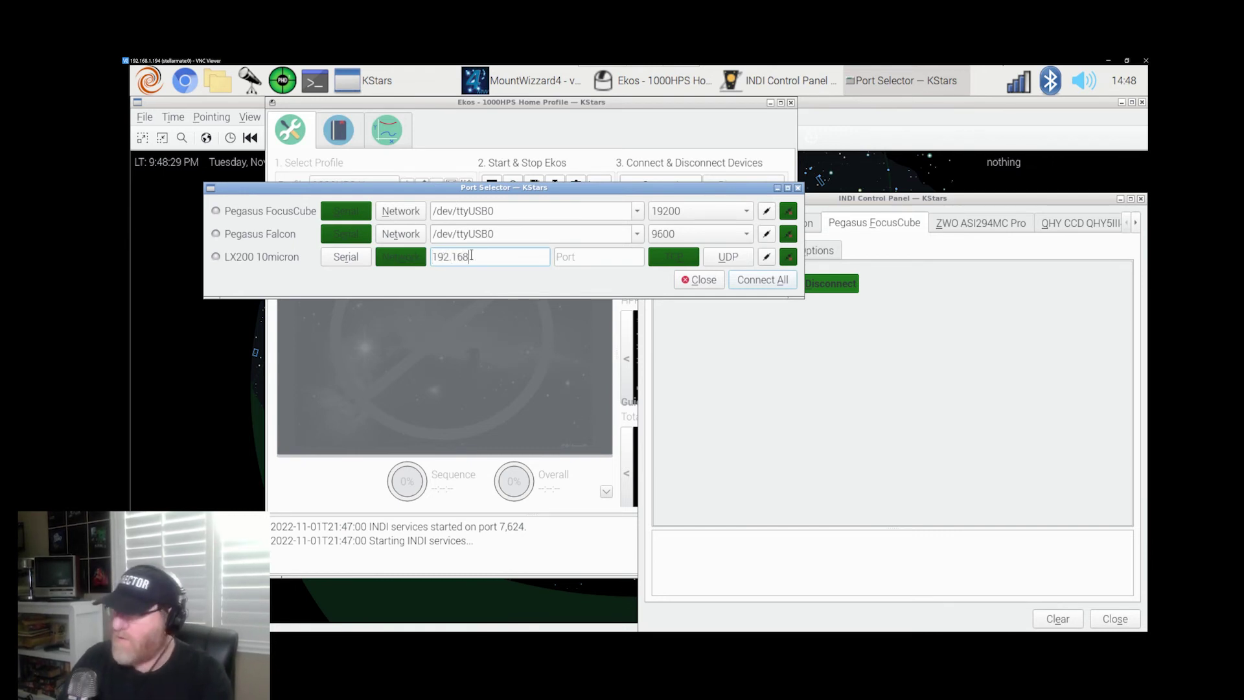
type(".")
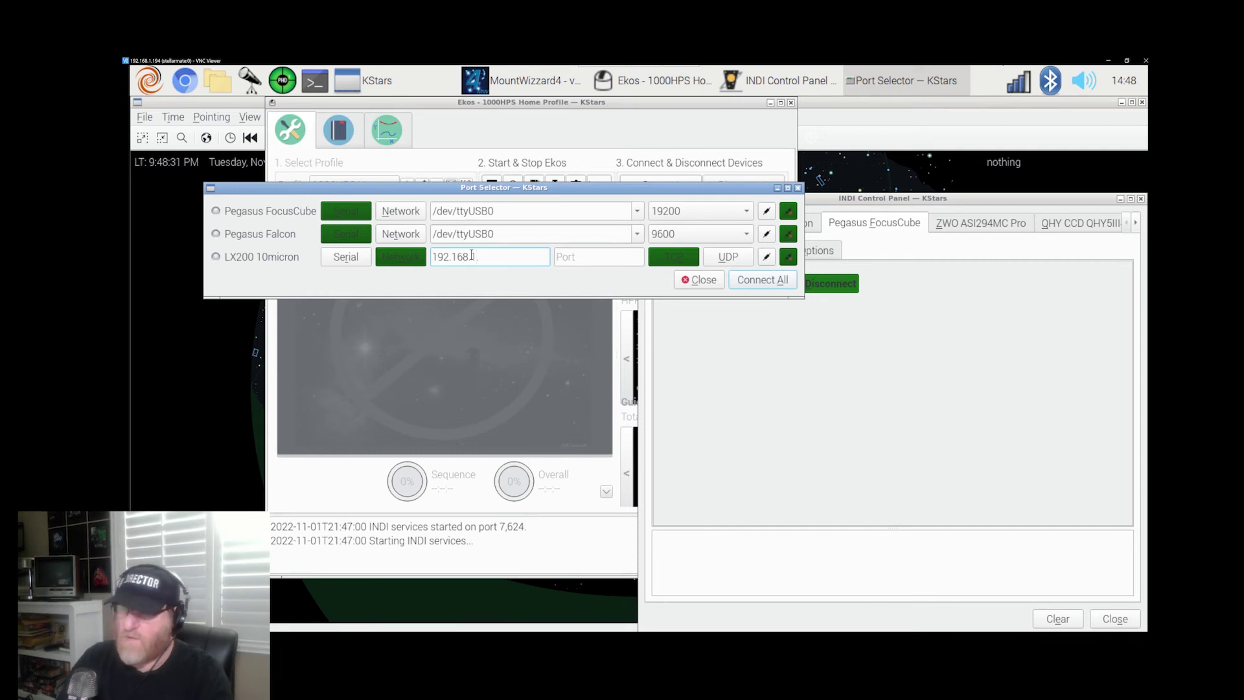
type("1.113")
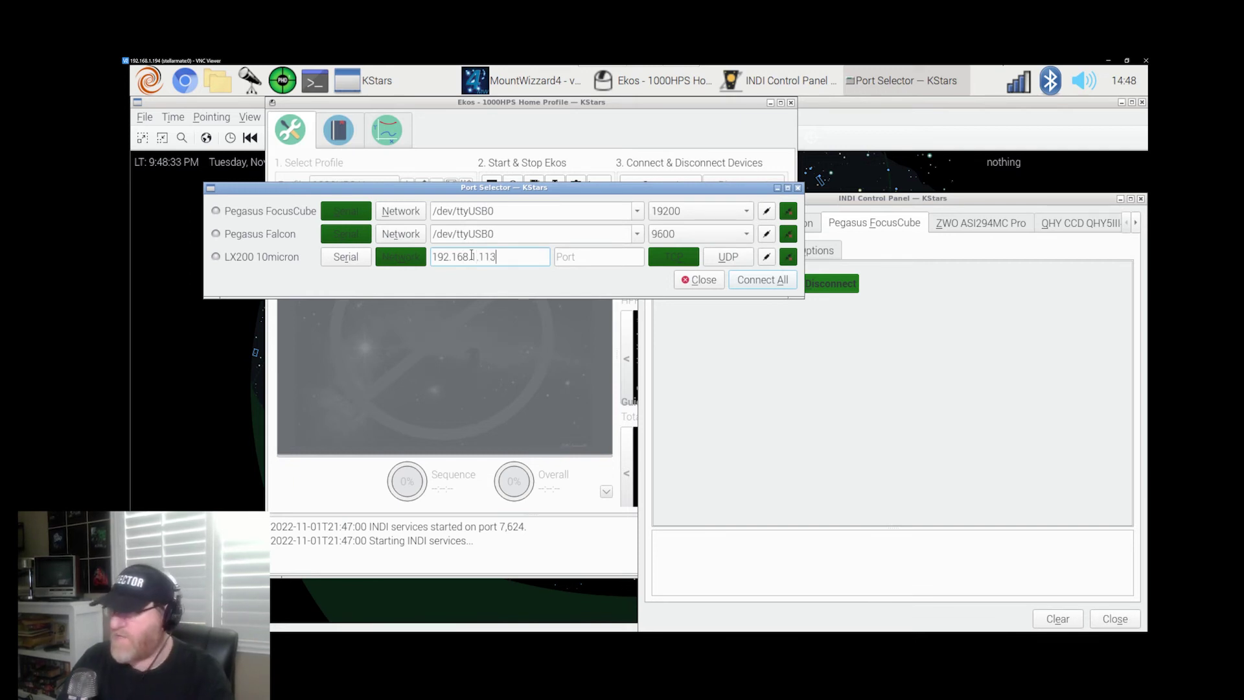
left_click(572, 258)
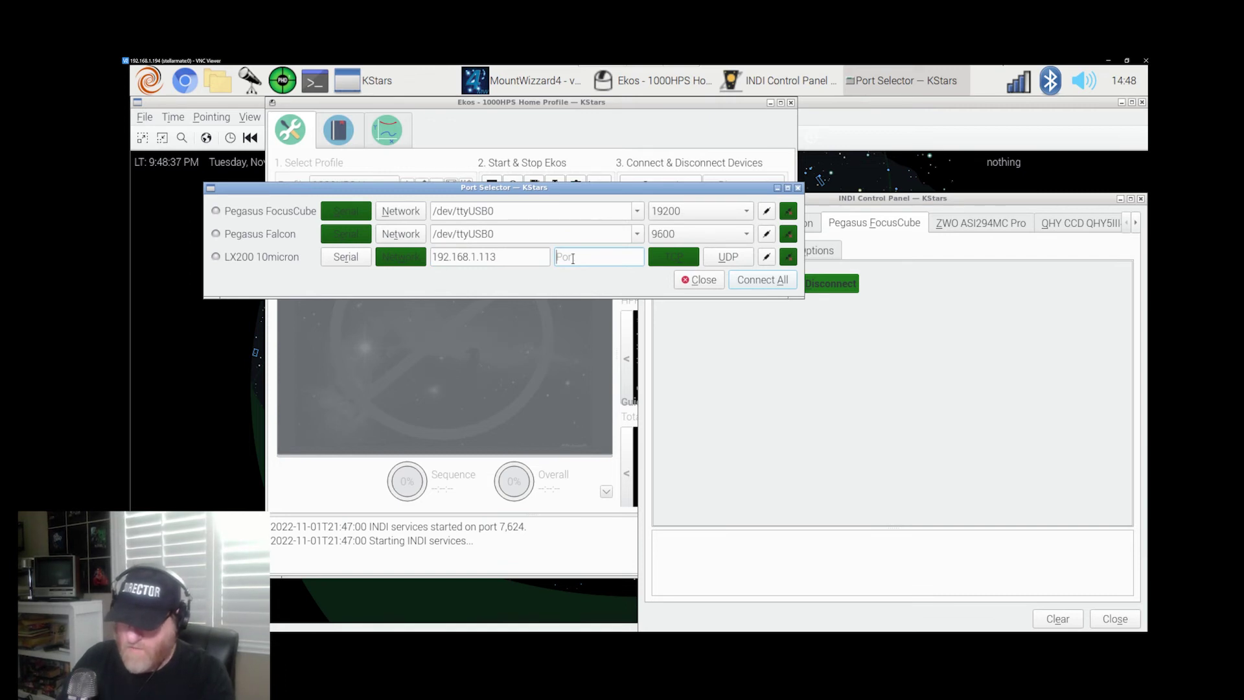
type("3490")
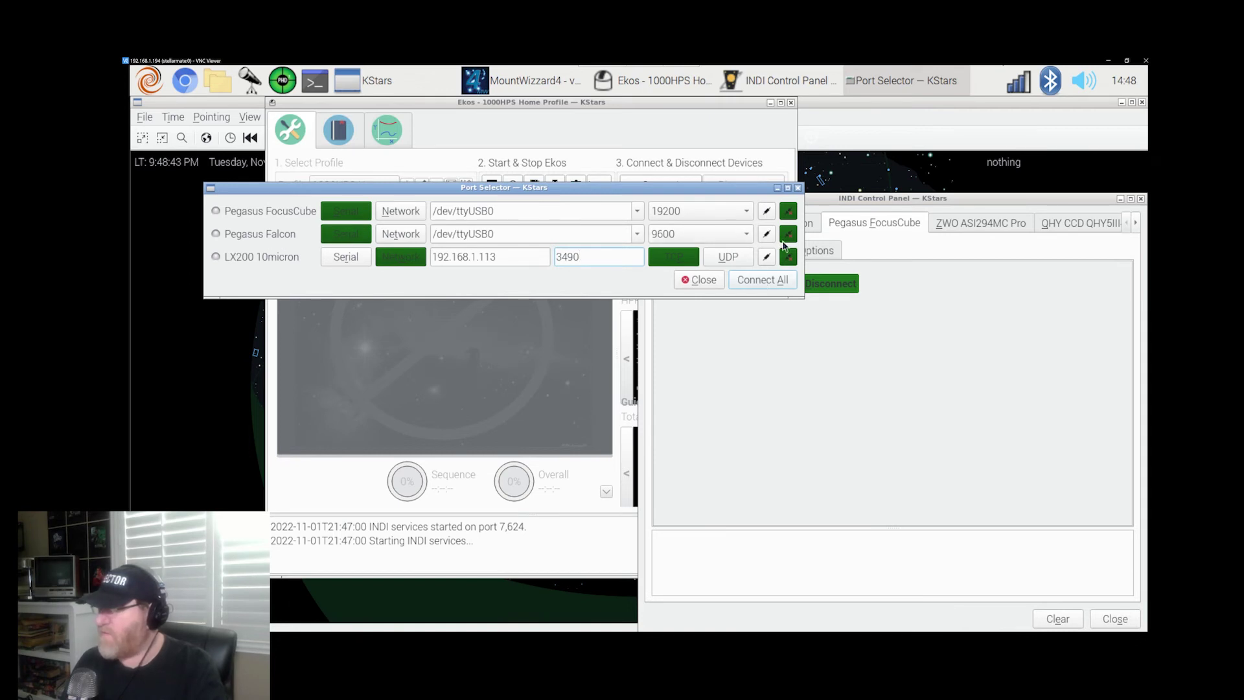
- Assign the Falcon Rotator port to the Pegasus Falcon and FocusCube 2 port to the FocusCube
left_click(766, 211)
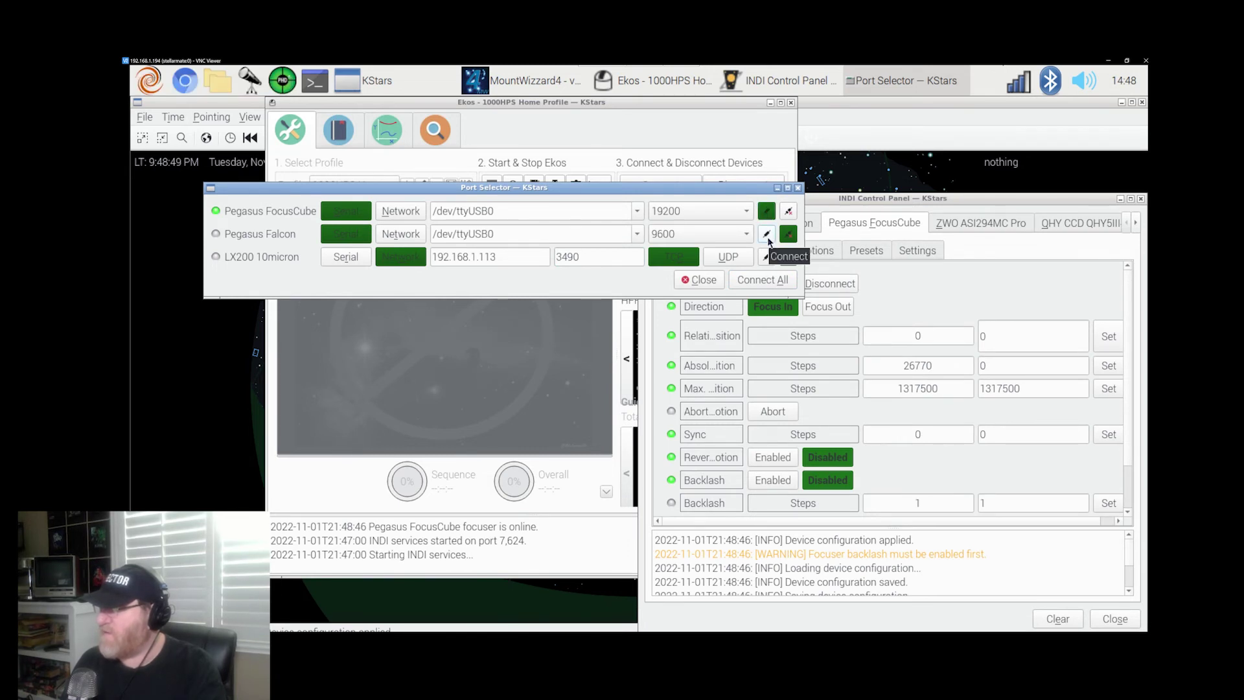
left_click(768, 238)
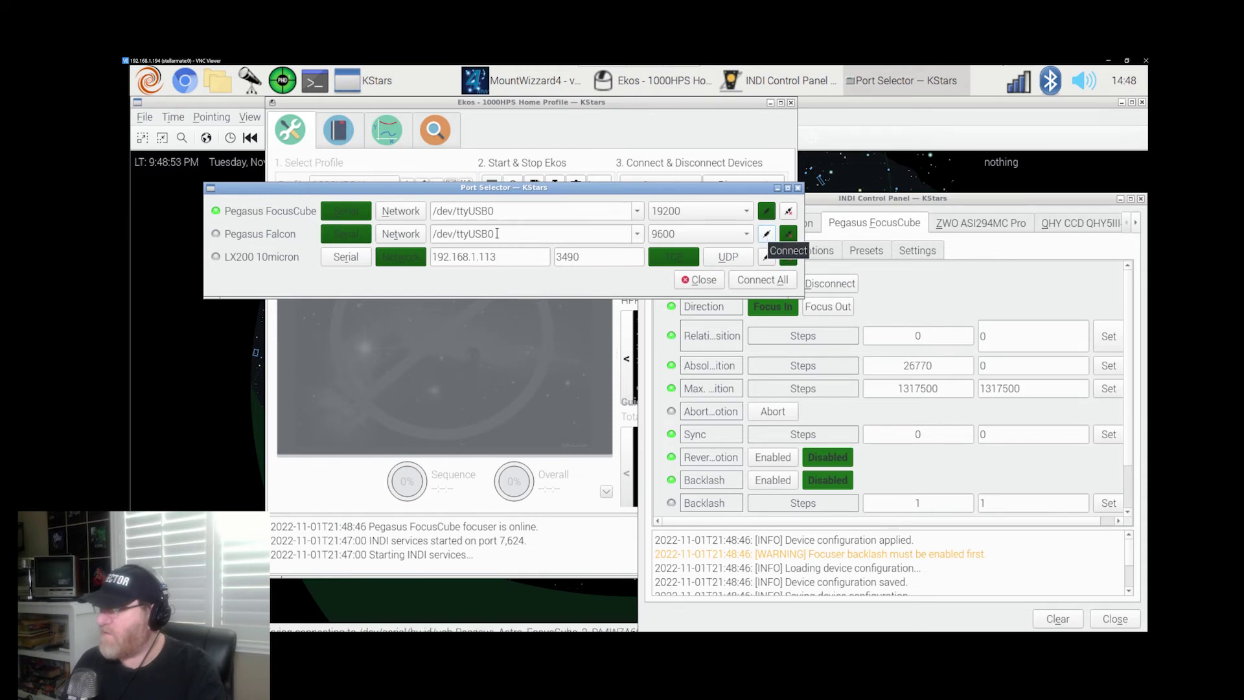
left_click(640, 231)
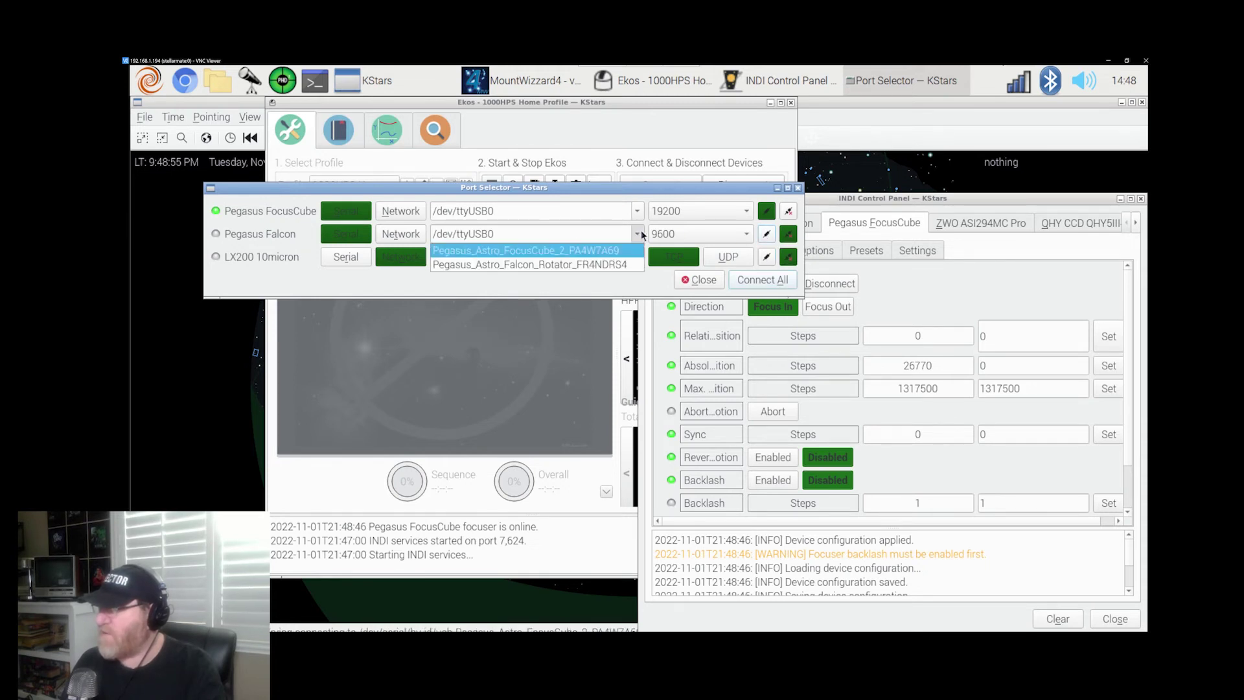
left_click(596, 258)
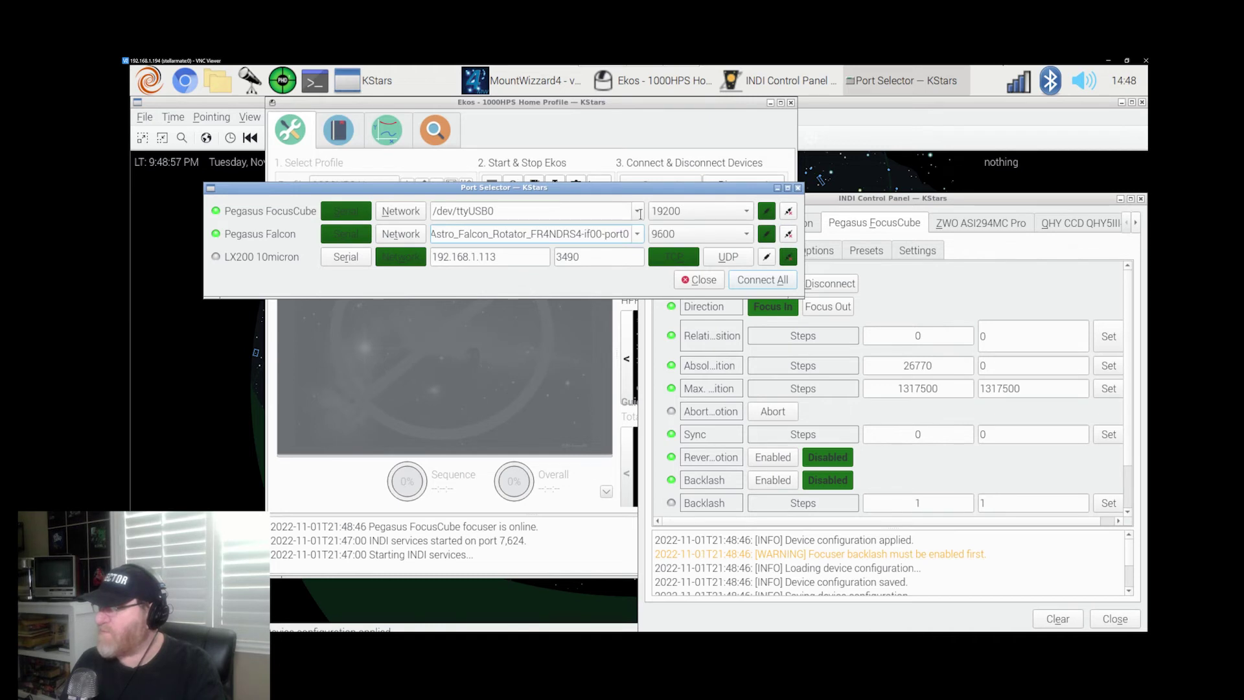
left_click(638, 213)
left_click(560, 232)
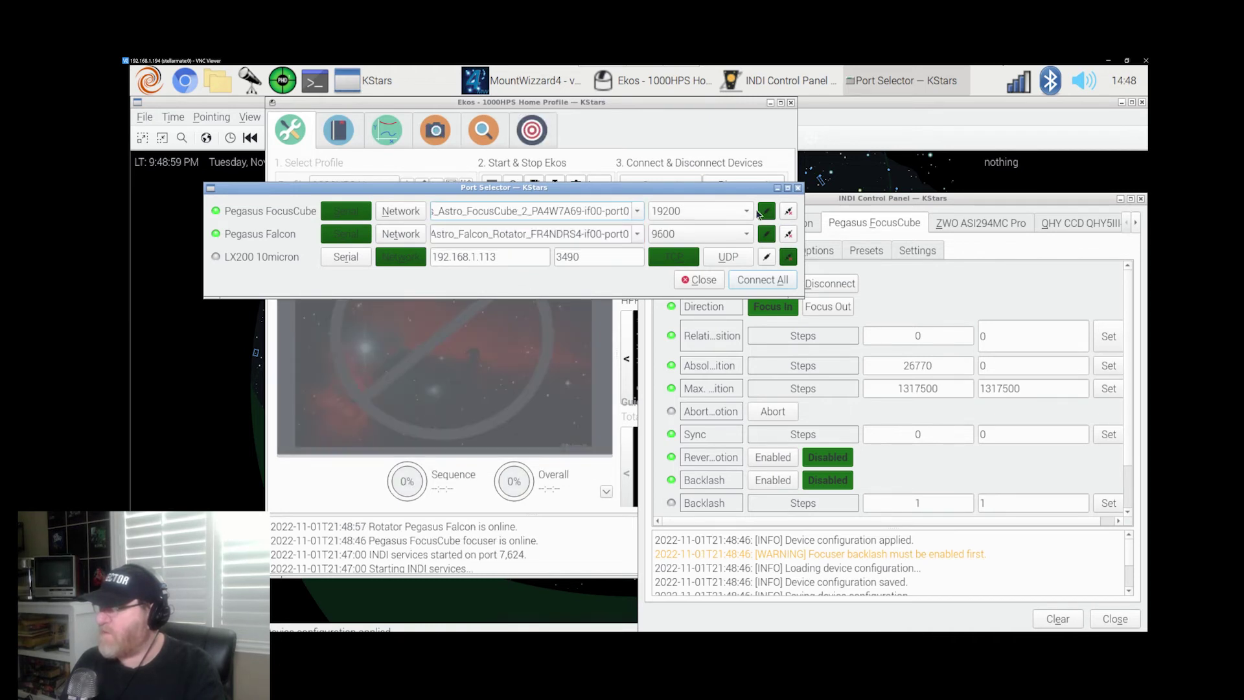
- Reconnect FocusCube and Falcon on their new ports, connect the LX200 10micron, and close Port Selector
left_click(788, 211)
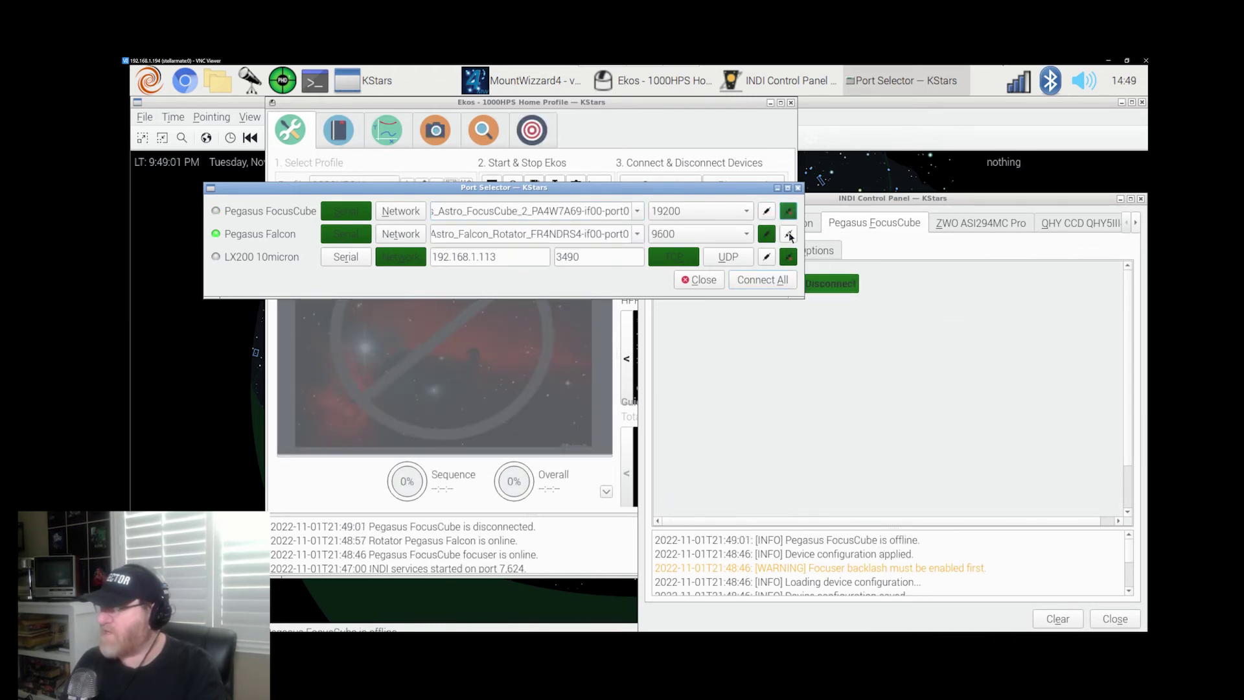
left_click(788, 235)
left_click(766, 211)
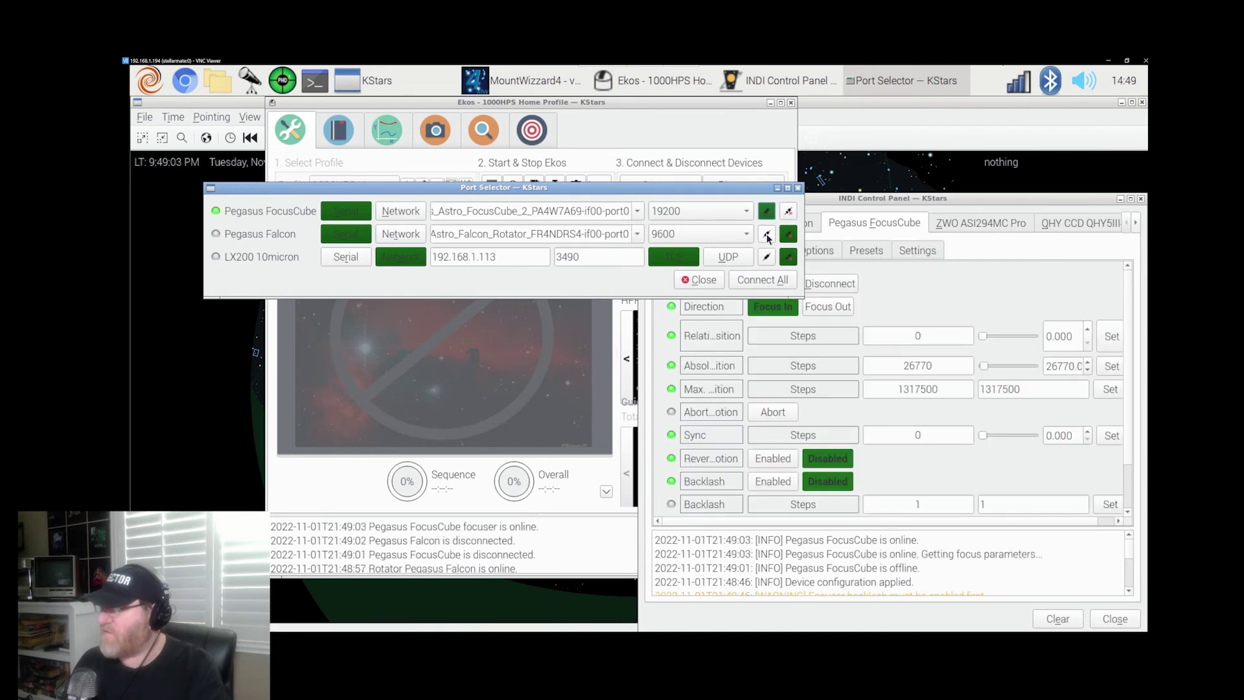
left_click(767, 236)
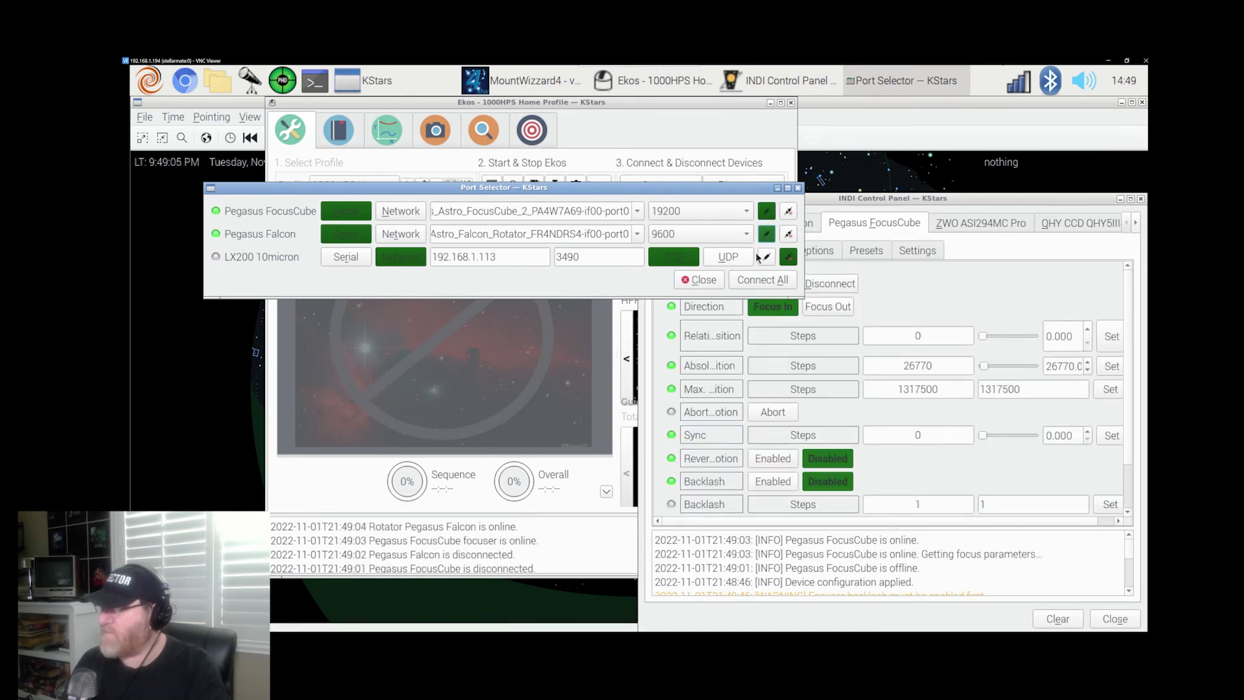
left_click(771, 258)
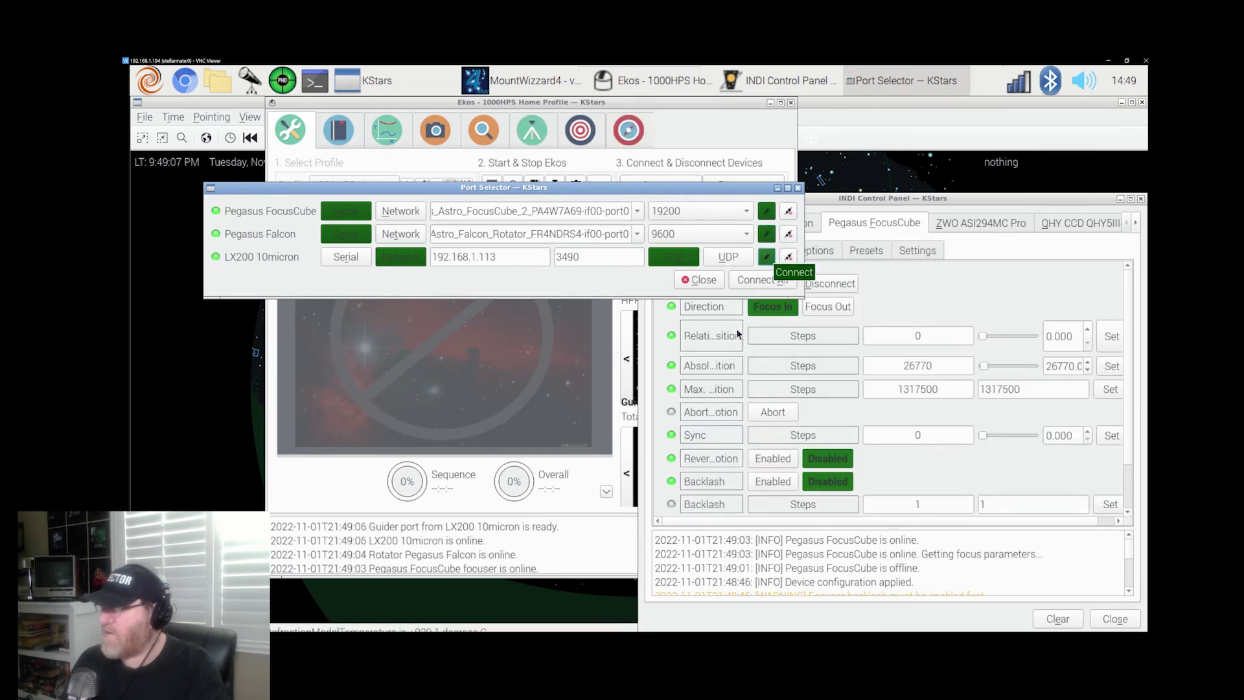
left_click(798, 188)
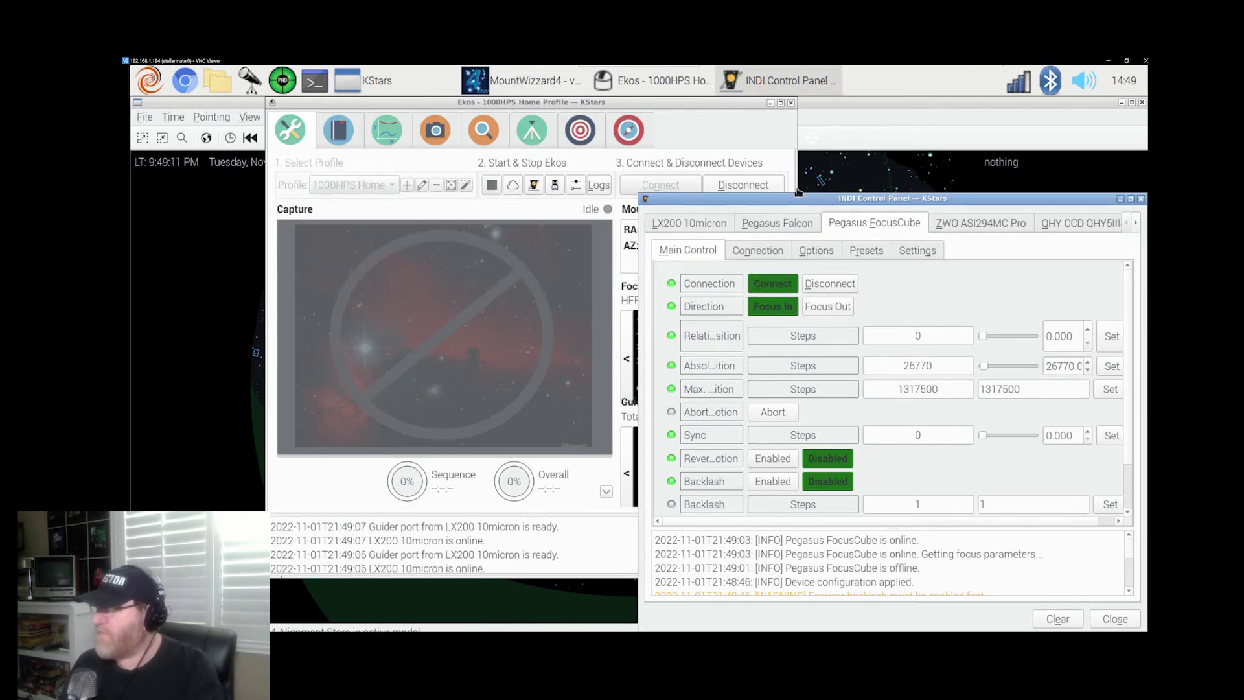
- Inspect the LX200, Falcon, FocusCube, ZWO ASI294MC Pro and QHY device tabs, then close the panel
left_click_drag(795, 202, 356, 152)
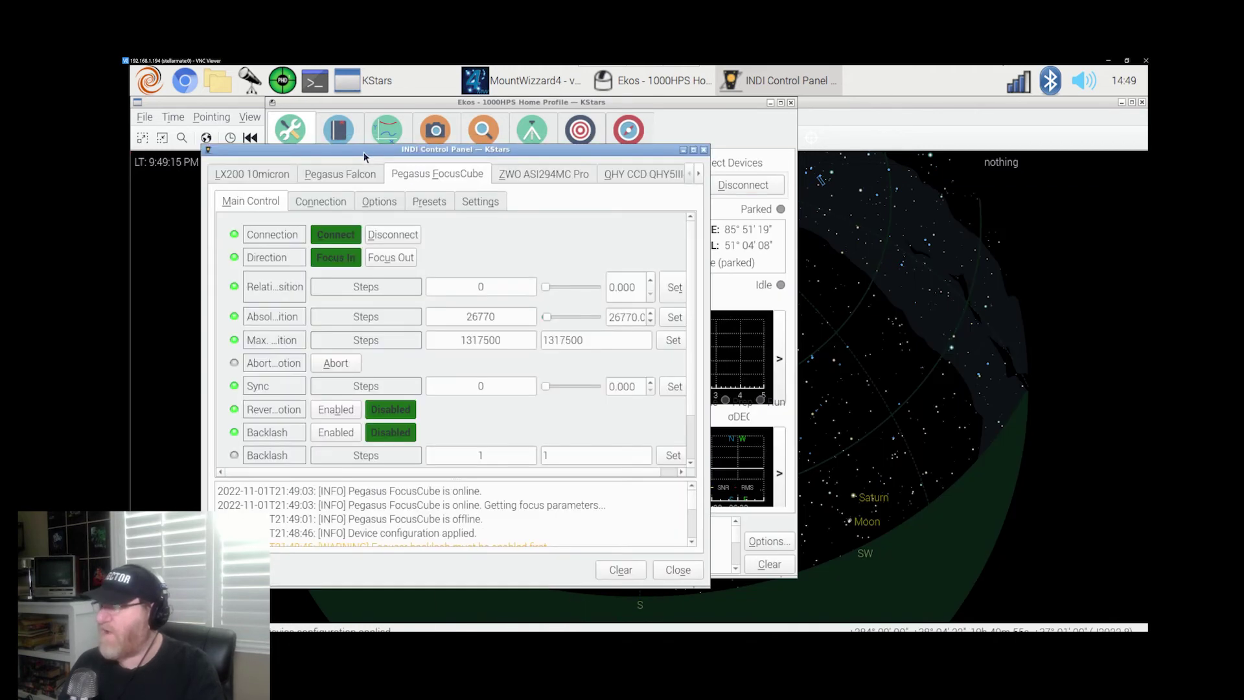
left_click(245, 176)
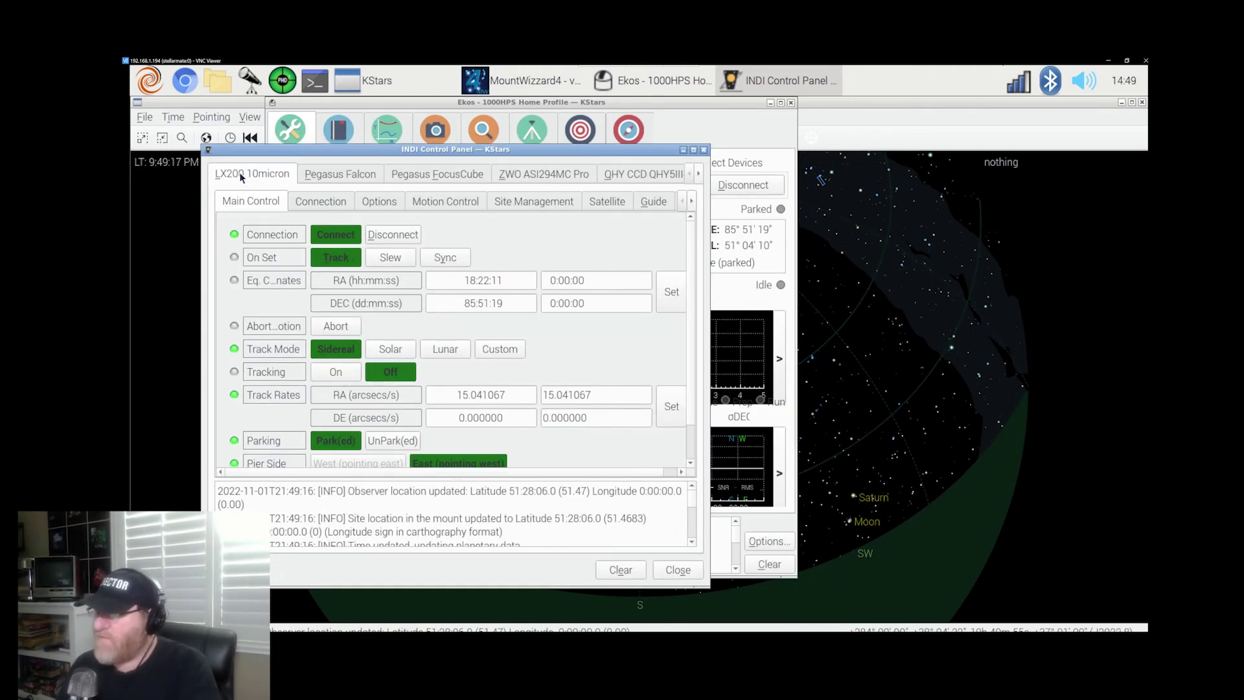
left_click(340, 176)
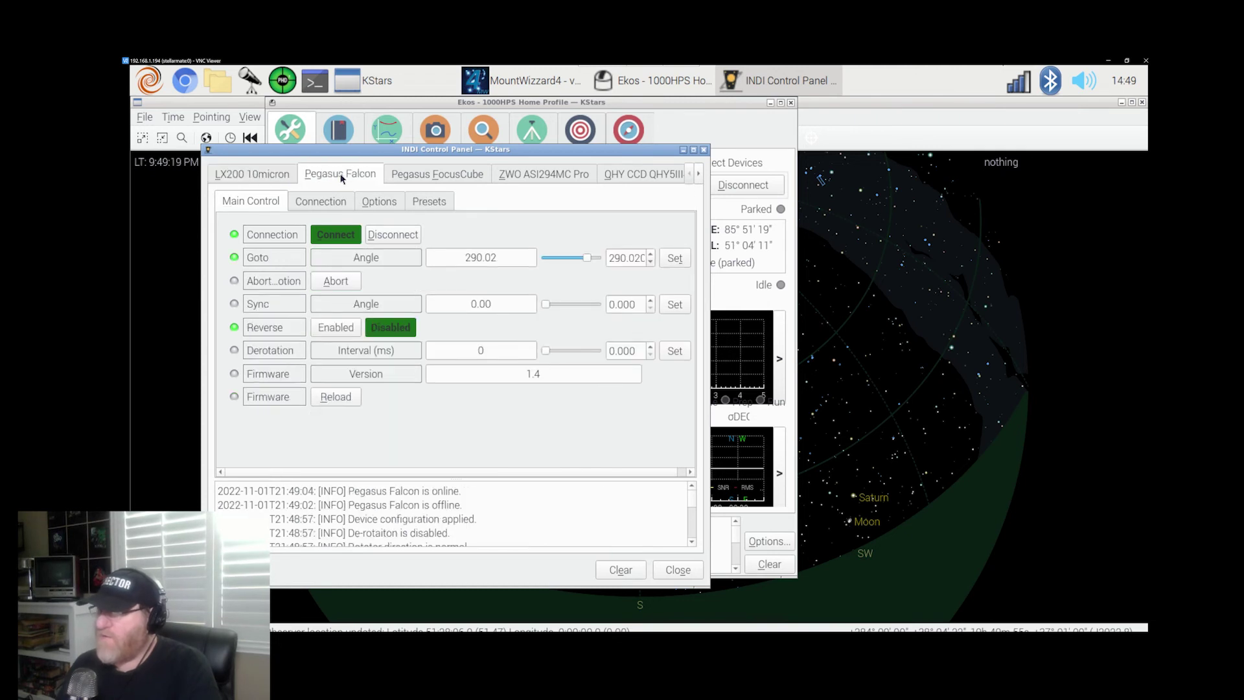
left_click(424, 172)
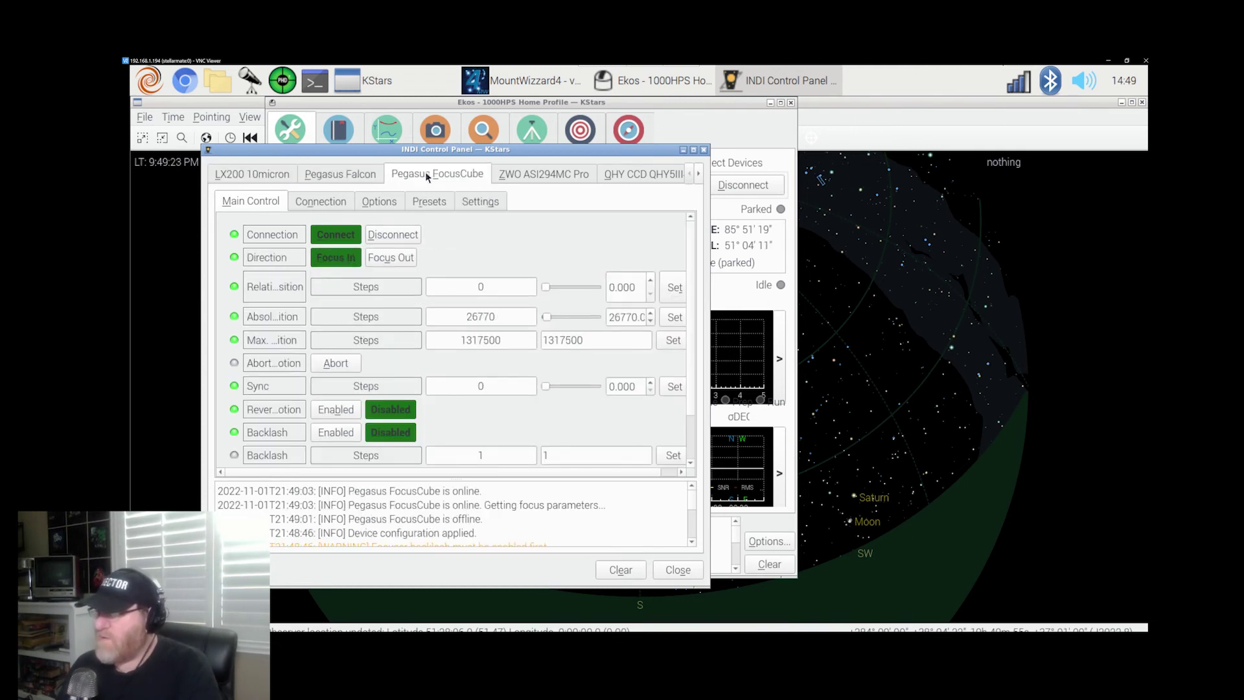
left_click(552, 174)
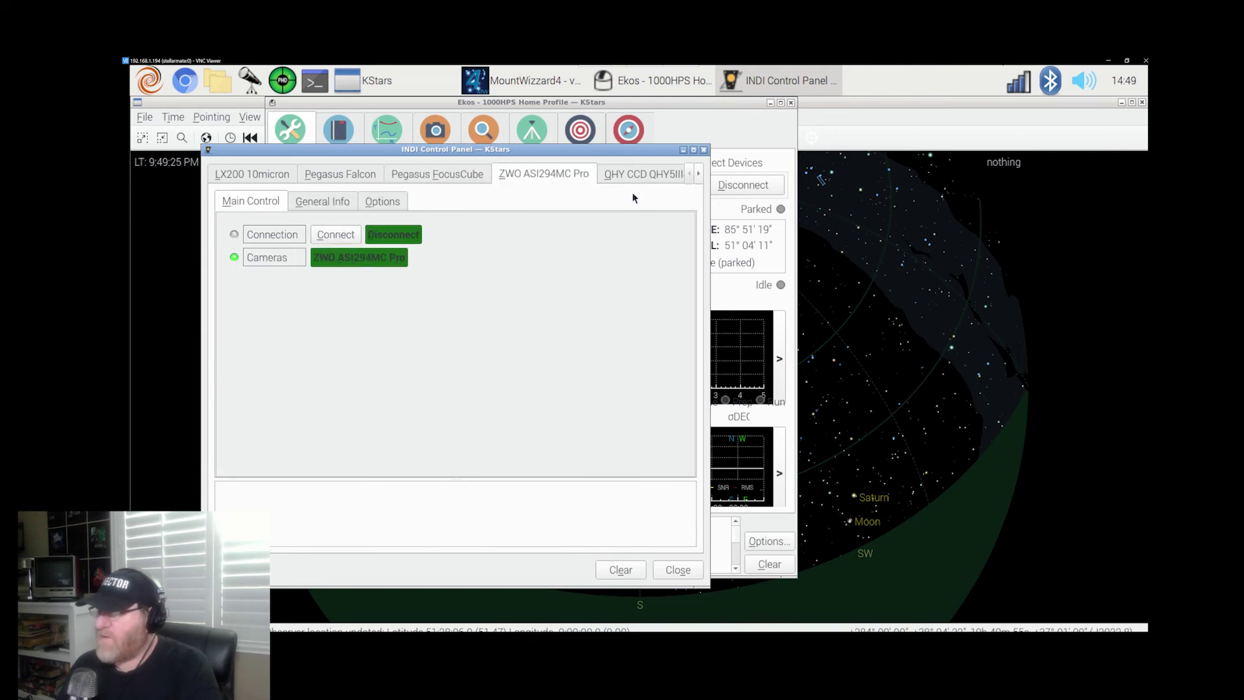
left_click(640, 176)
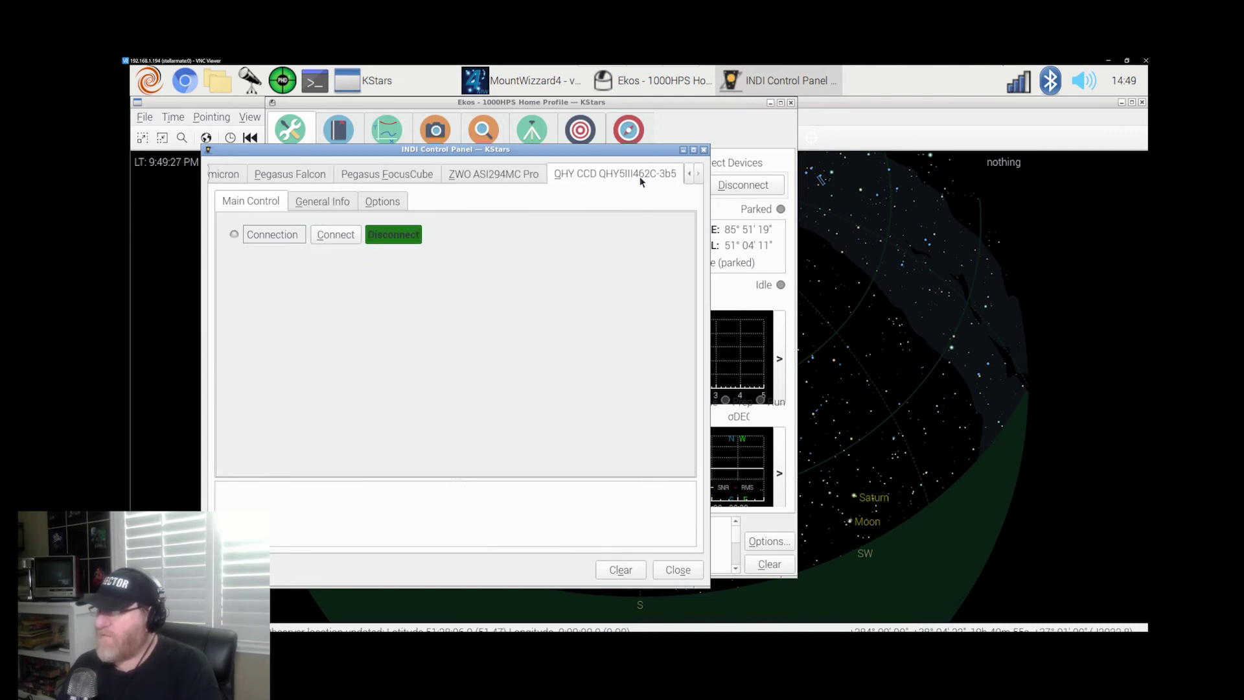
left_click(238, 179)
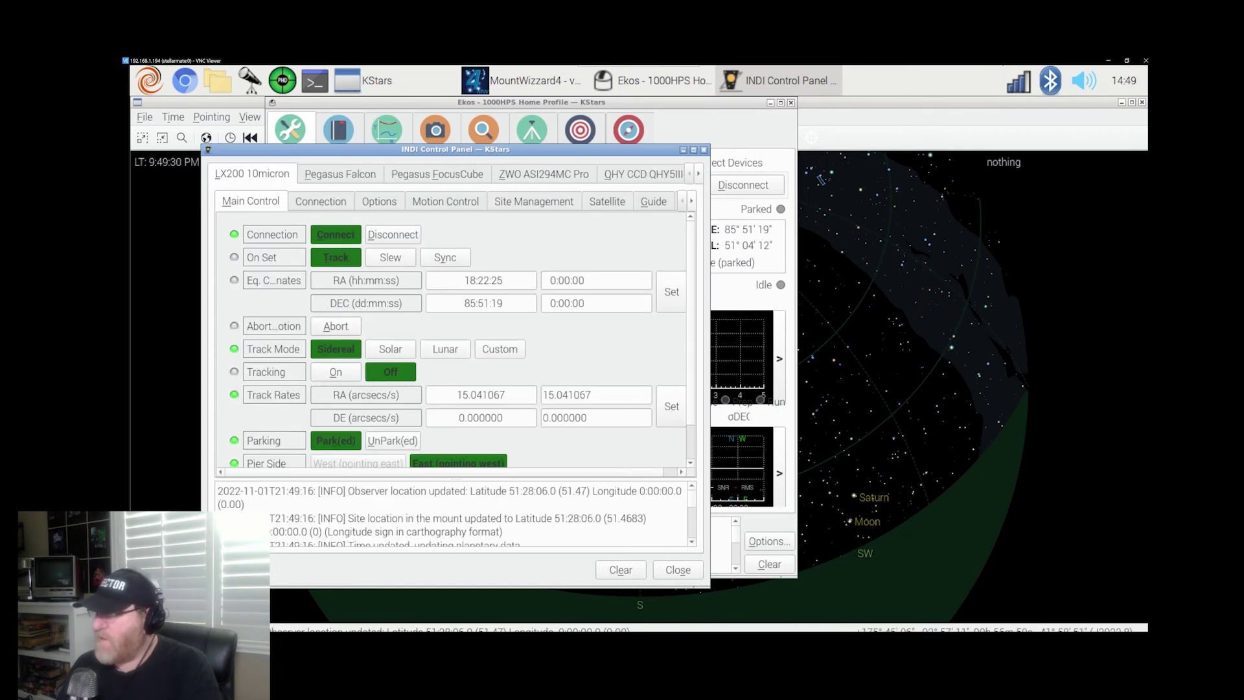
left_click(678, 570)
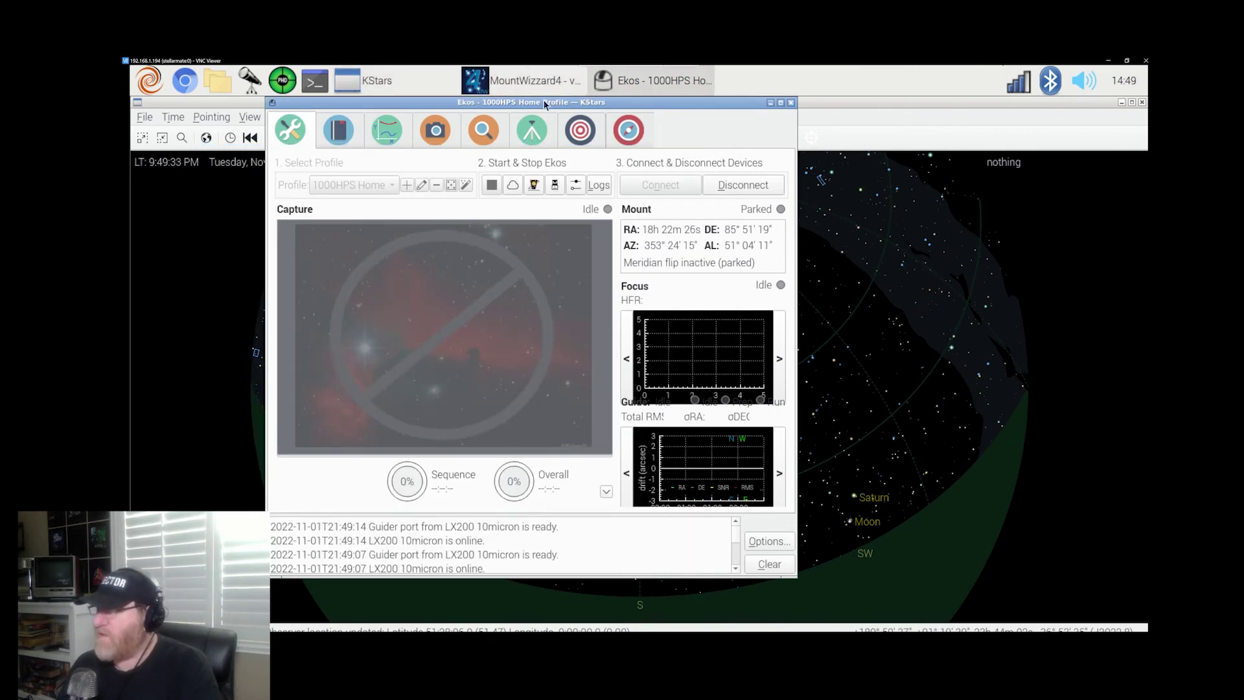
left_click_drag(544, 104, 498, 99)
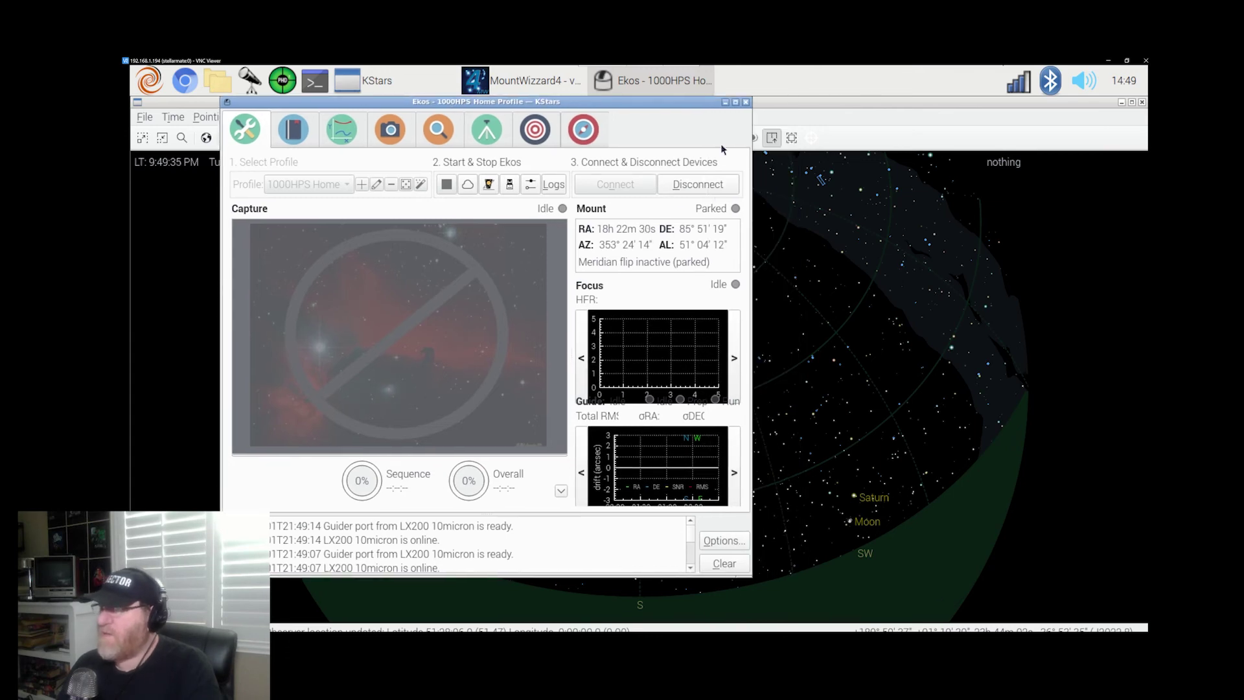
- Minimize Ekos and switch MountWizzard4's Camera device type from disabled to indi
left_click(724, 103)
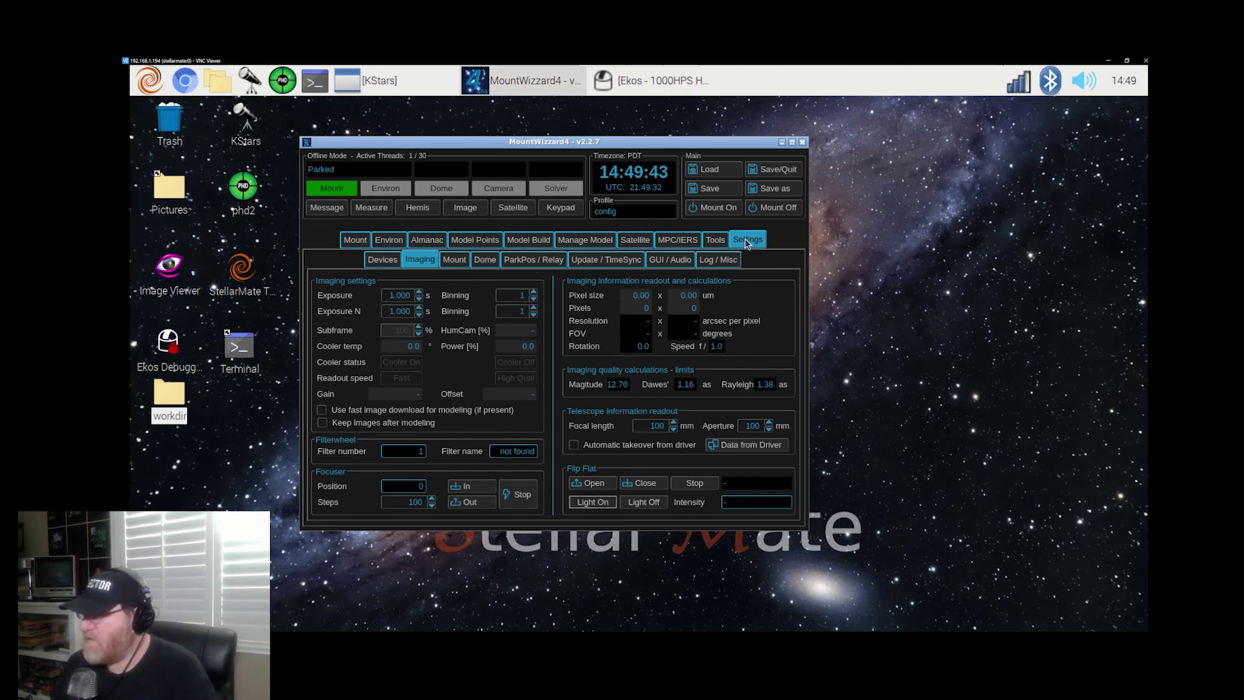
left_click(381, 261)
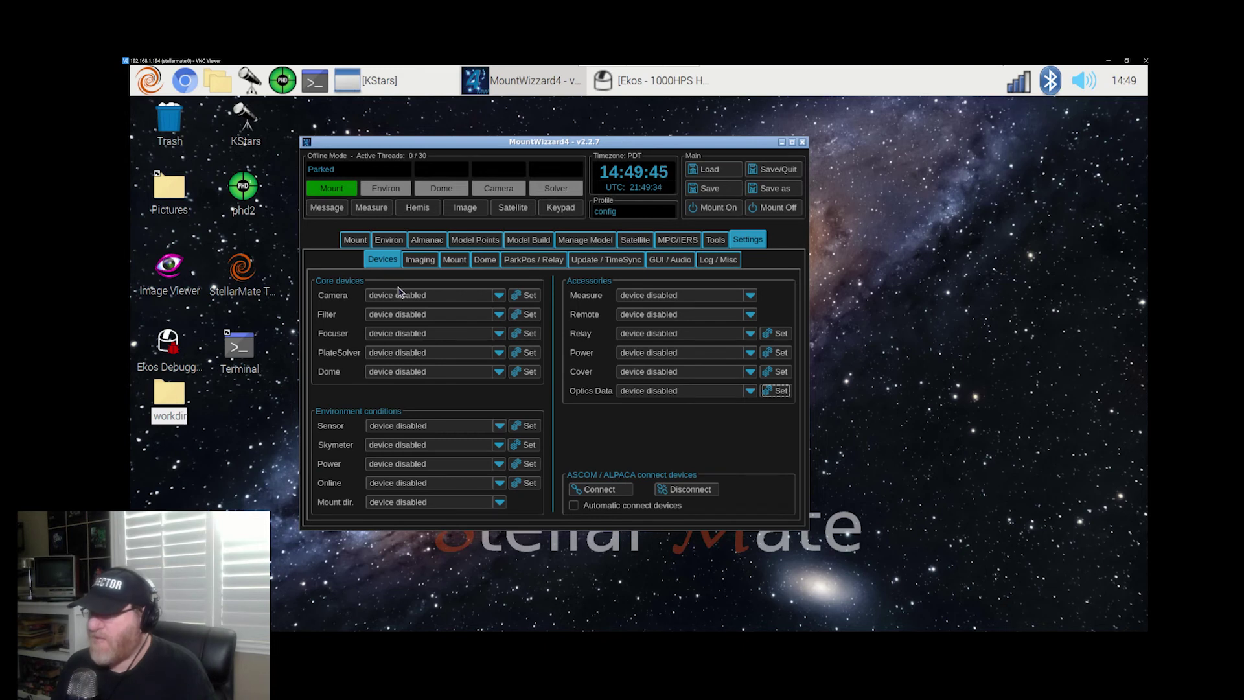
left_click(498, 297)
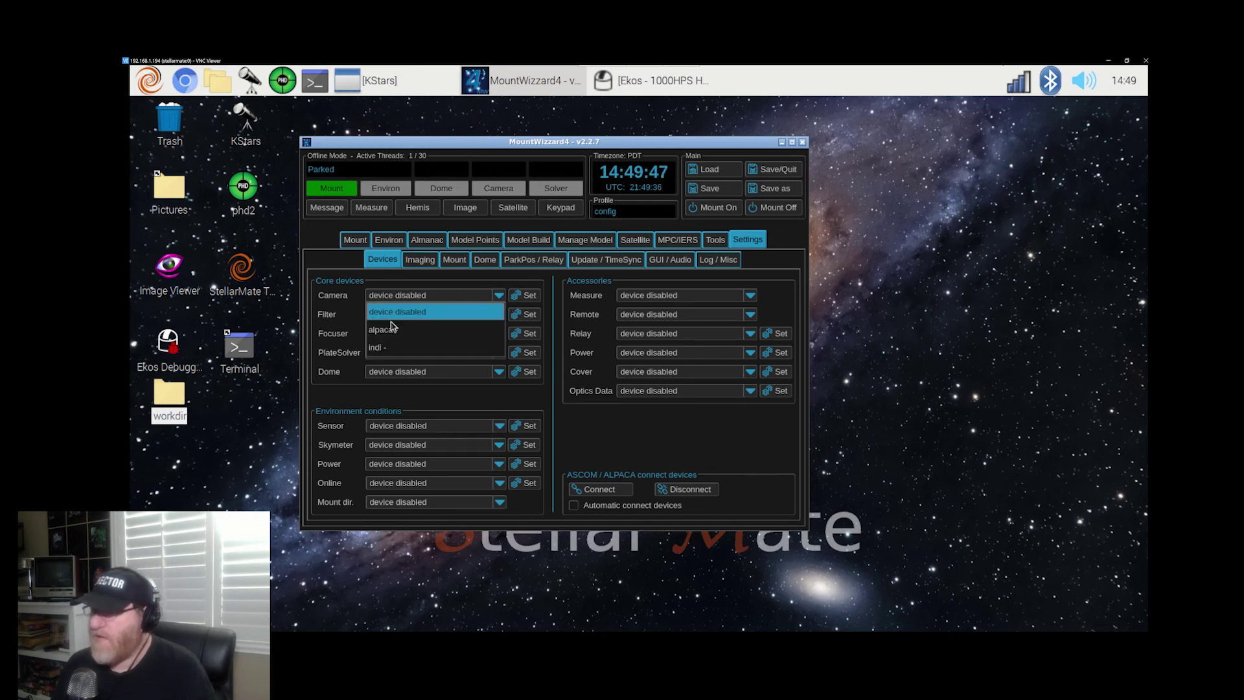
left_click(383, 347)
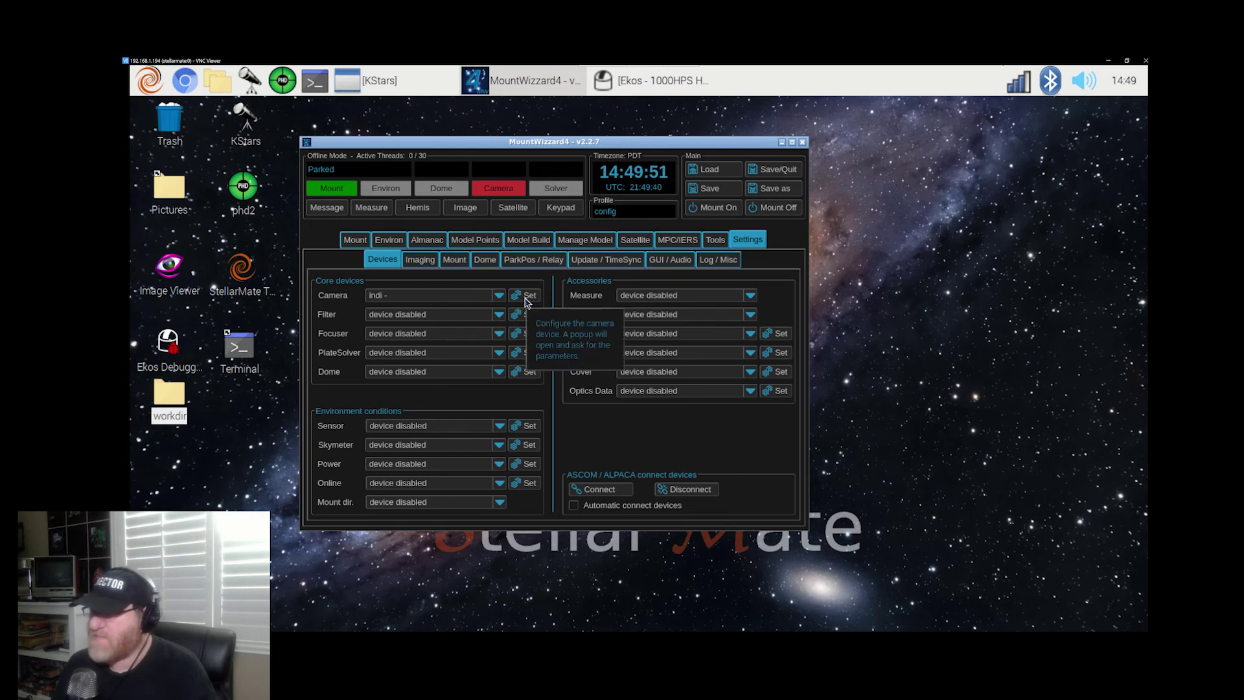
- Set the INDI camera to ZWO ASI294MC Pro with Show Messages and Load configuration on start enabled
left_click(524, 298)
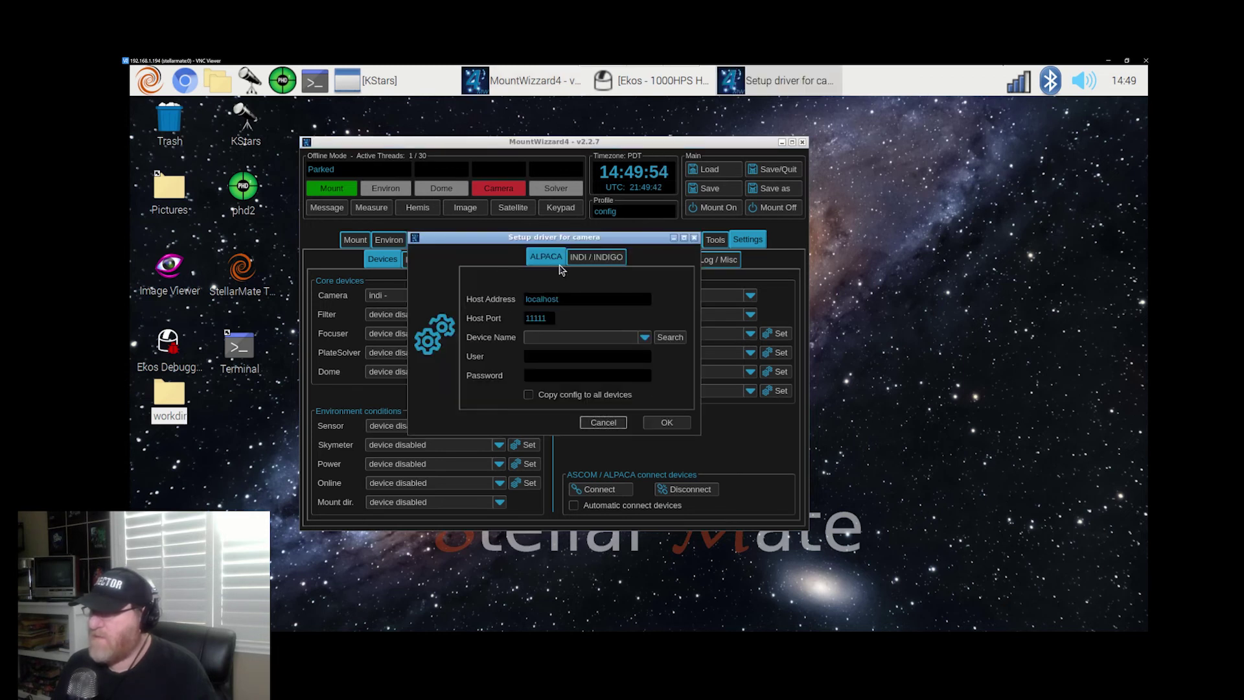
left_click(600, 260)
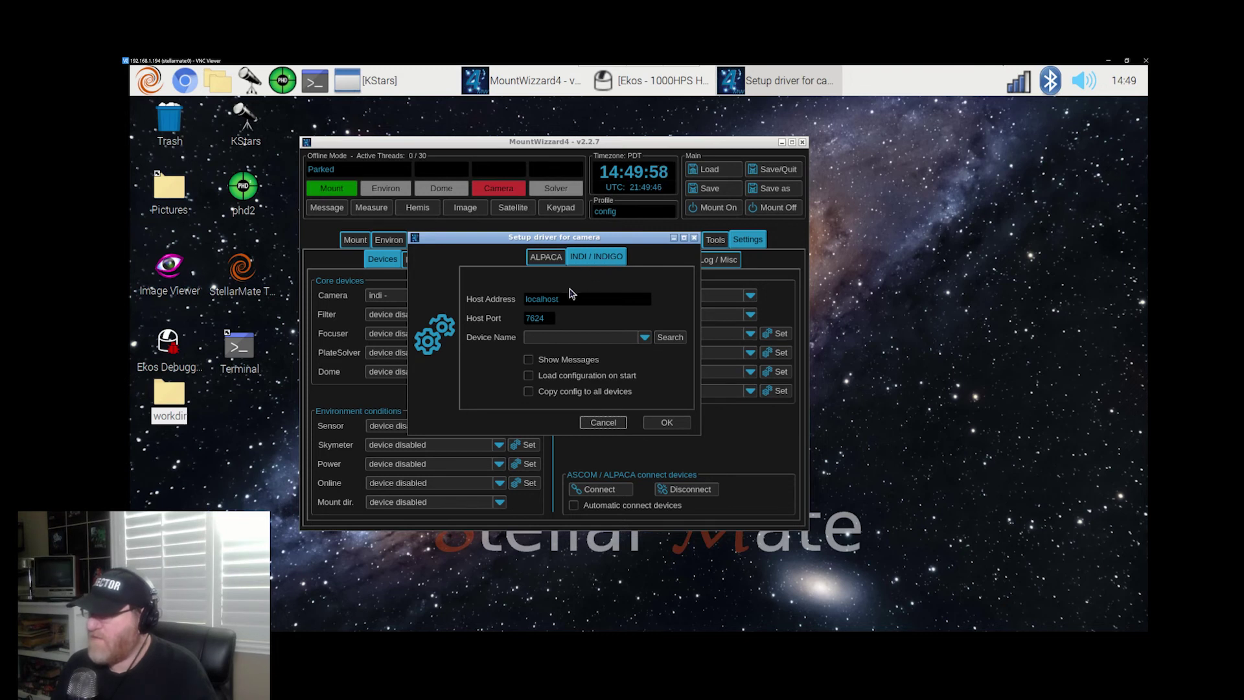
left_click(678, 340)
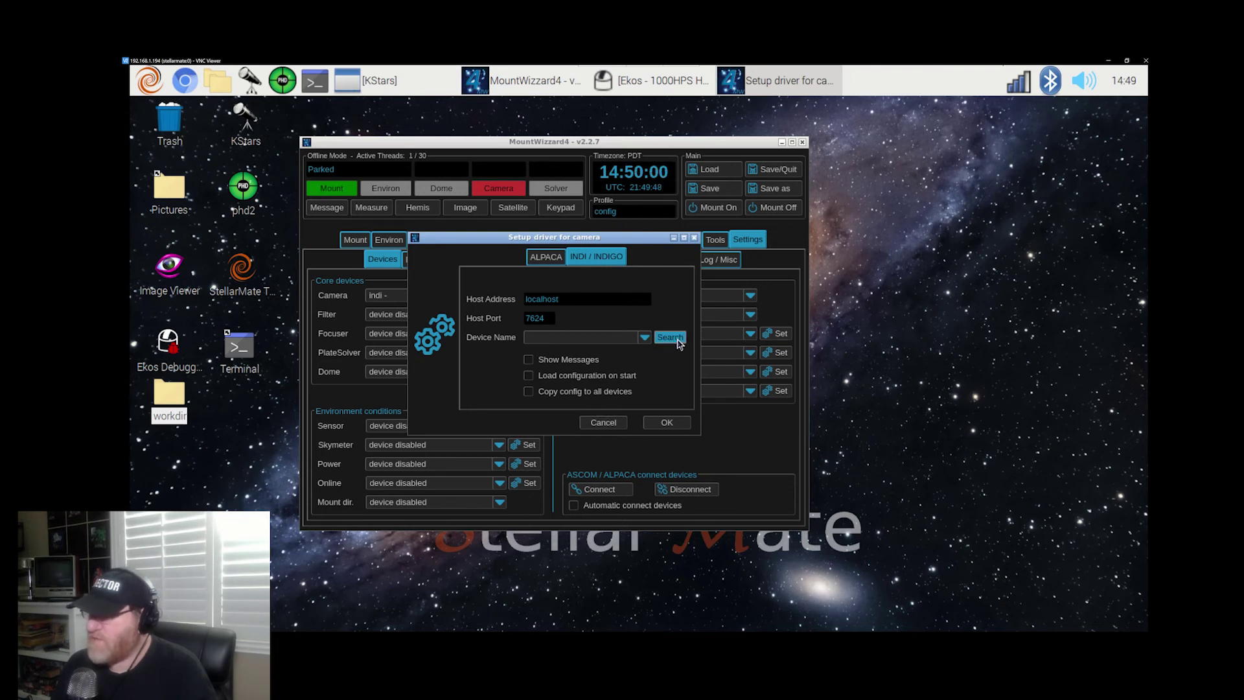
left_click(590, 339)
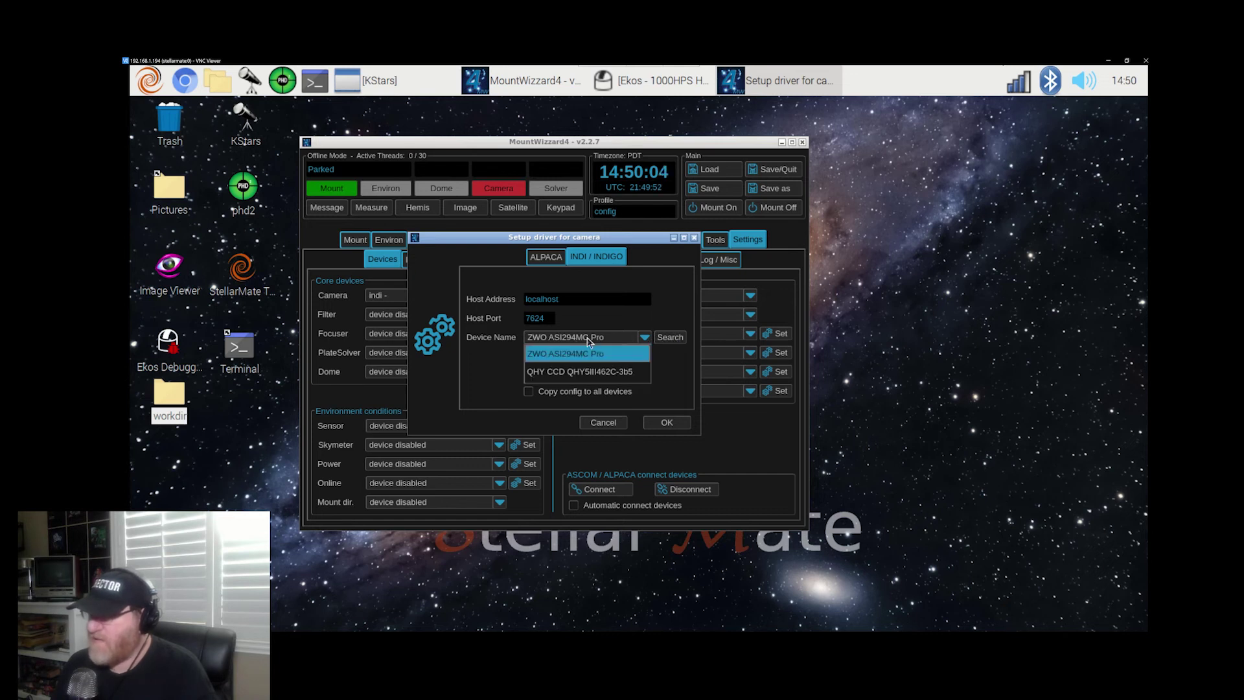
left_click(588, 341)
left_click(528, 359)
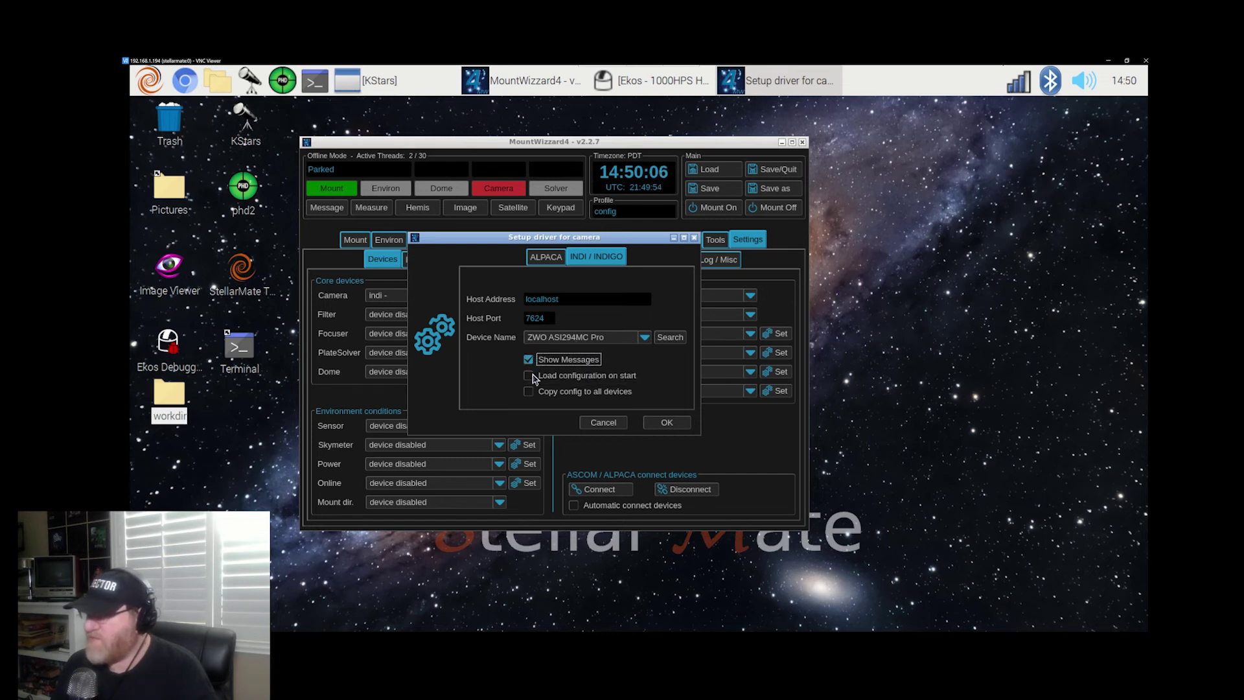
left_click(529, 375)
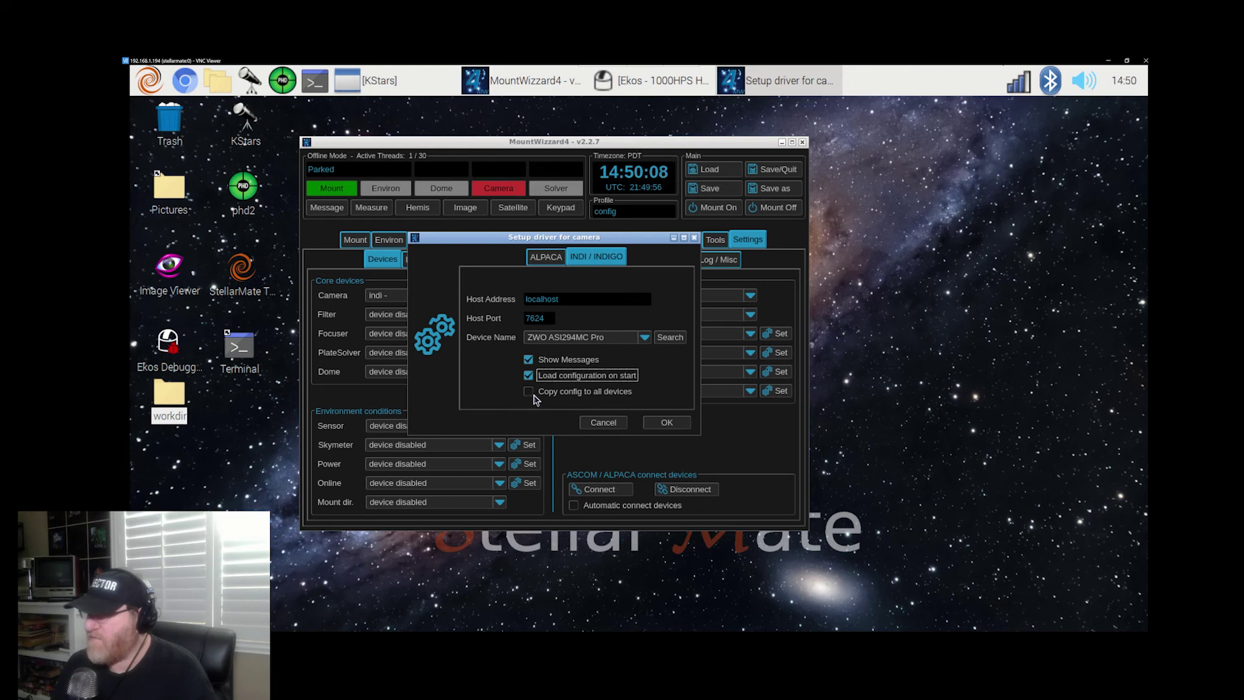
left_click(675, 424)
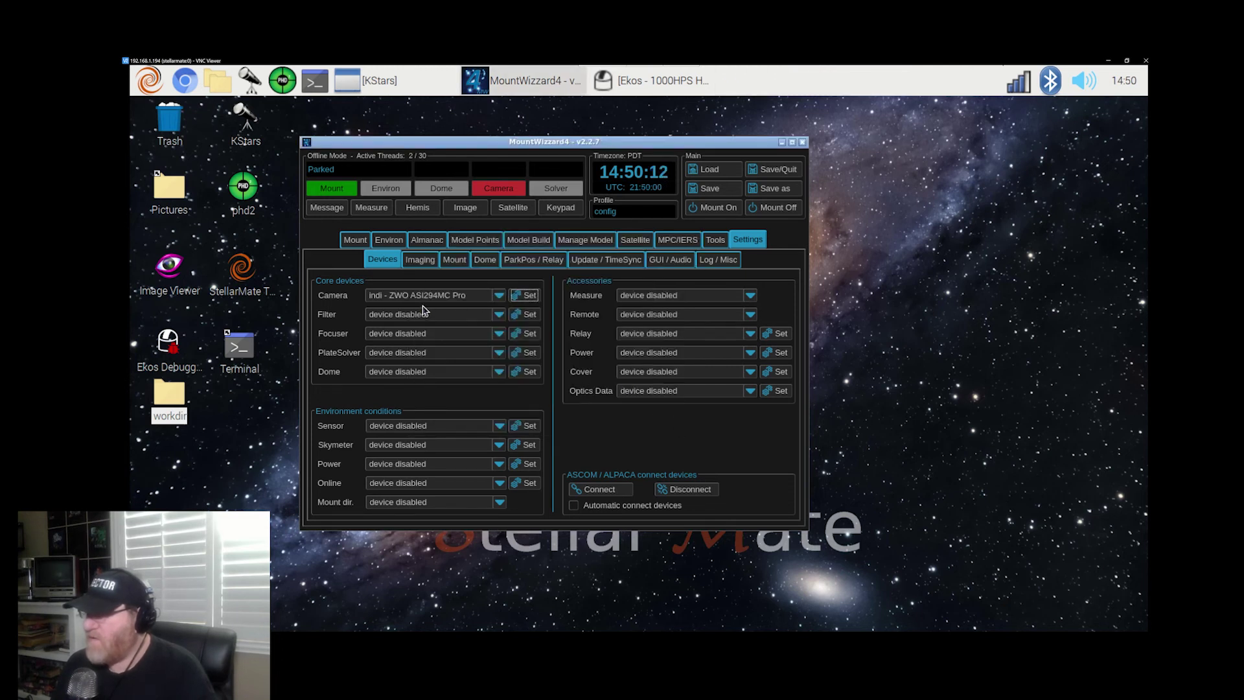
left_click(499, 295)
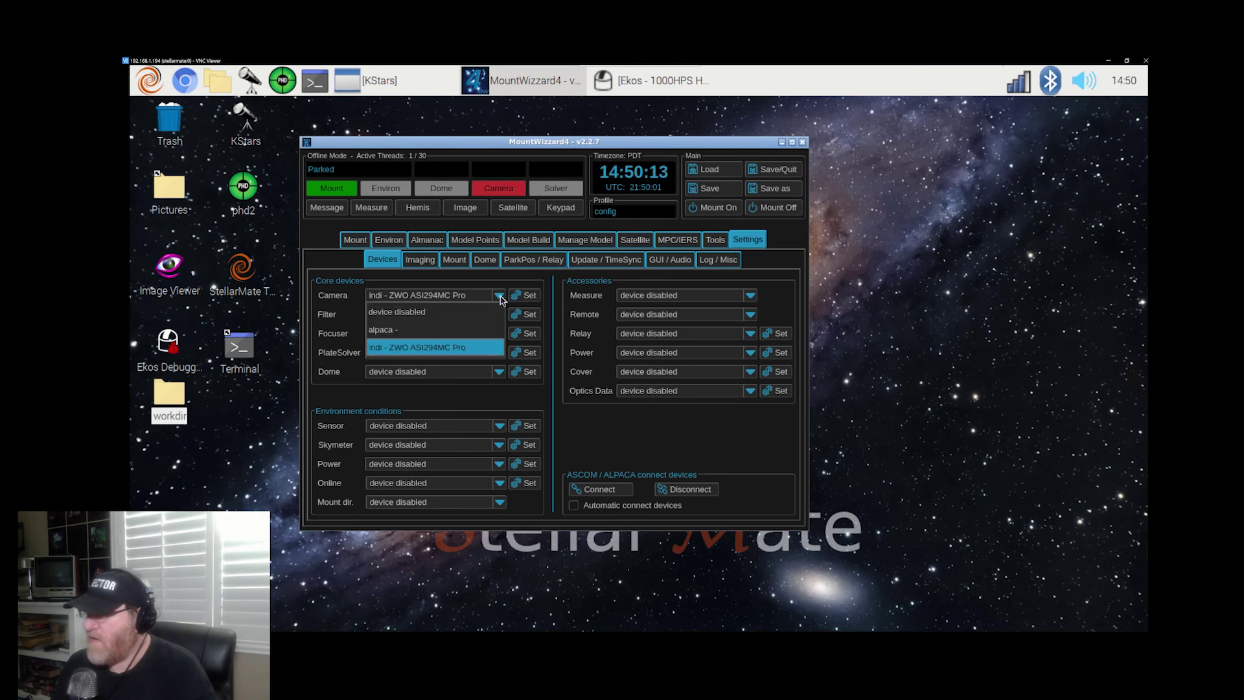
left_click(406, 348)
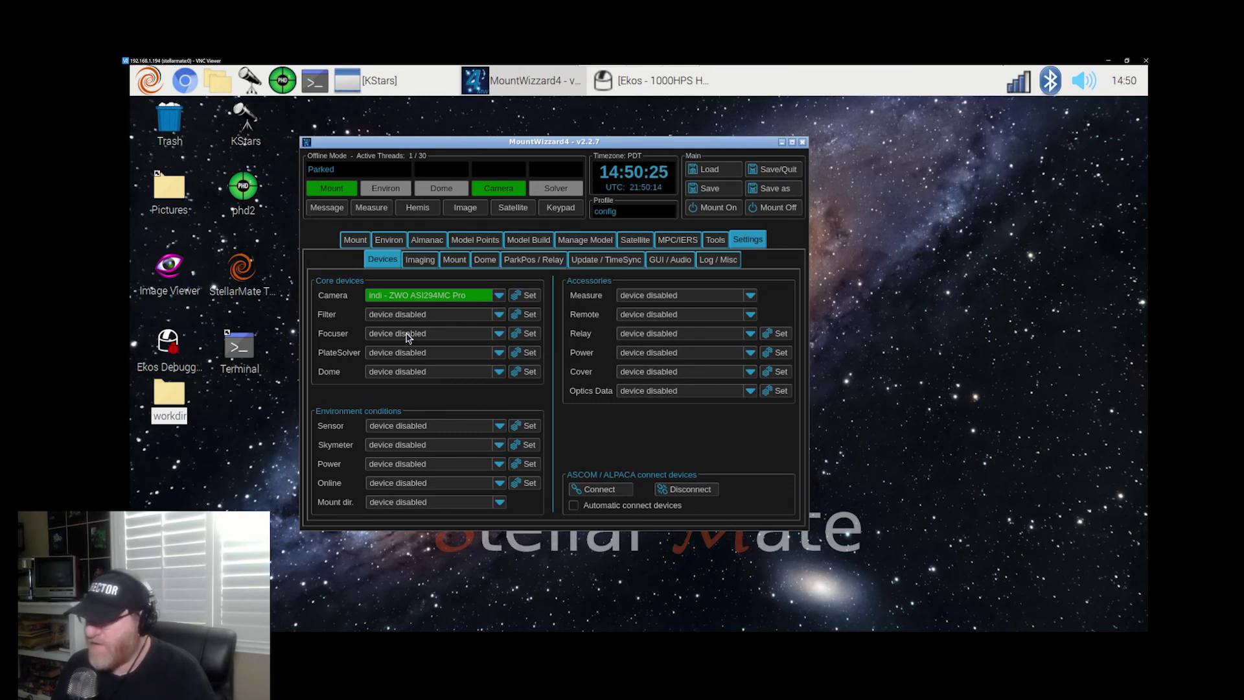
- Switch the focuser to INDI with Load configuration on start, and assign indi - Pegasus FocusCube
left_click(502, 337)
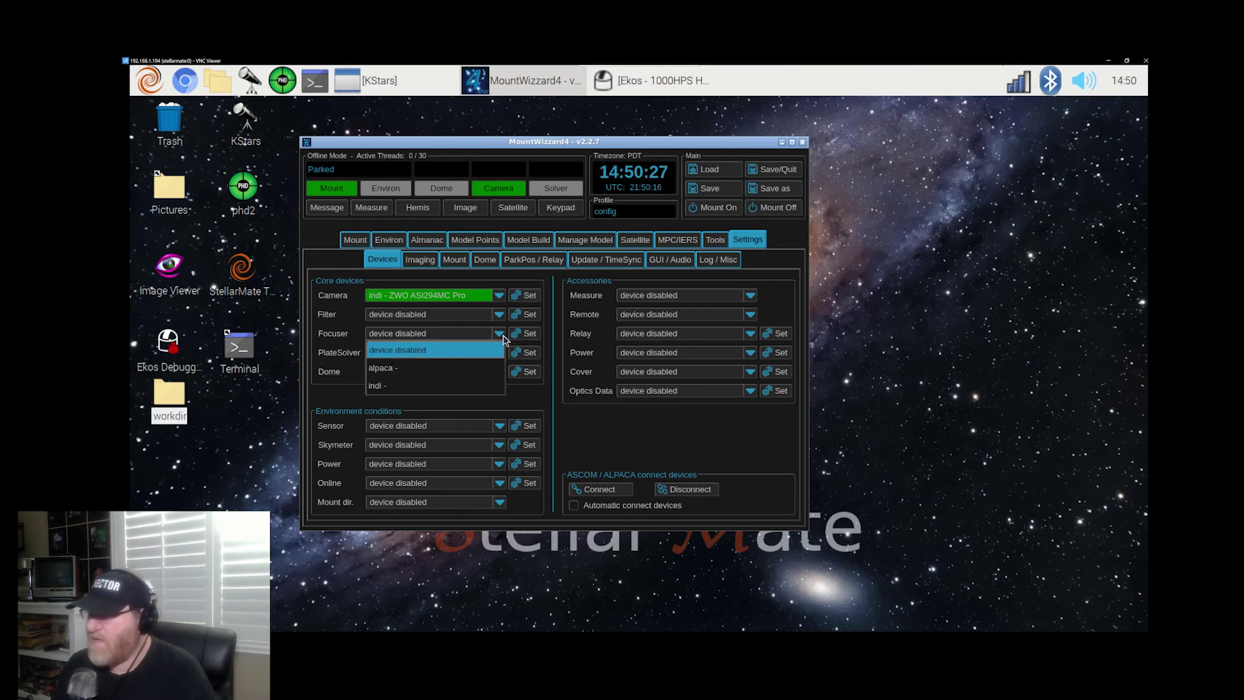
left_click(394, 387)
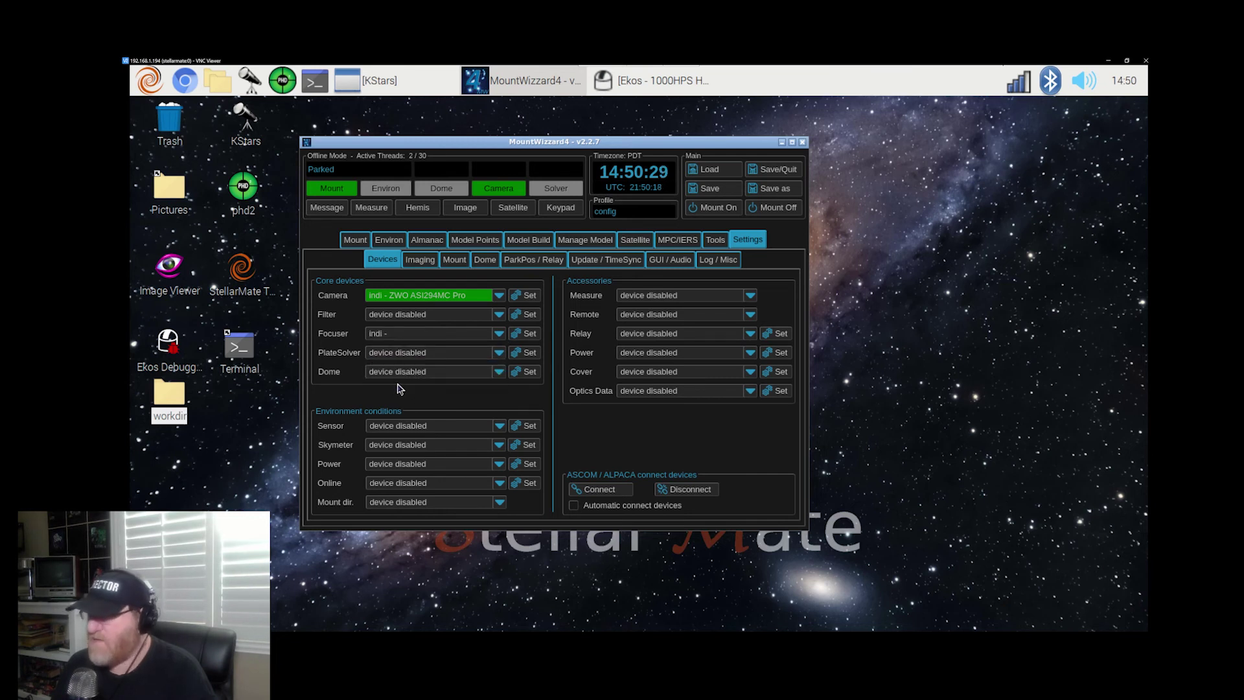
left_click(529, 335)
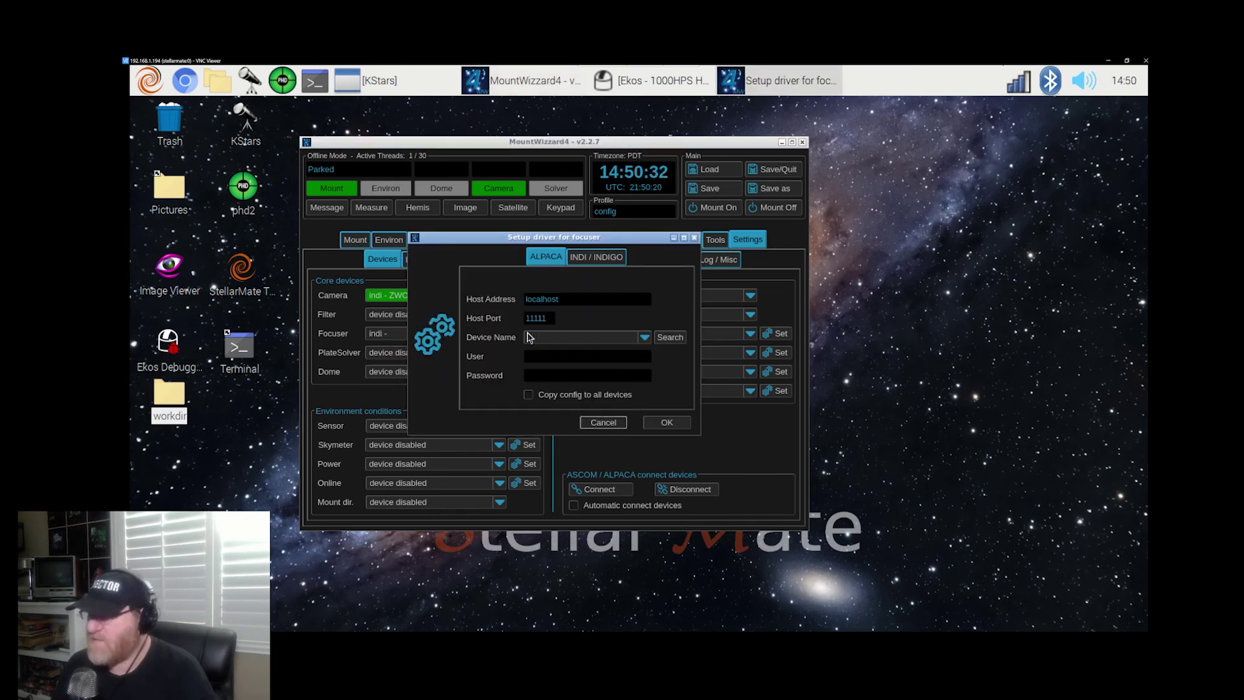
left_click(609, 261)
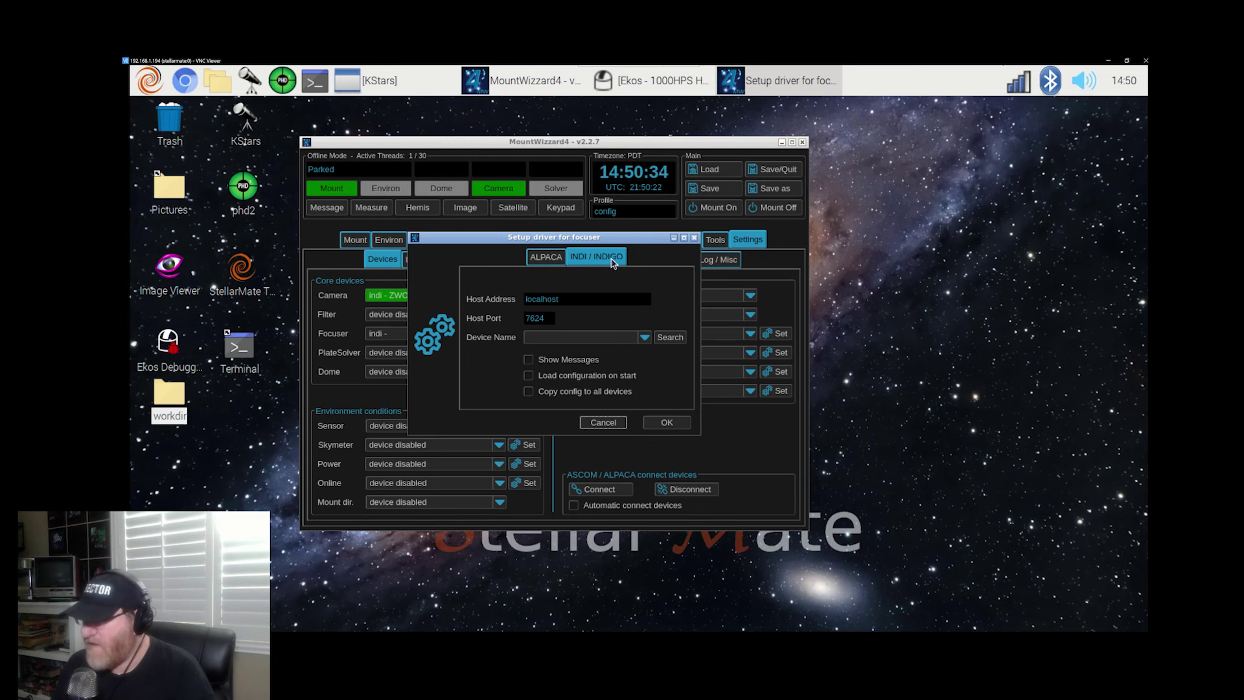
left_click(669, 337)
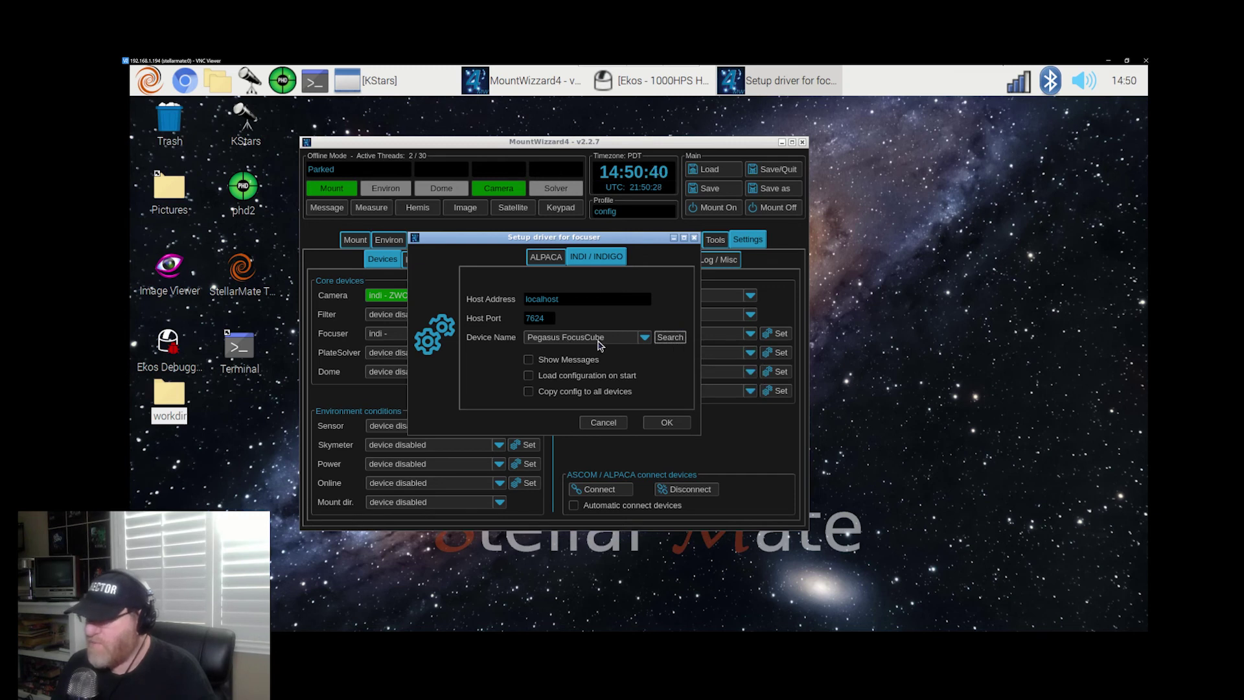
left_click(529, 376)
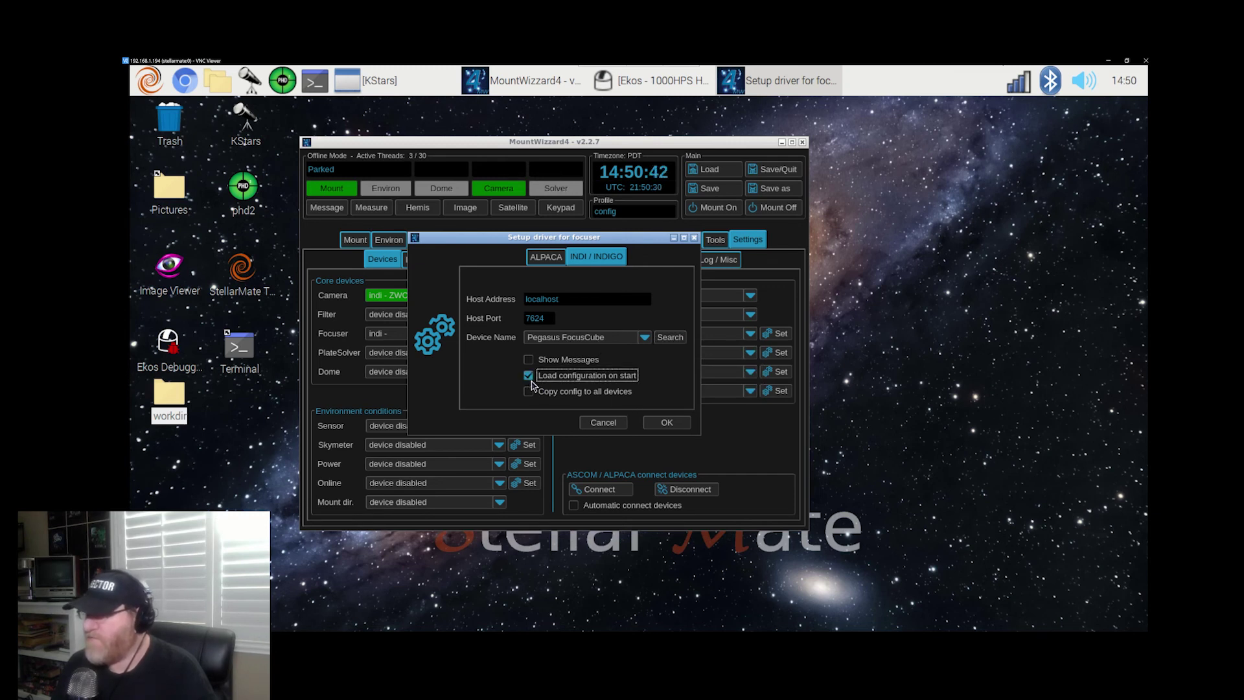
left_click(670, 426)
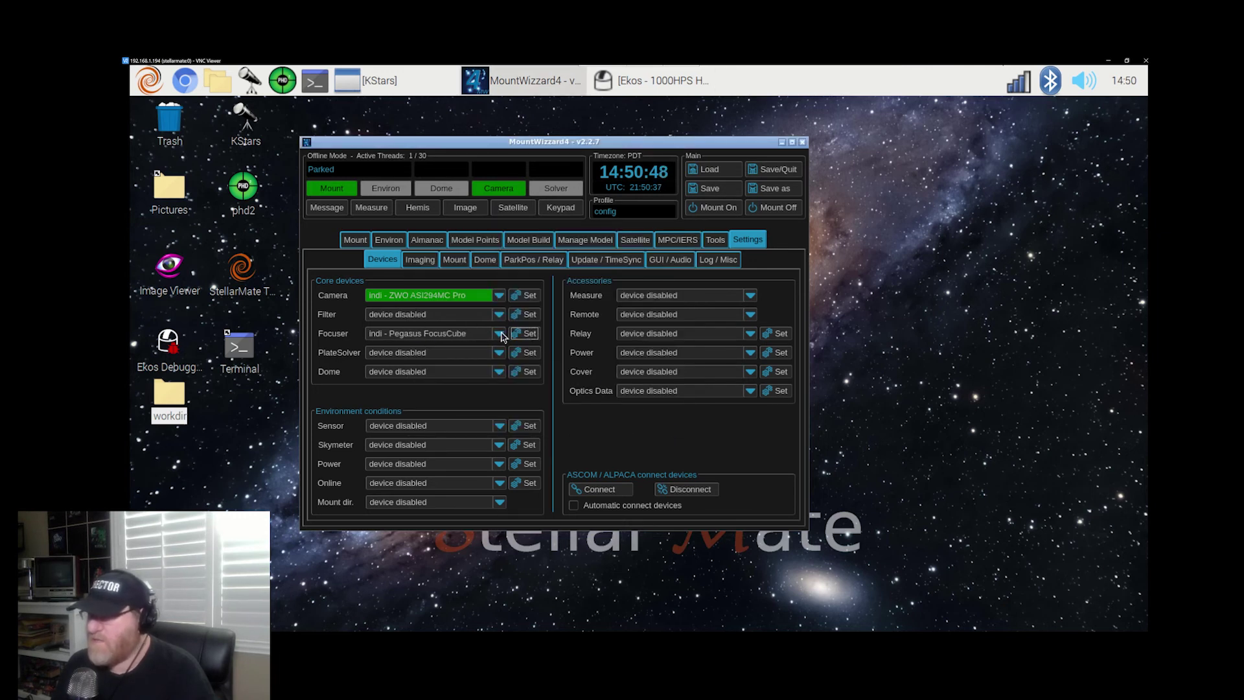
left_click(498, 334)
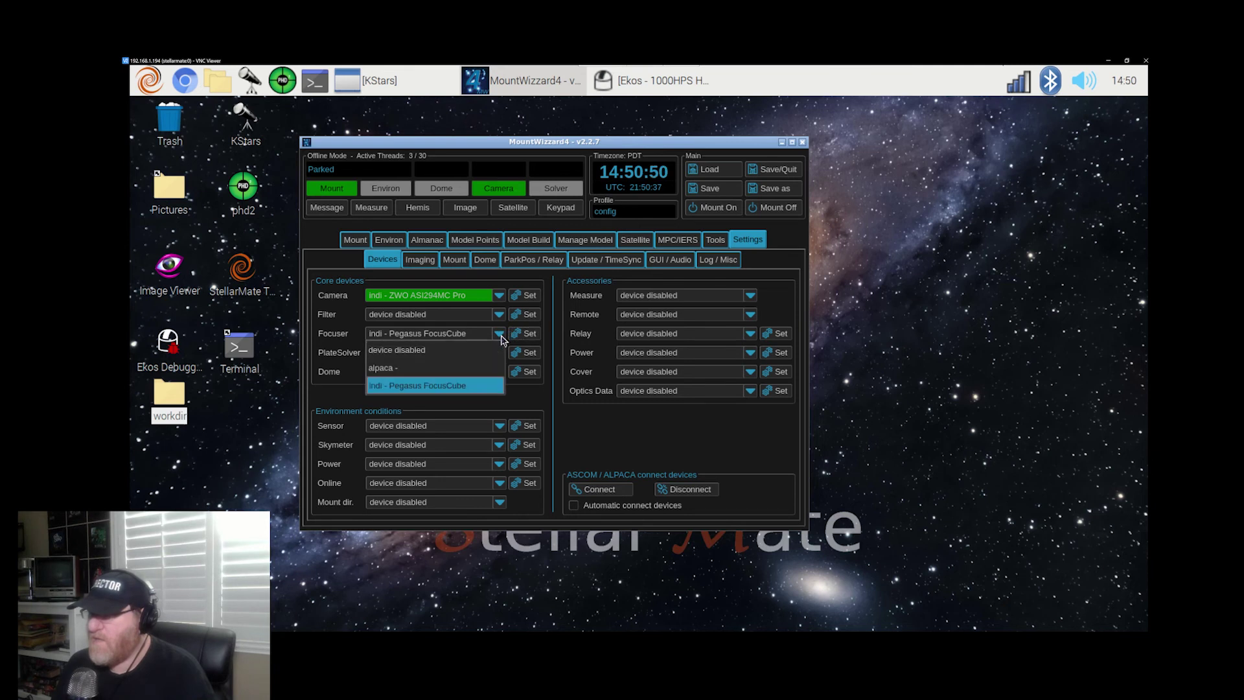
left_click(417, 388)
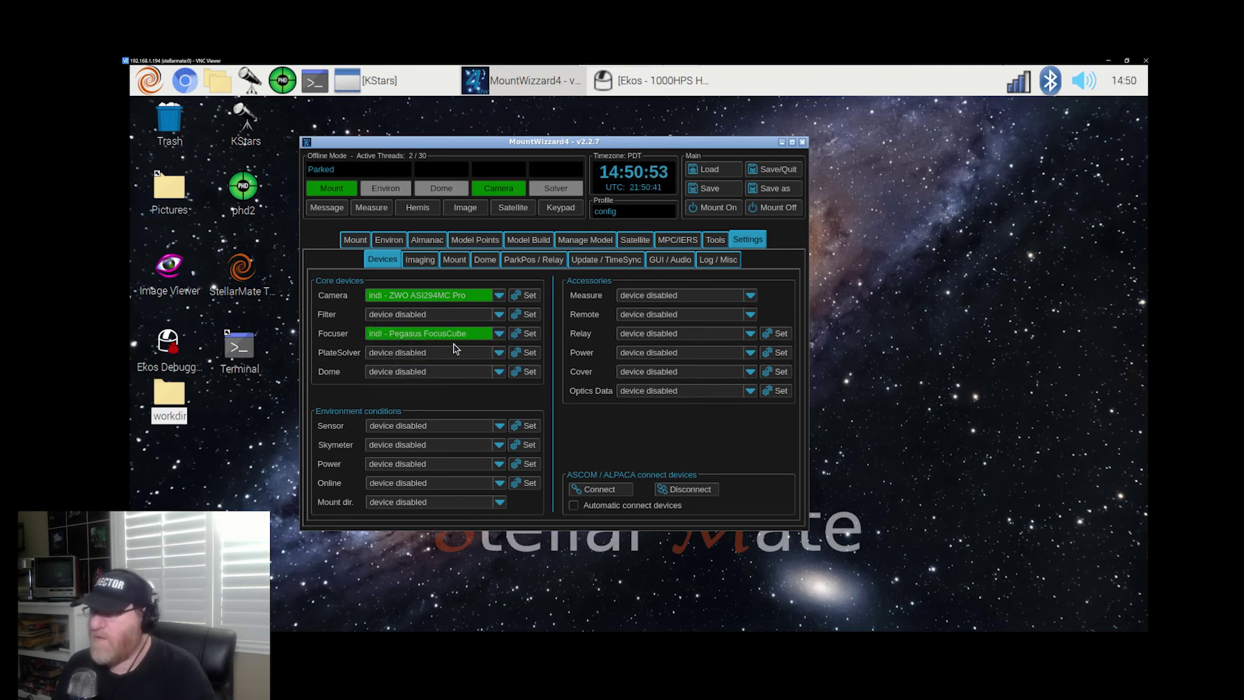
- Choose 'astap - ASTAP' as the plate solver and save the device configuration
left_click(498, 355)
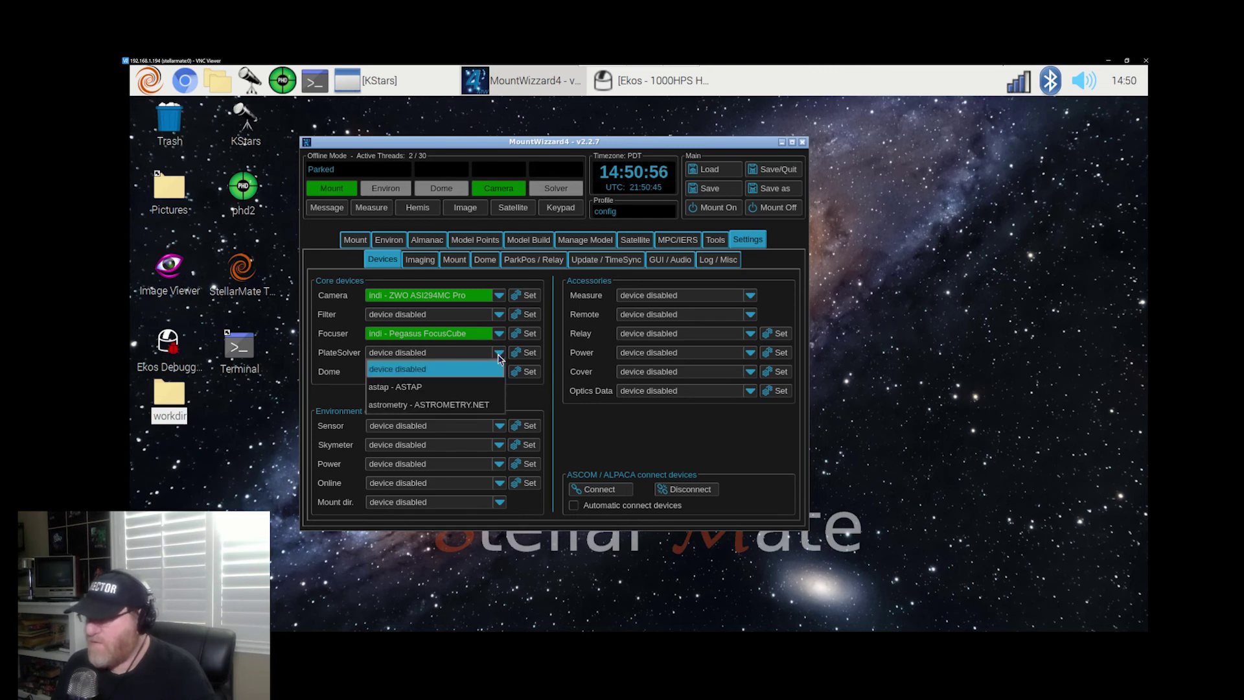
left_click(429, 386)
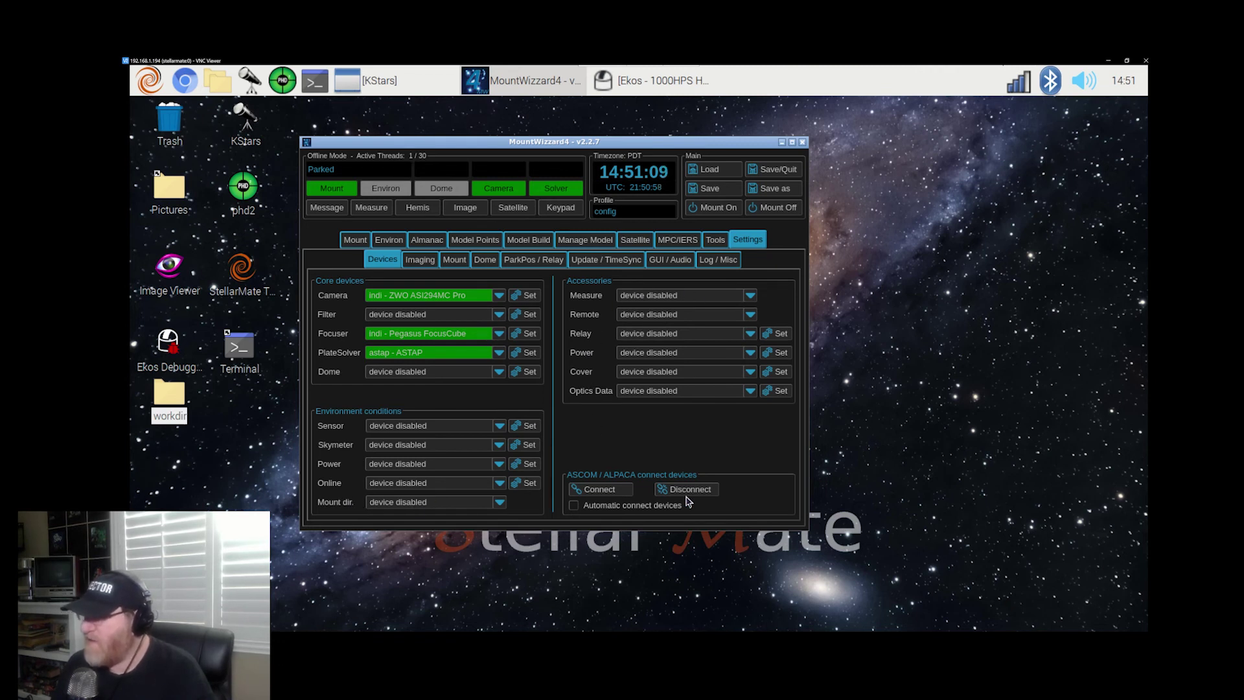
left_click(711, 189)
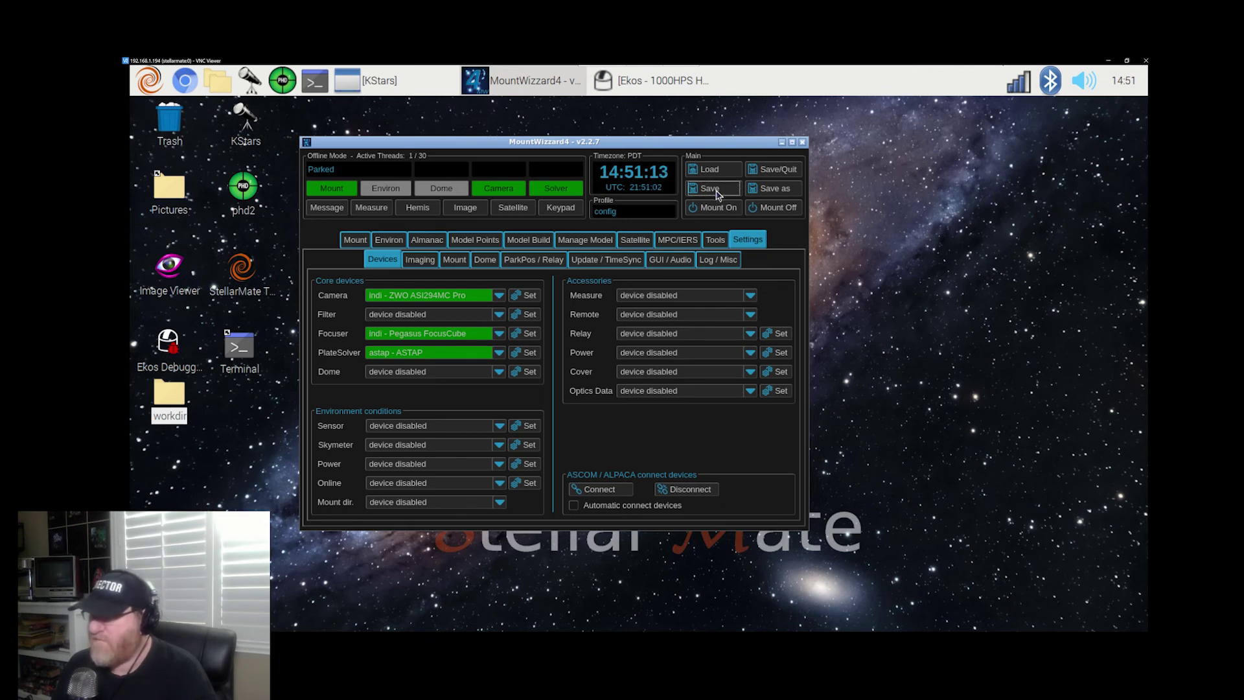
left_click(717, 193)
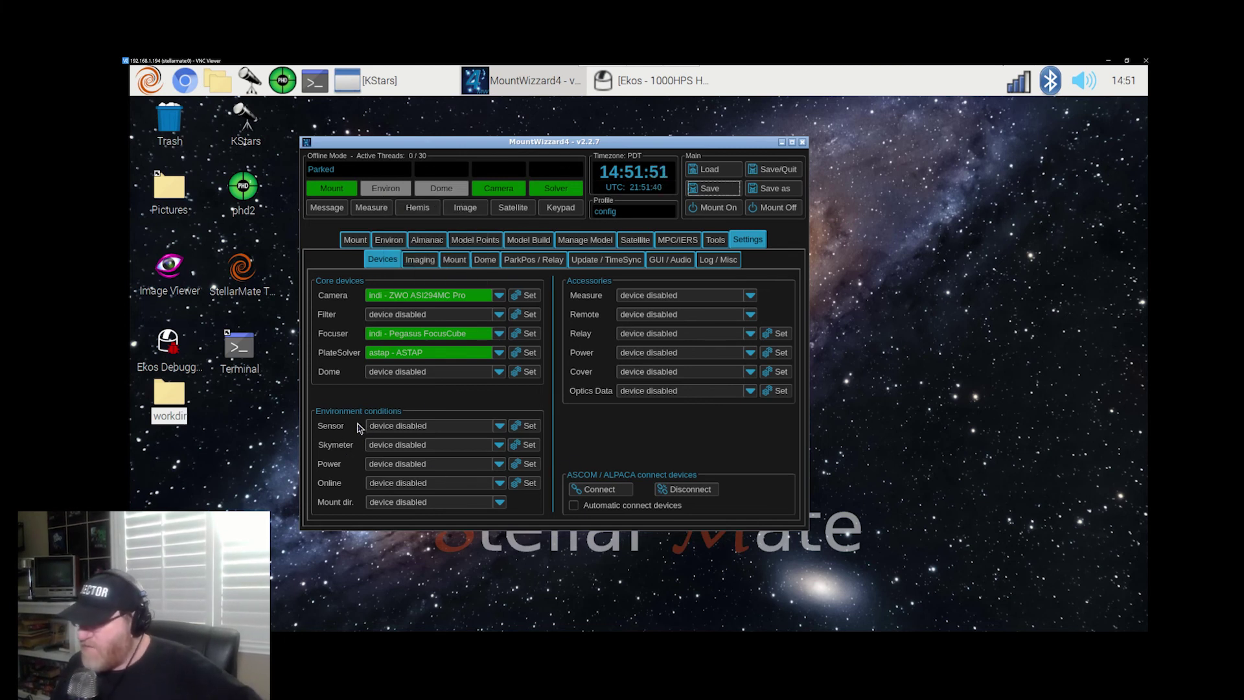
- Set the environment Sensor to indi, then minimize MountWizzard4 and bring Ekos back up
left_click(500, 426)
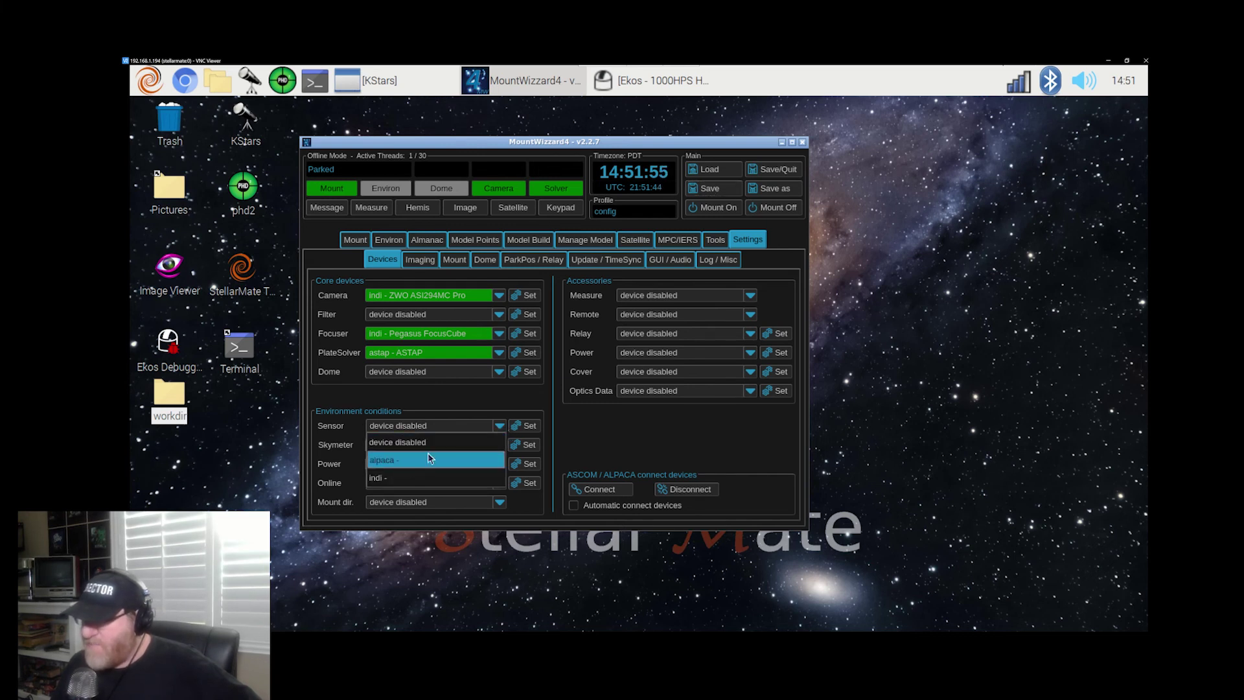
left_click(391, 480)
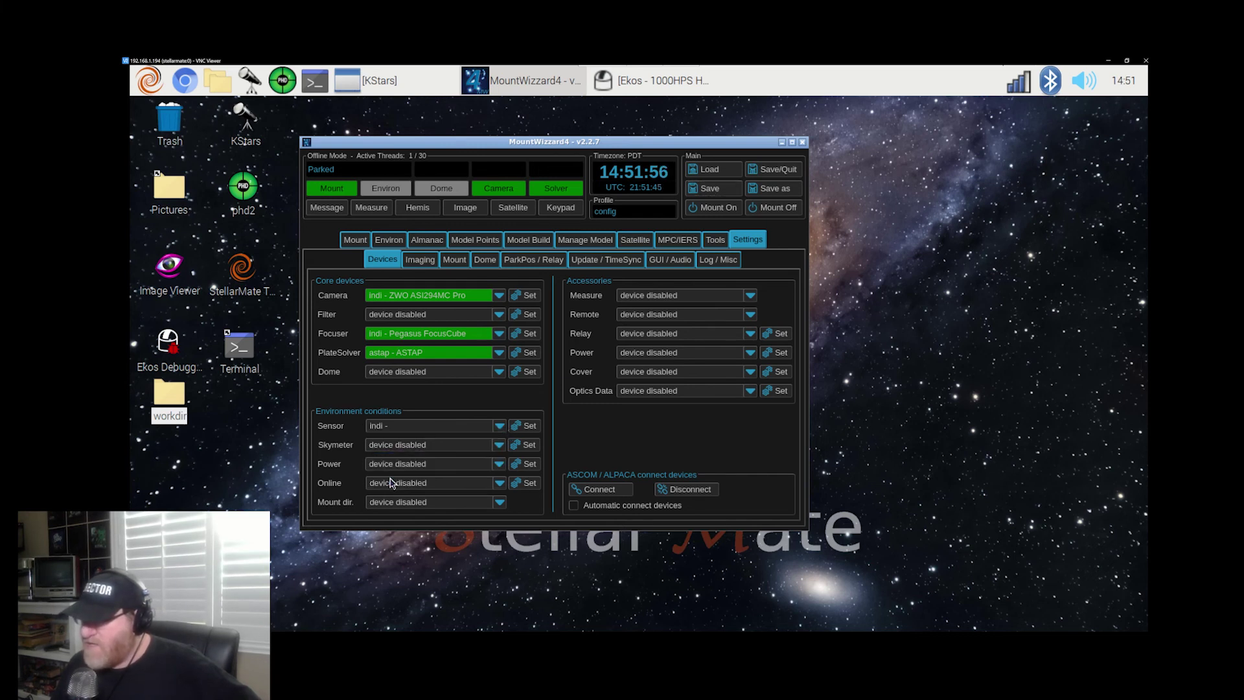
left_click(525, 429)
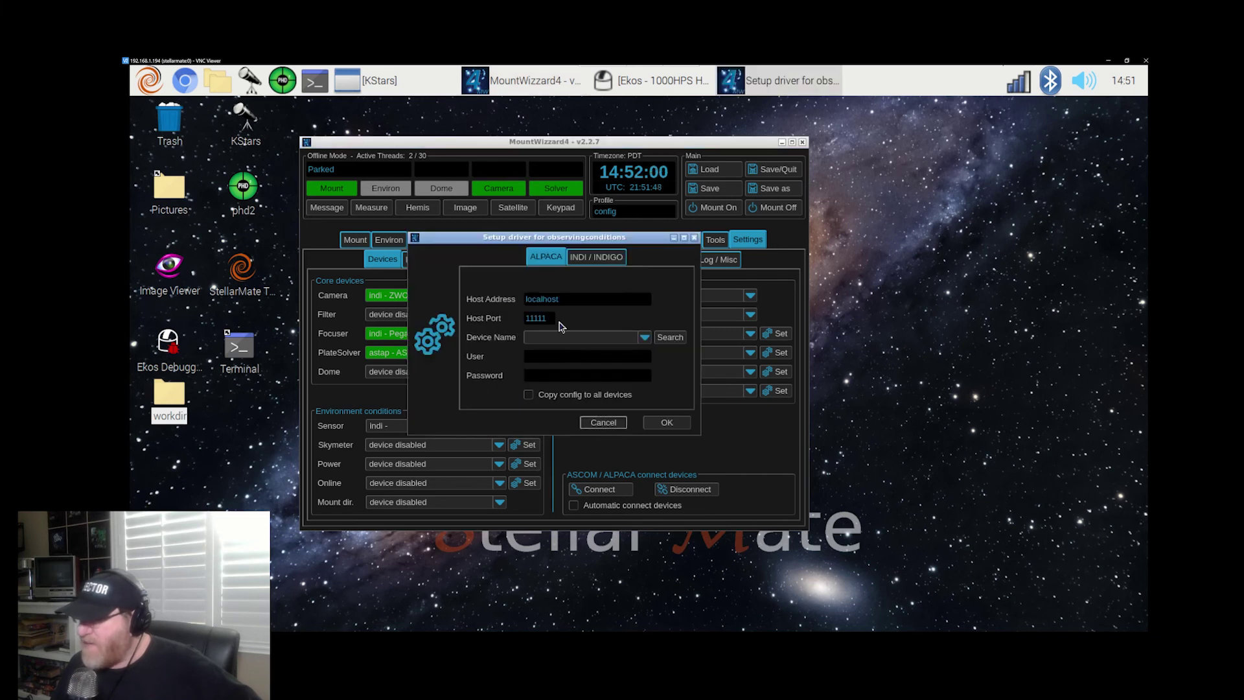
left_click(597, 257)
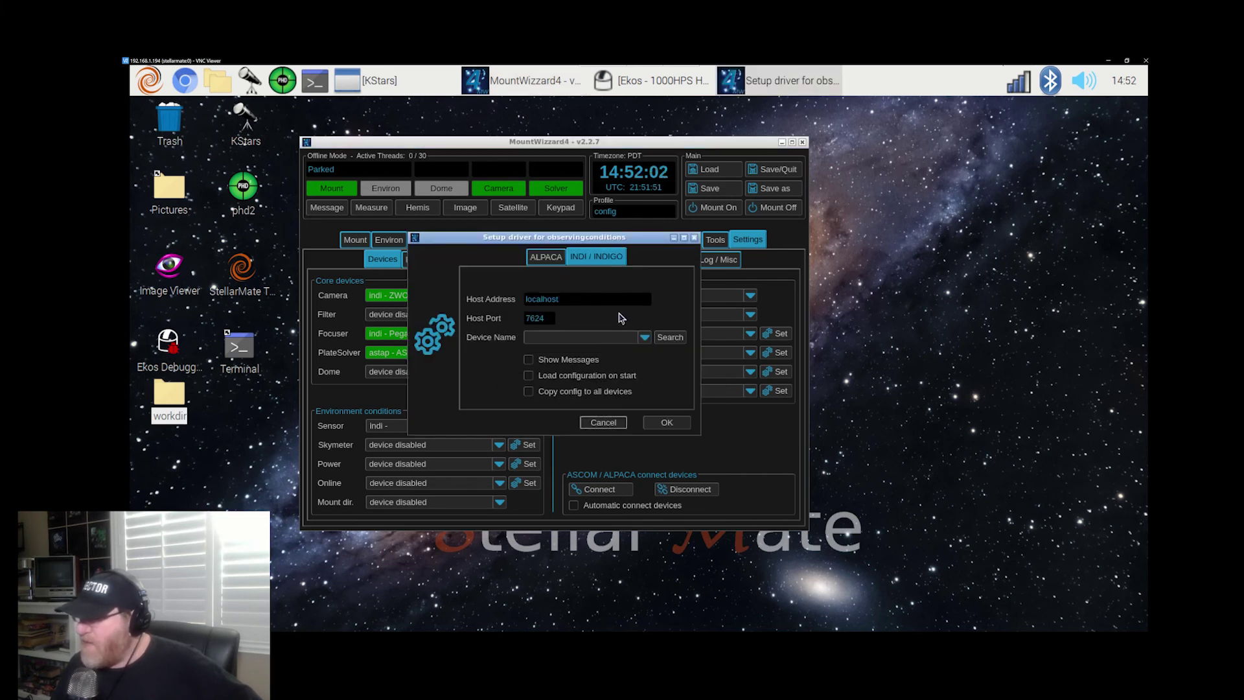
left_click(646, 337)
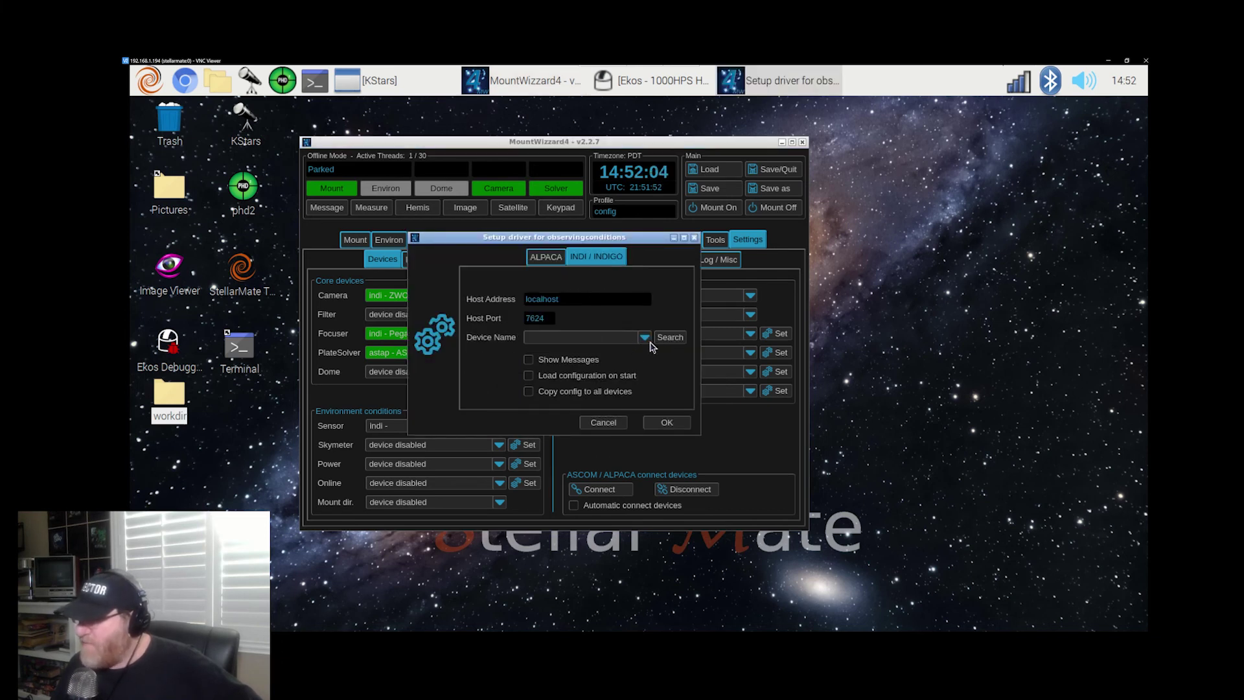
left_click(661, 422)
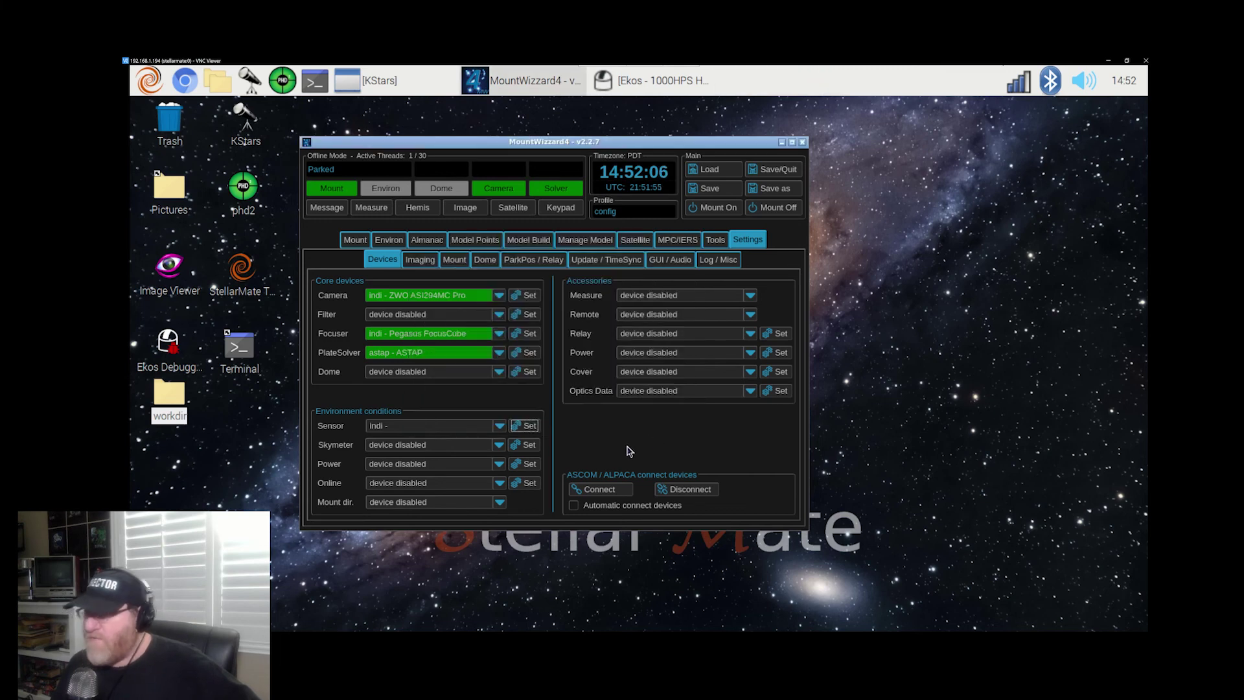
left_click(517, 85)
left_click(635, 83)
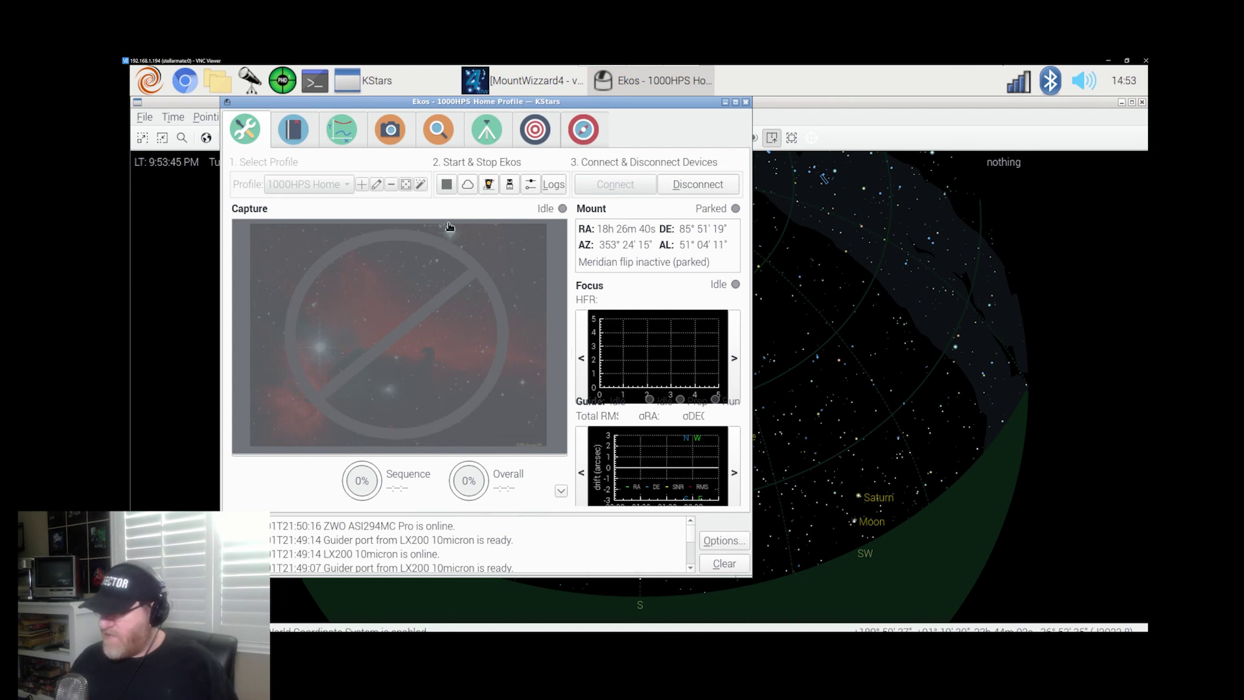
- Disconnect all Ekos devices, stop Ekos and its INDI services, and close the Ekos window
left_click(680, 185)
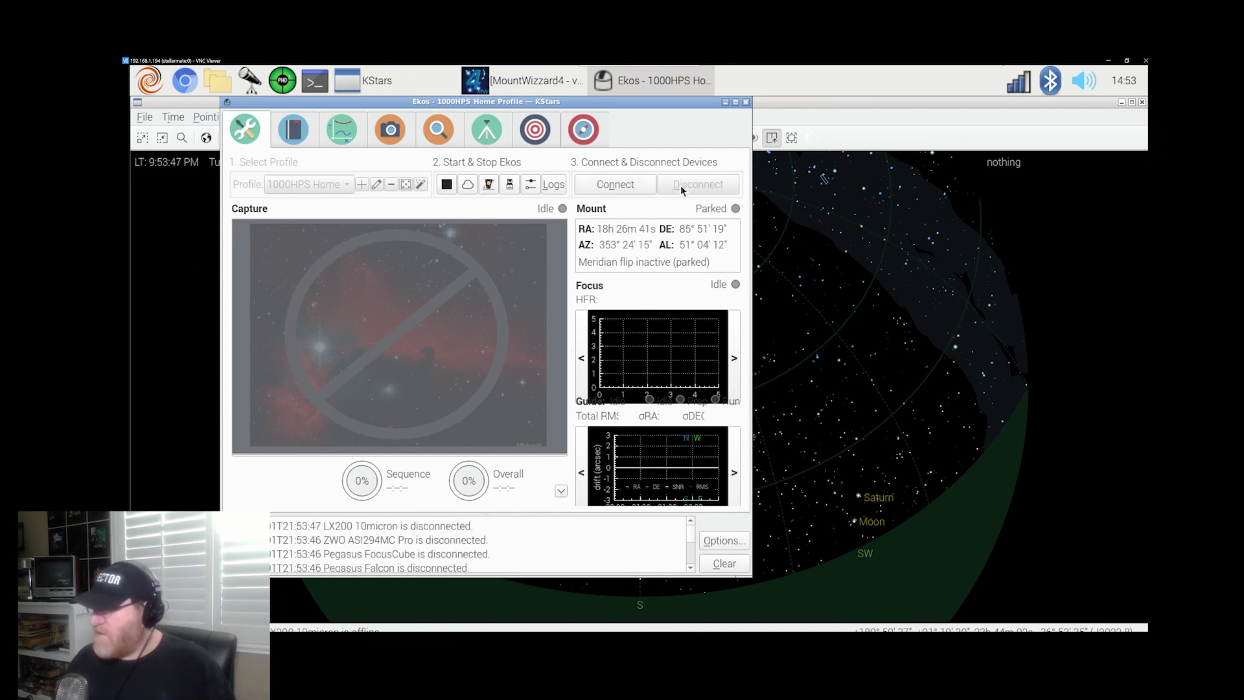
left_click(446, 184)
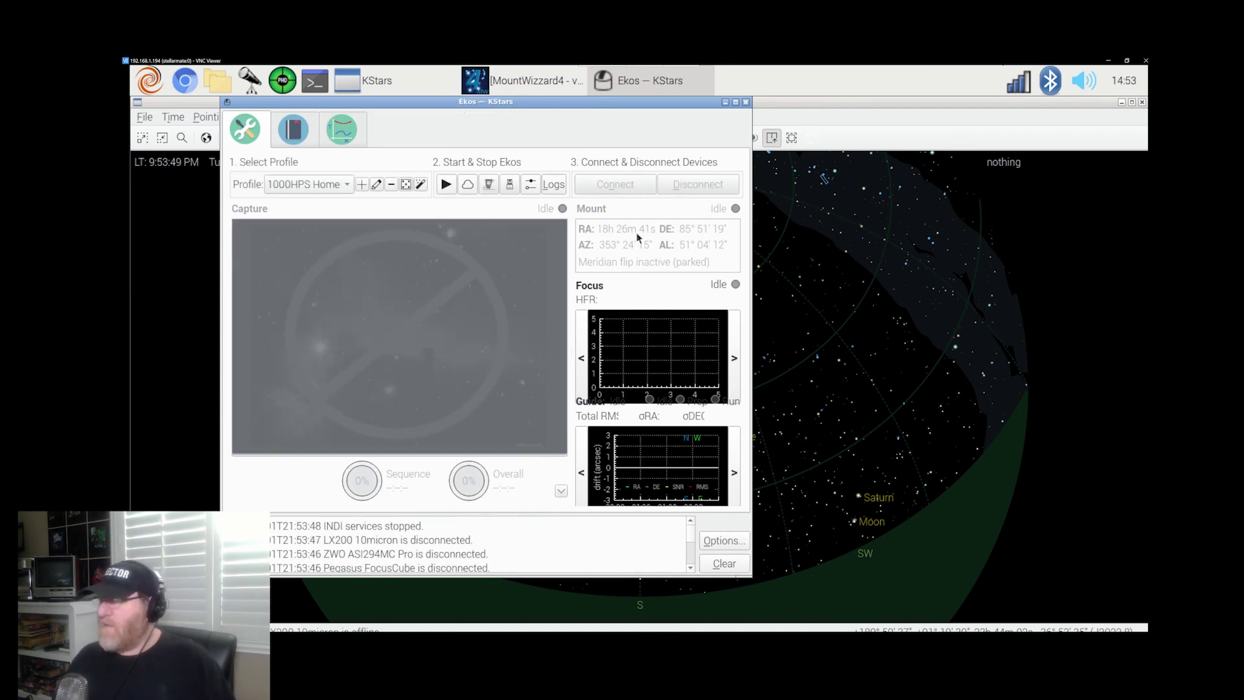
left_click(745, 102)
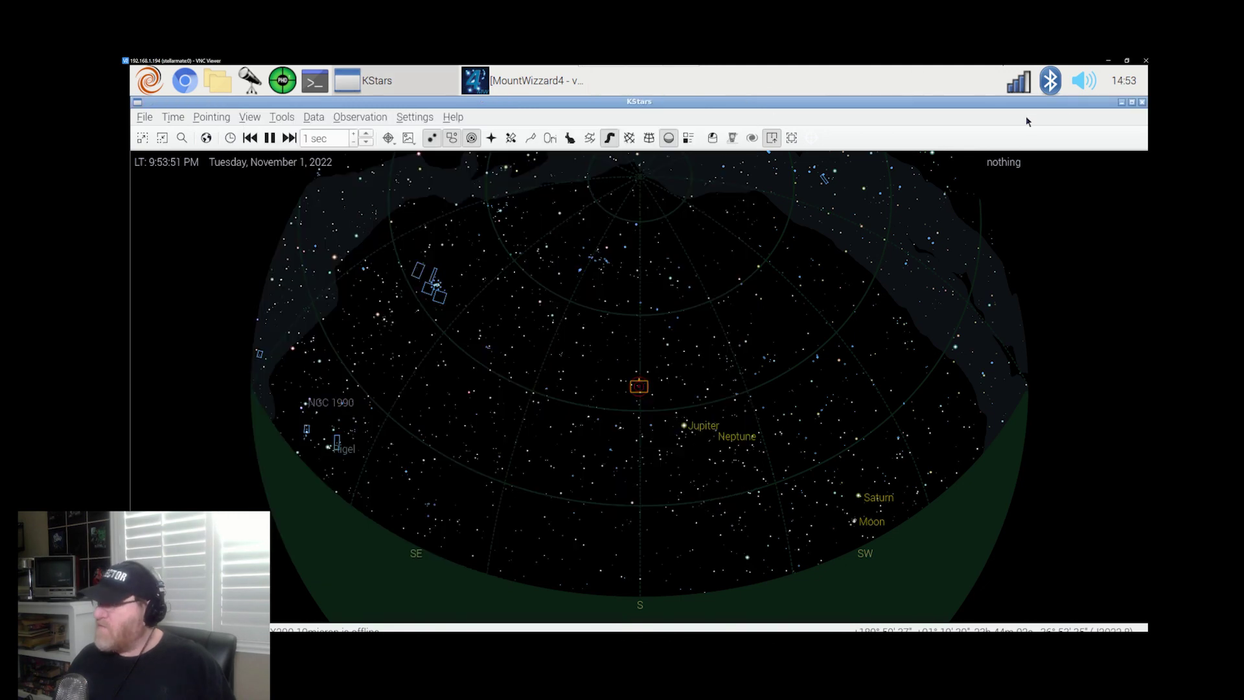
- Minimize KStars, restore MountWizzard4, and save its settings and quit
left_click(1123, 102)
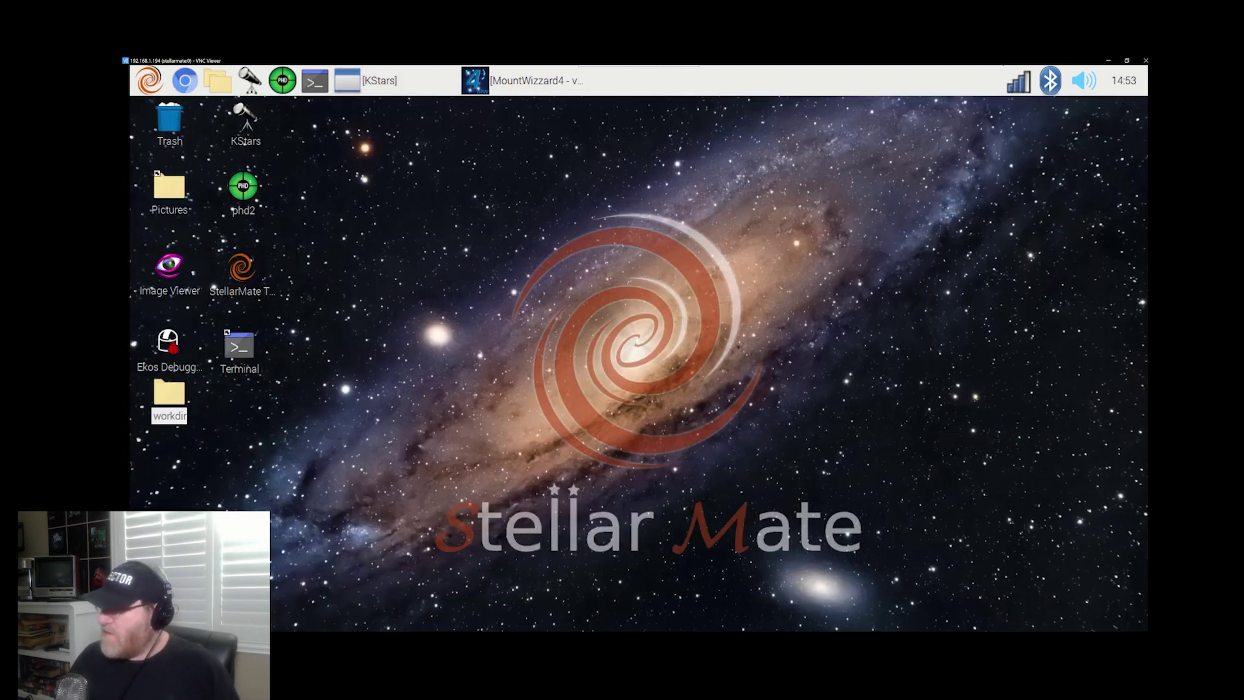
left_click(477, 82)
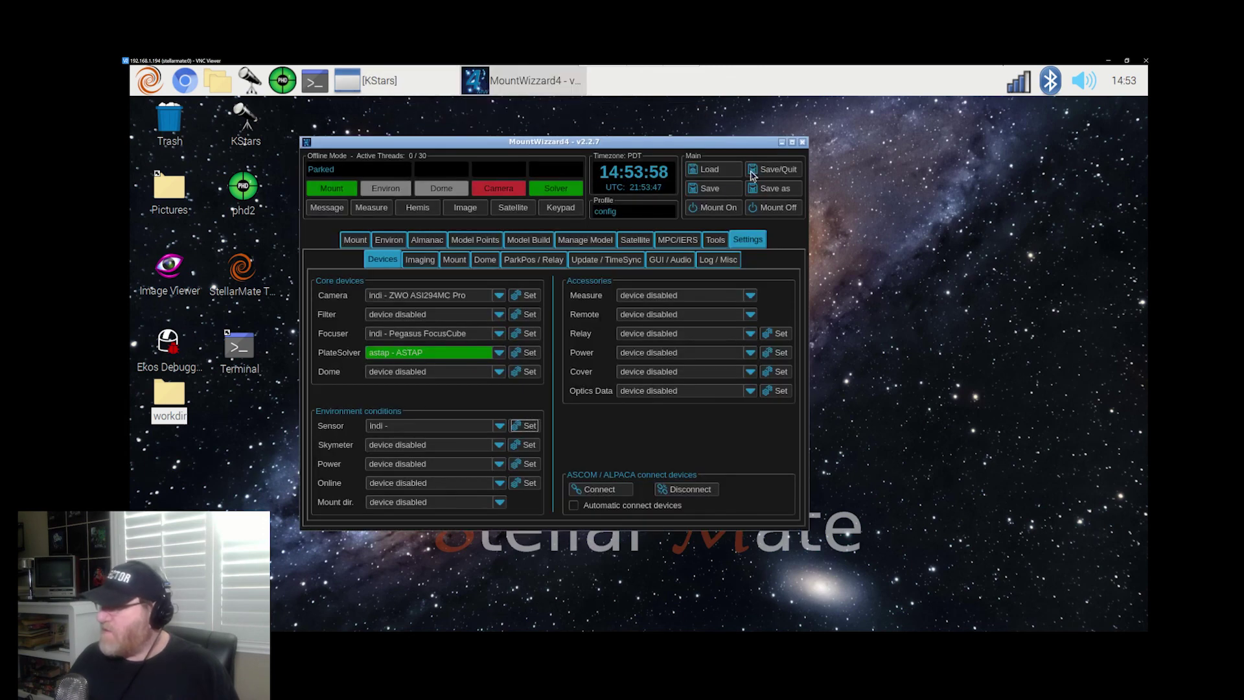
left_click(777, 171)
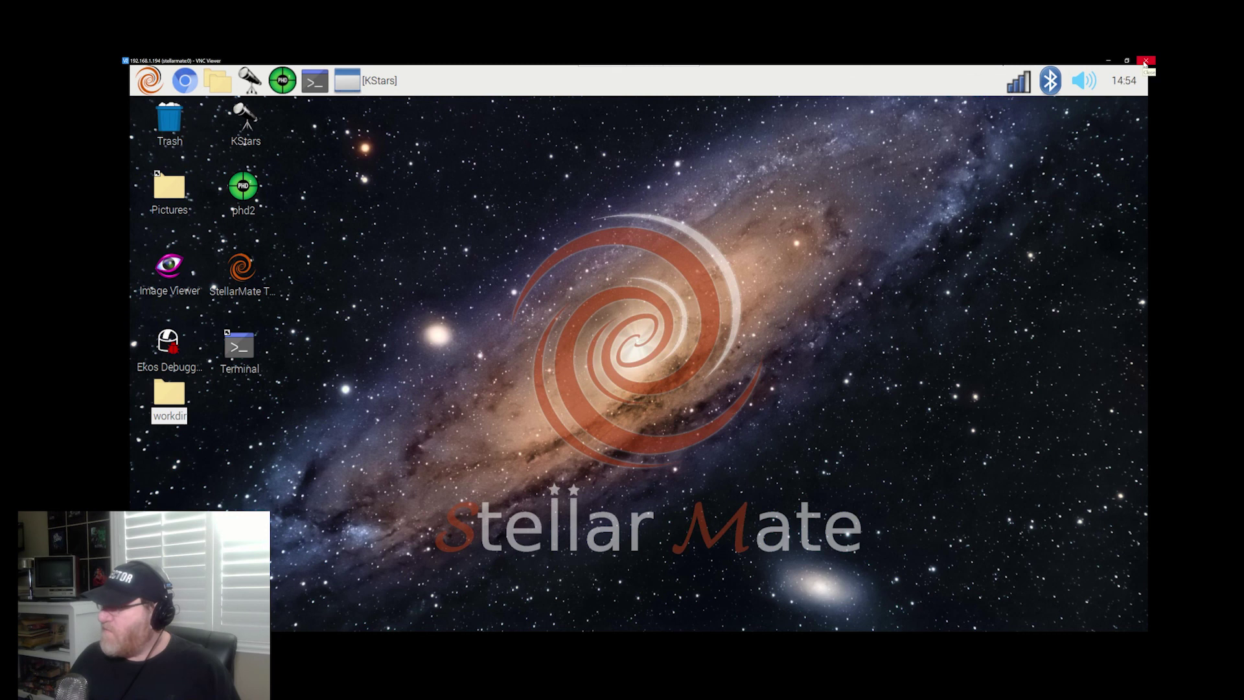
- Shut down the StellarMate Pi from the Raspberry menu's Logout options
left_click(148, 81)
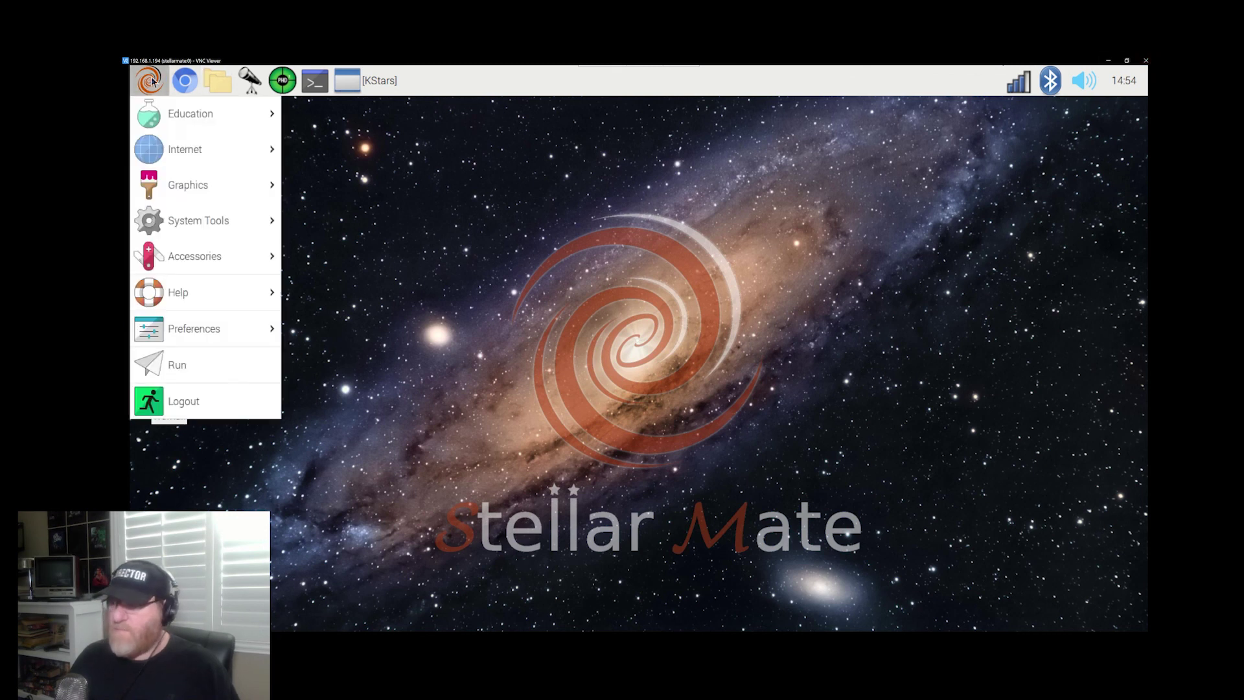
left_click(202, 399)
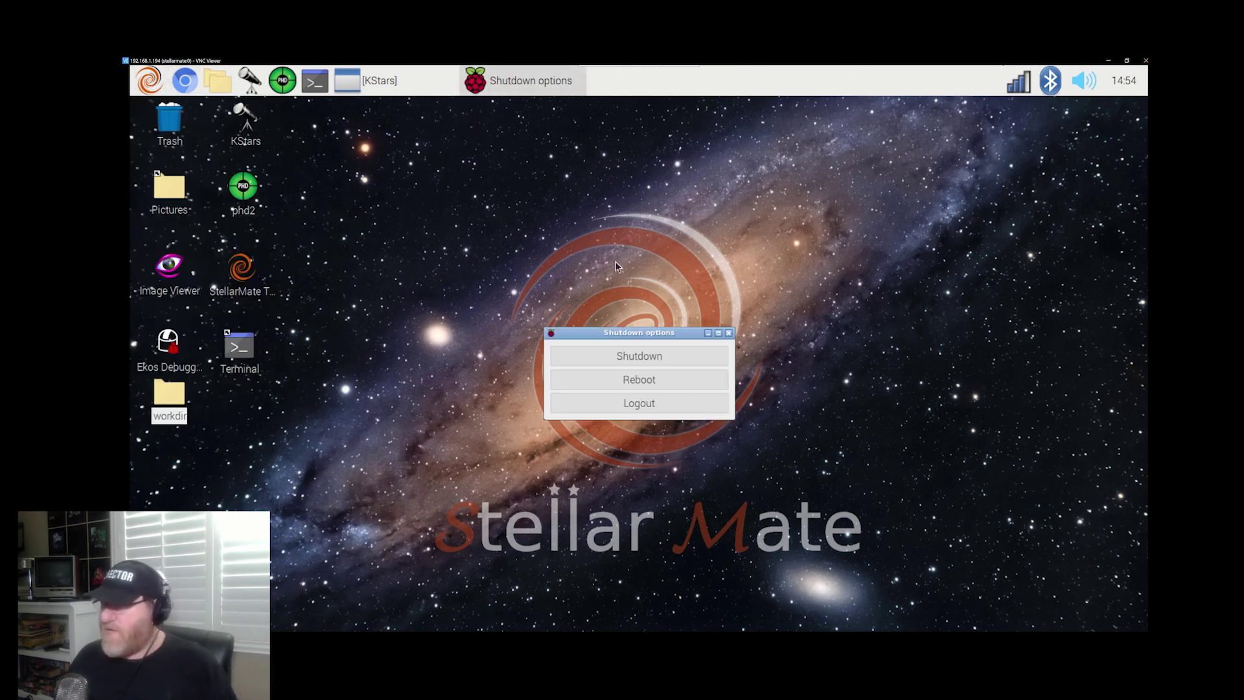
left_click(654, 363)
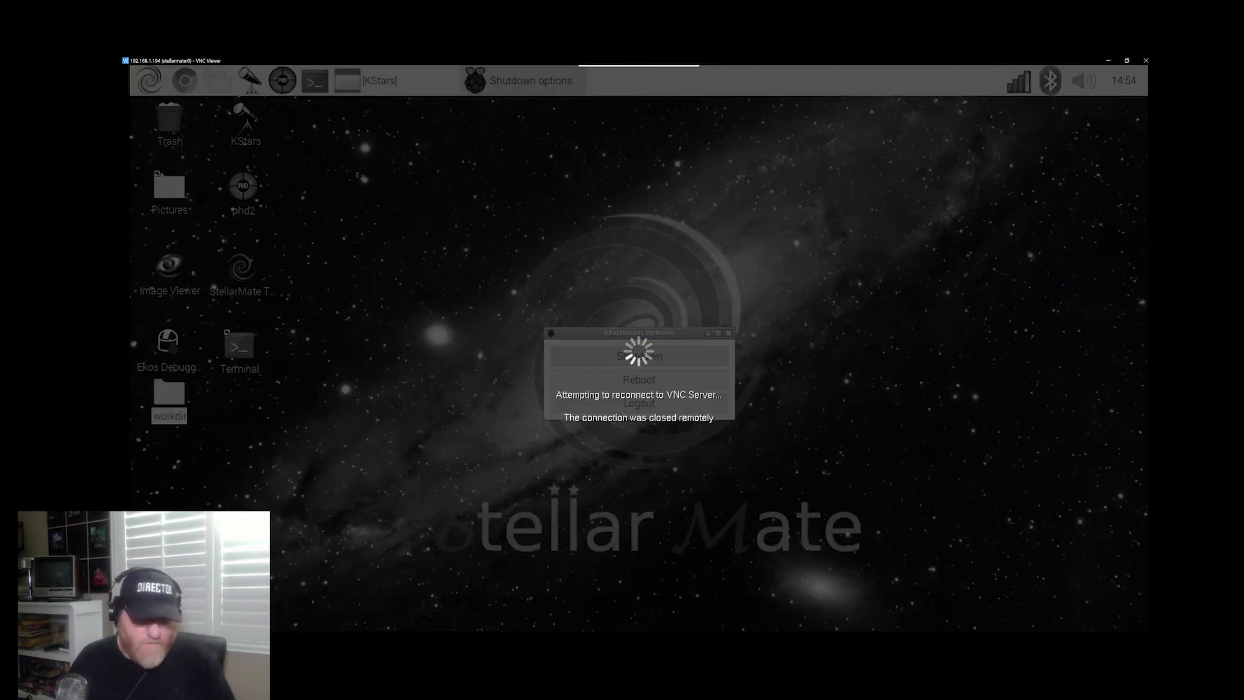